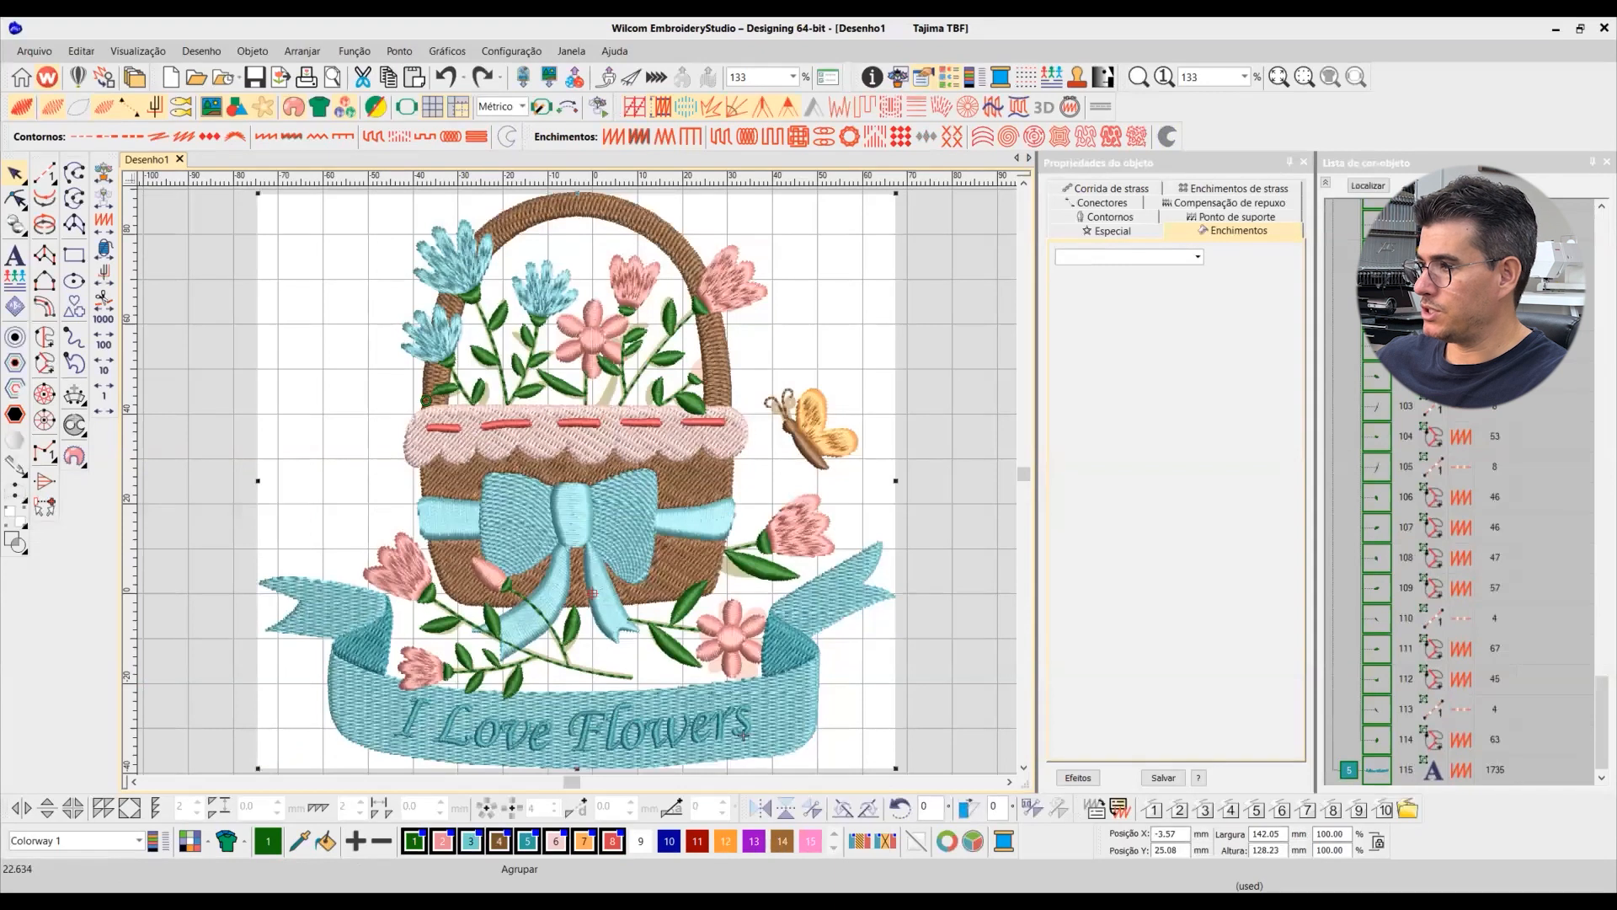
Step: Move the reference bitmap to the left of the flower basket embroidery so the two designs sit side by side
right_click(1375, 405)
left_click(1408, 429)
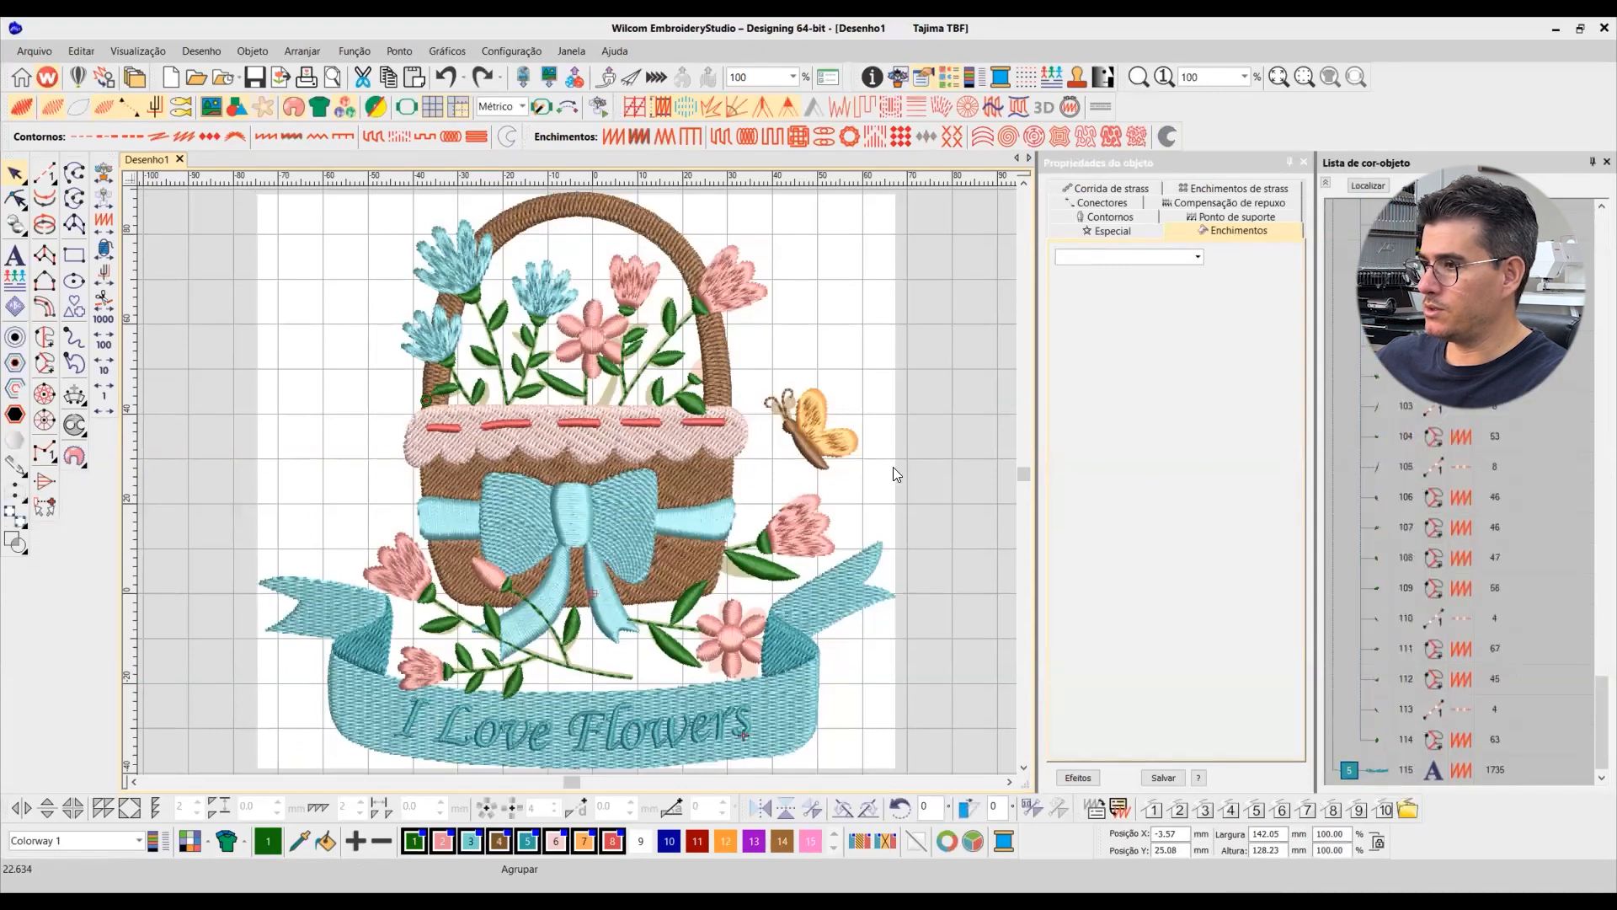
left_click_drag(875, 505, 239, 495)
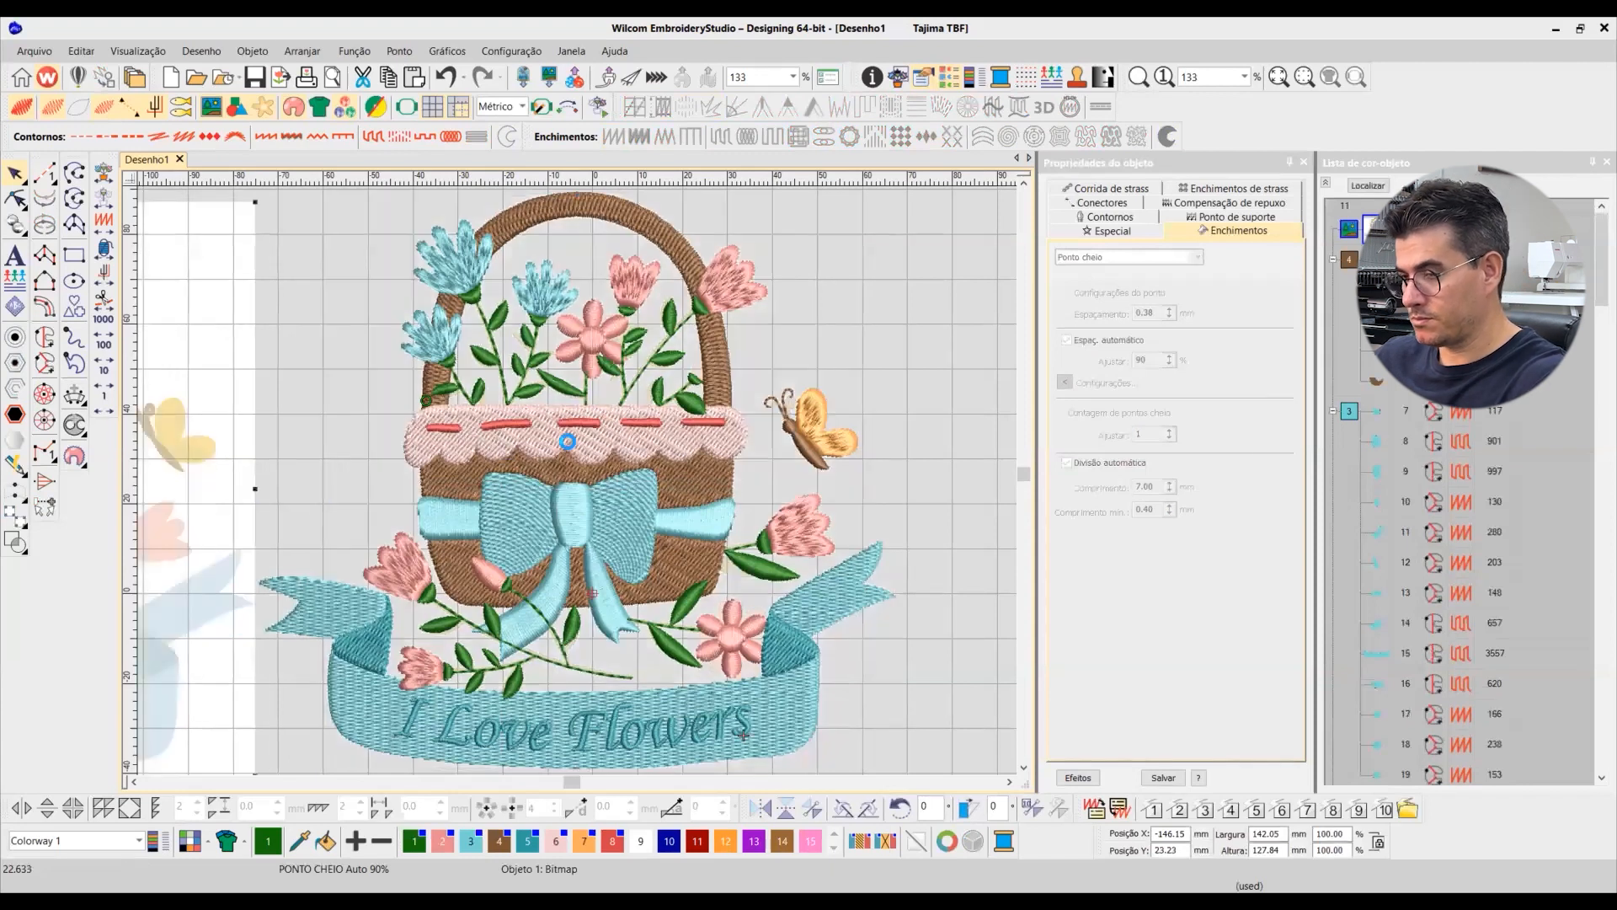
key("0")
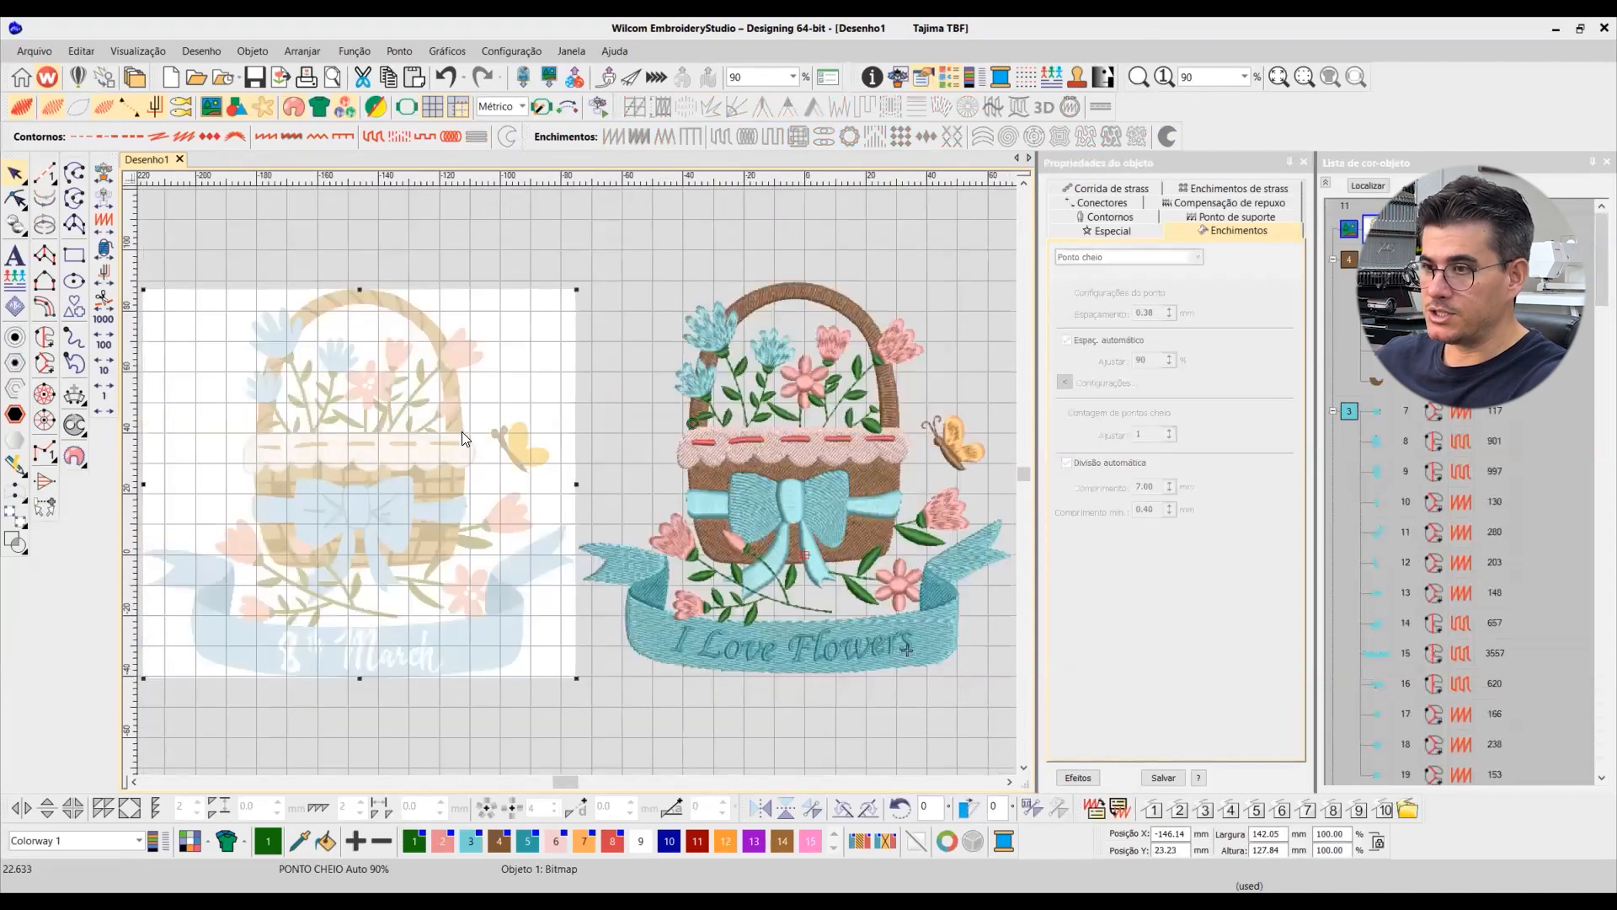
Step: Compare the reference artwork with the embroidered design, examining the basket, flowers, bow, butterfly and lettered banner of each
left_click(462, 253)
key("z")
left_click_drag(215, 252, 960, 647)
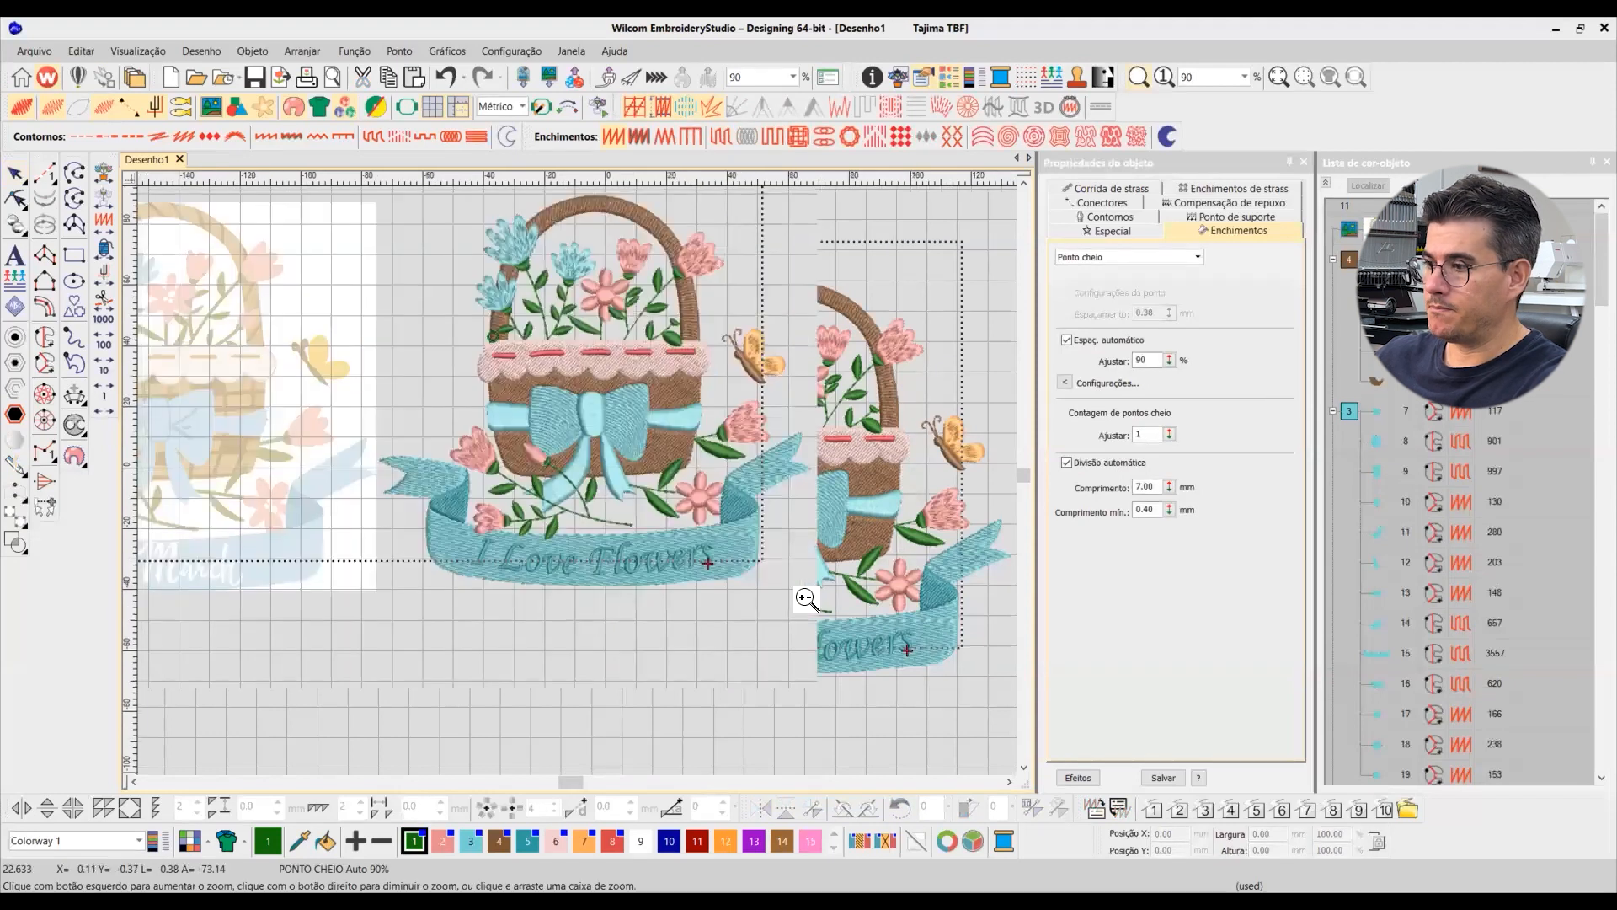
key("0")
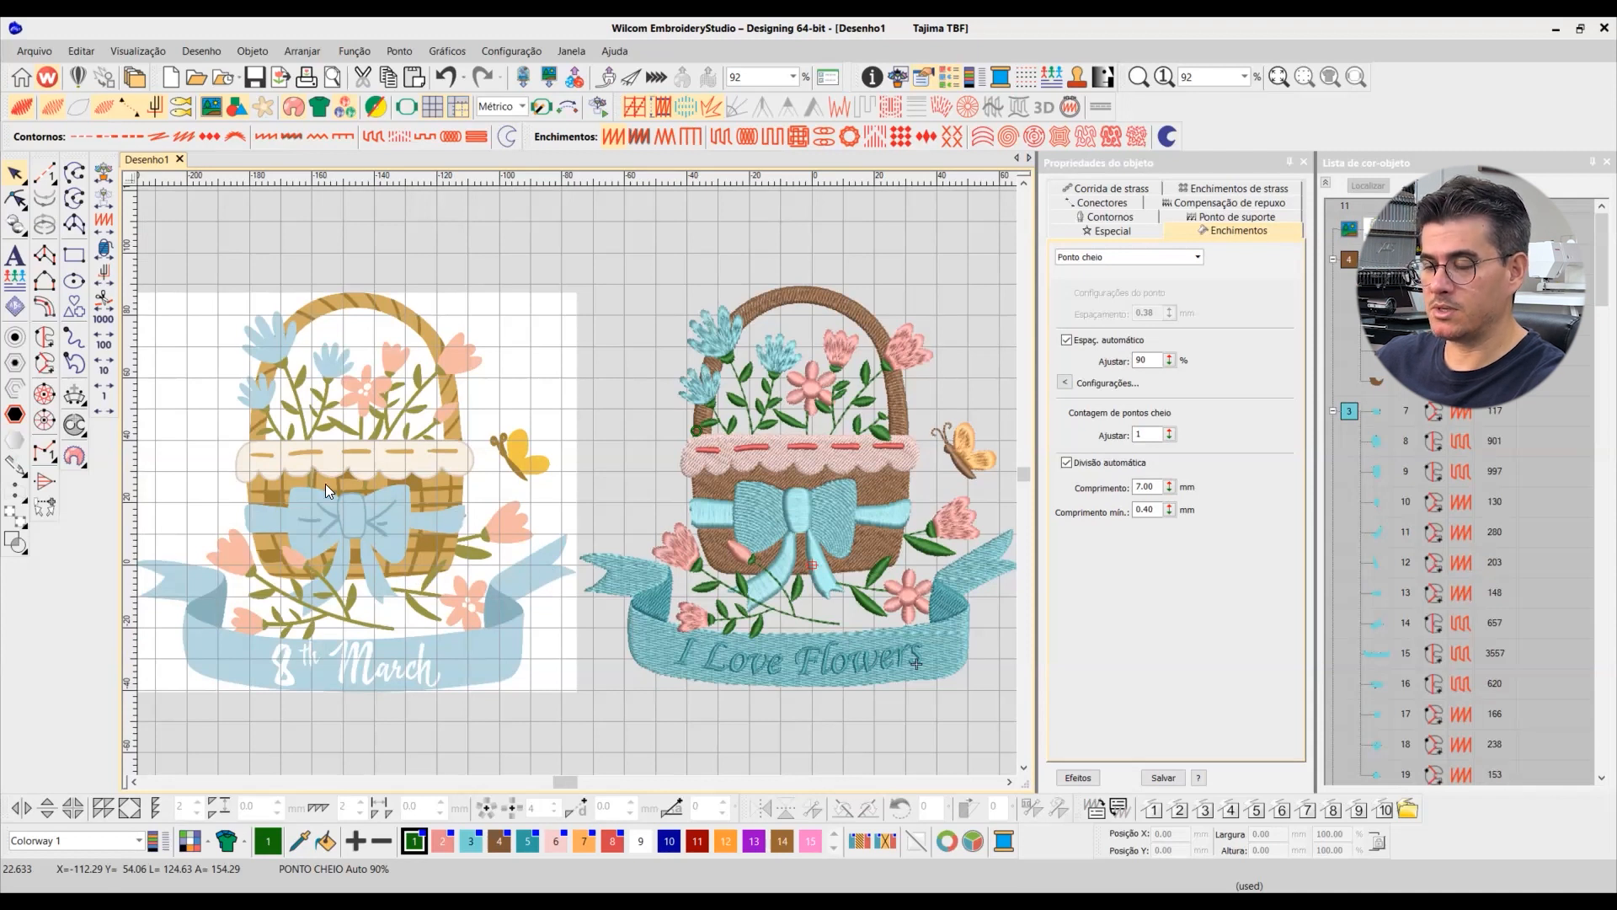
scroll(577, 486, "up", 1)
scroll(511, 307, "up", 1)
left_click(515, 310)
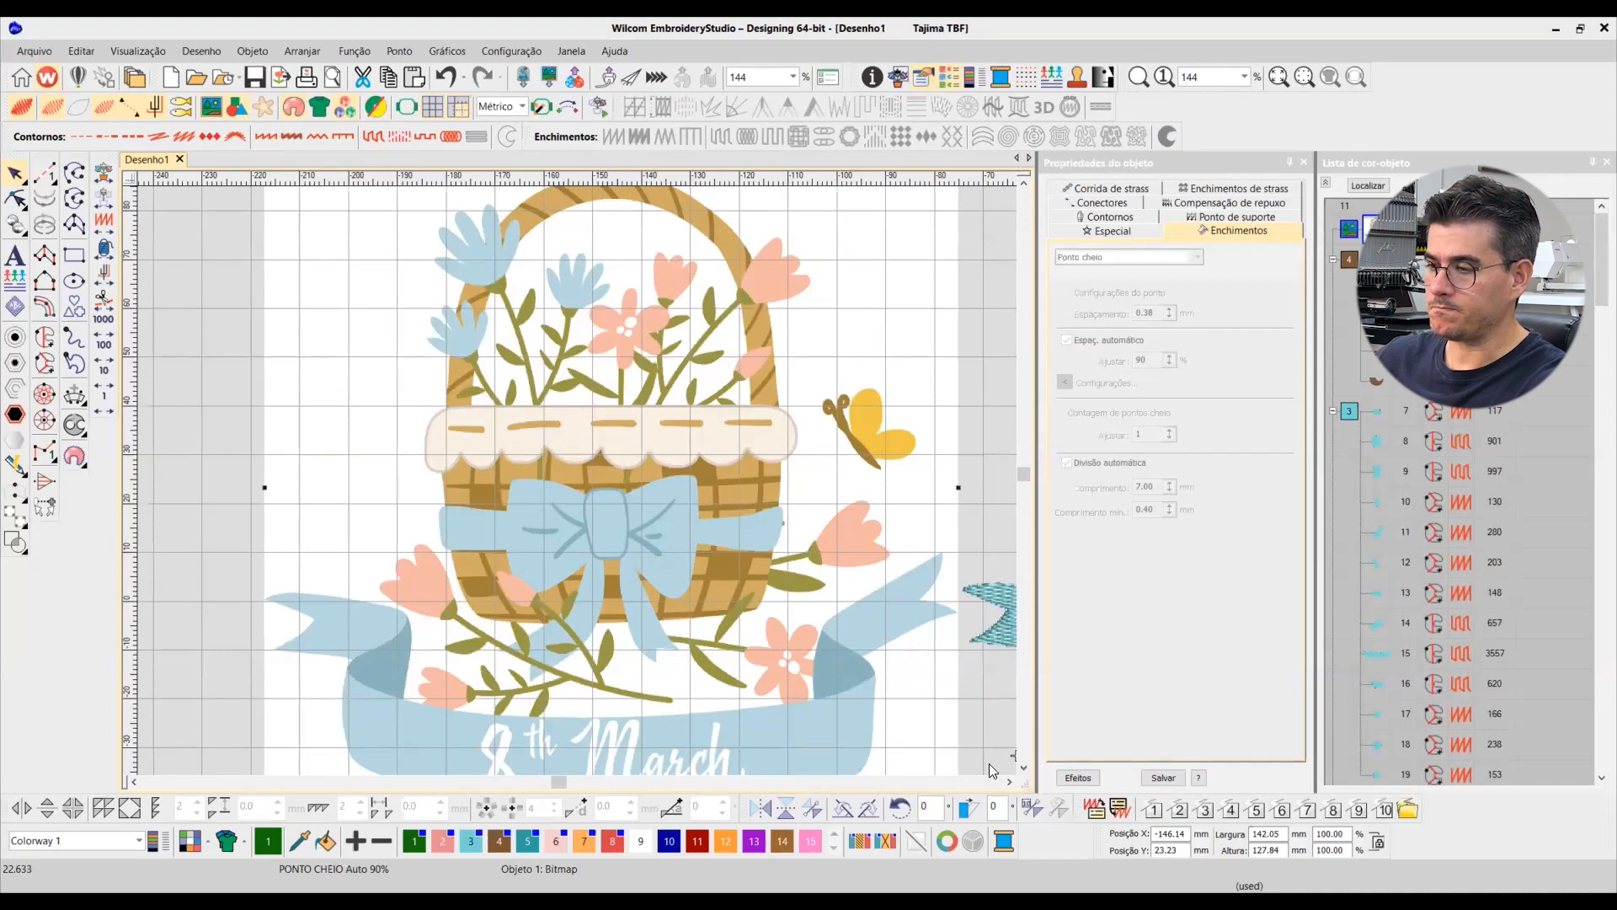
scroll(507, 608, "down", 3)
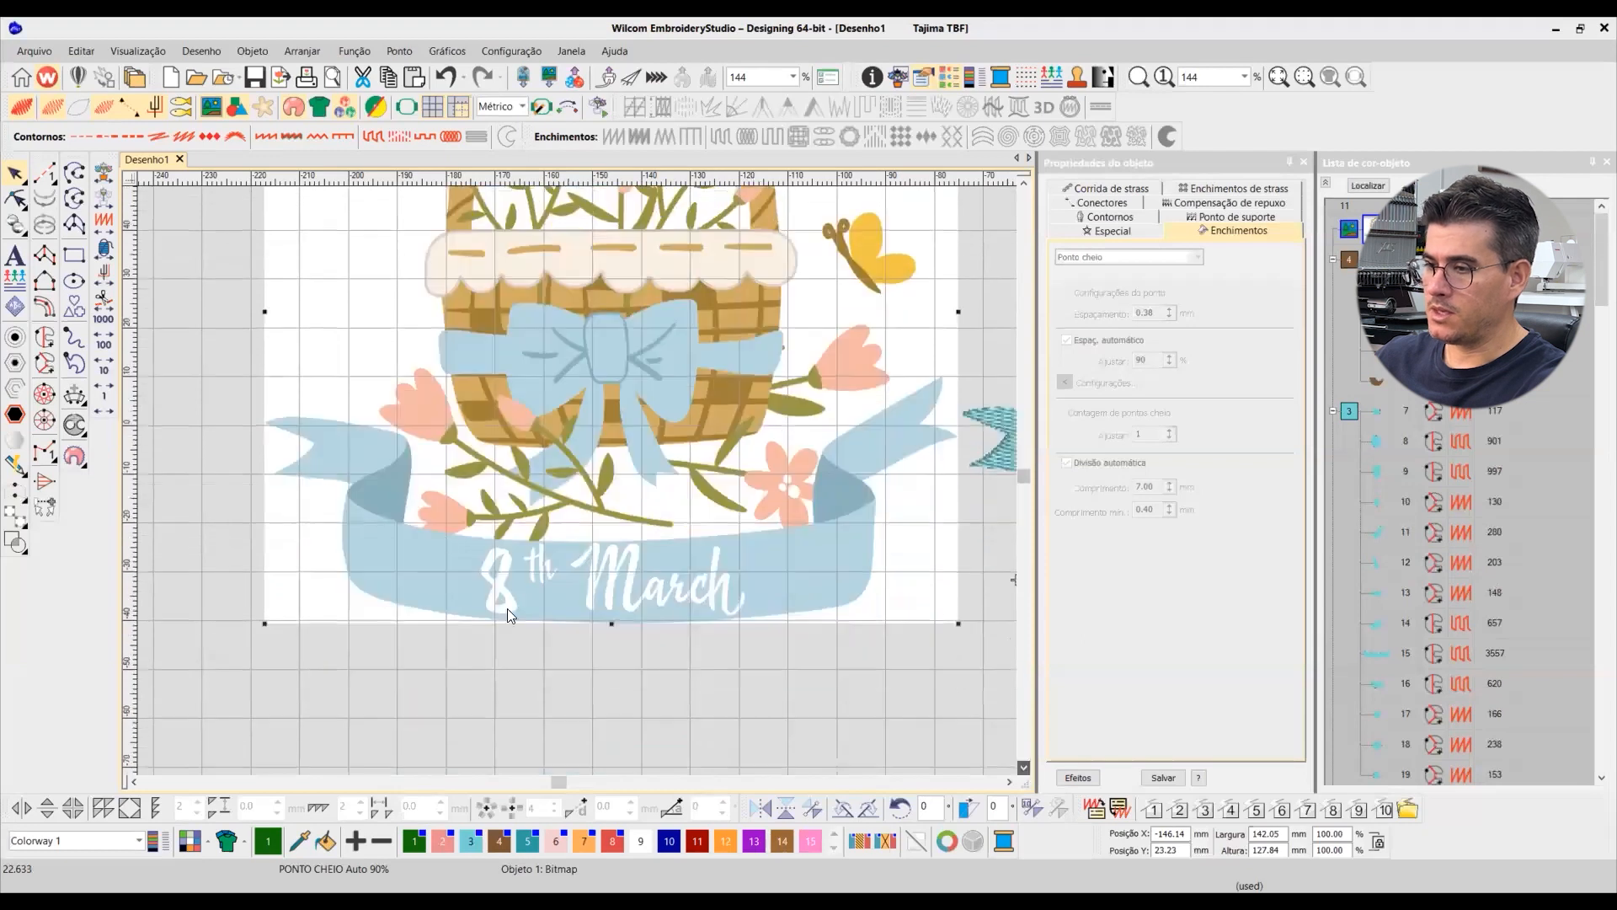
left_click(1010, 783)
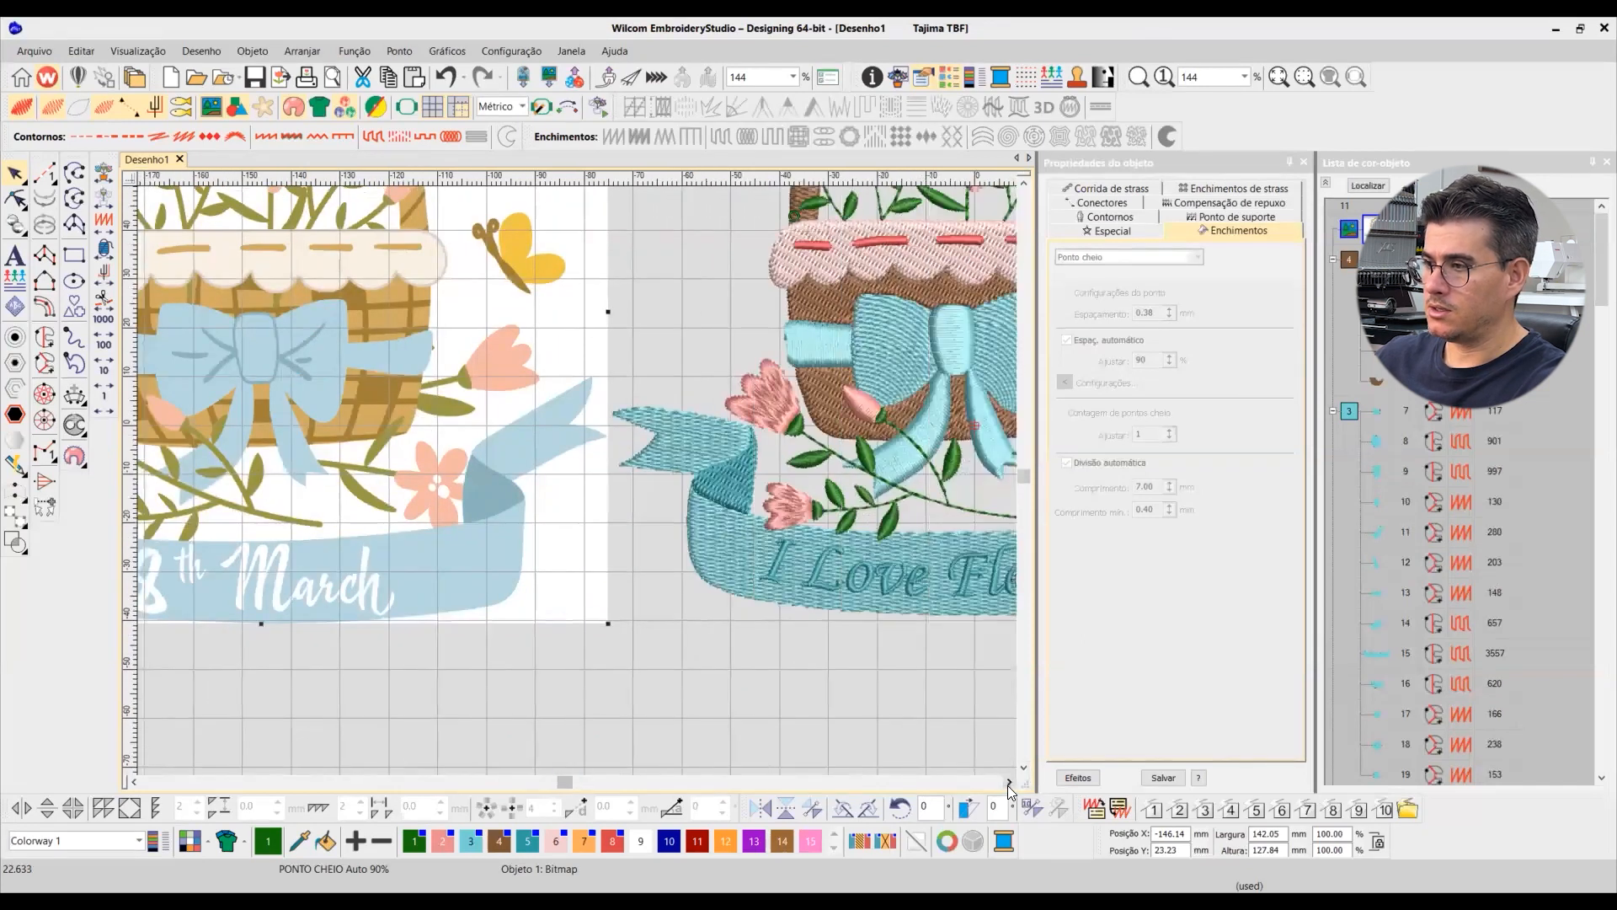
left_click(1026, 182)
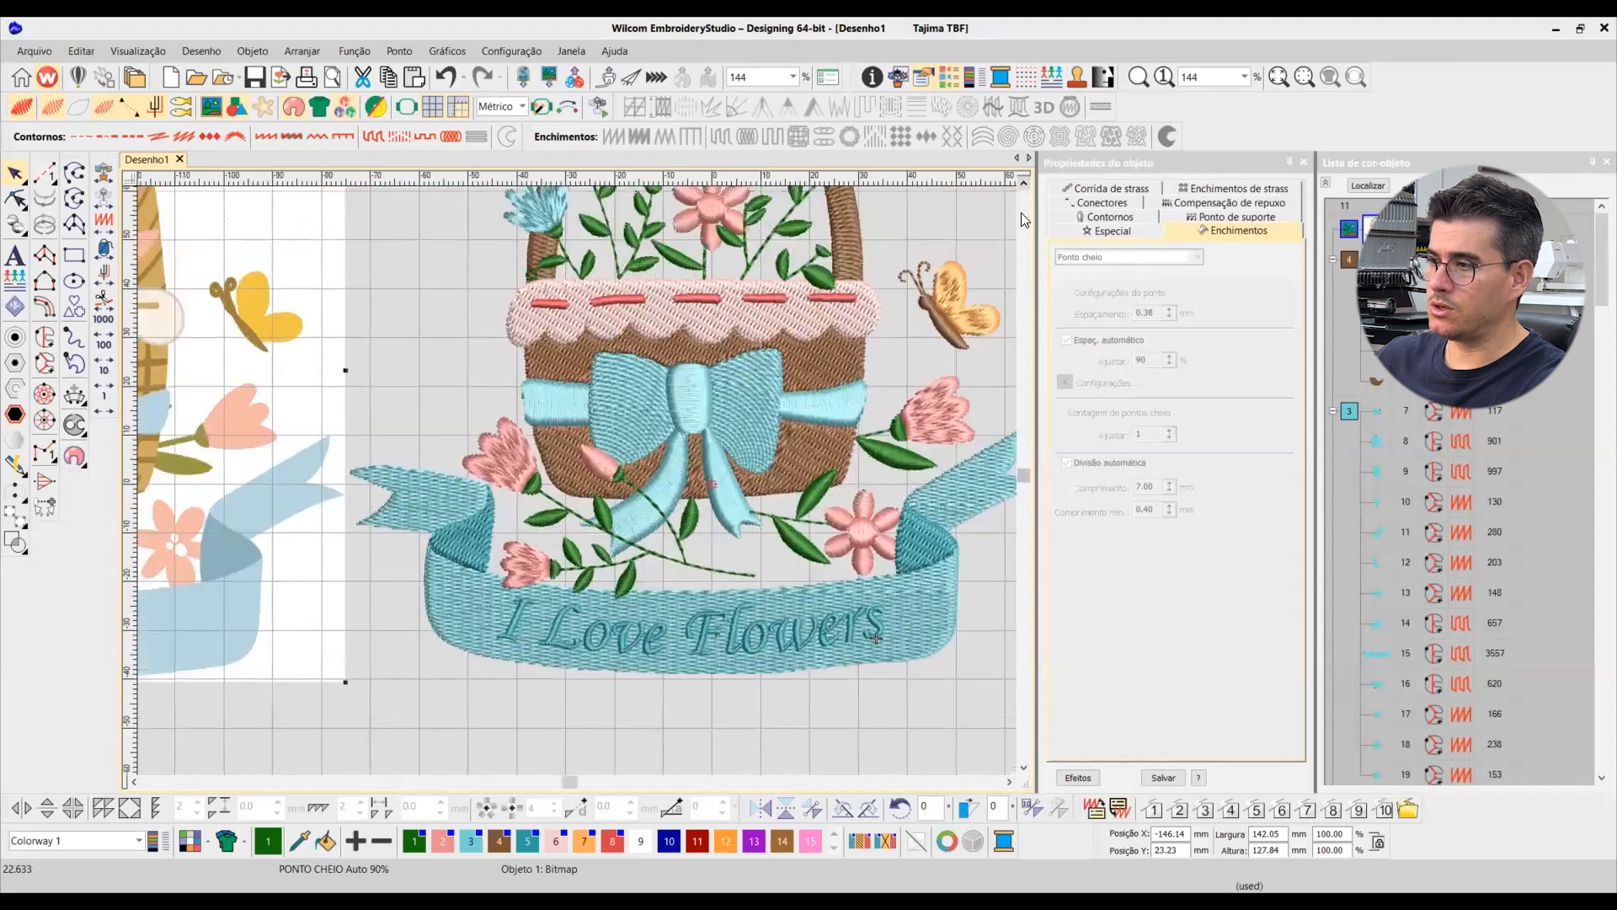
left_click(1008, 782)
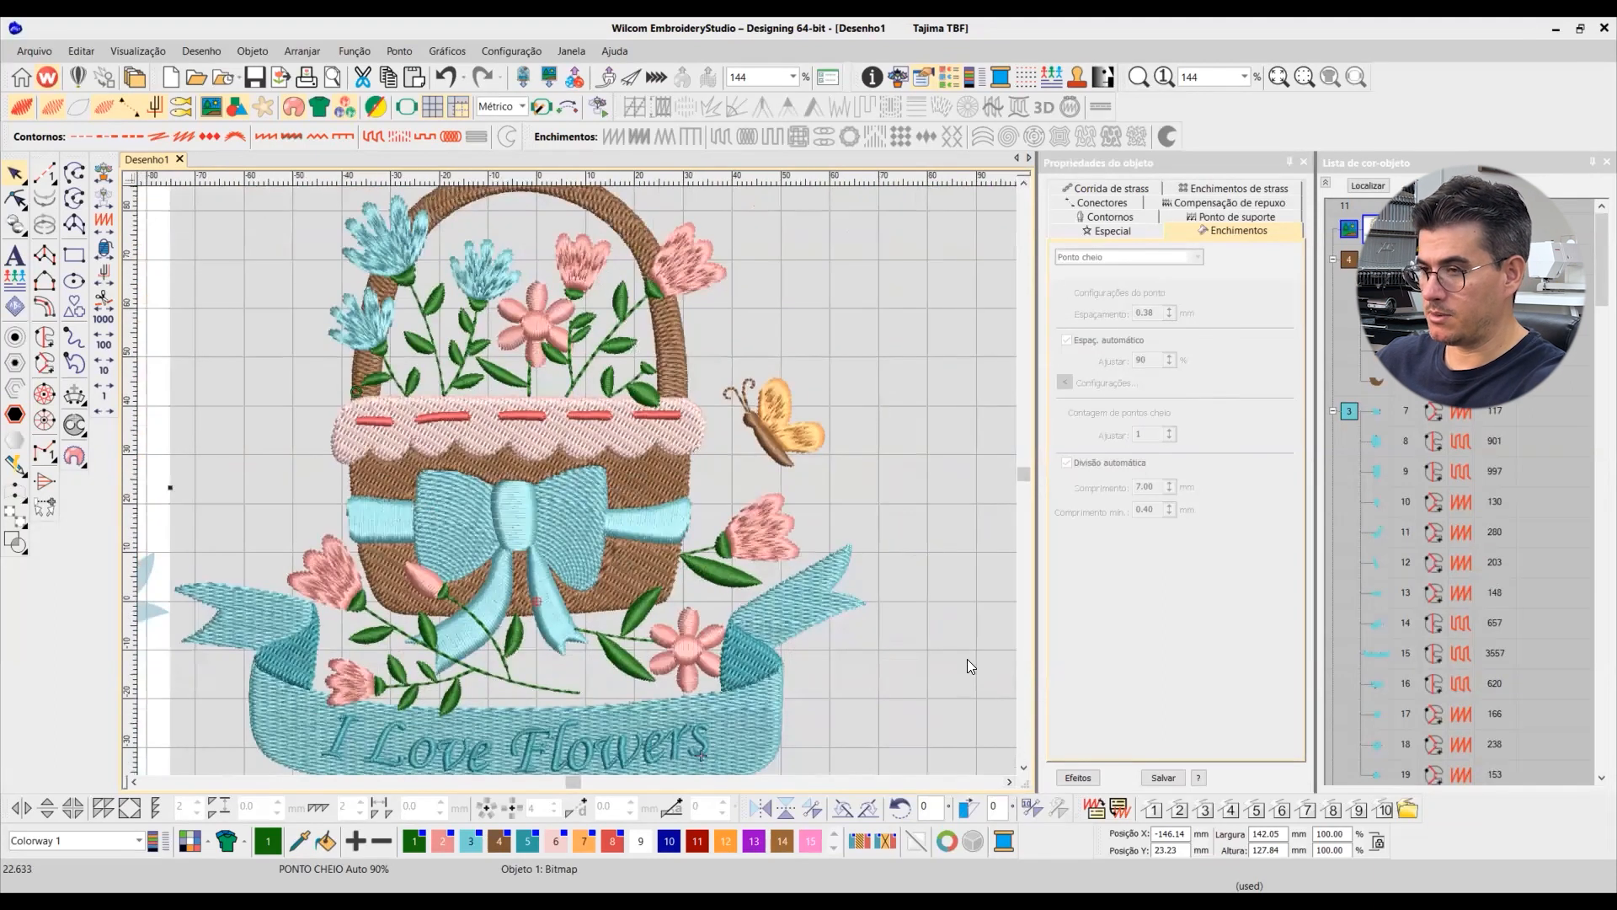
key("0")
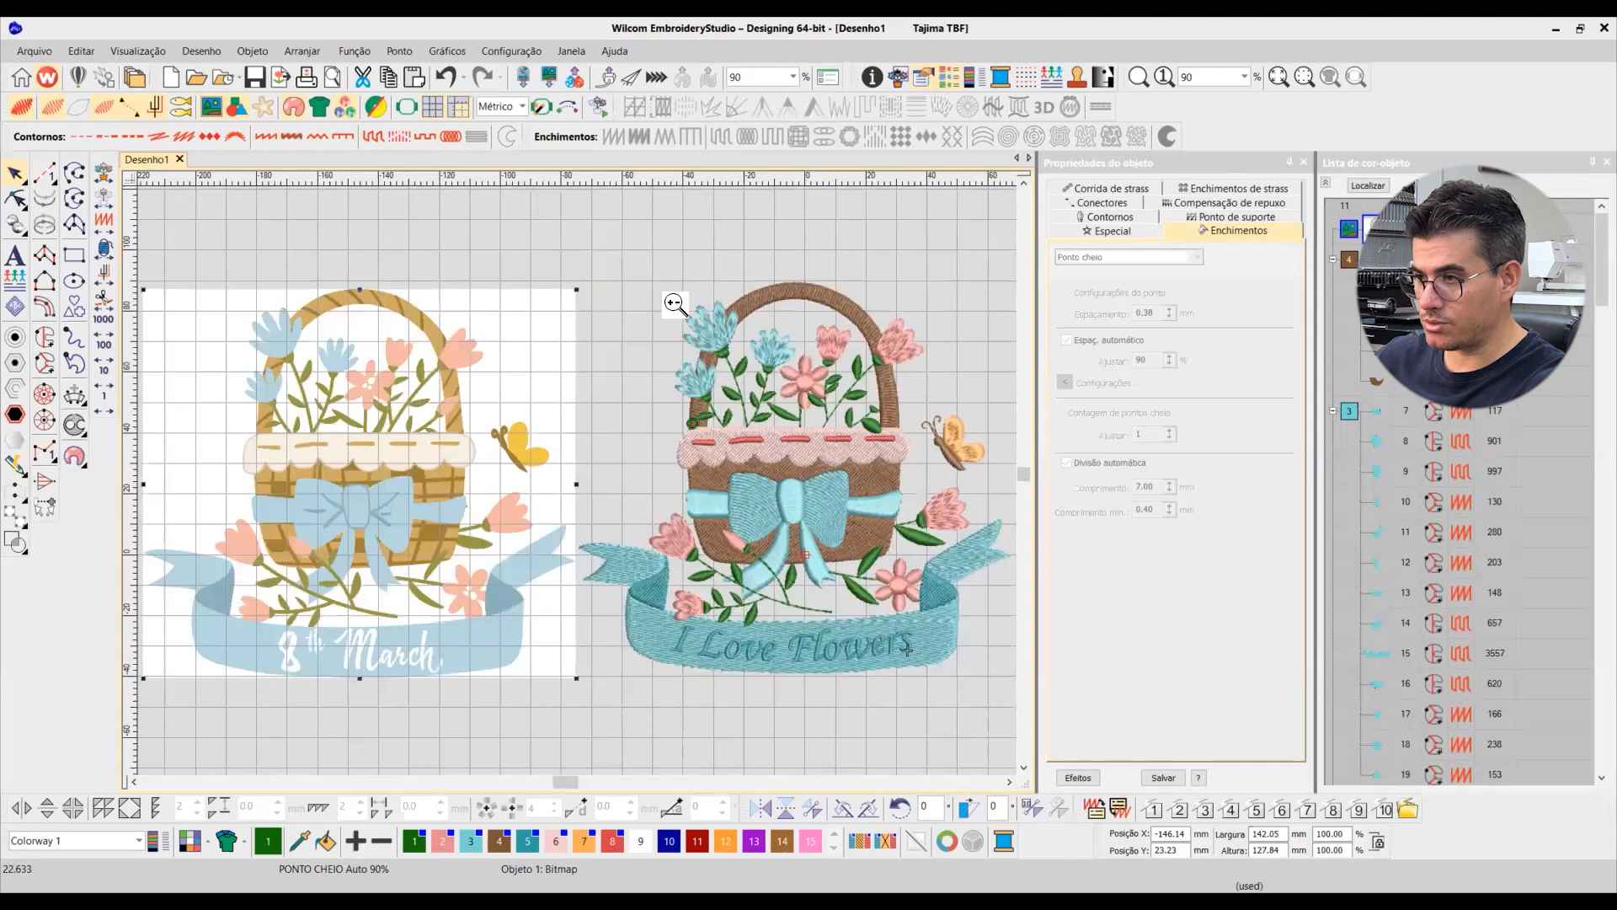
key("Escape")
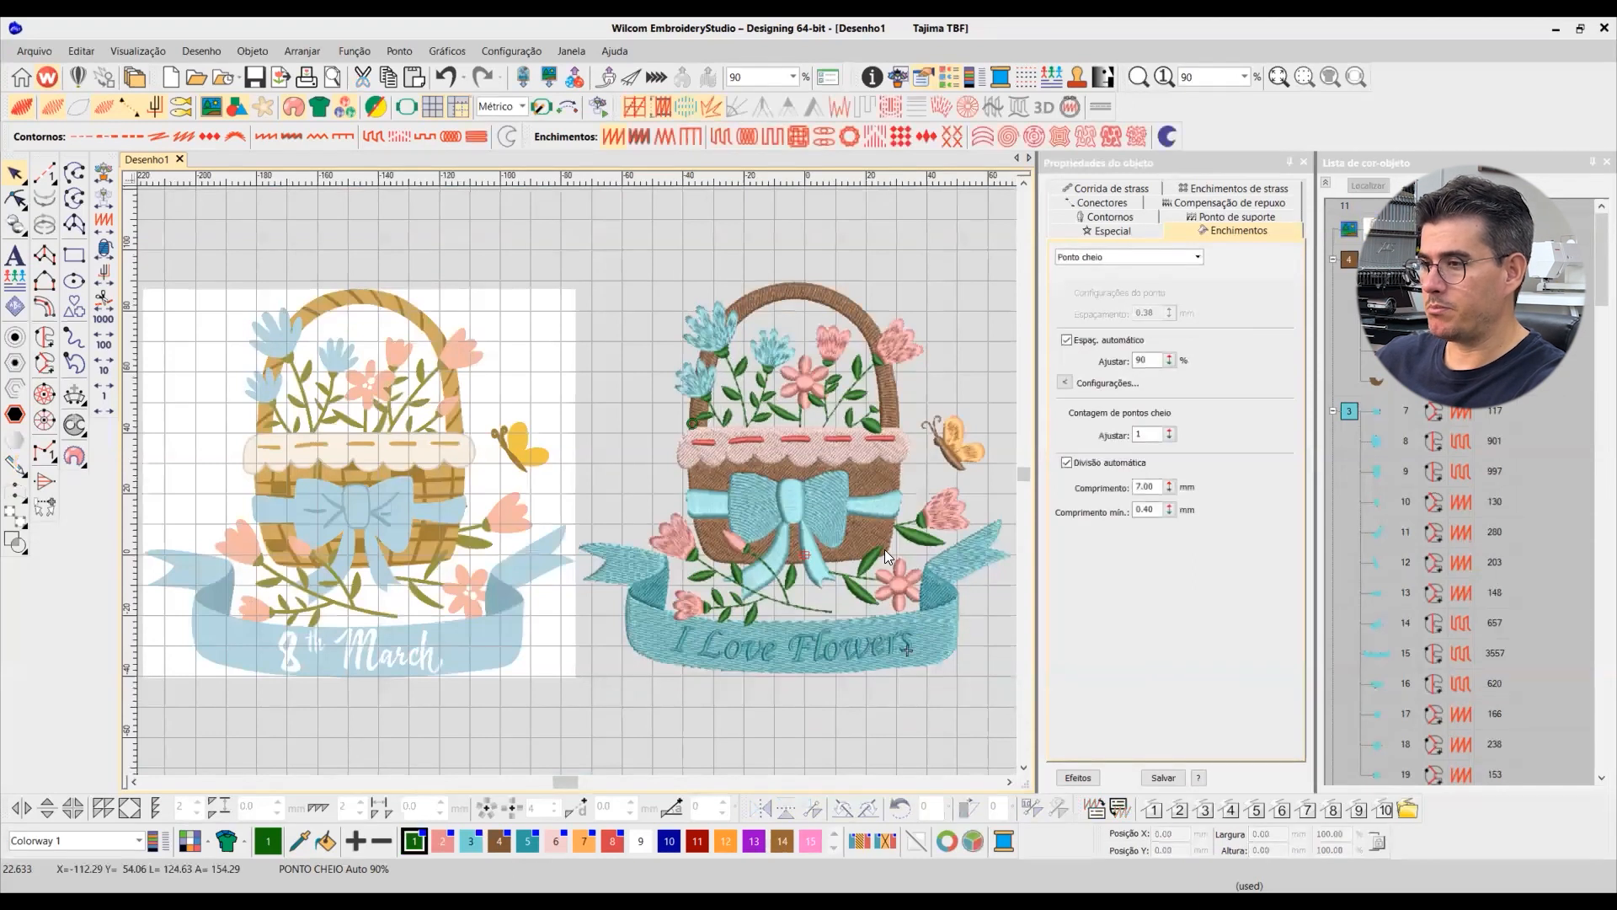
Step: Delete the reference bitmap beside the embroidery and collapse the colour-object list to its colour blocks
scroll(879, 525, "up", 2)
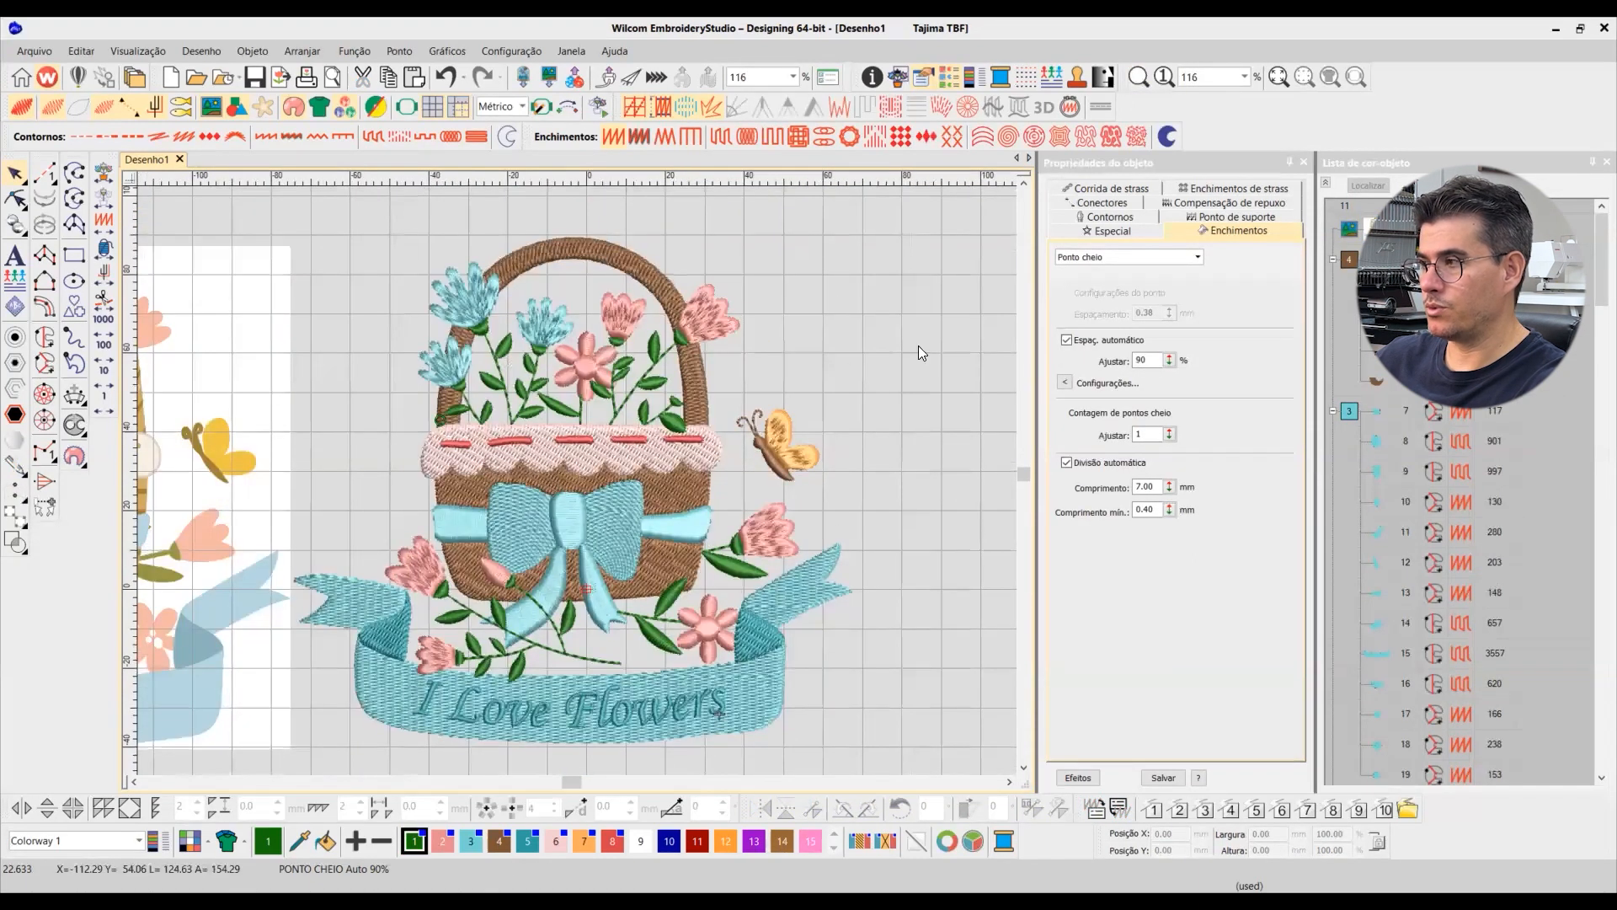
left_click(263, 368)
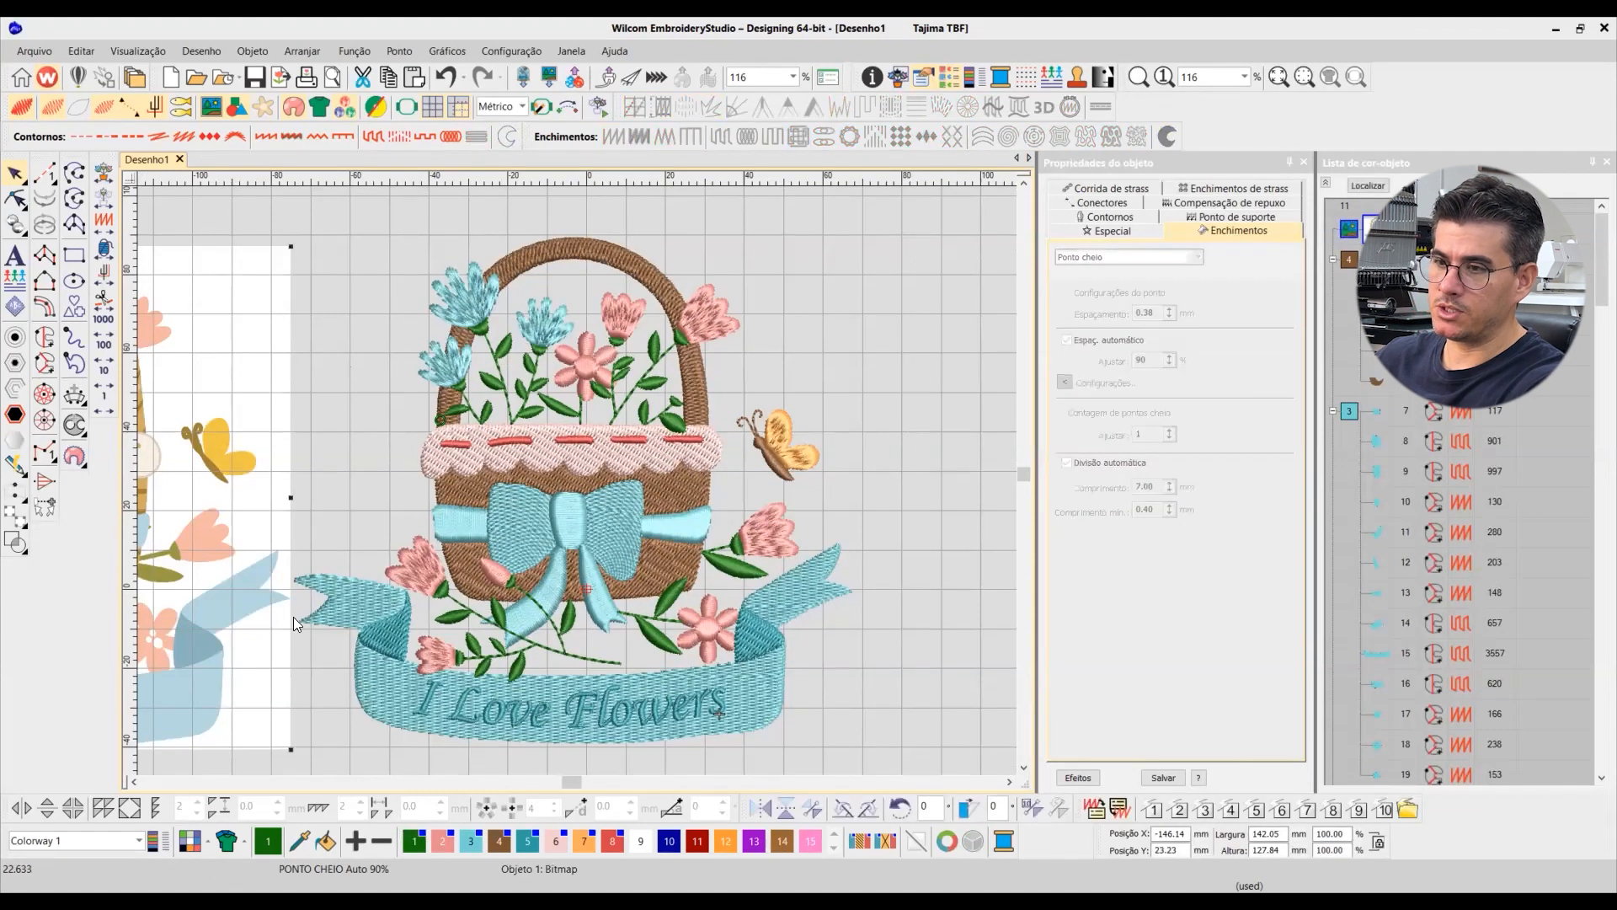
key("Delete")
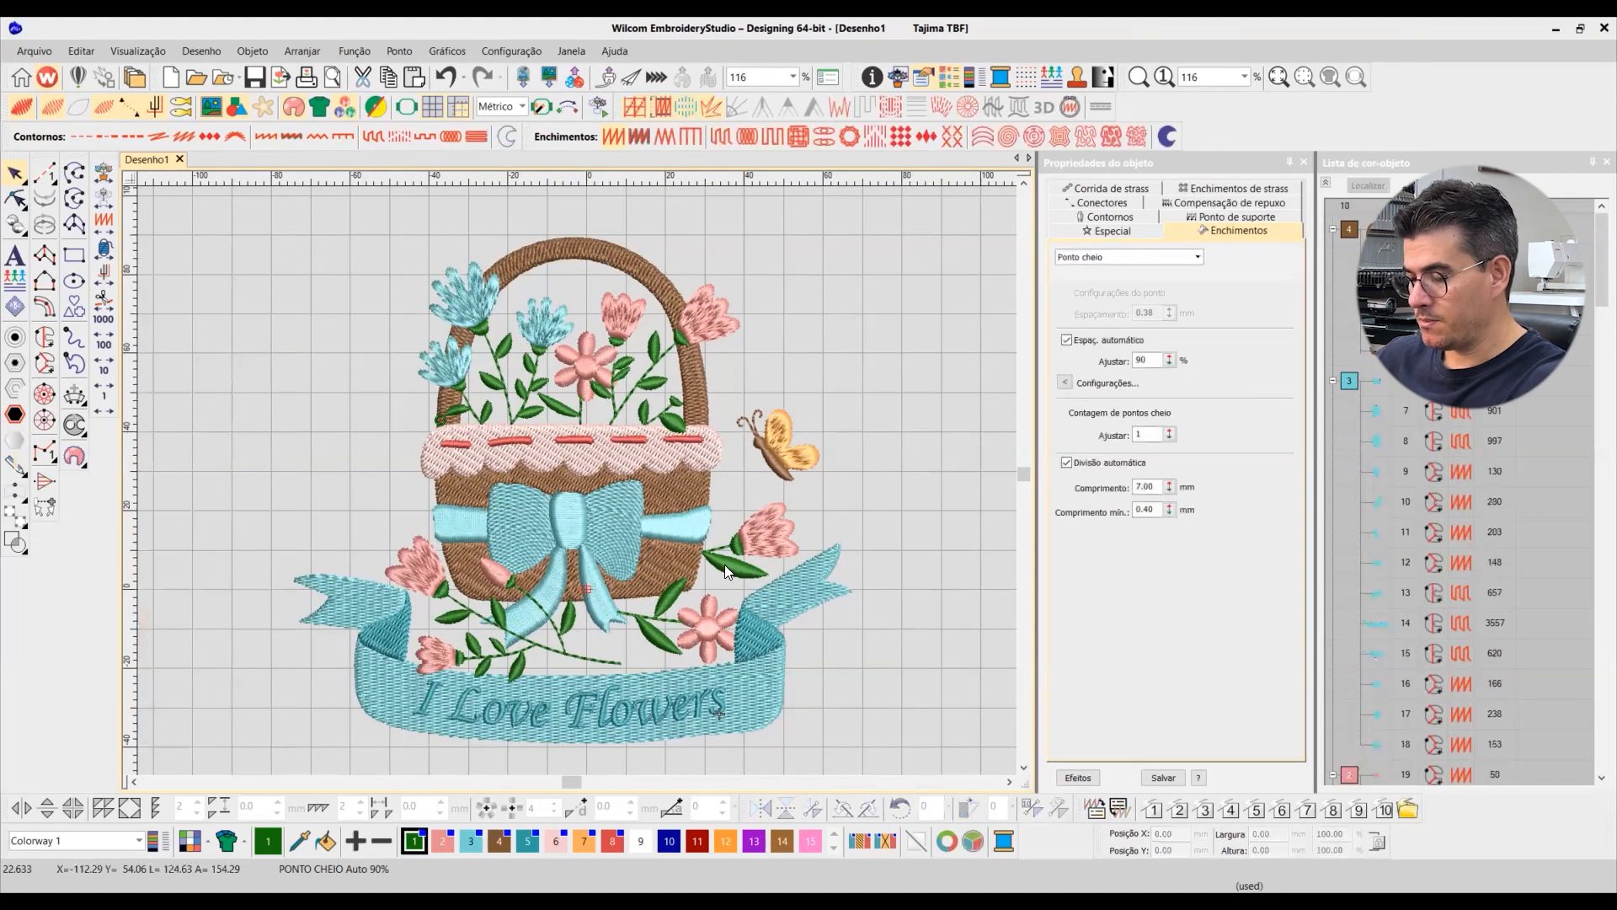
scroll(940, 370, "up", 1)
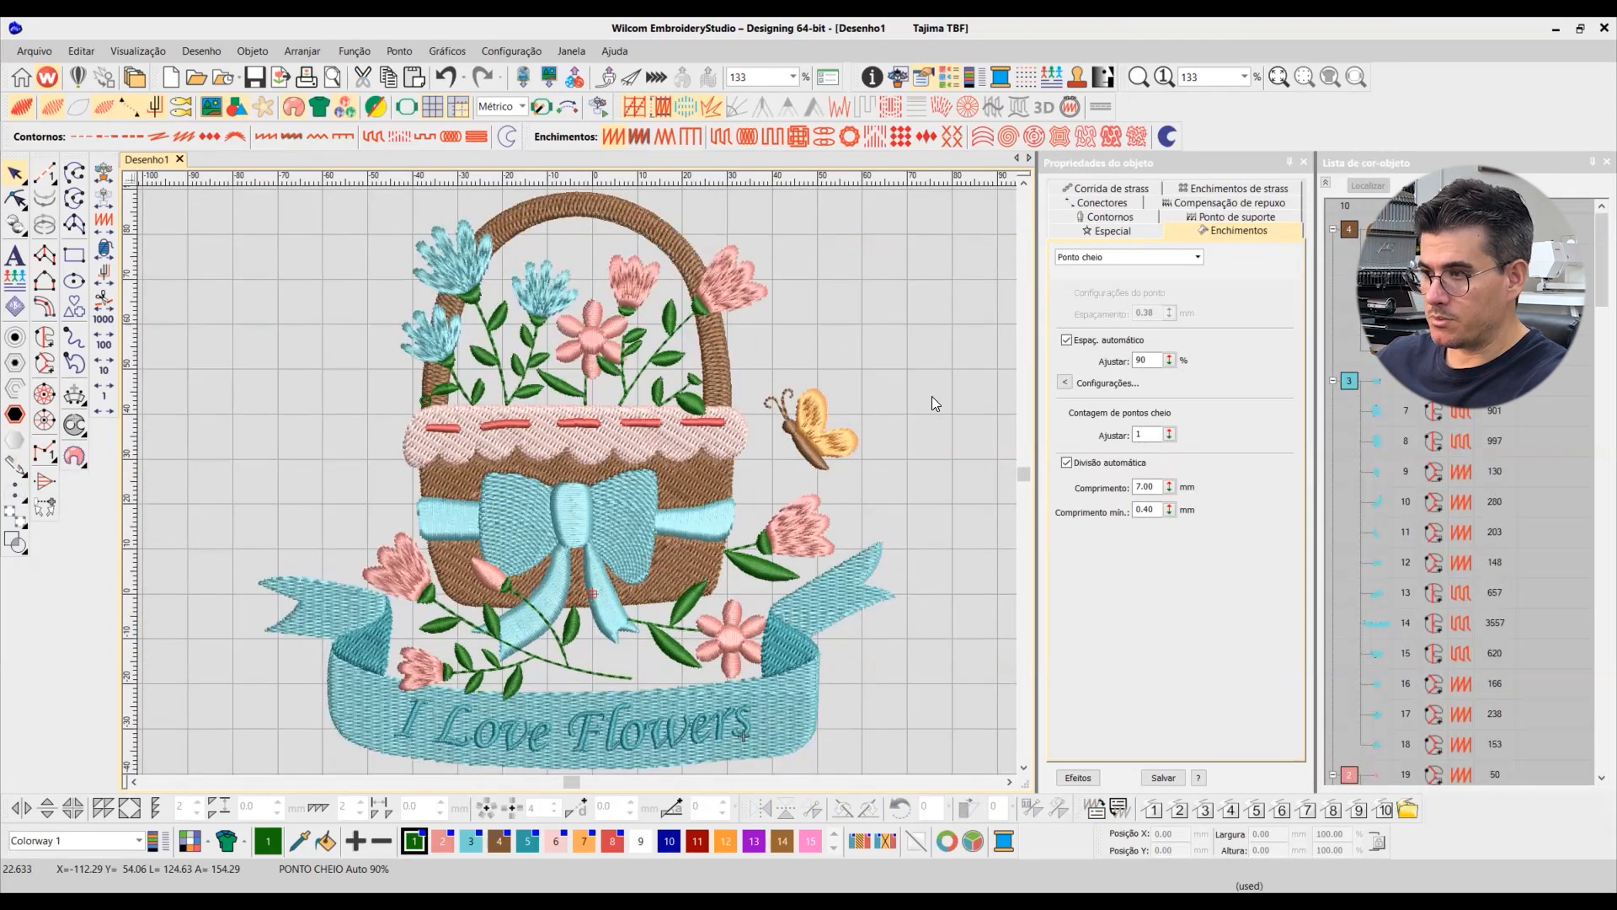
left_click(1326, 184)
left_click(843, 310)
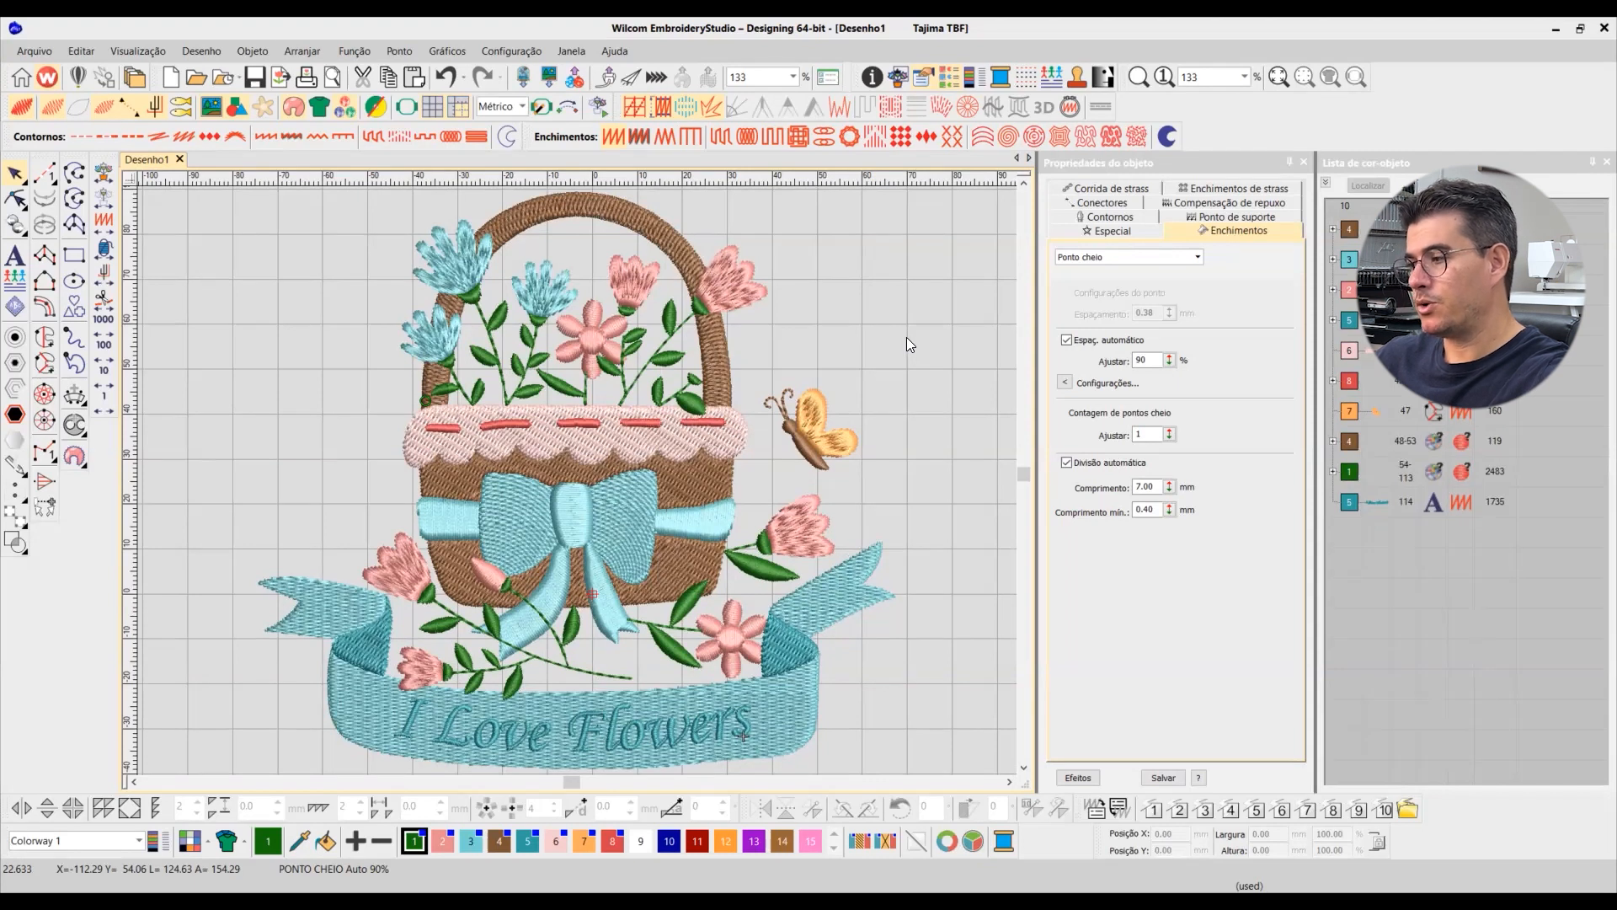
Step: Play the stitching simulation of the whole design, raising its speed in stages to 51720 stitches per minute, and close the player
key("shift+r")
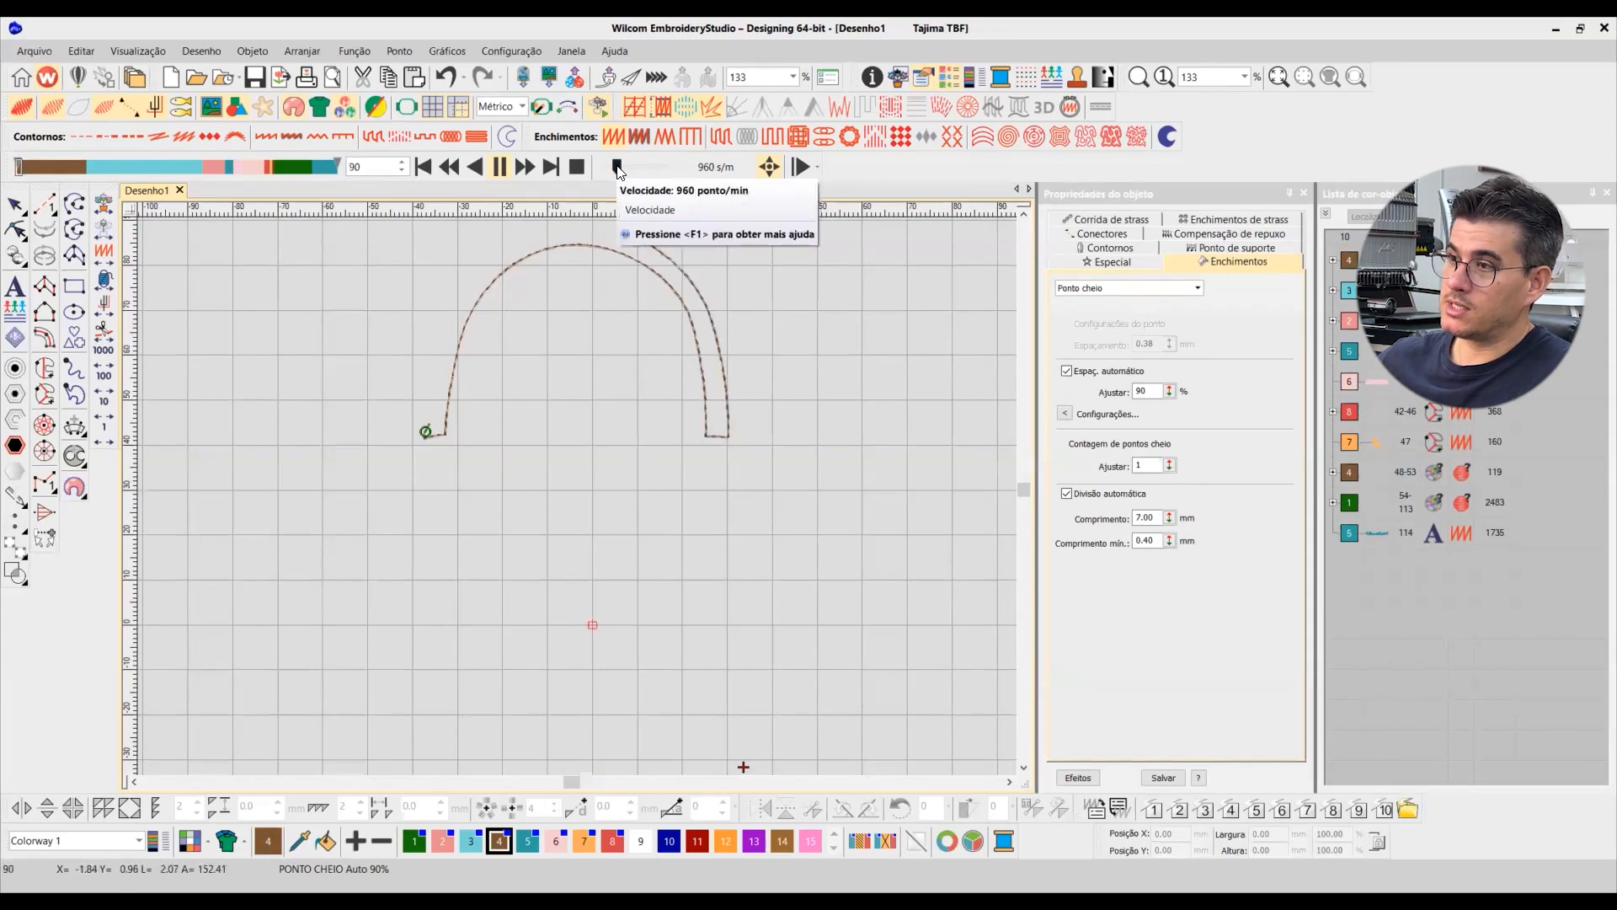
left_click_drag(634, 169, 638, 169)
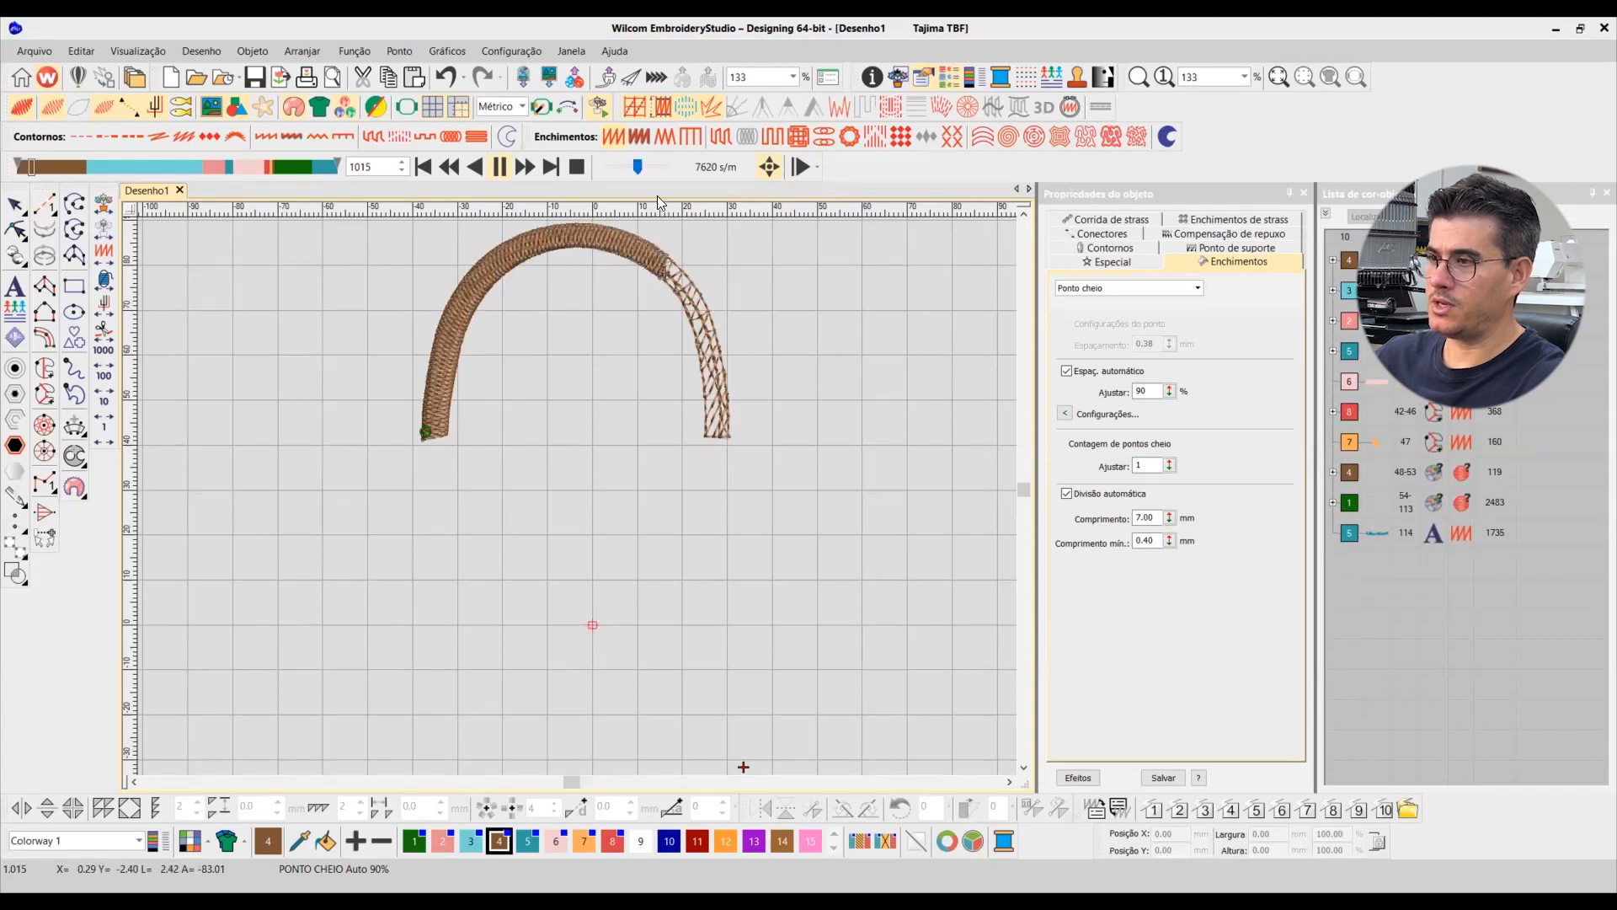
left_click(644, 172)
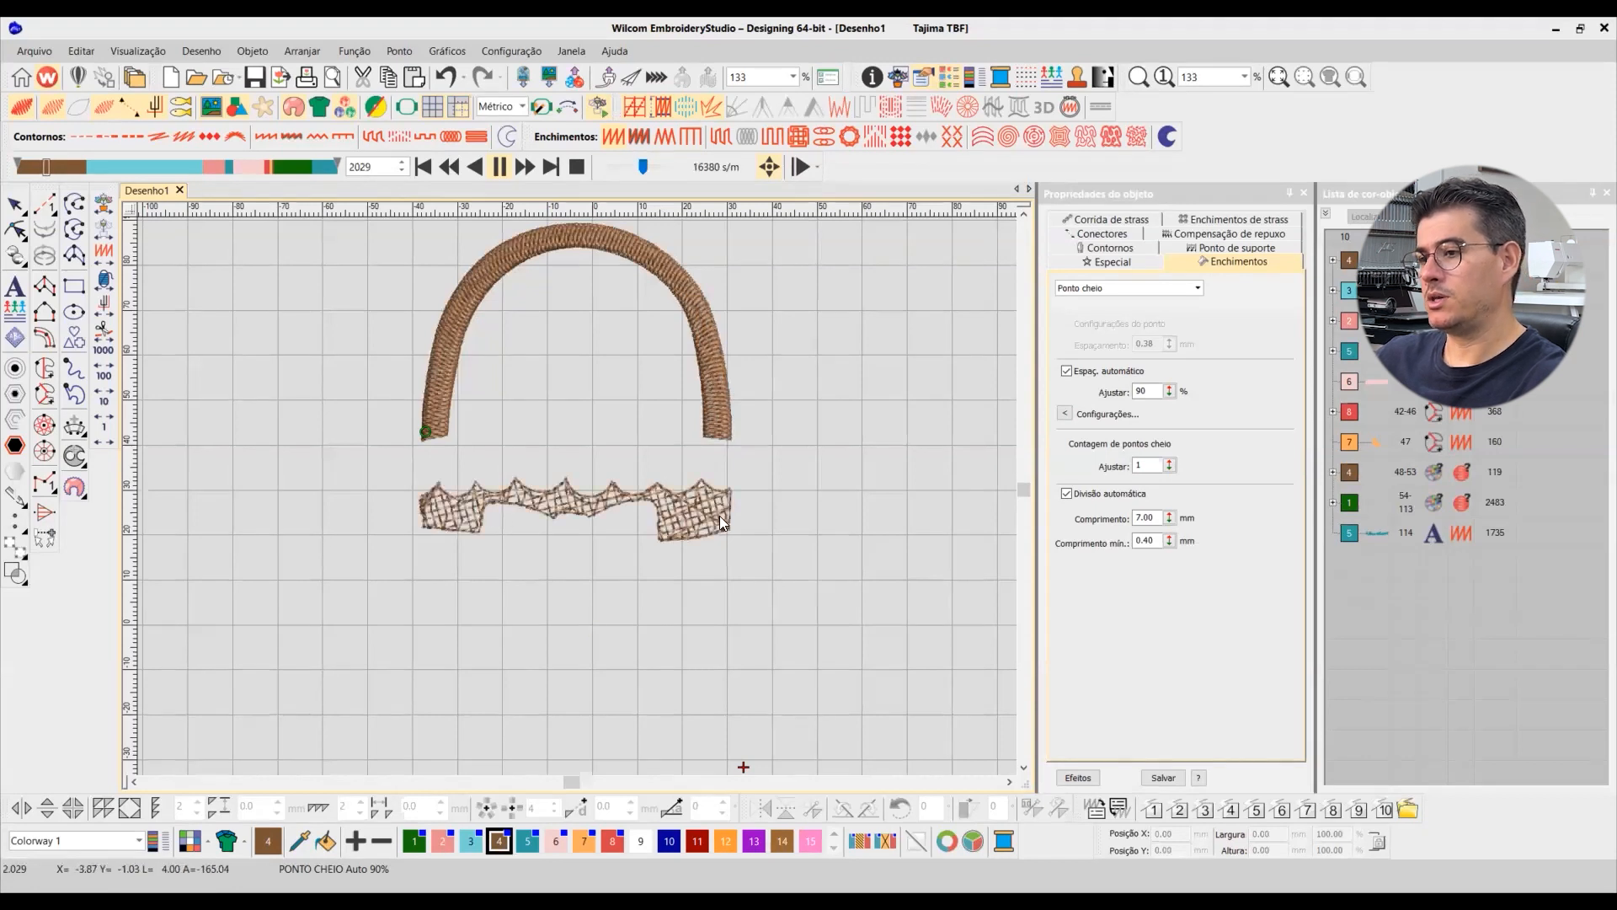
left_click(653, 165)
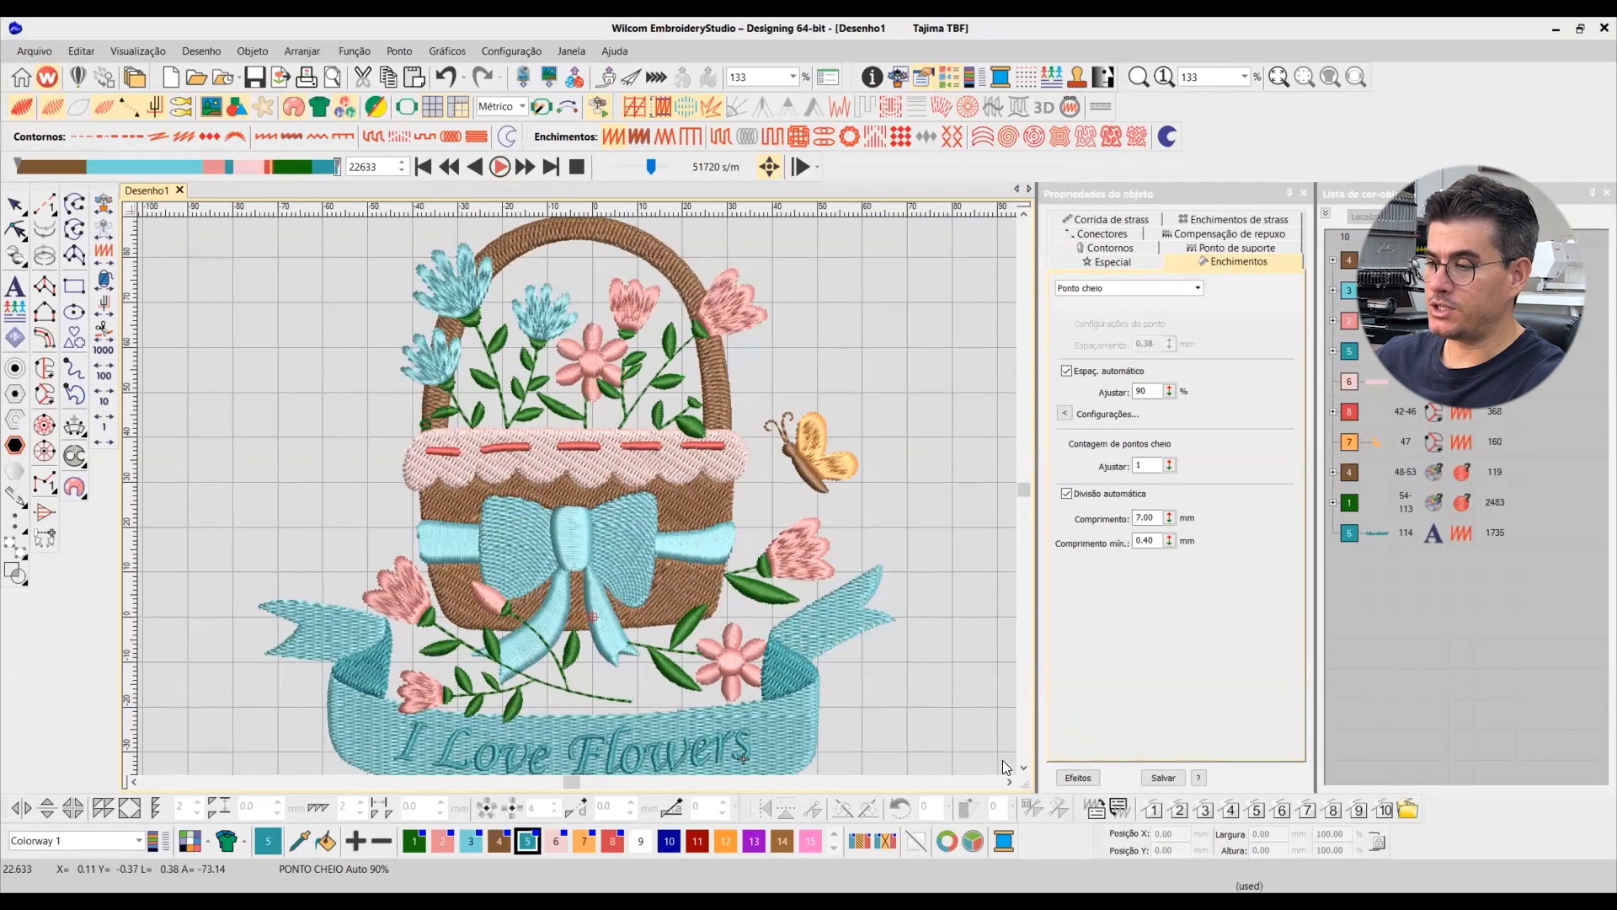
left_click(1024, 766)
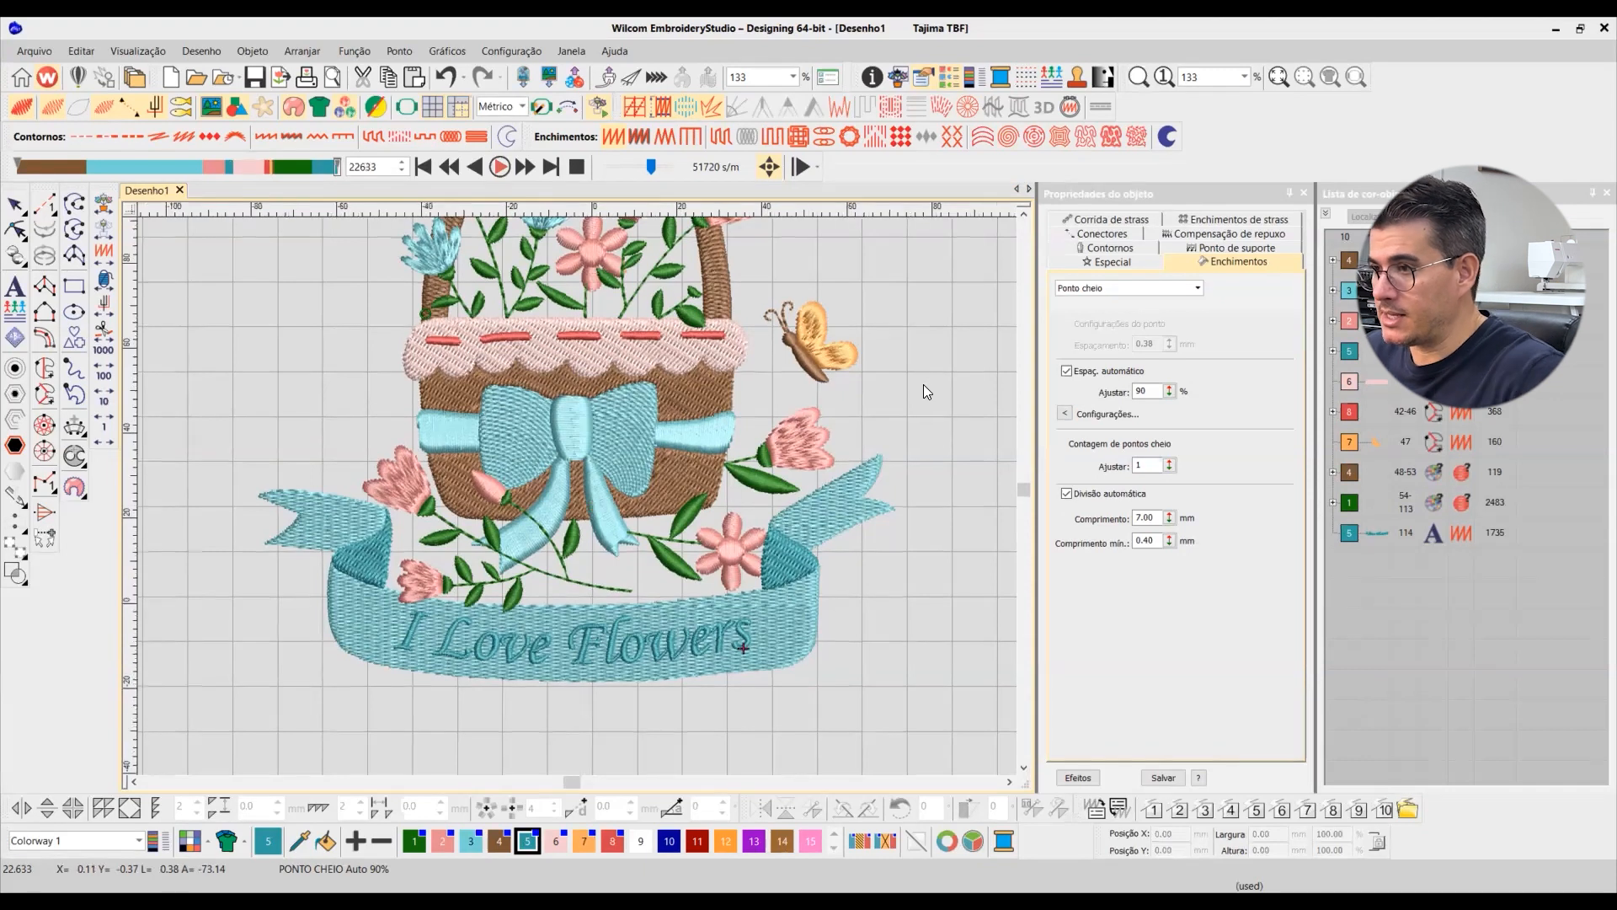
key("0")
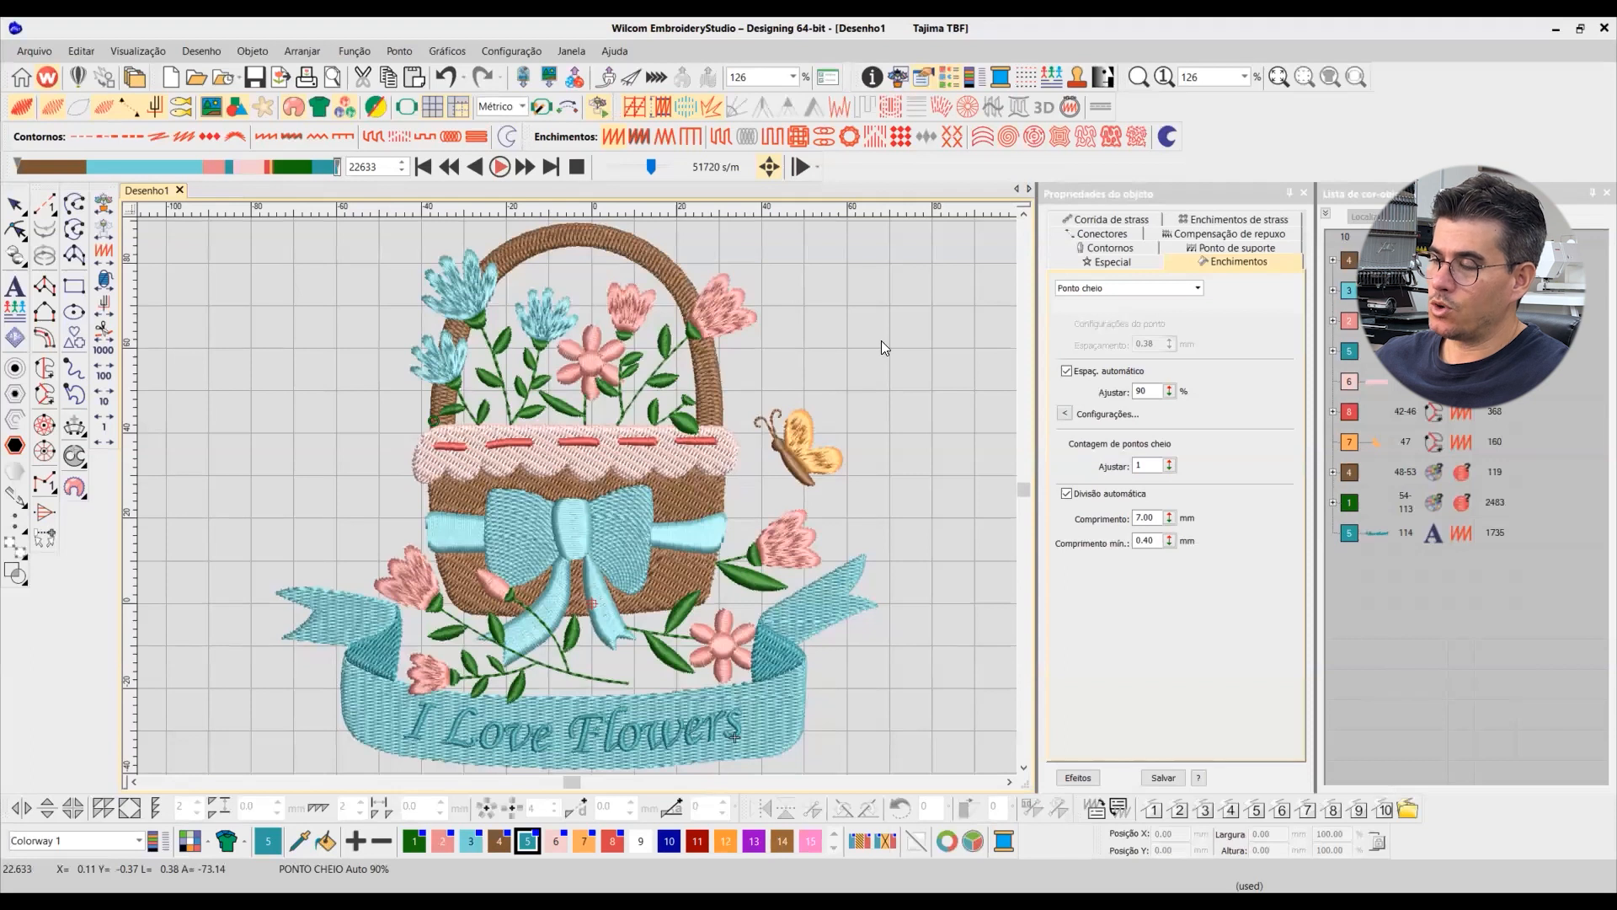
left_click(17, 204)
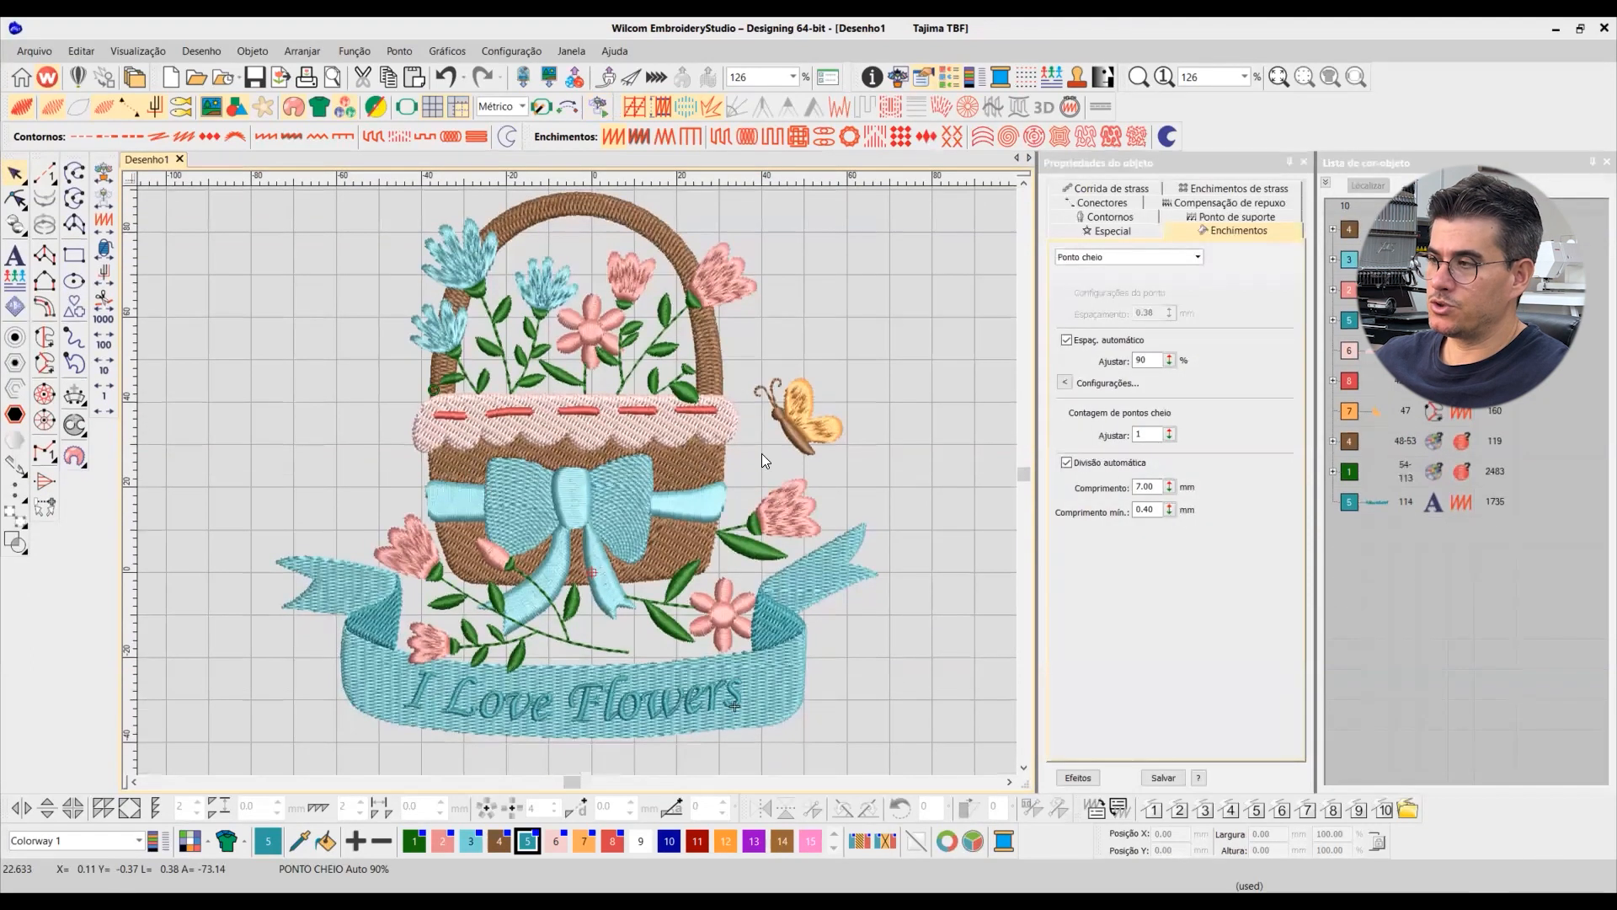
Step: Examine the brown basket fill and take a close look at the flowers and handle, toggling the realistic stitch rendering
left_click(683, 517)
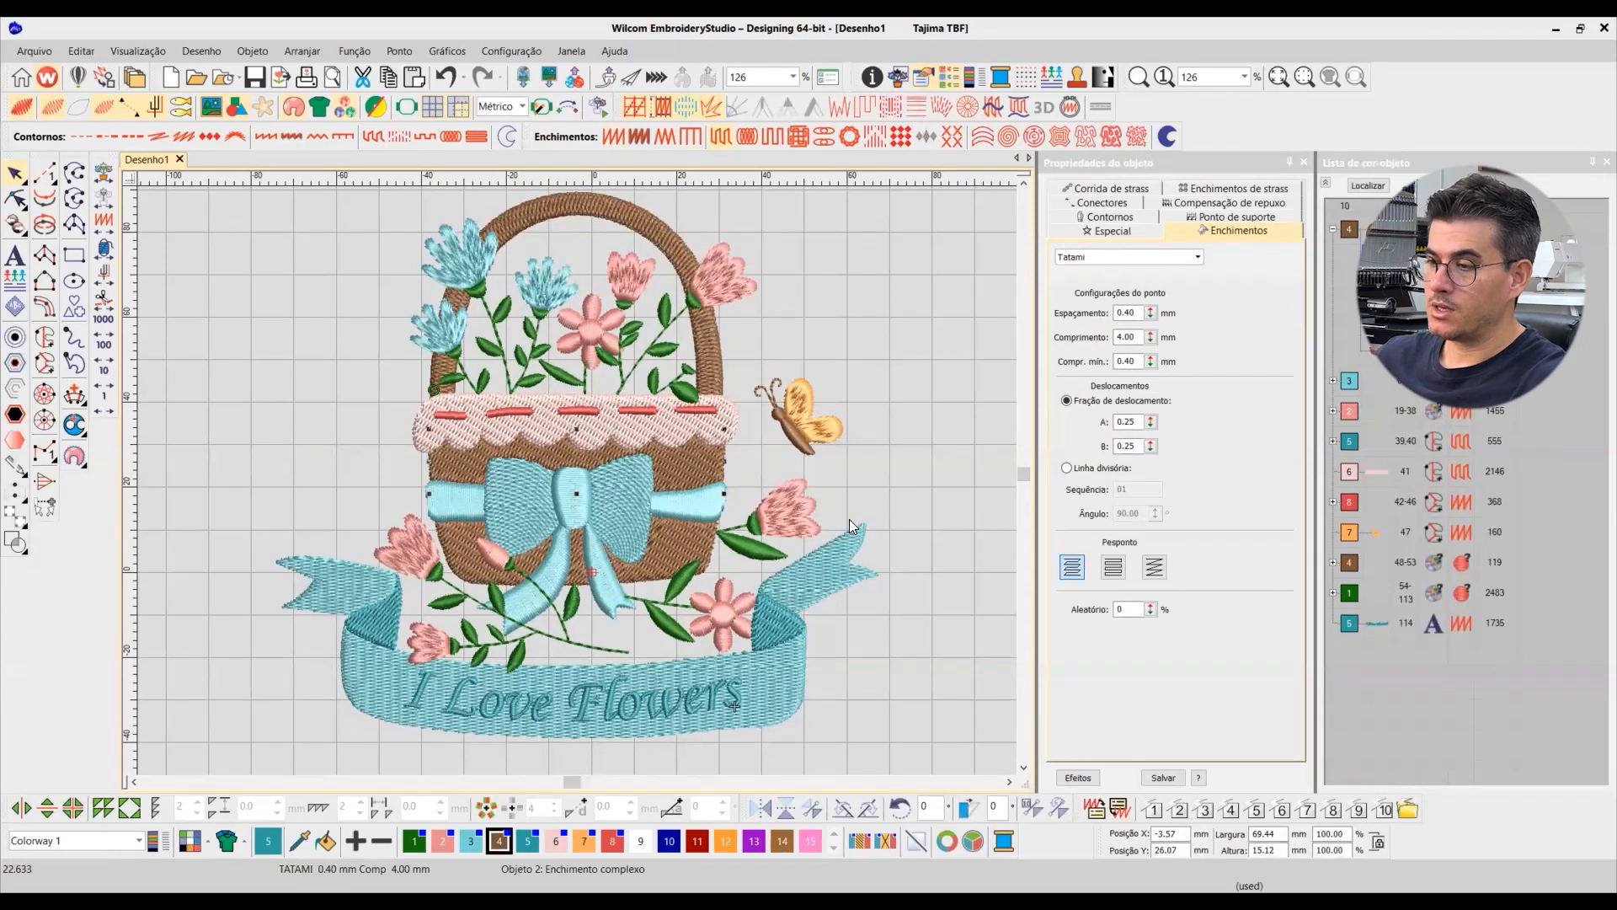
left_click(931, 469)
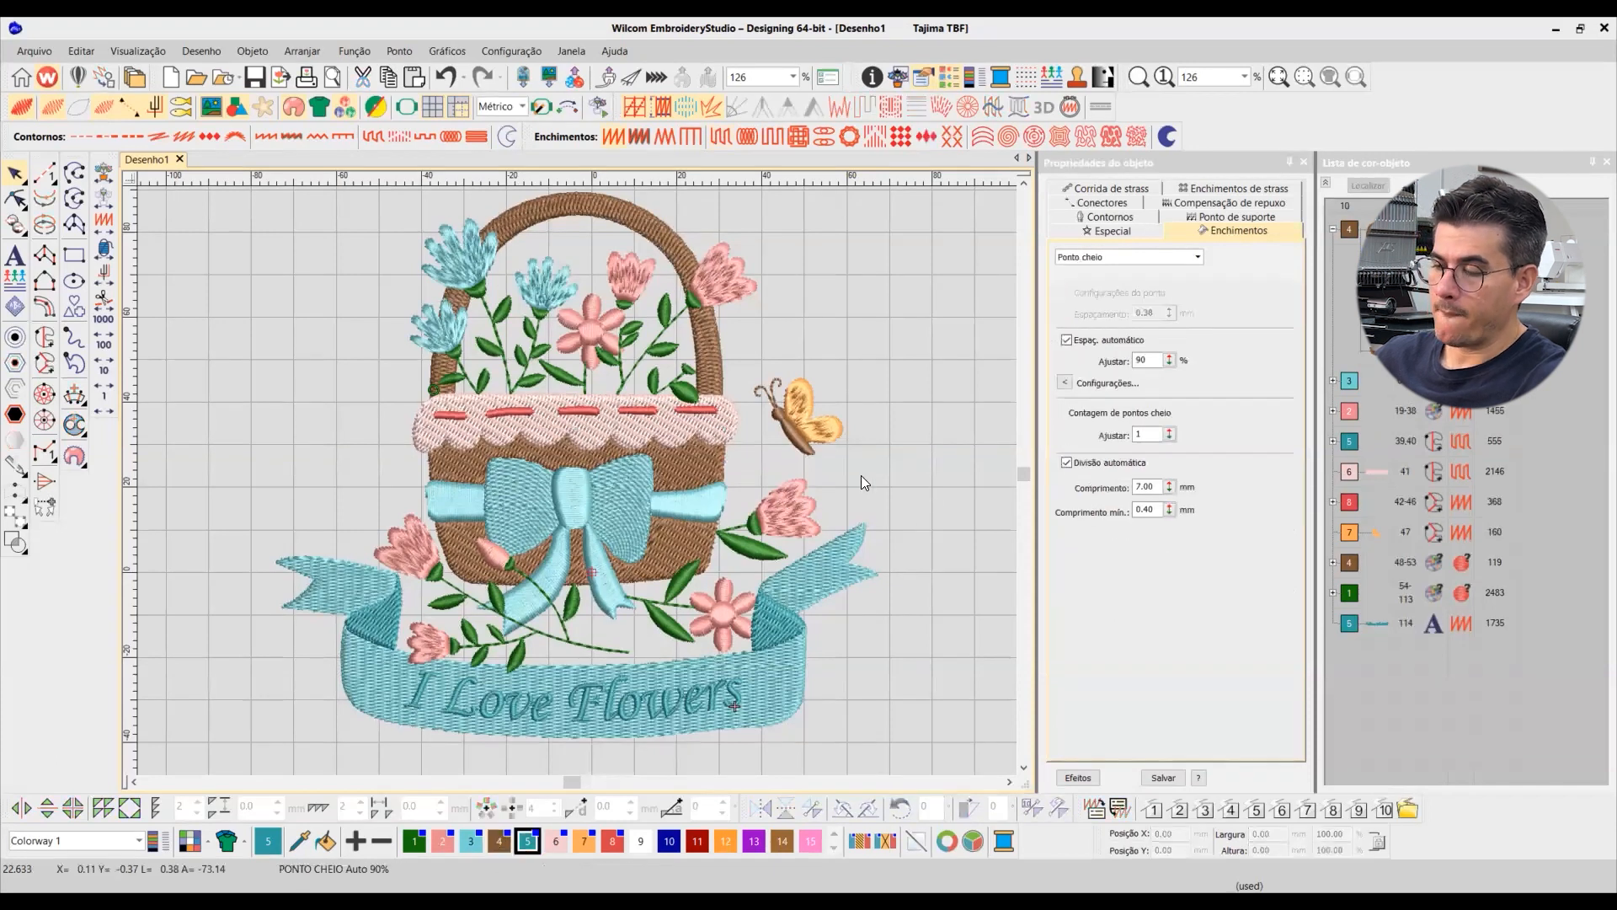
scroll(865, 424, "up", 1)
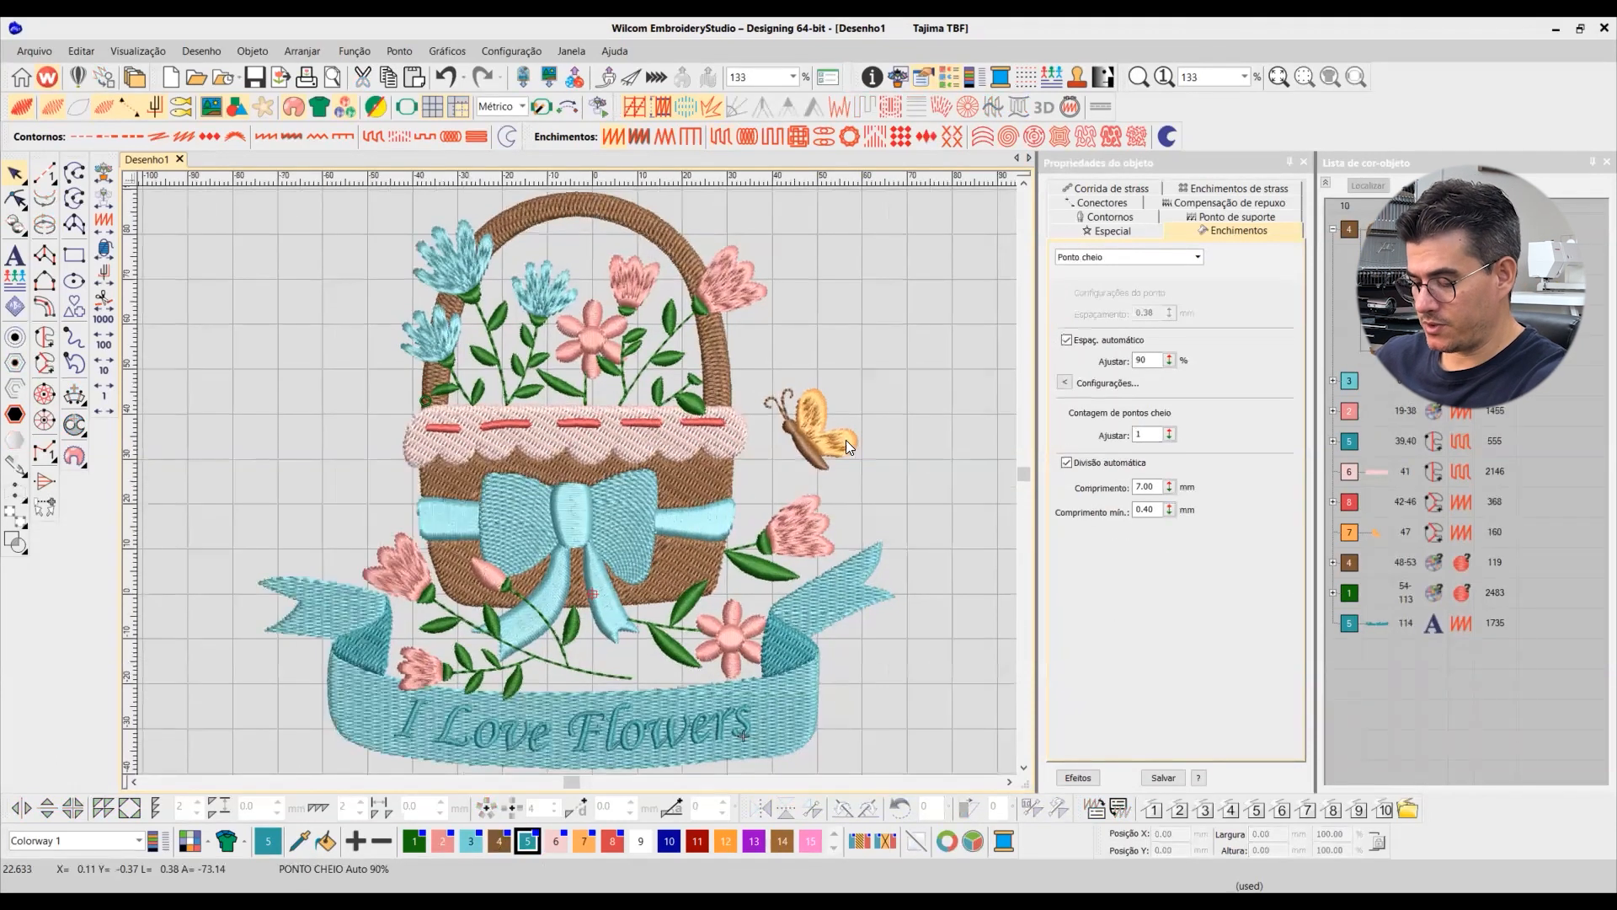
key("b")
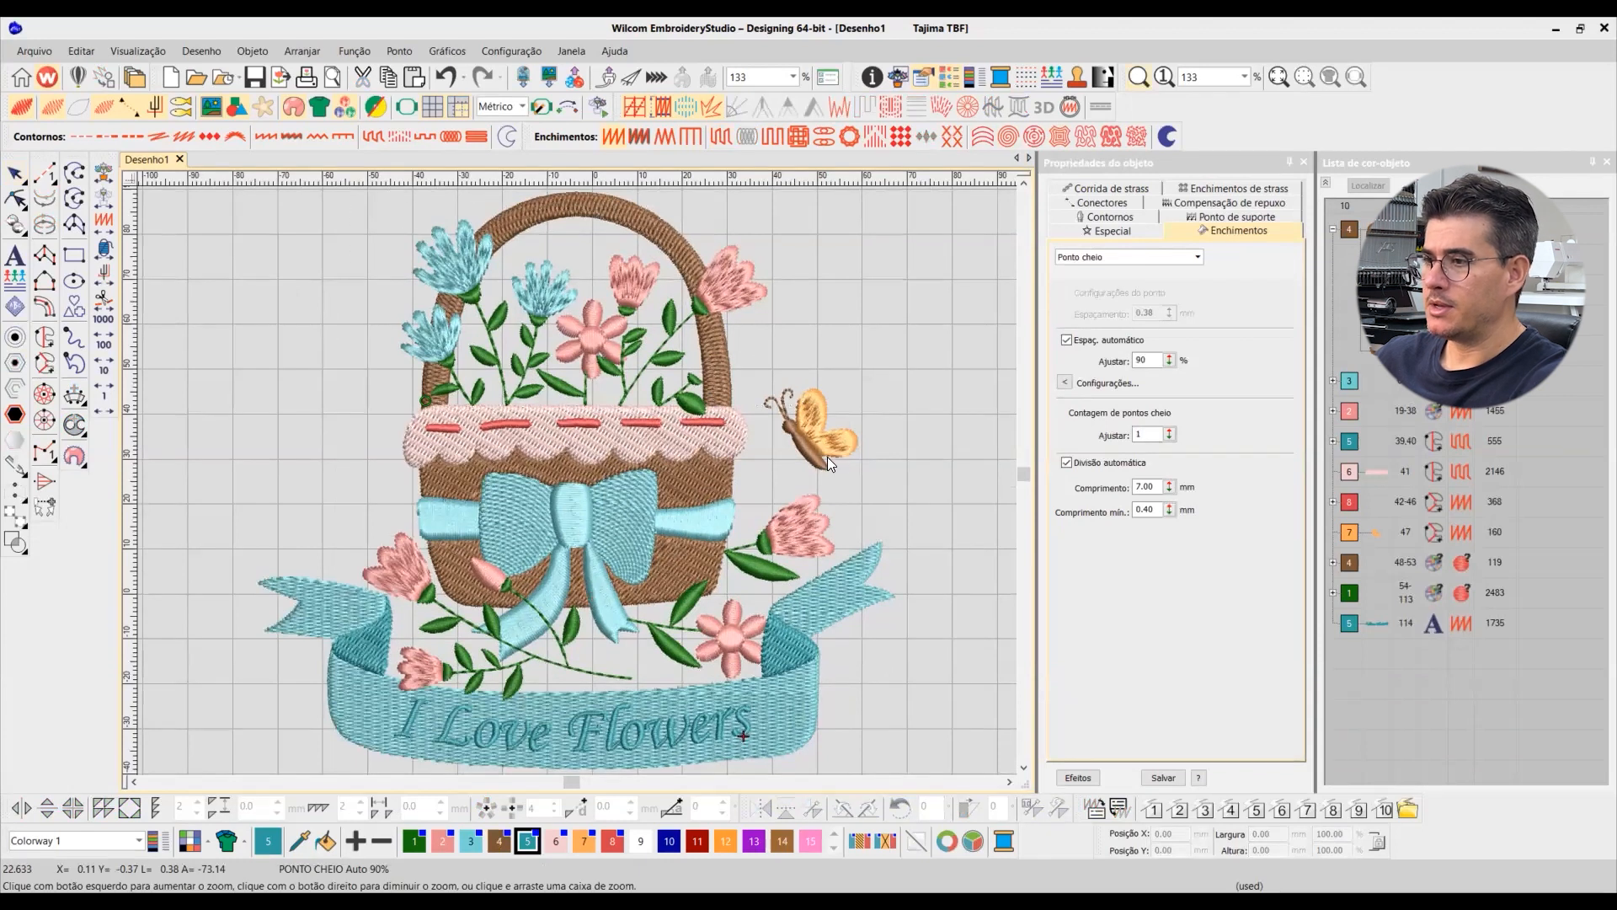
left_click(830, 455)
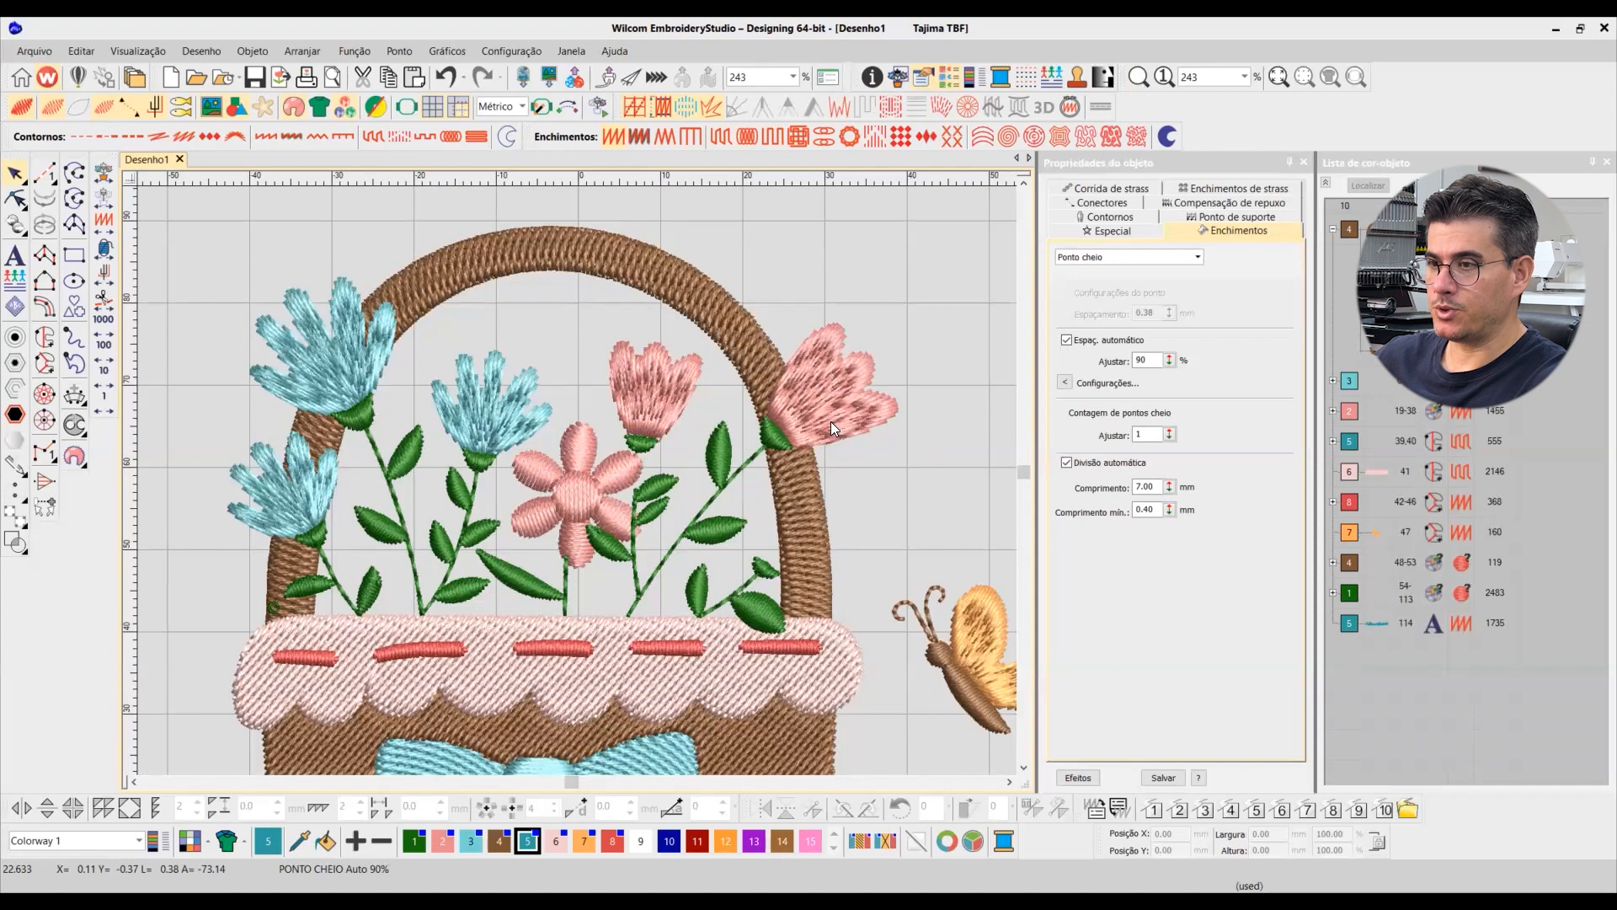
key("t")
key("t")
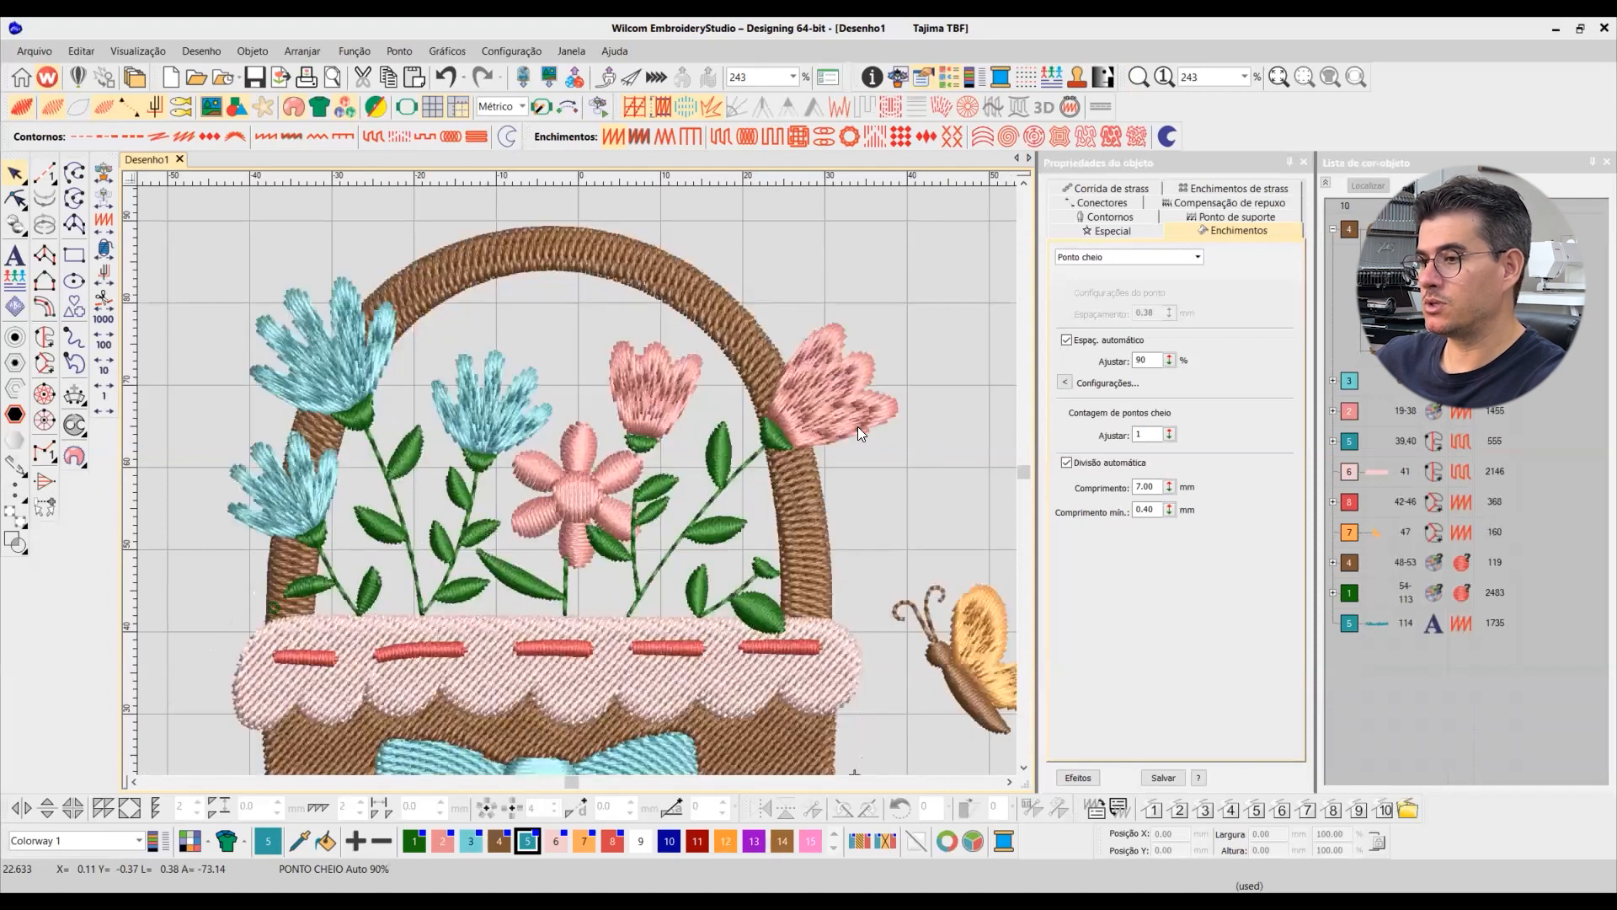
key("t")
key("t")
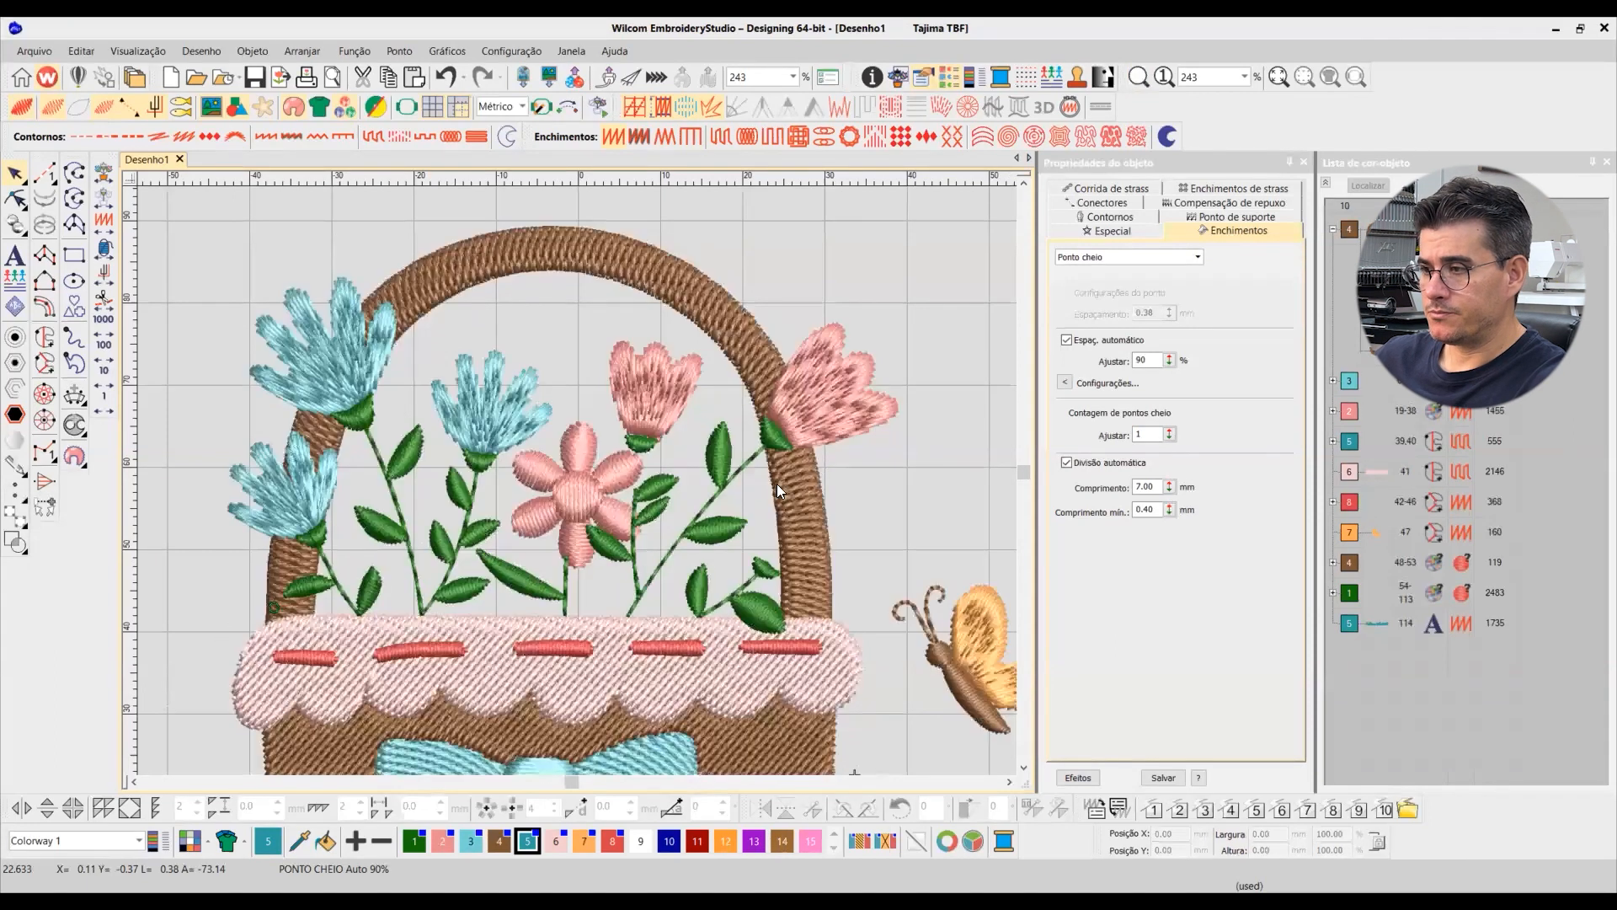
left_click(1325, 182)
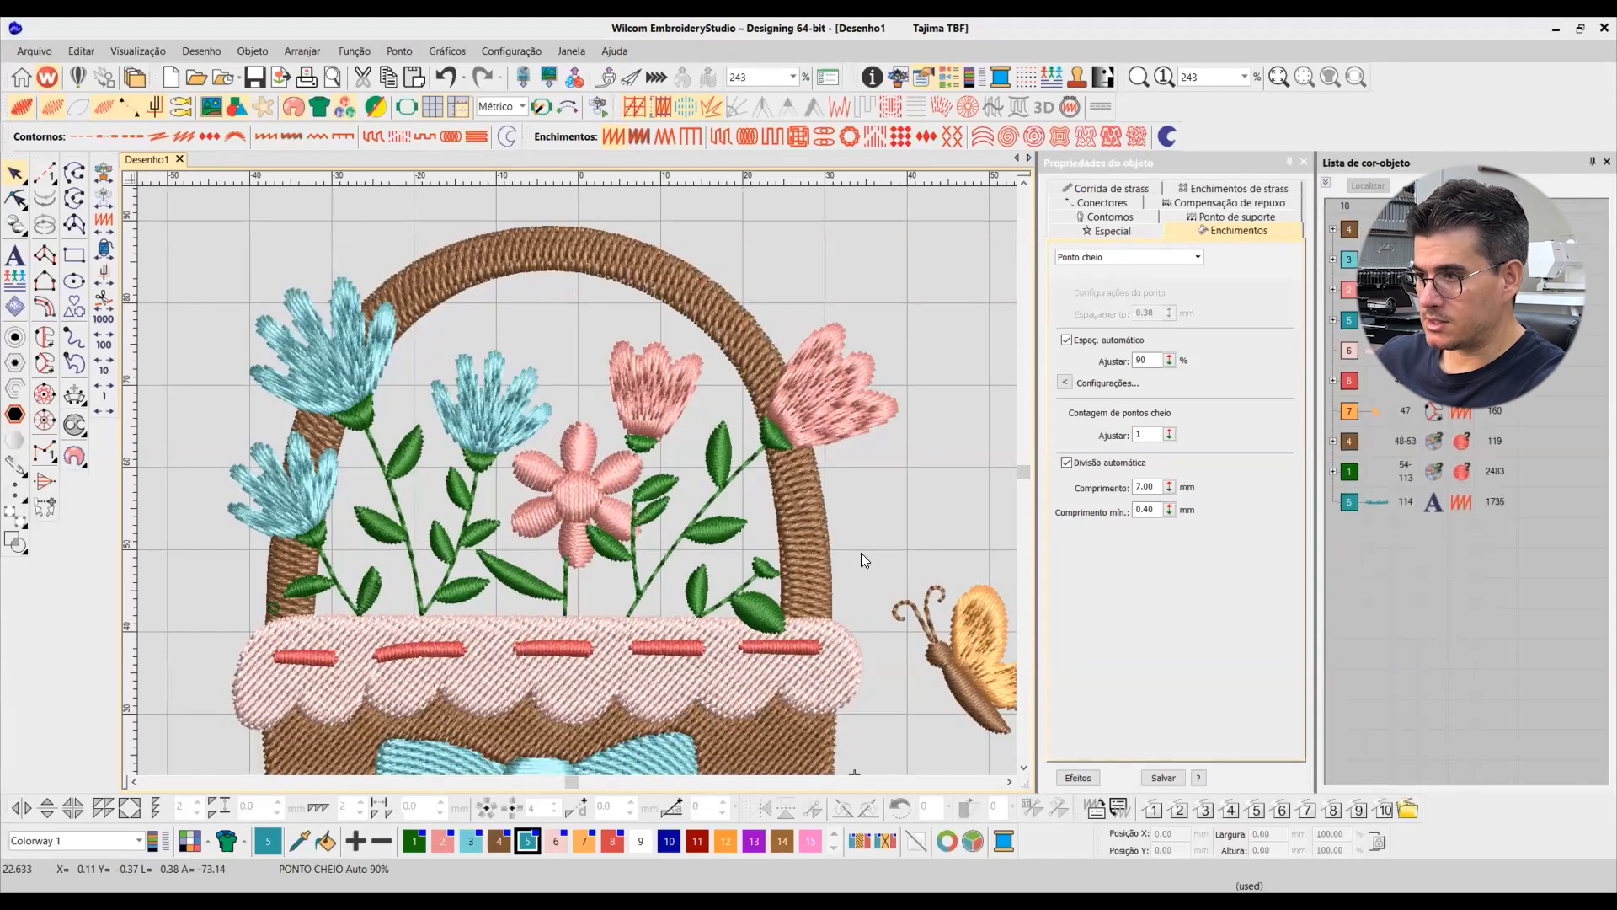
Step: Turn off the realistic stitch rendering and inspect the underlay of the upper brown basket fill and the pink scalloped trim
key("t")
left_click(783, 731)
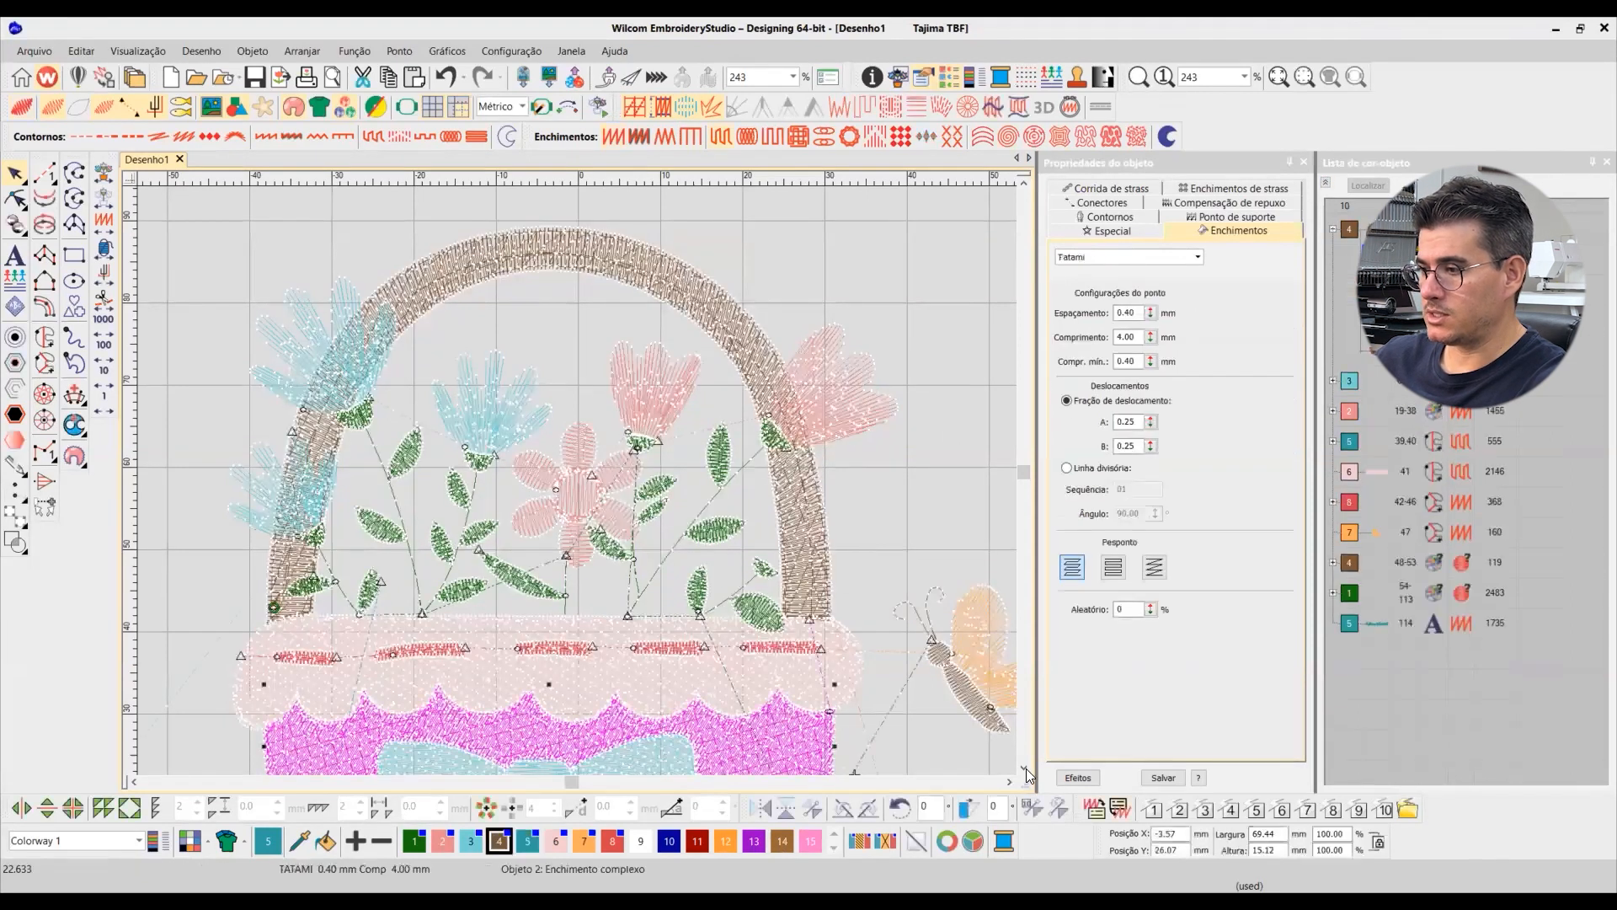
left_click(1024, 767)
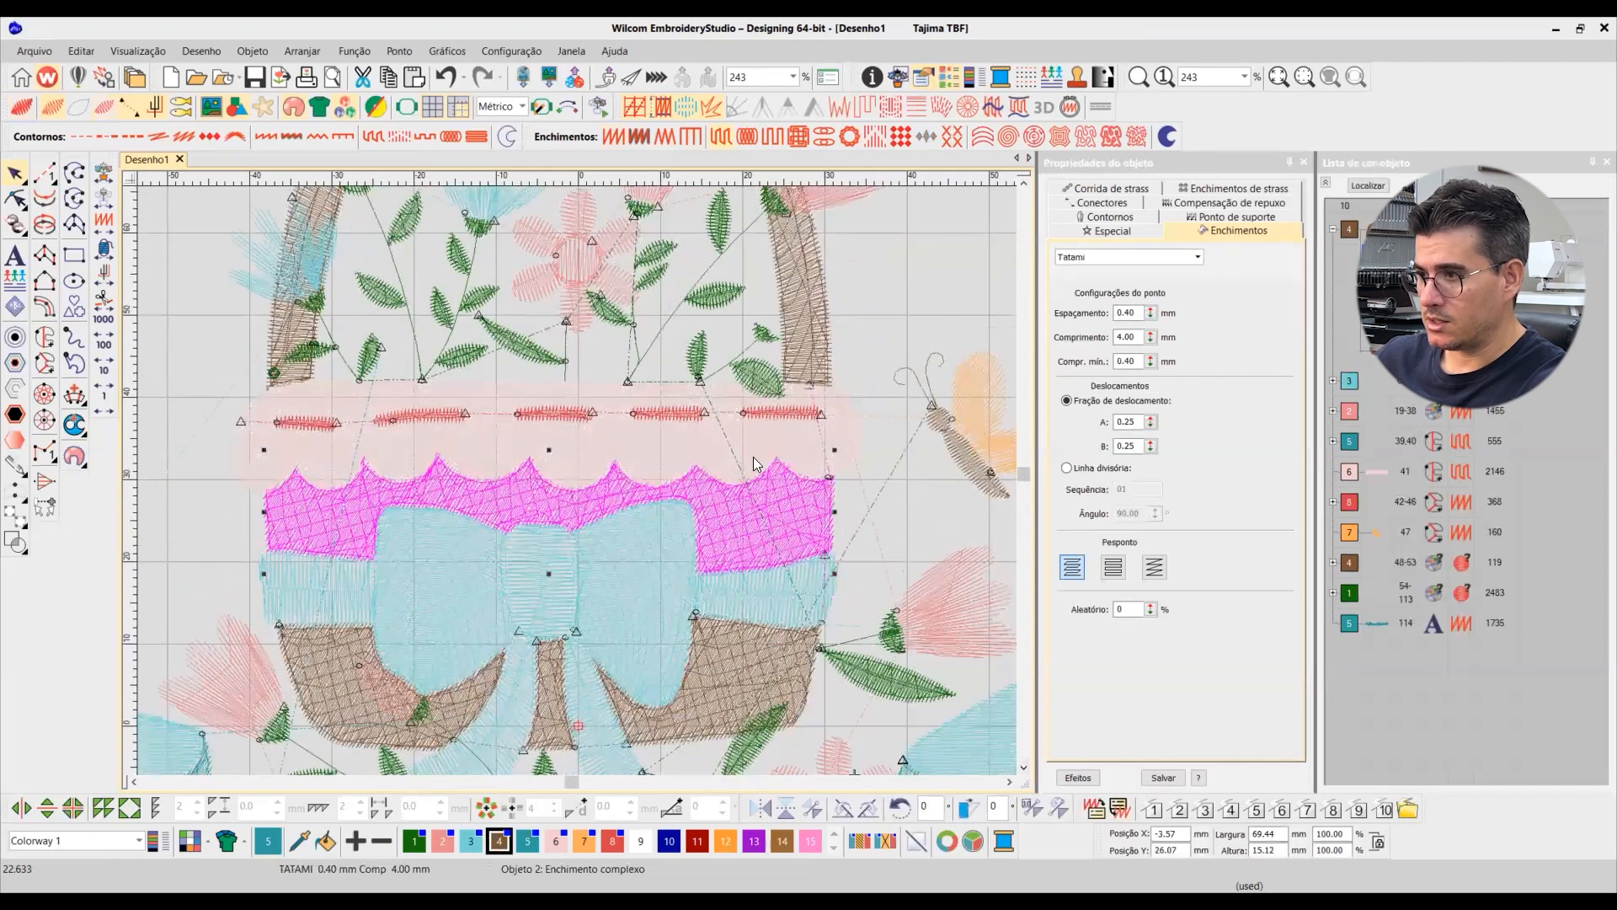
left_click(749, 453)
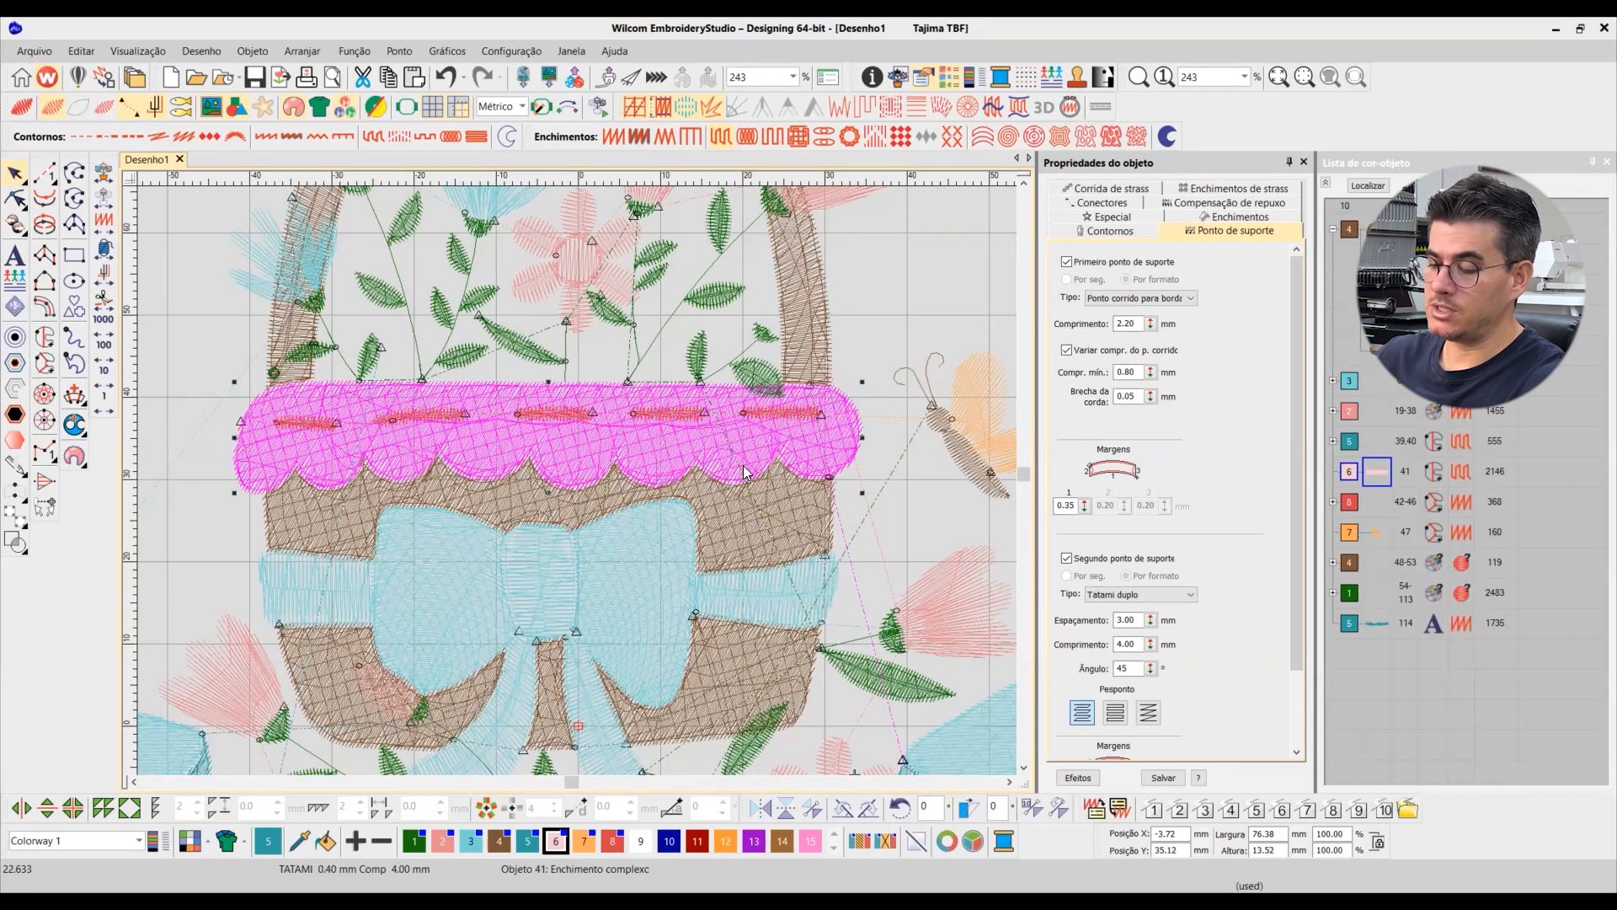
Step: Compare the selected pink scalloped trim in realistic and plain stitch rendering
key("t")
key("t")
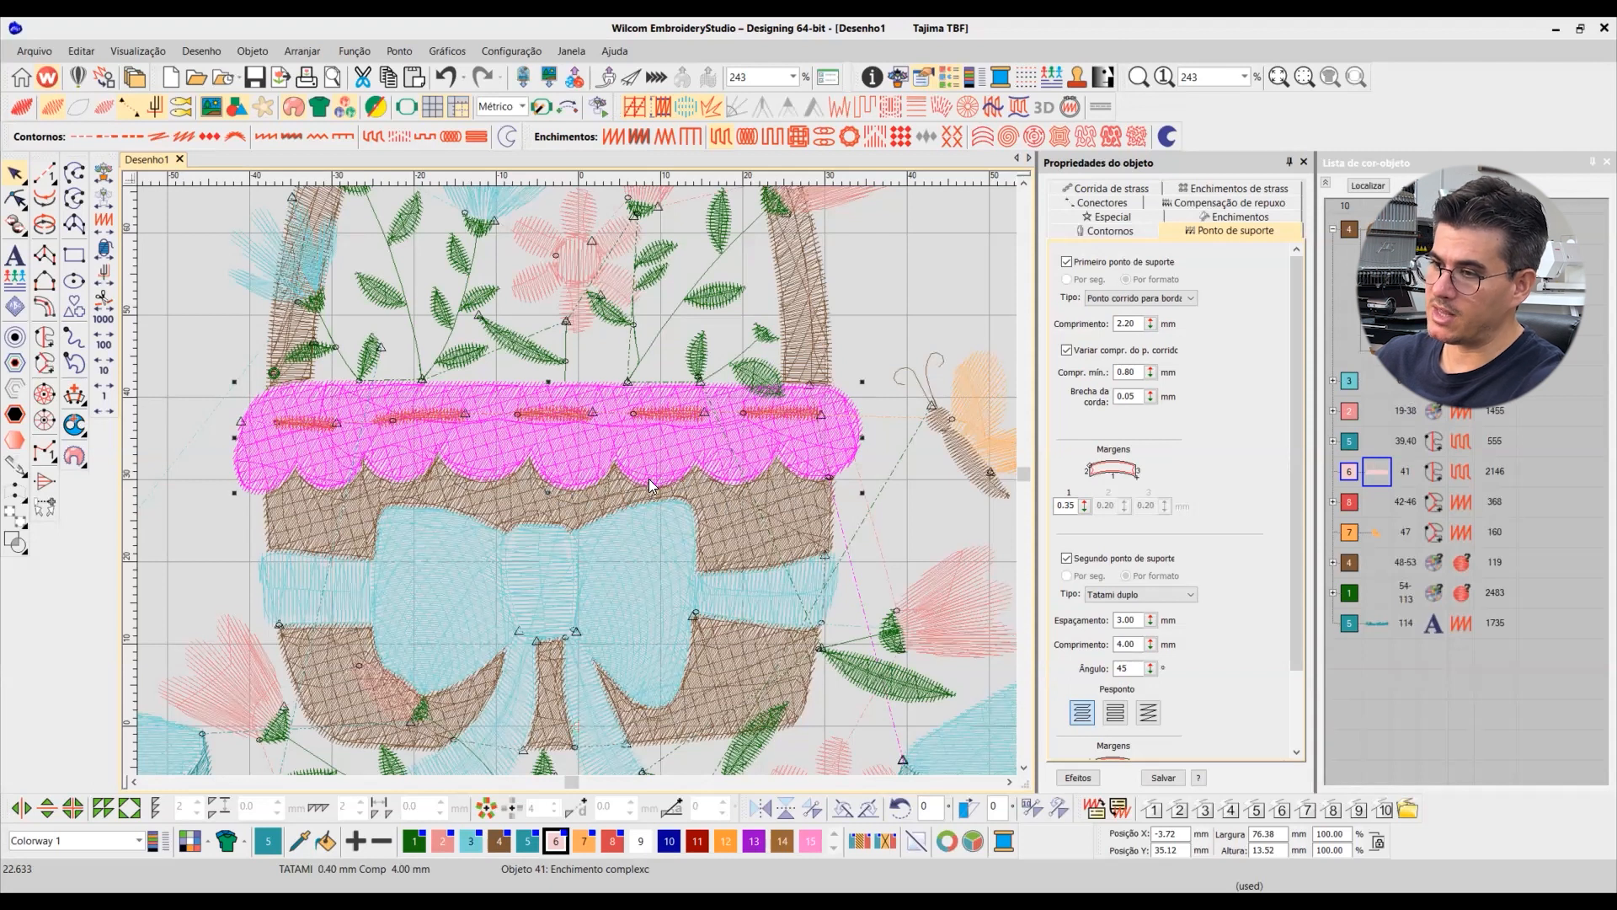
key("t")
key("t")
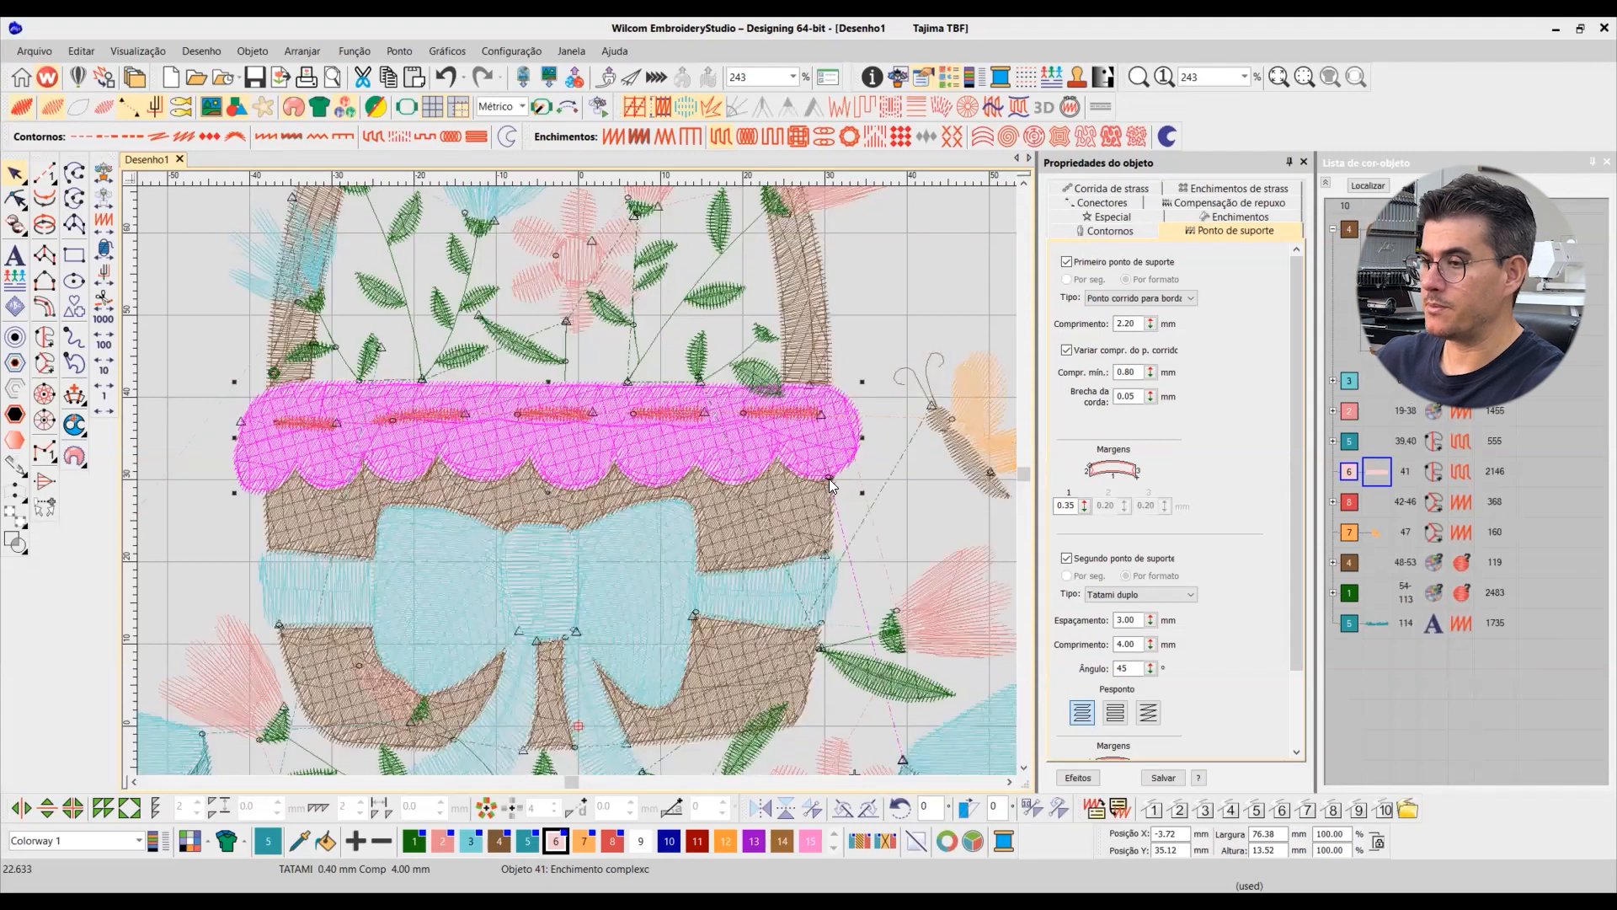
Step: Select the nine basket, scalloped trim and bow objects, show only them and fit them to the view
left_click_drag(210, 348, 866, 550)
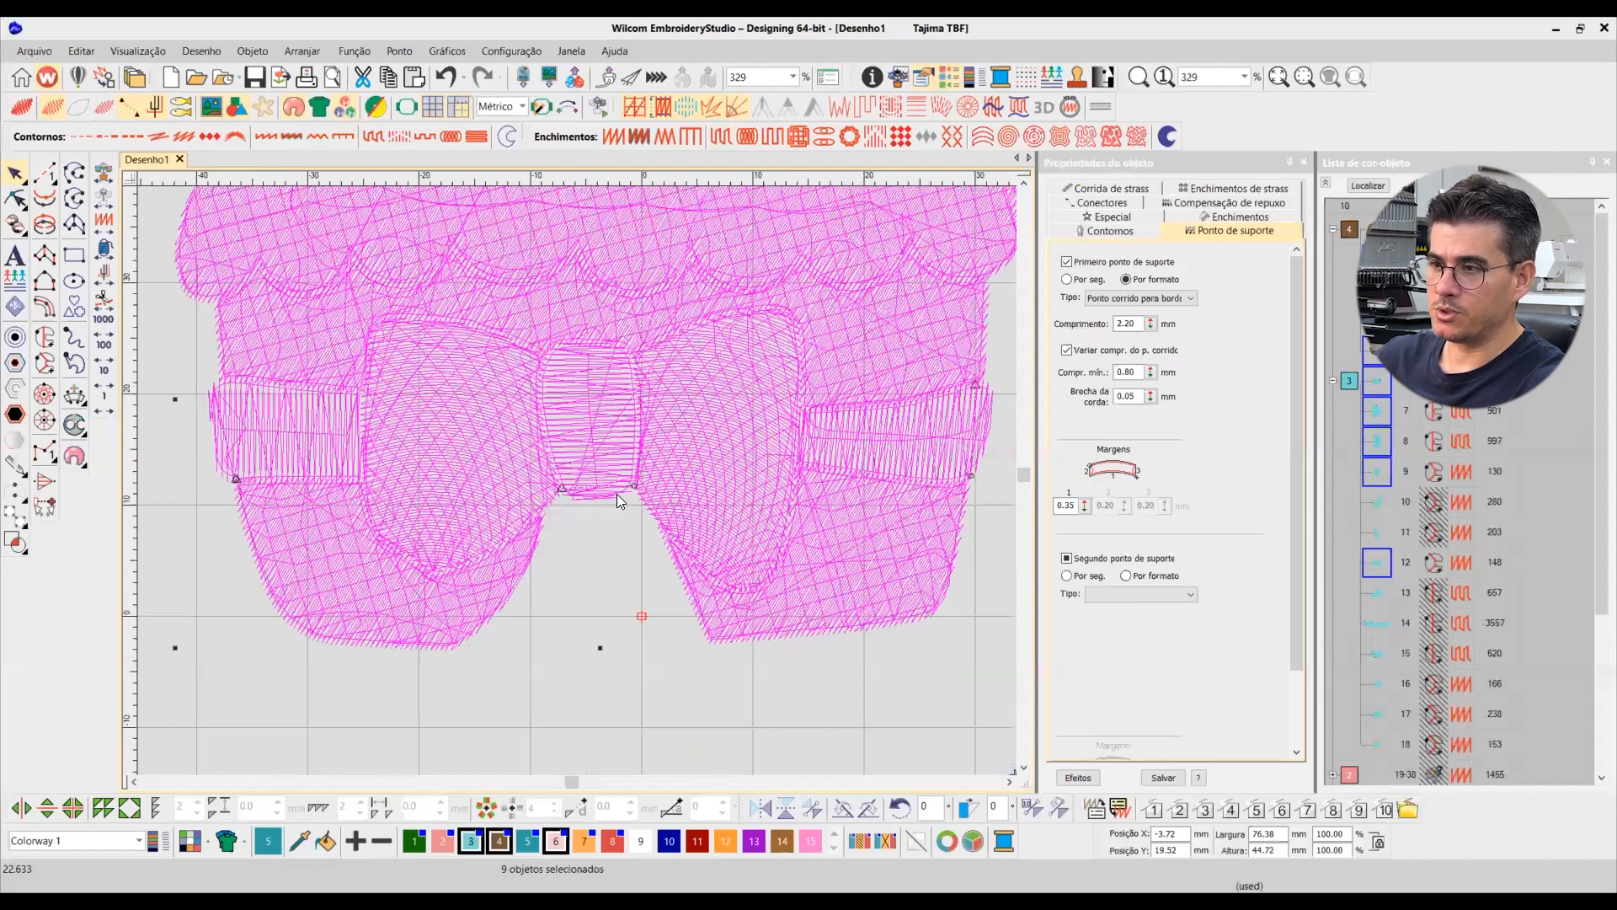
key("shift+0")
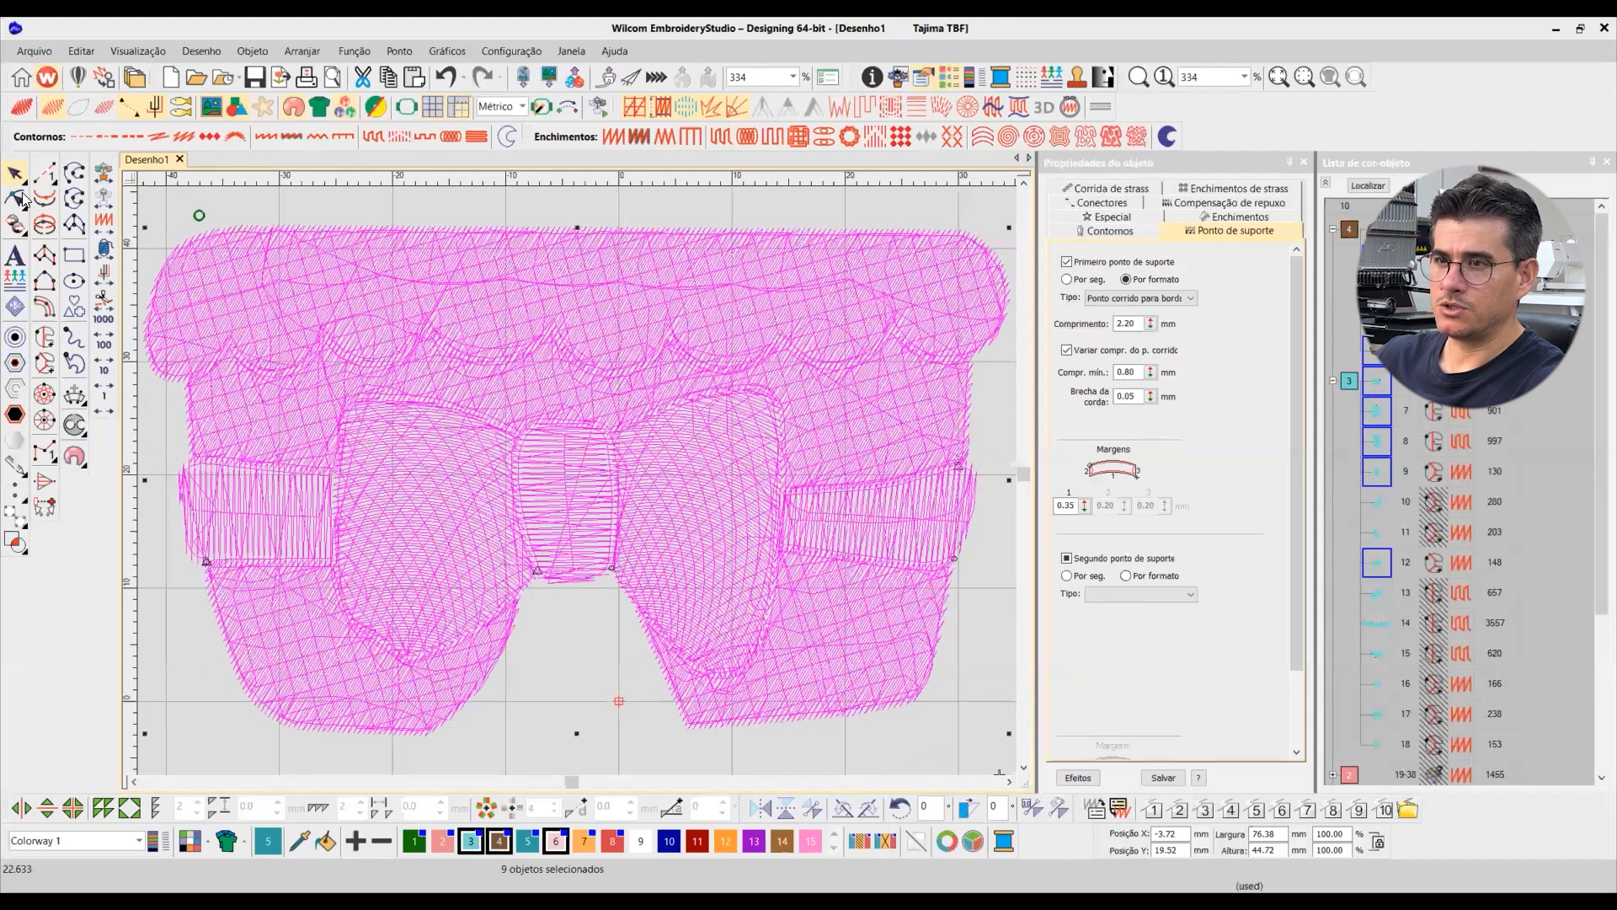
left_click(22, 108)
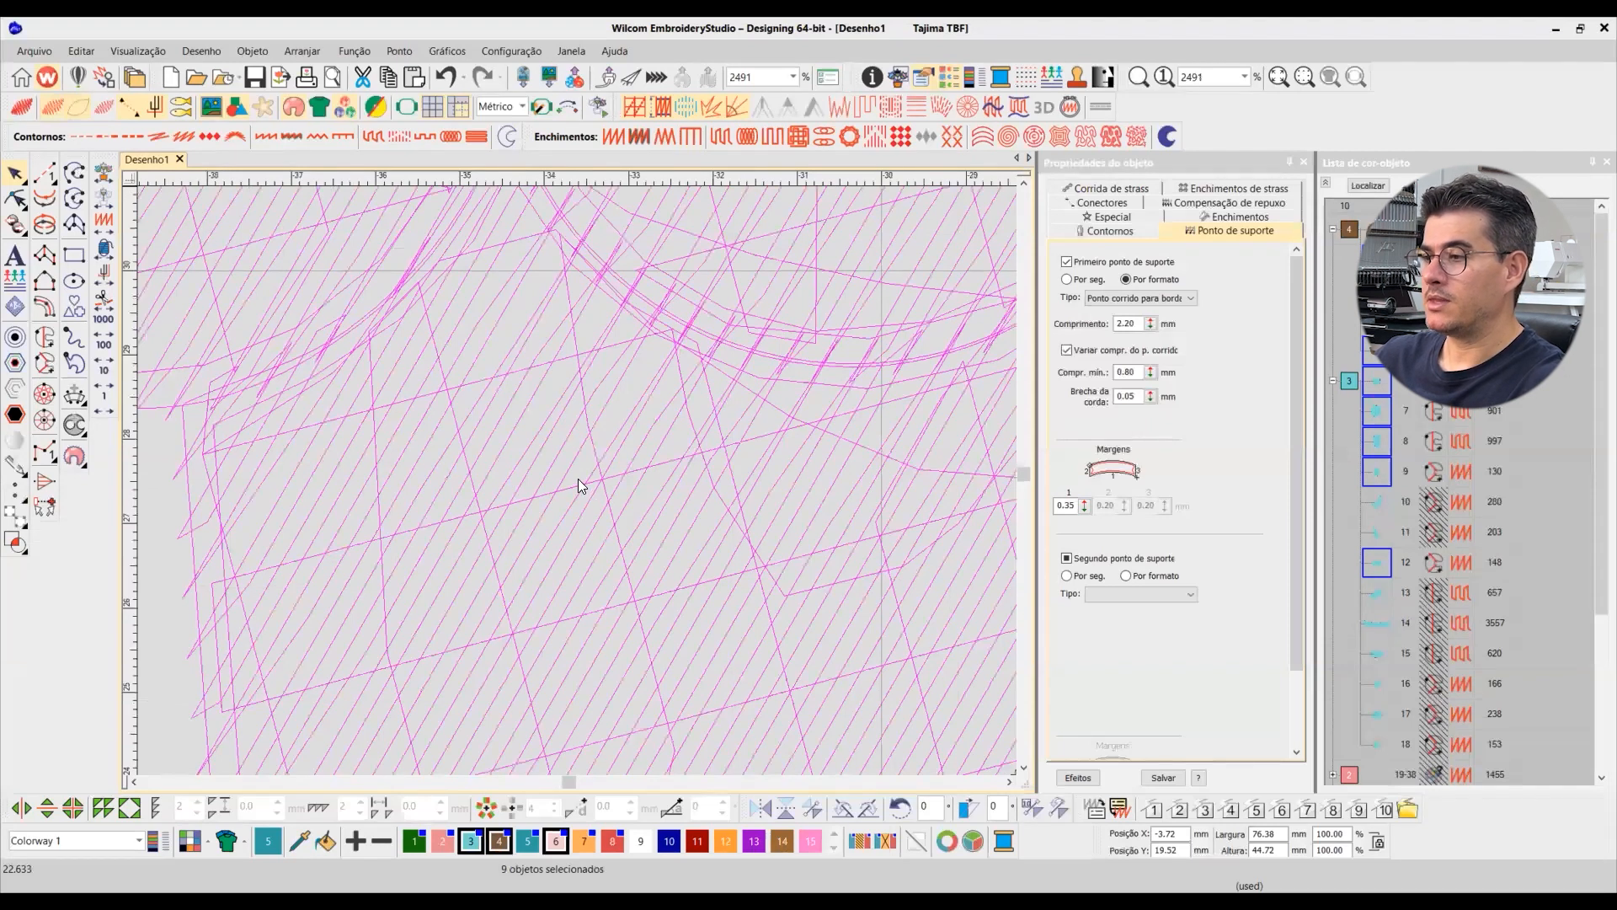
Step: Examine the joints between the brown basket fill, pink trim and blue bow in realistic stitch rendering, and return to plain stitches
key("t")
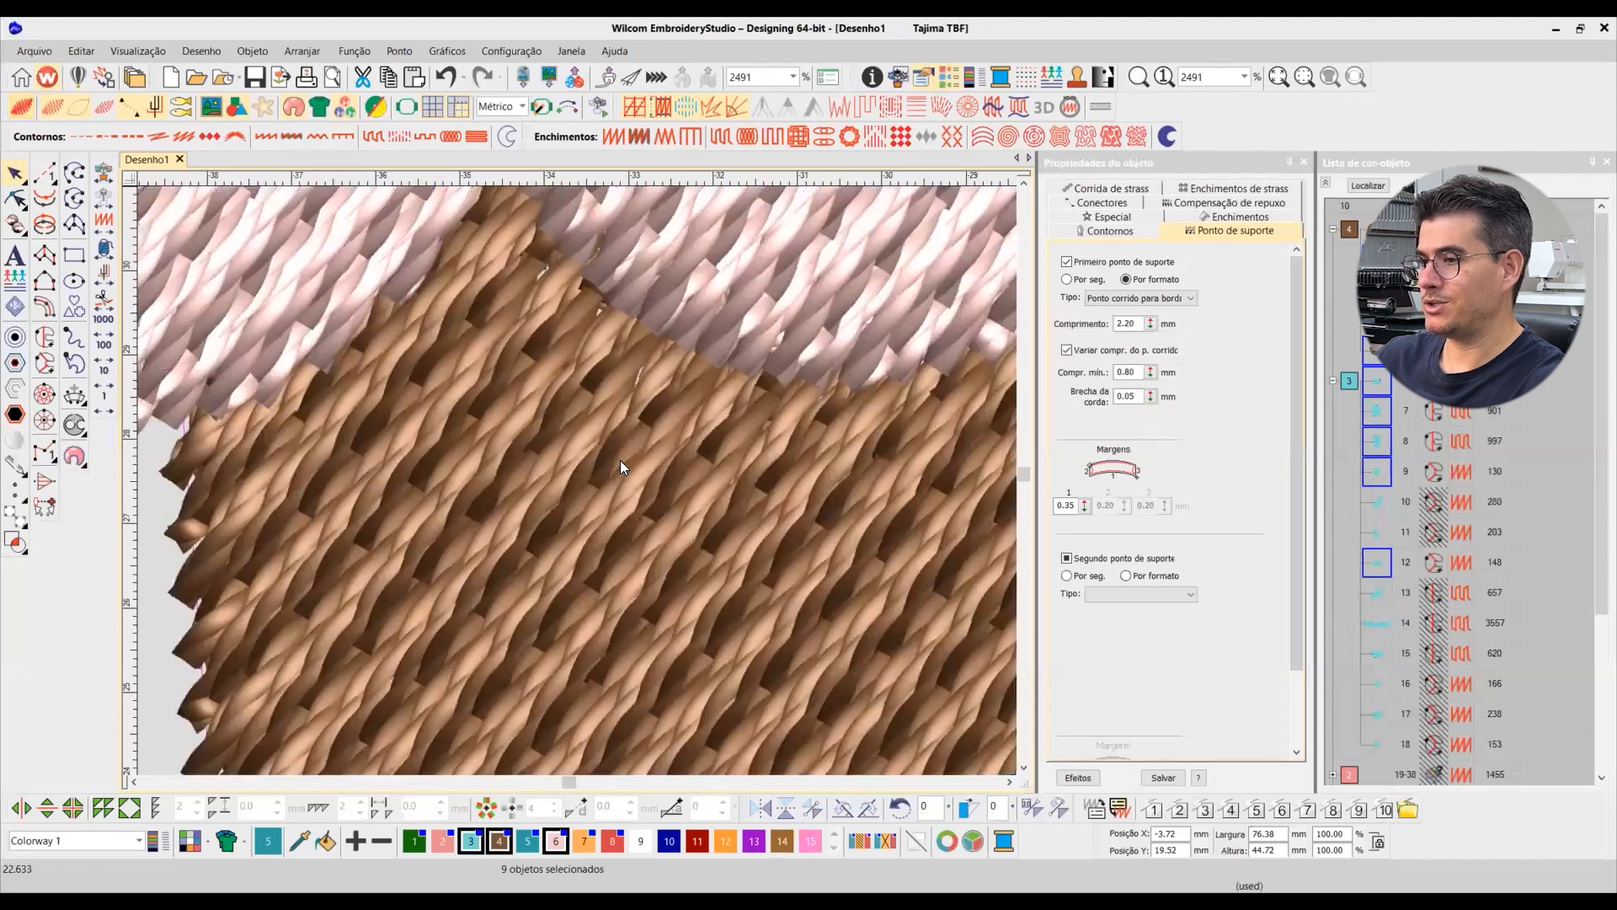
scroll(631, 449, "down", 2)
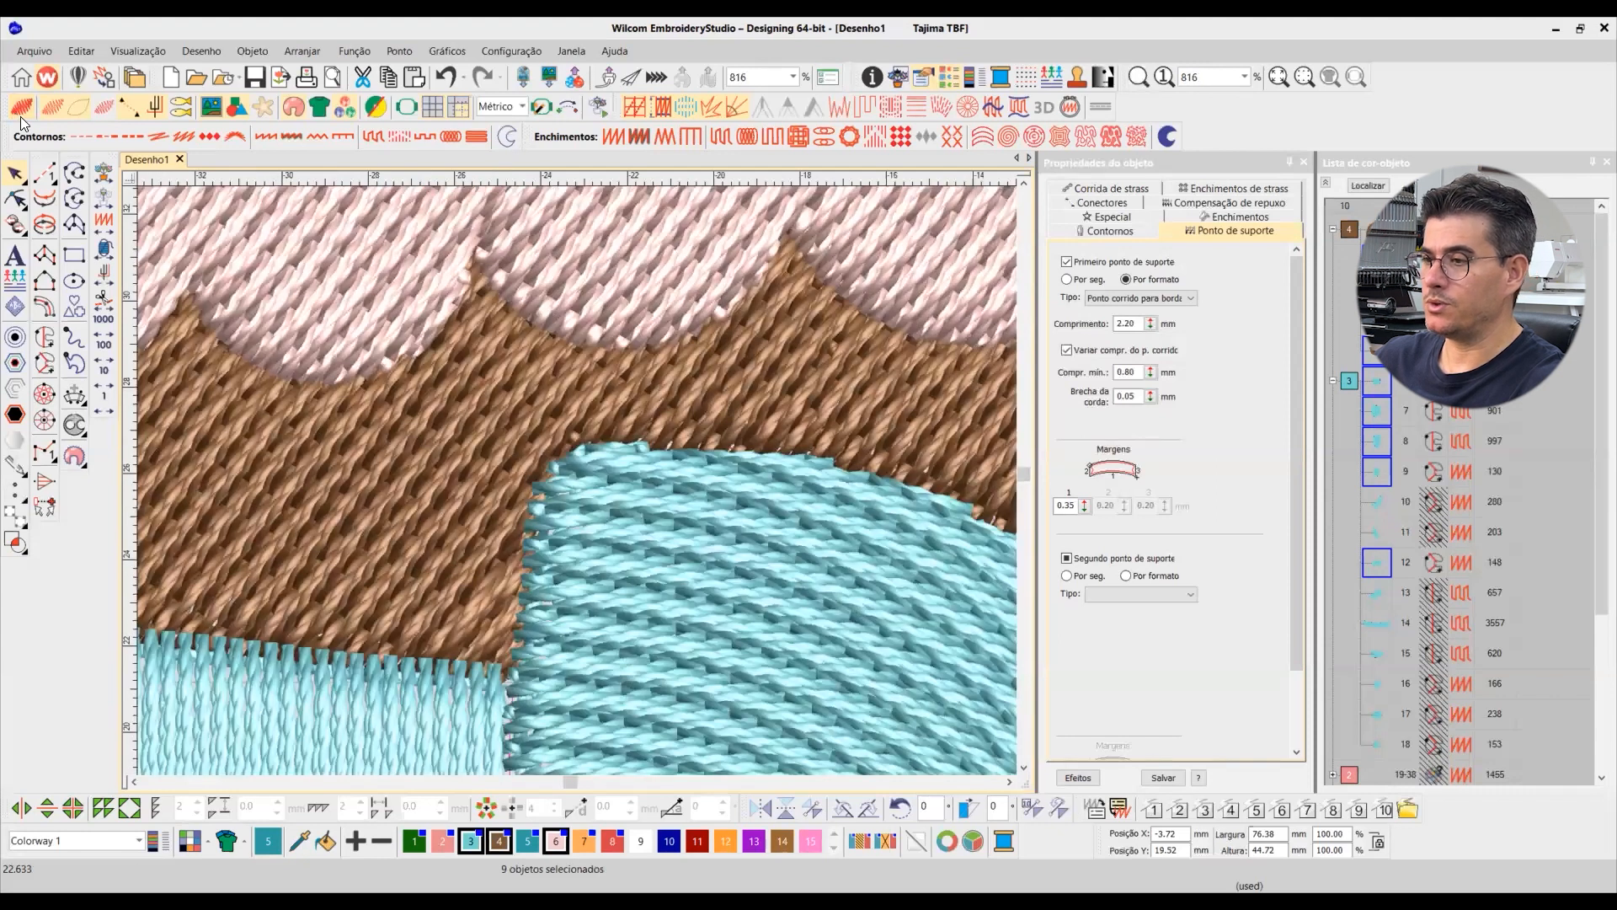
scroll(325, 328, "up", 2)
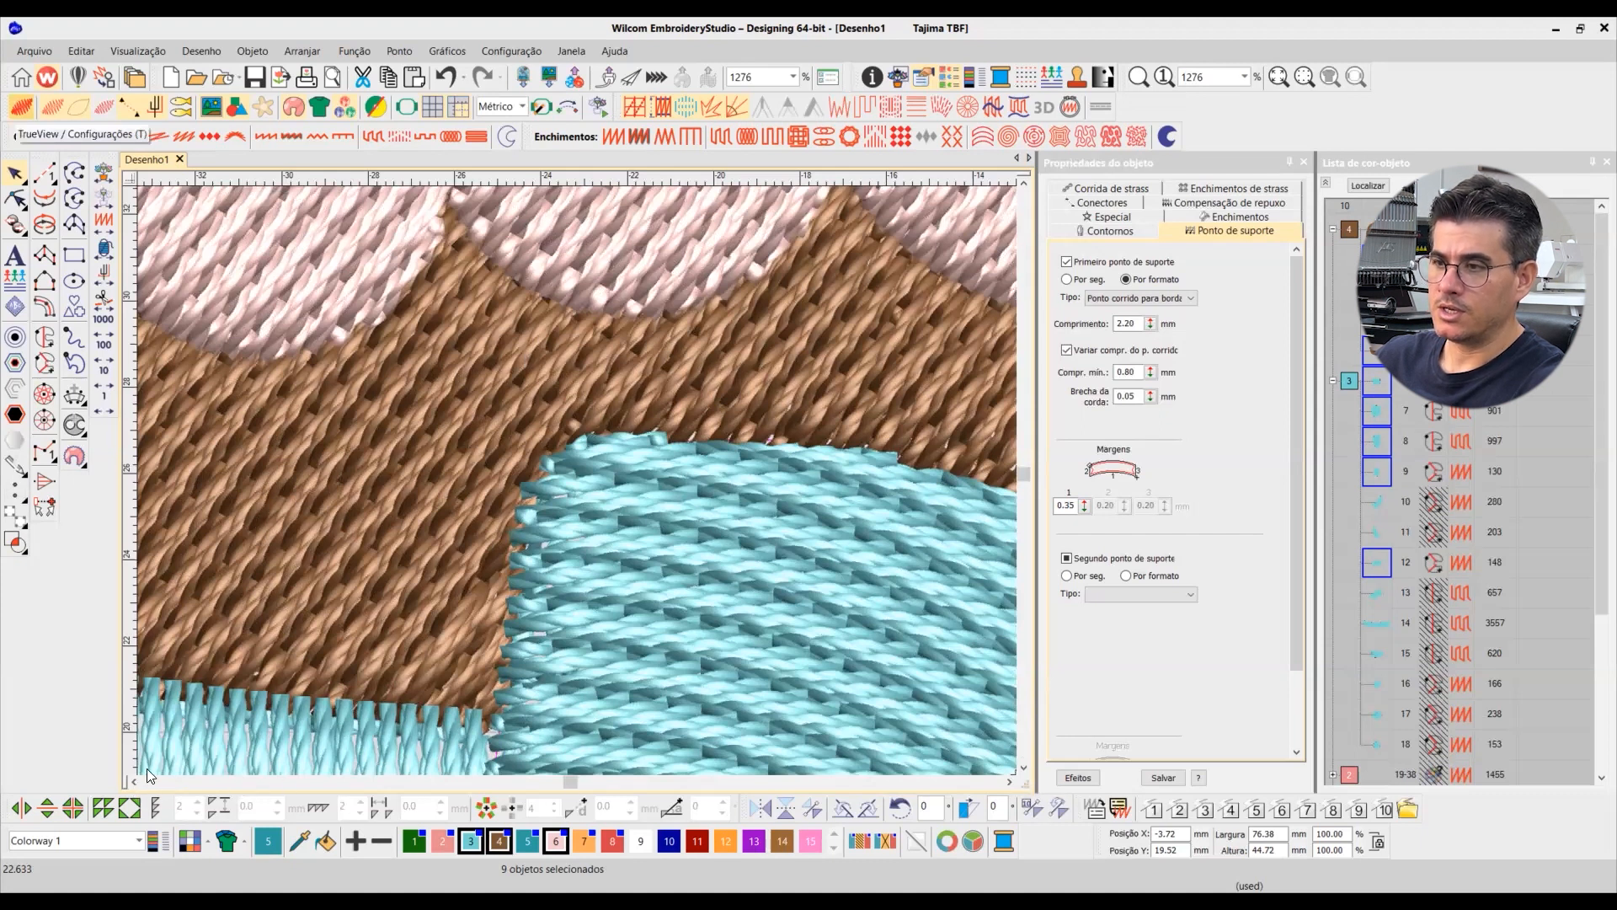
key("t")
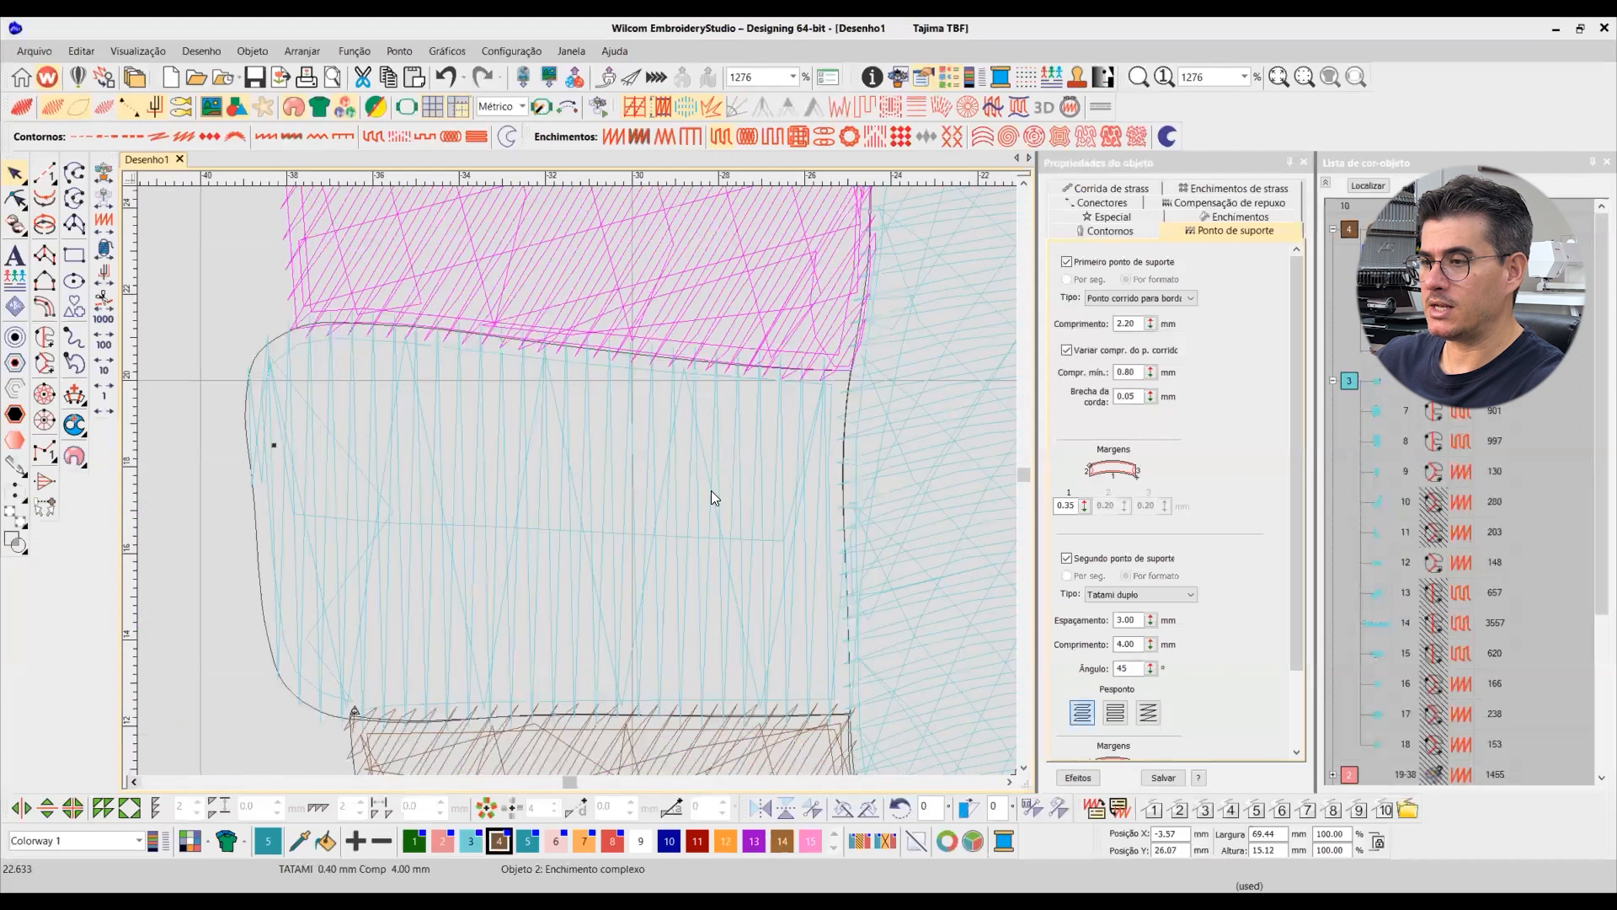
Step: Select the short blue ribbon band beside the bow's left loop and hide the stitches to show only the outlines
scroll(264, 192, "up", 3)
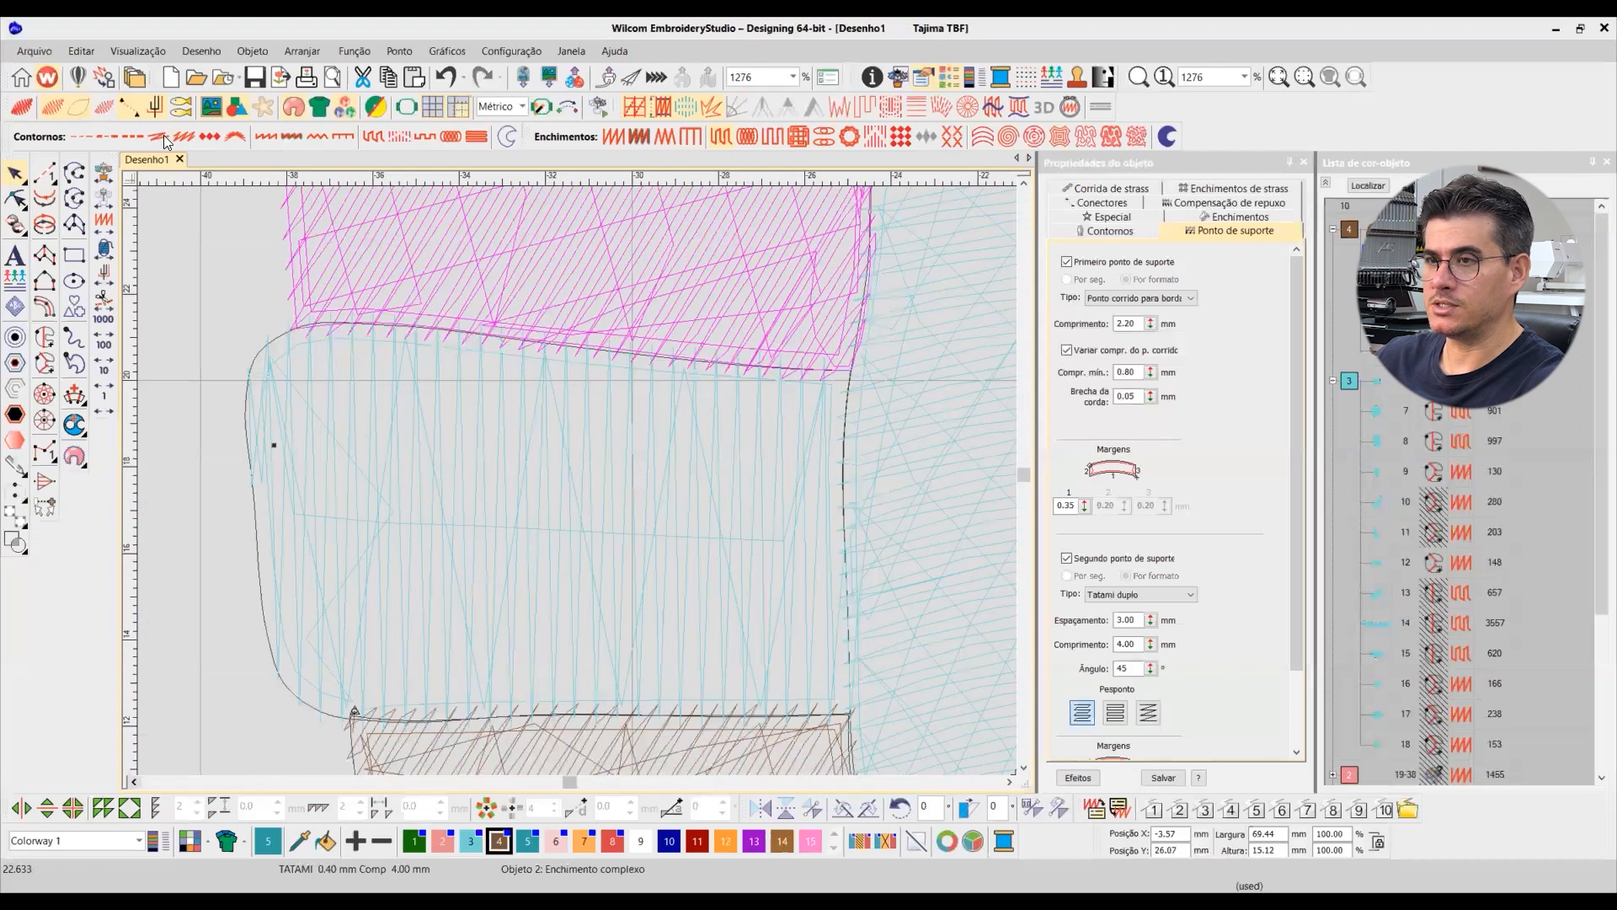
left_click(245, 425)
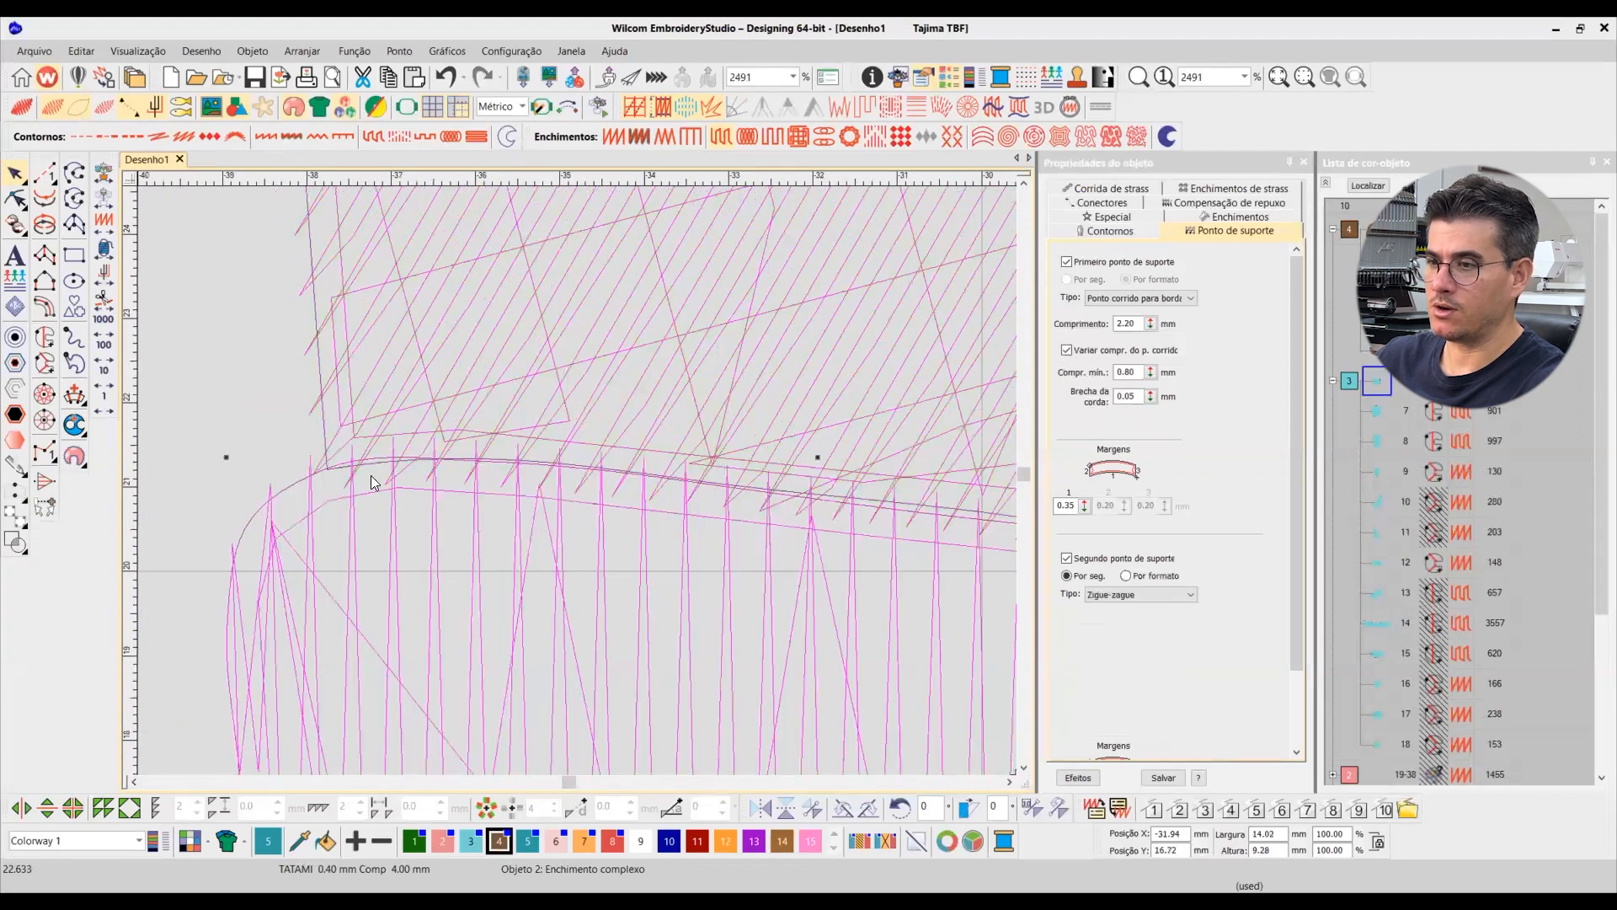
left_click(602, 468)
key("s")
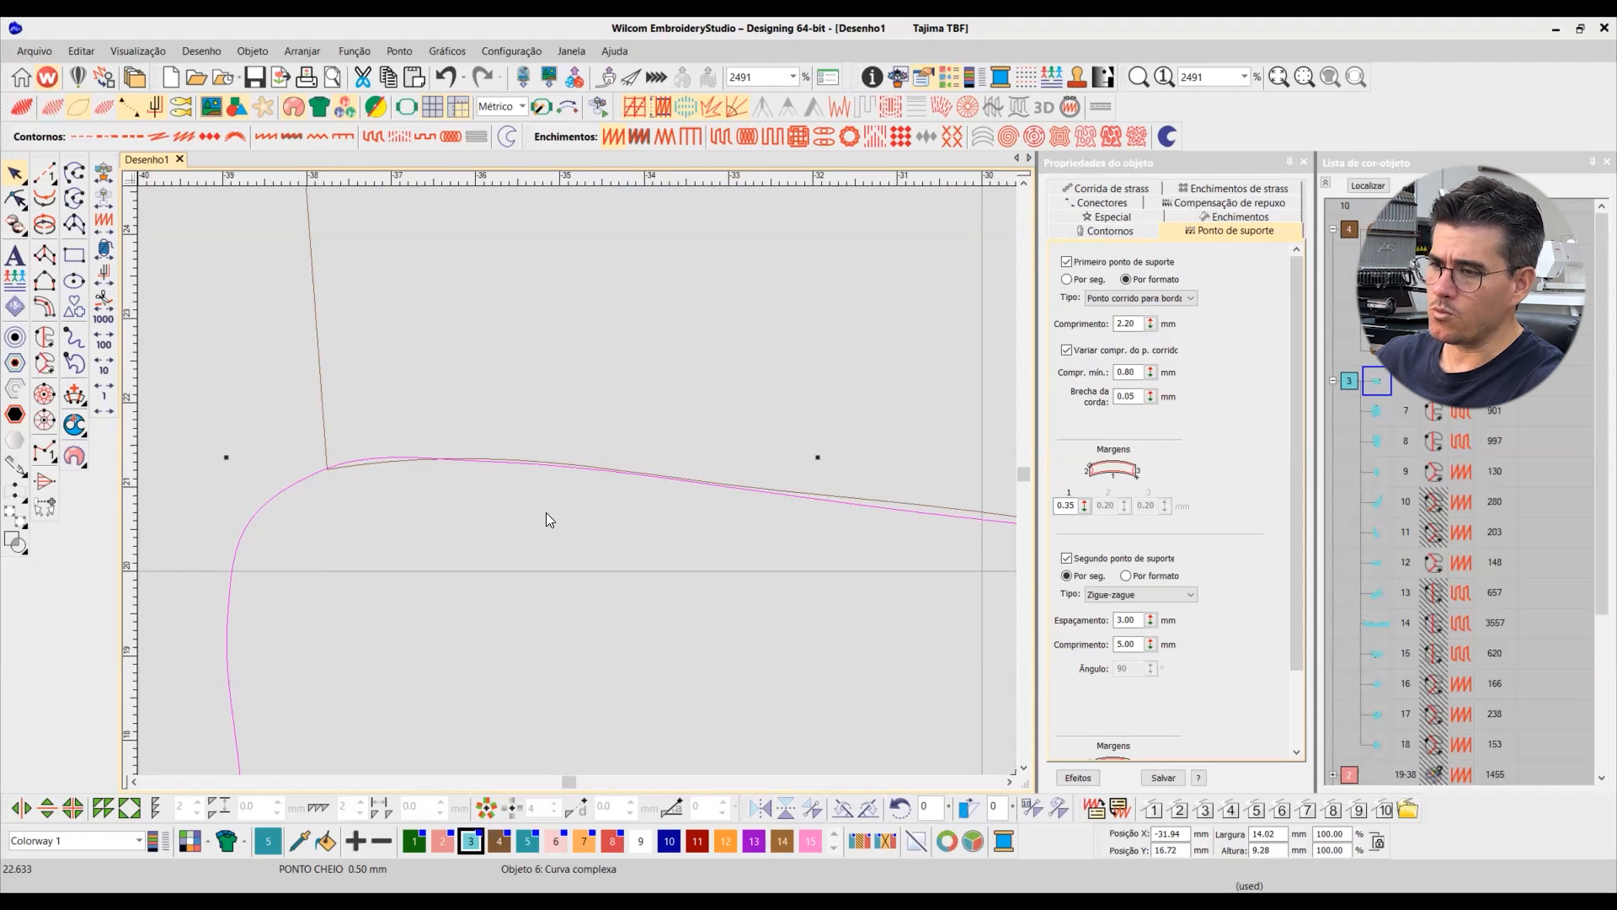
Step: Measure the overlap between the left ribbon band's upper edge and the brown basket outline
scroll(562, 511, "right", 5)
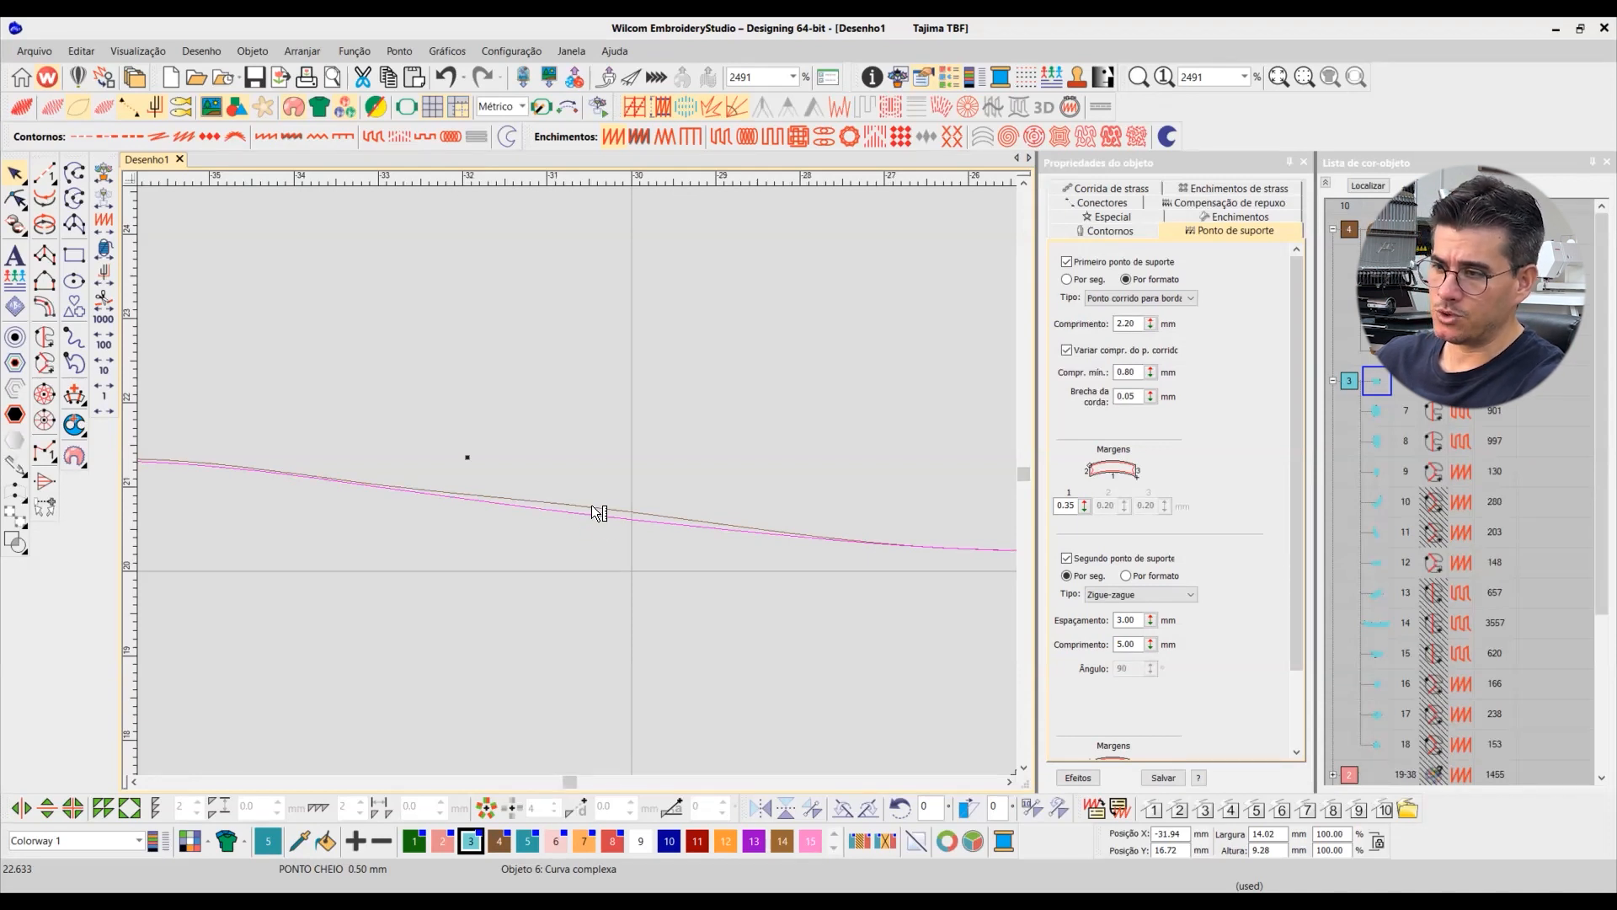
left_click_drag(591, 507, 591, 517)
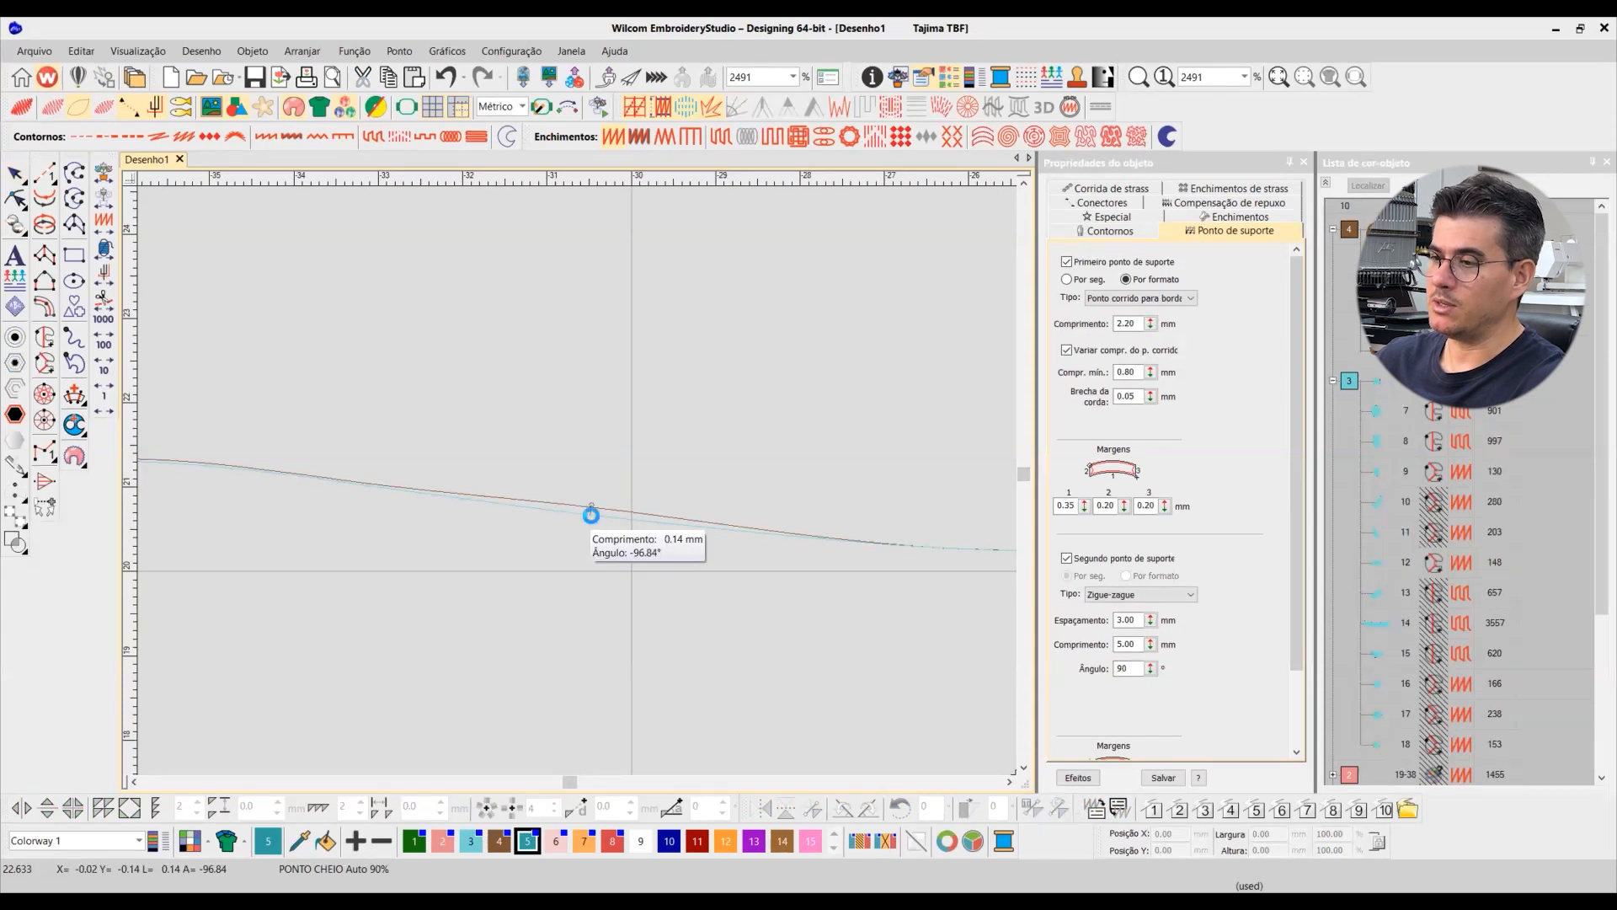
left_click(665, 513)
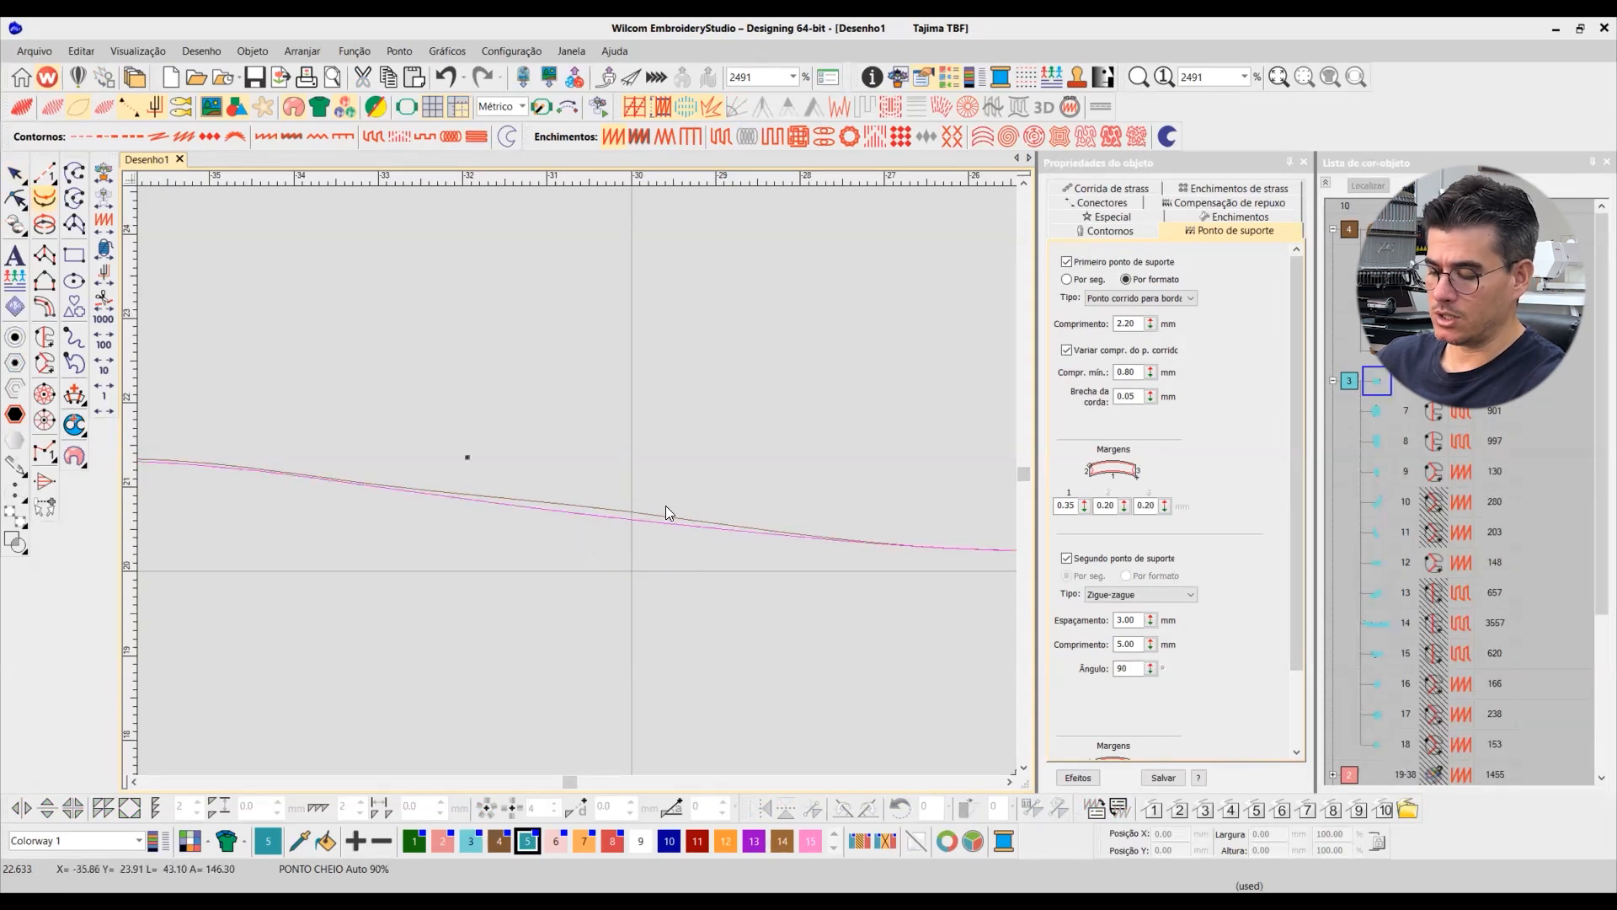
Step: Inspect where the left ribbon band's lower edge meets the basket outline, and bring back the realistic stitches for the whole basket
scroll(631, 469, "down", 2)
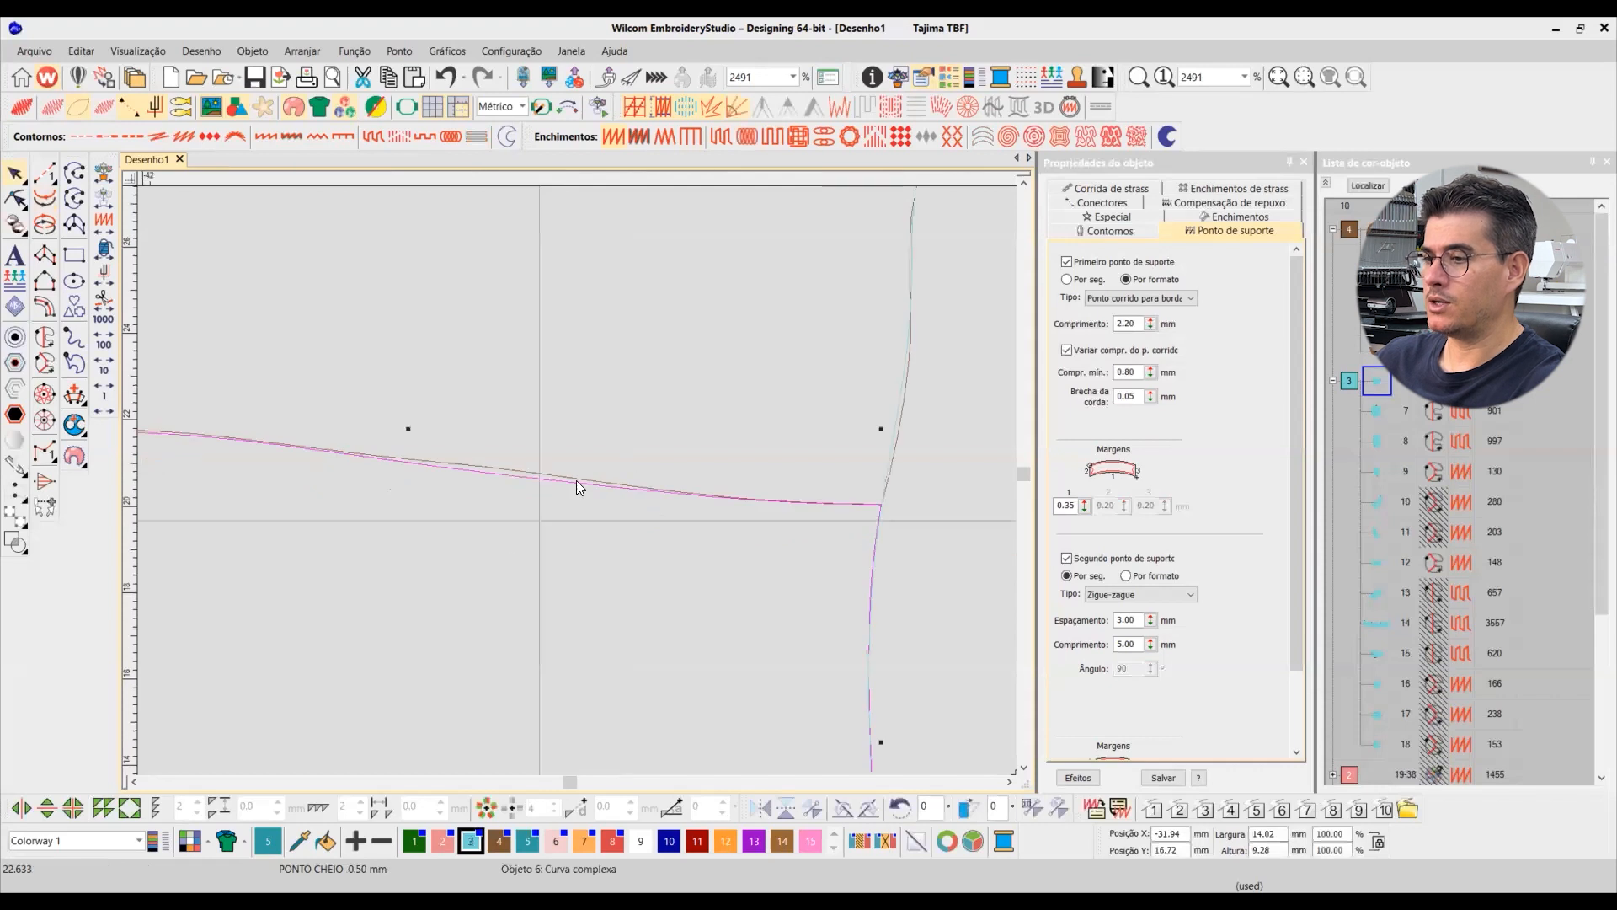
scroll(576, 480, "down", 2)
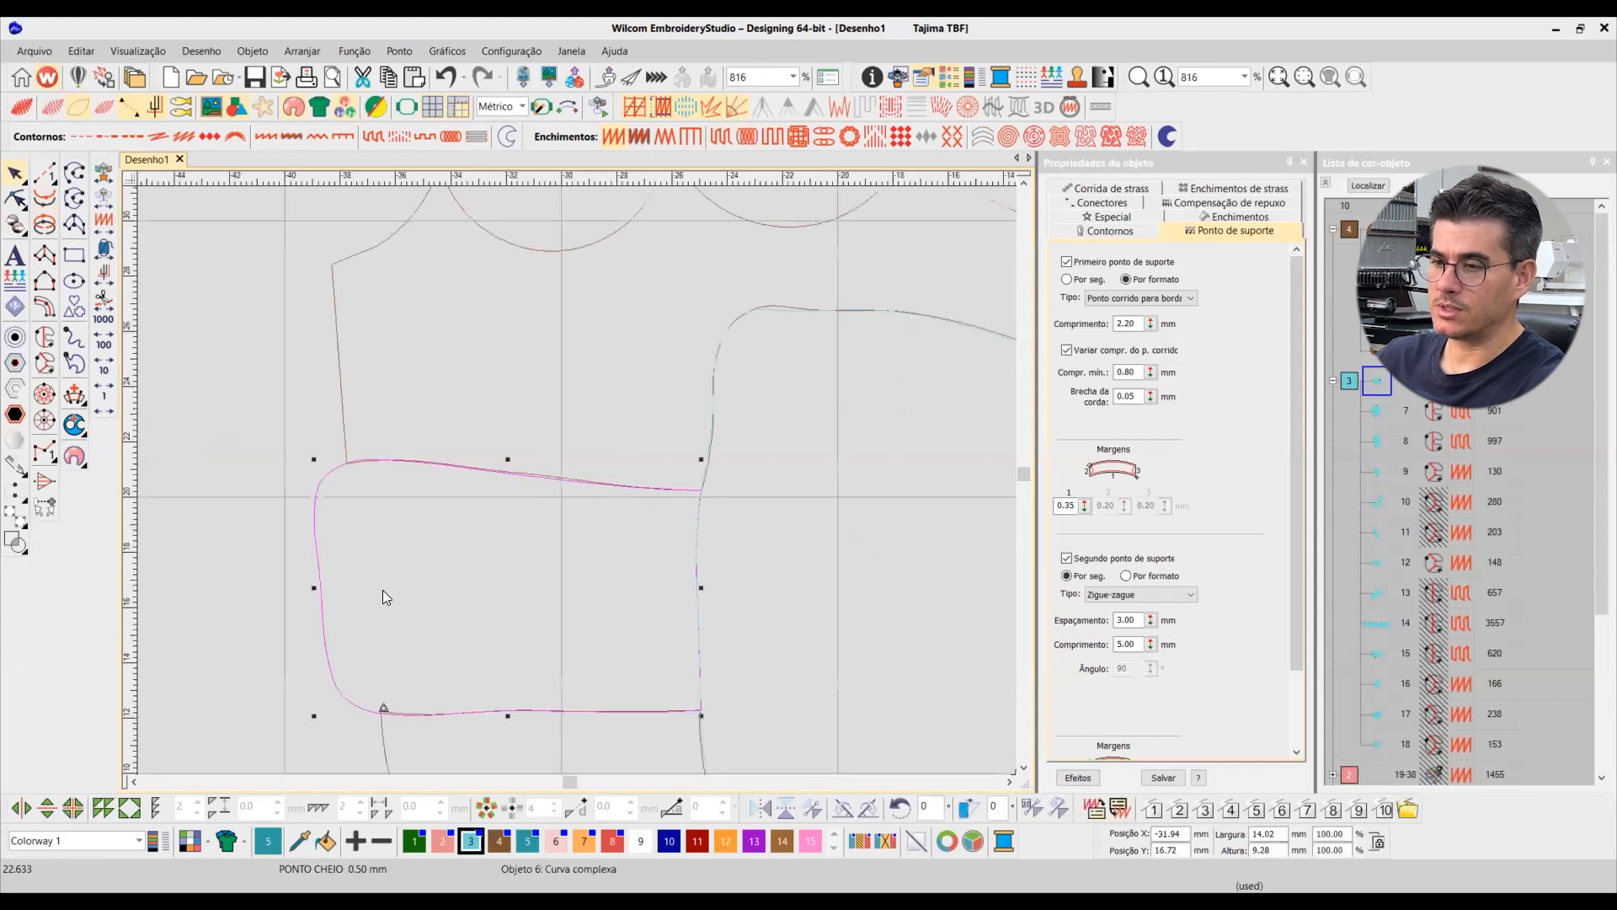
scroll(590, 471, "up", 3)
scroll(665, 459, "down", 2)
scroll(716, 439, "up", 3)
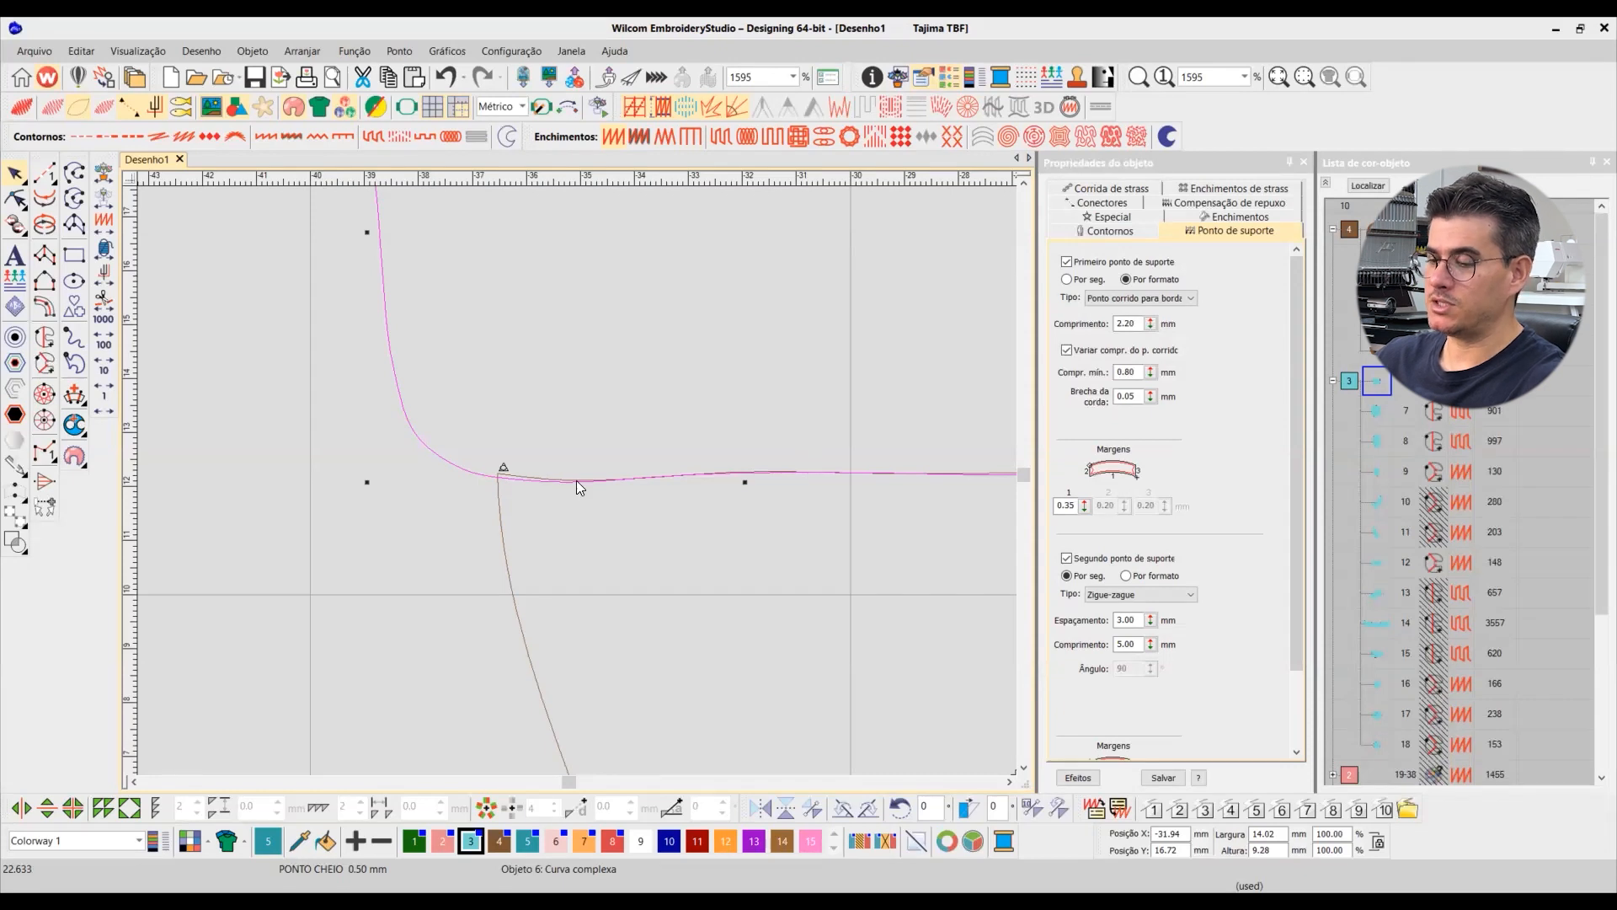
scroll(576, 479, "down", 1)
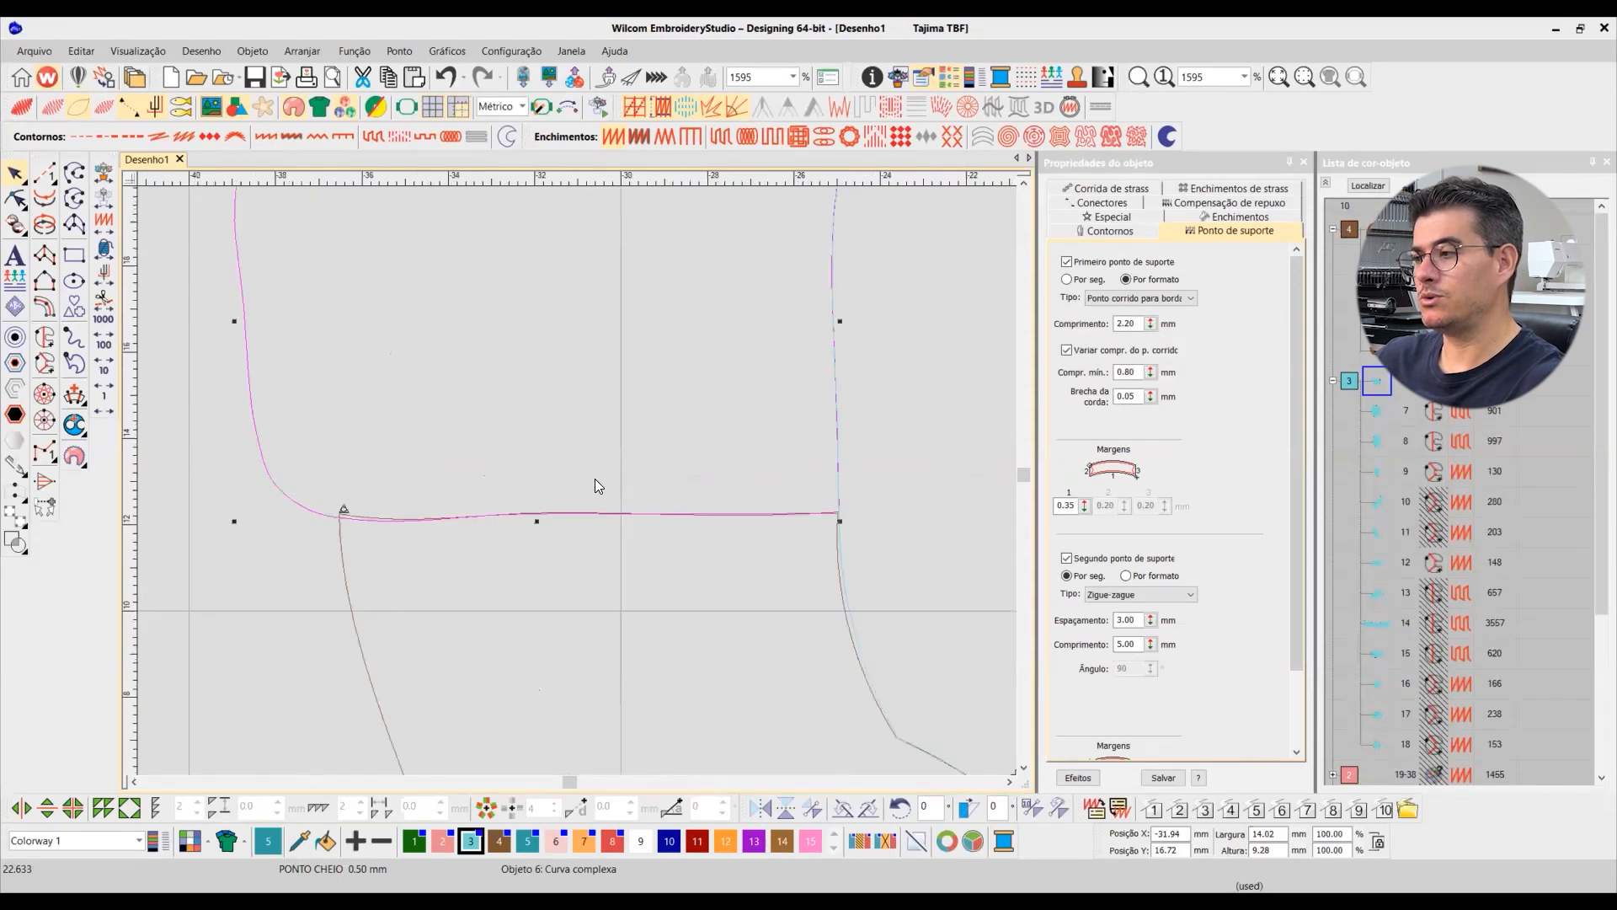
scroll(607, 478, "down", 1)
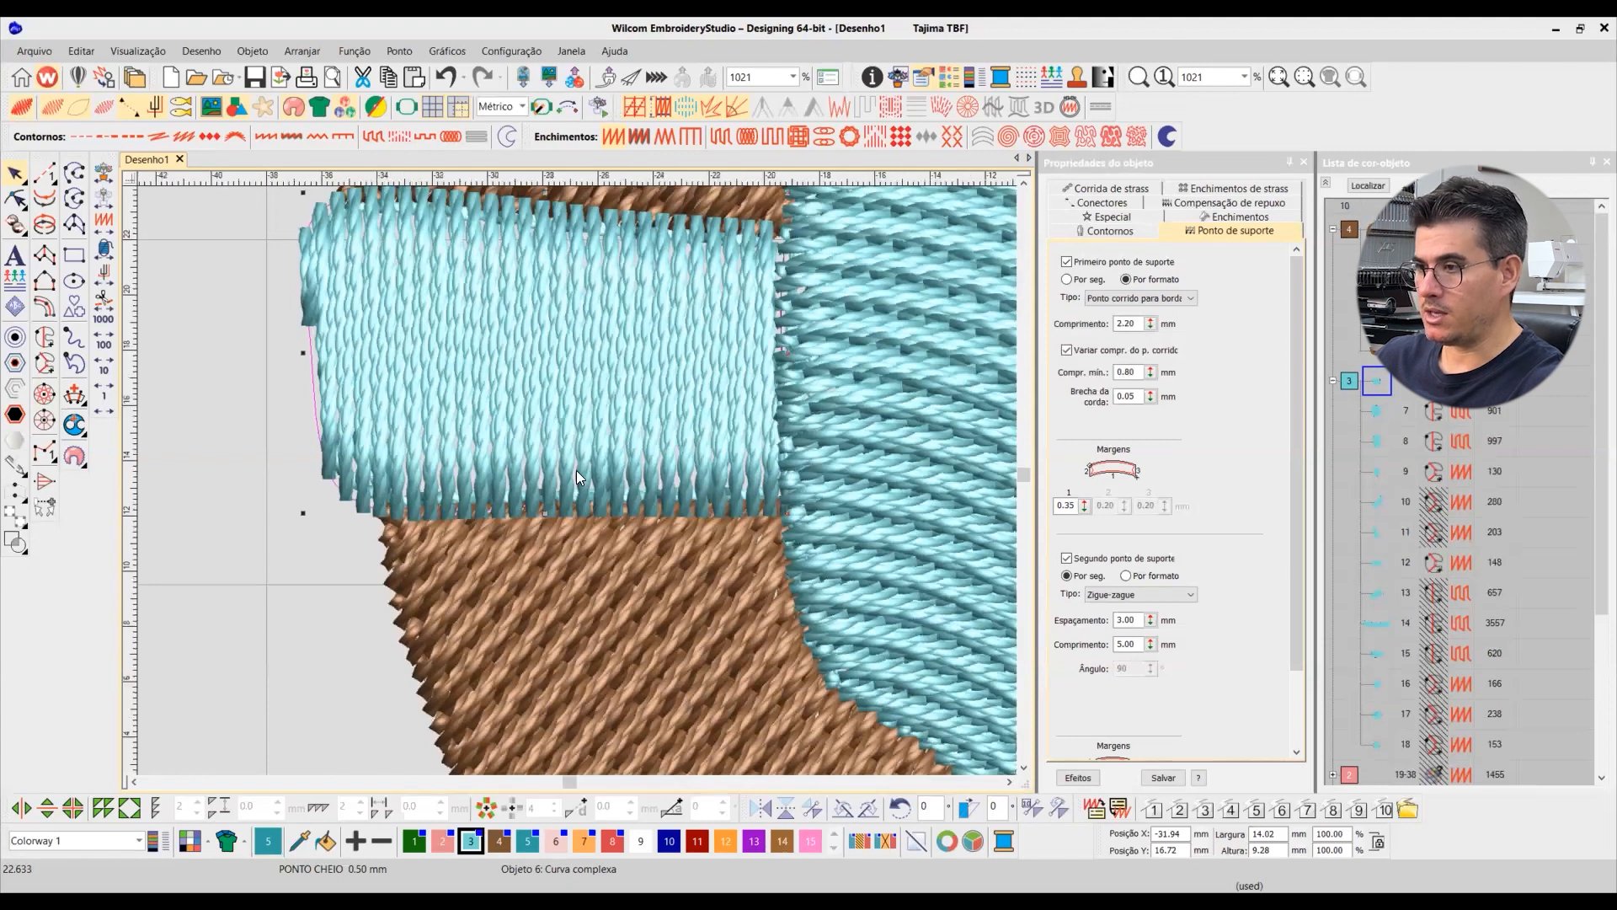
scroll(576, 479, "down", 3)
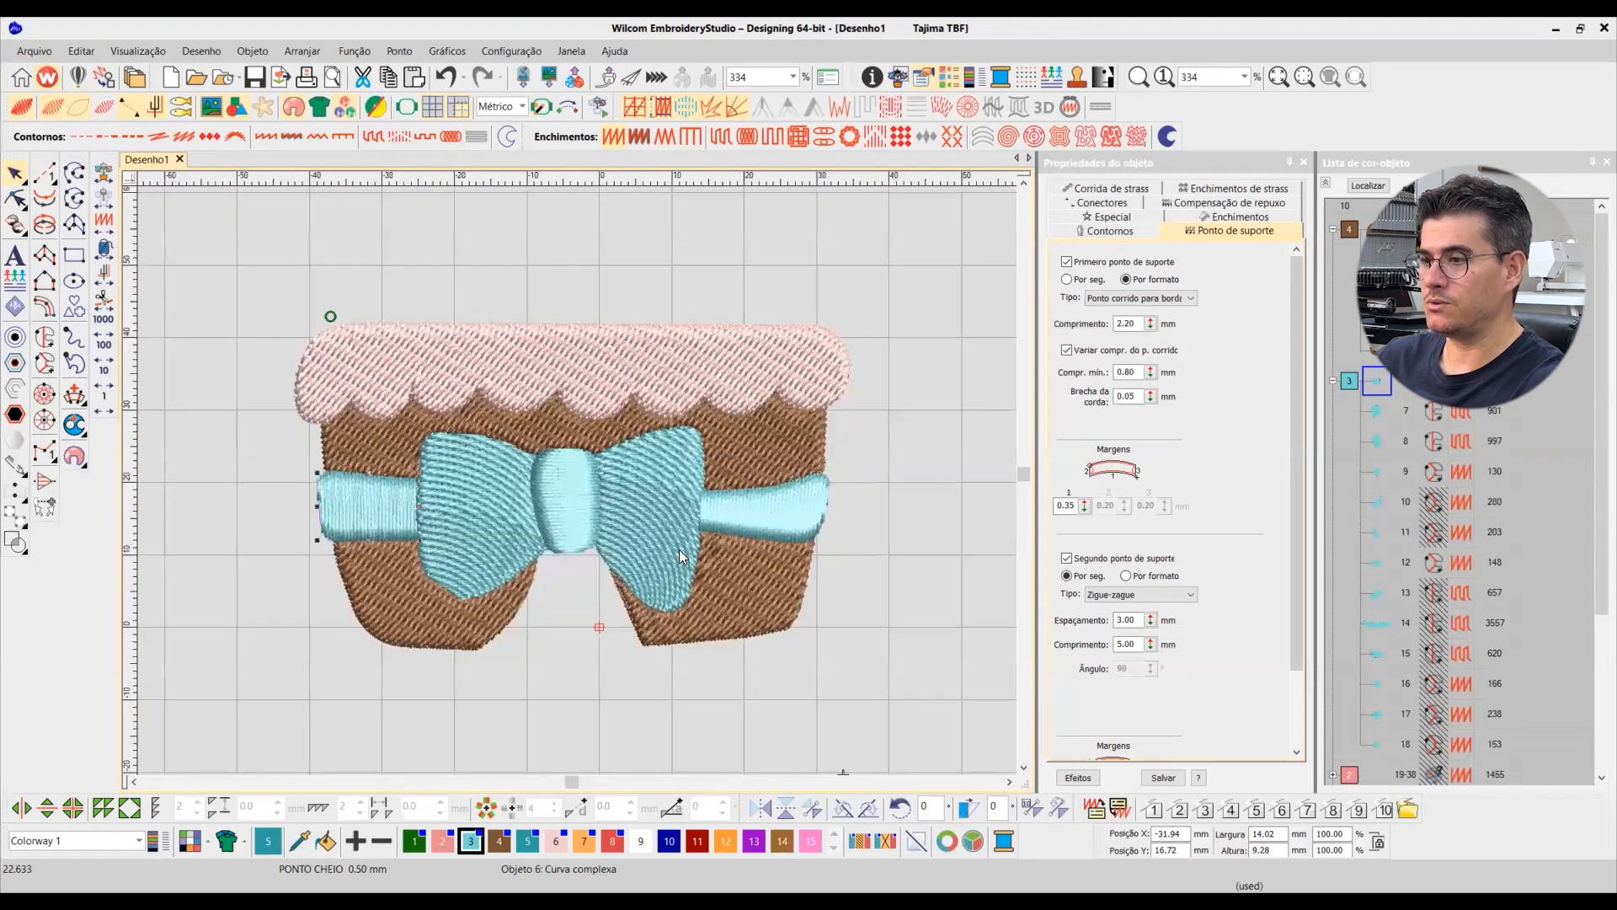
Step: Select the upper brown basket fill near the right ribbon band and hide the stitches to inspect their shared outline
scroll(661, 462, "up", 2)
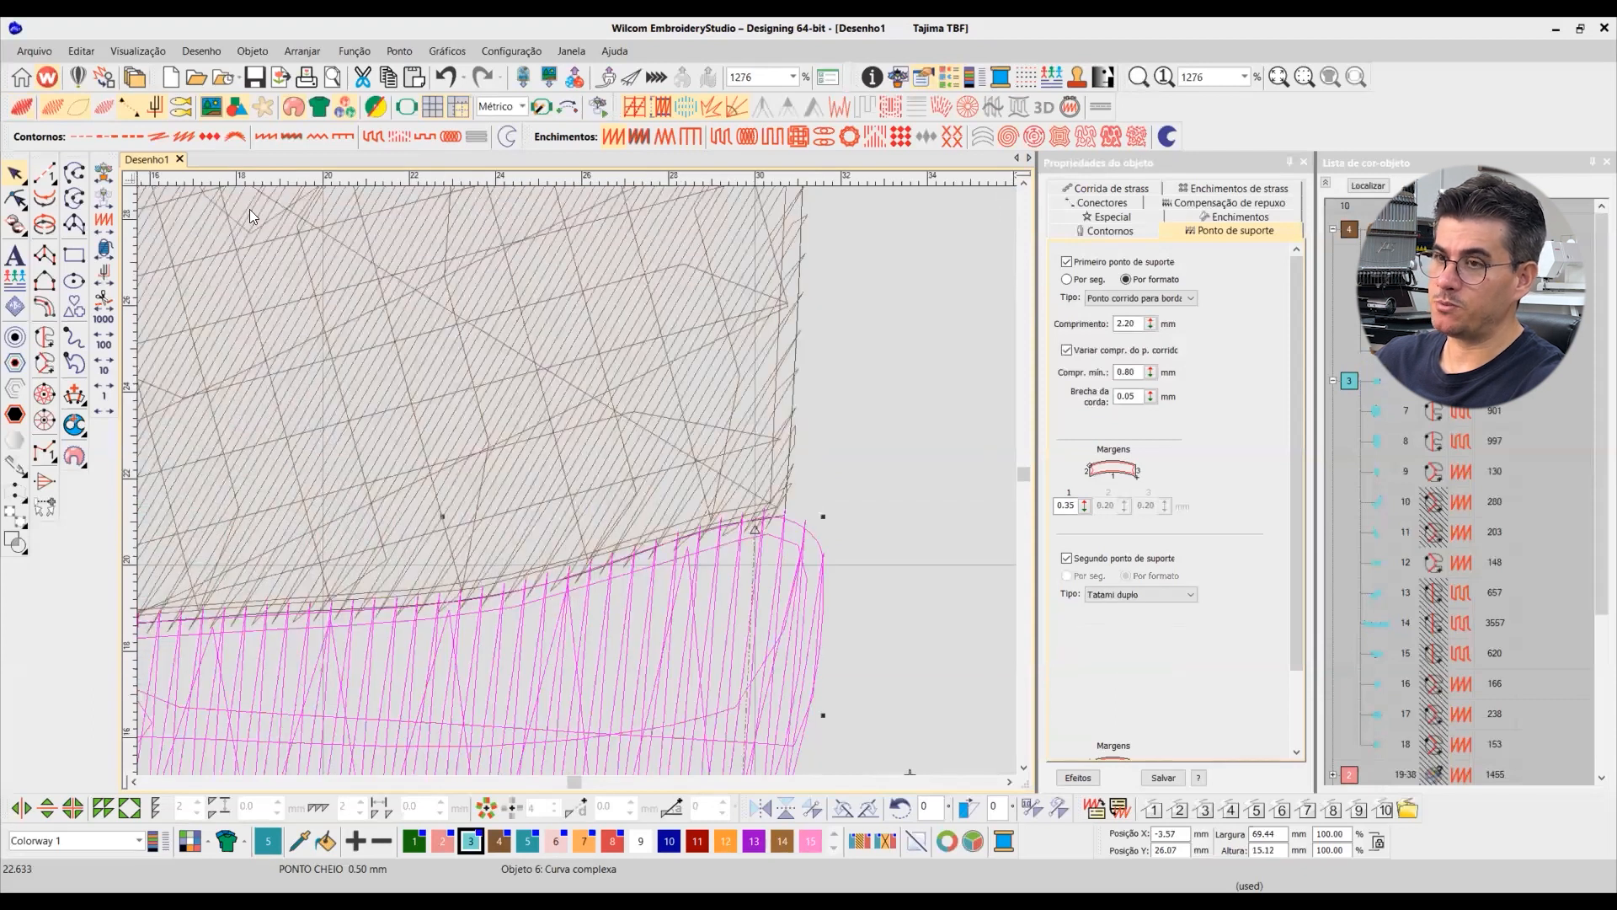
left_click(249, 209)
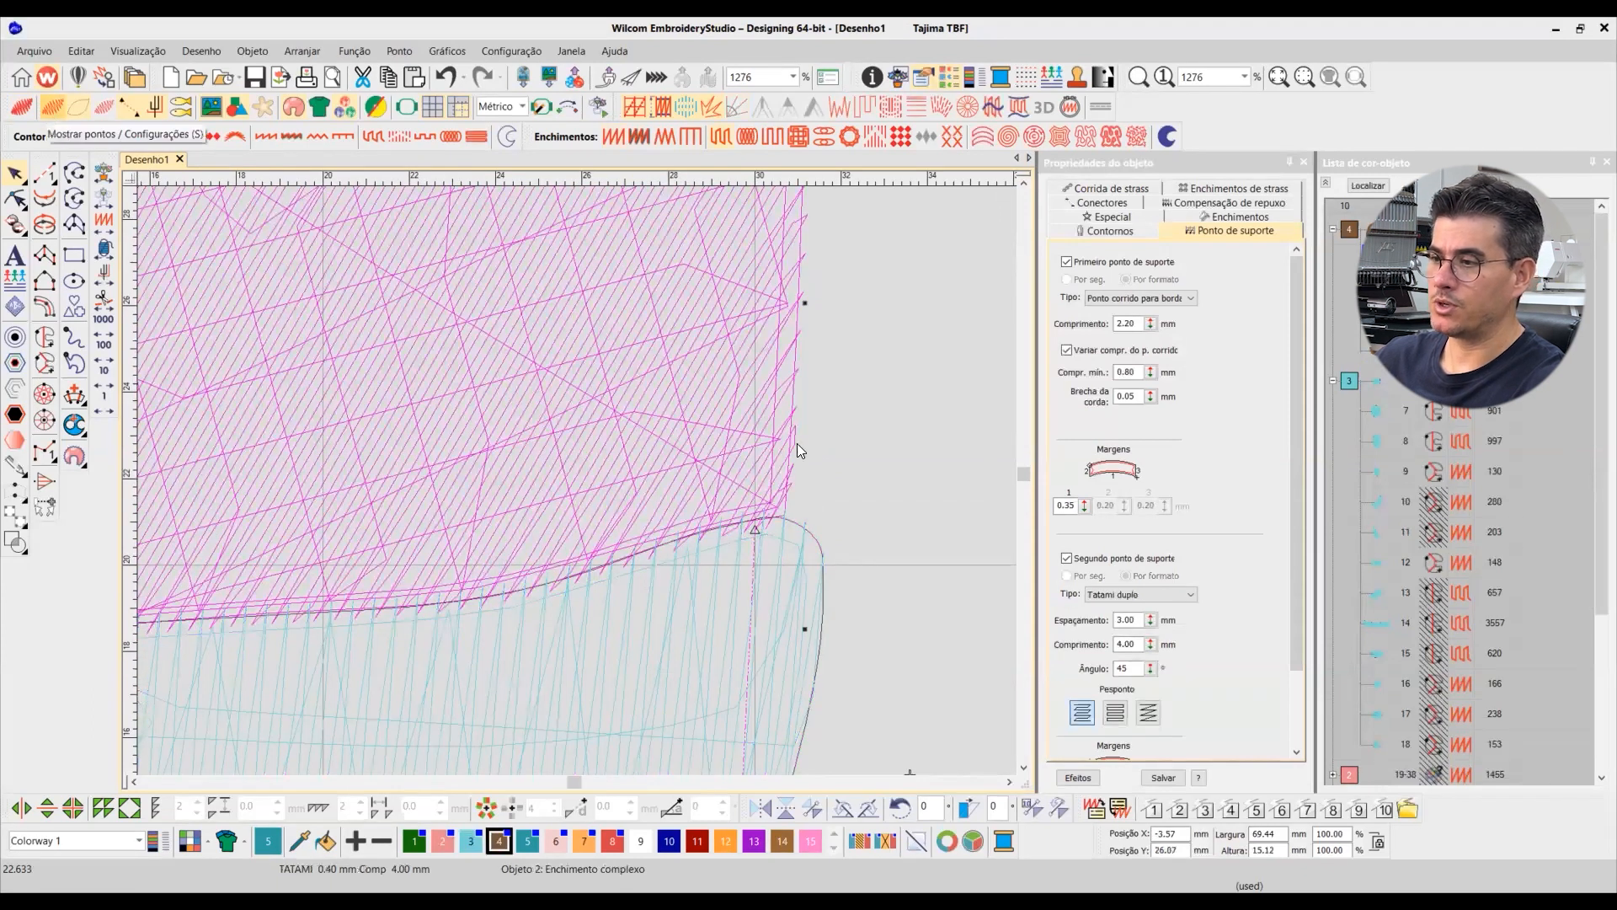
key("s")
left_click(80, 106)
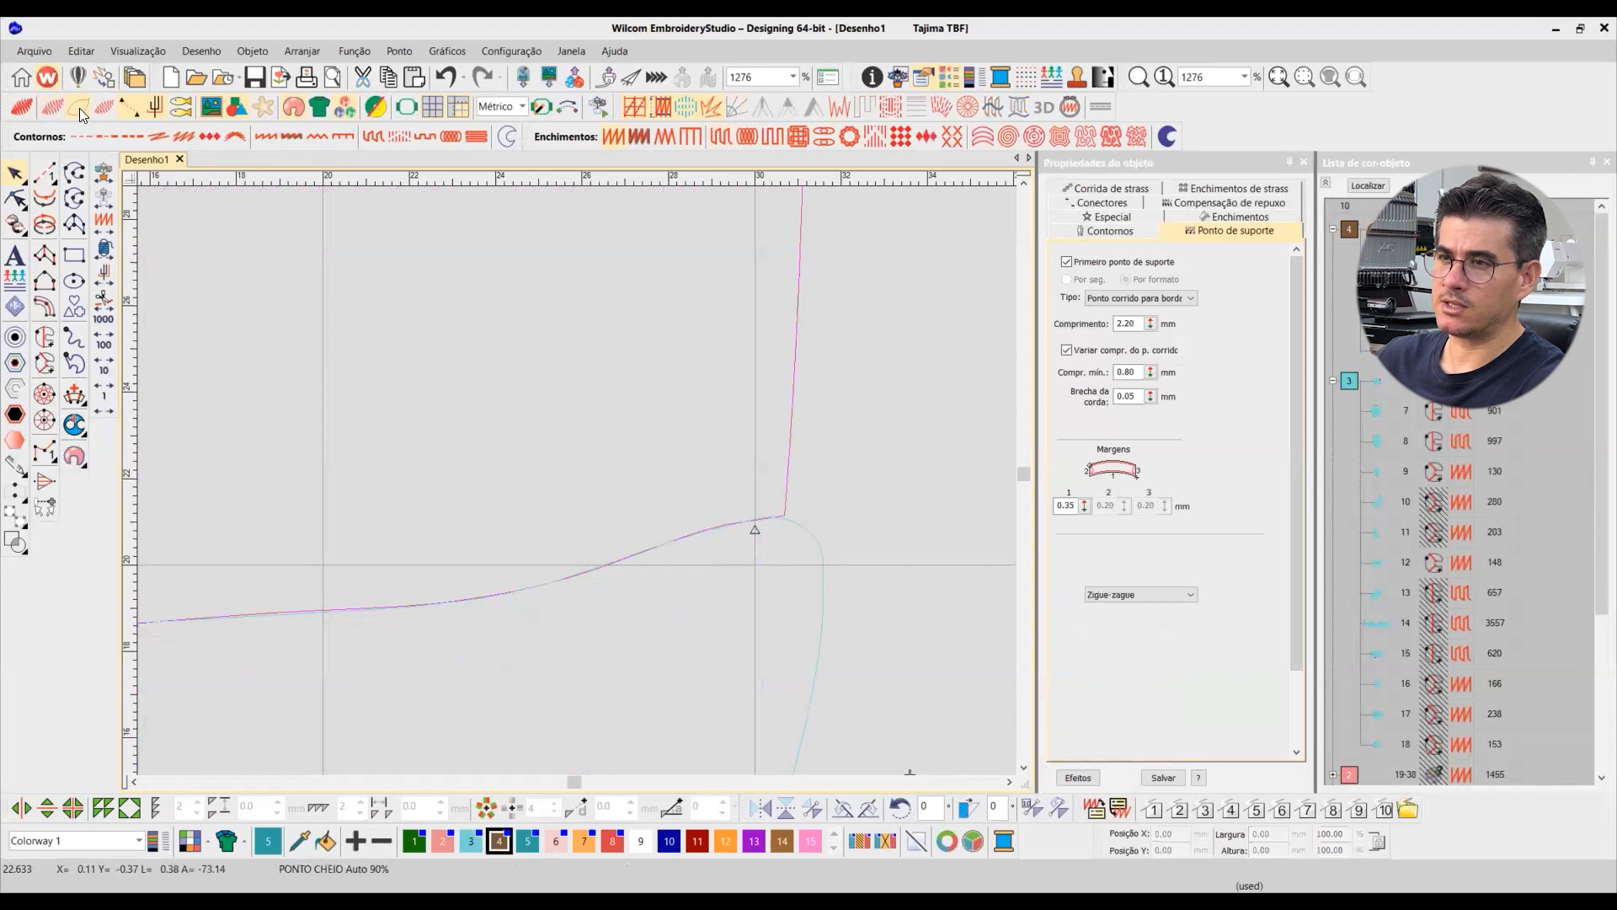
scroll(604, 466, "down", 2)
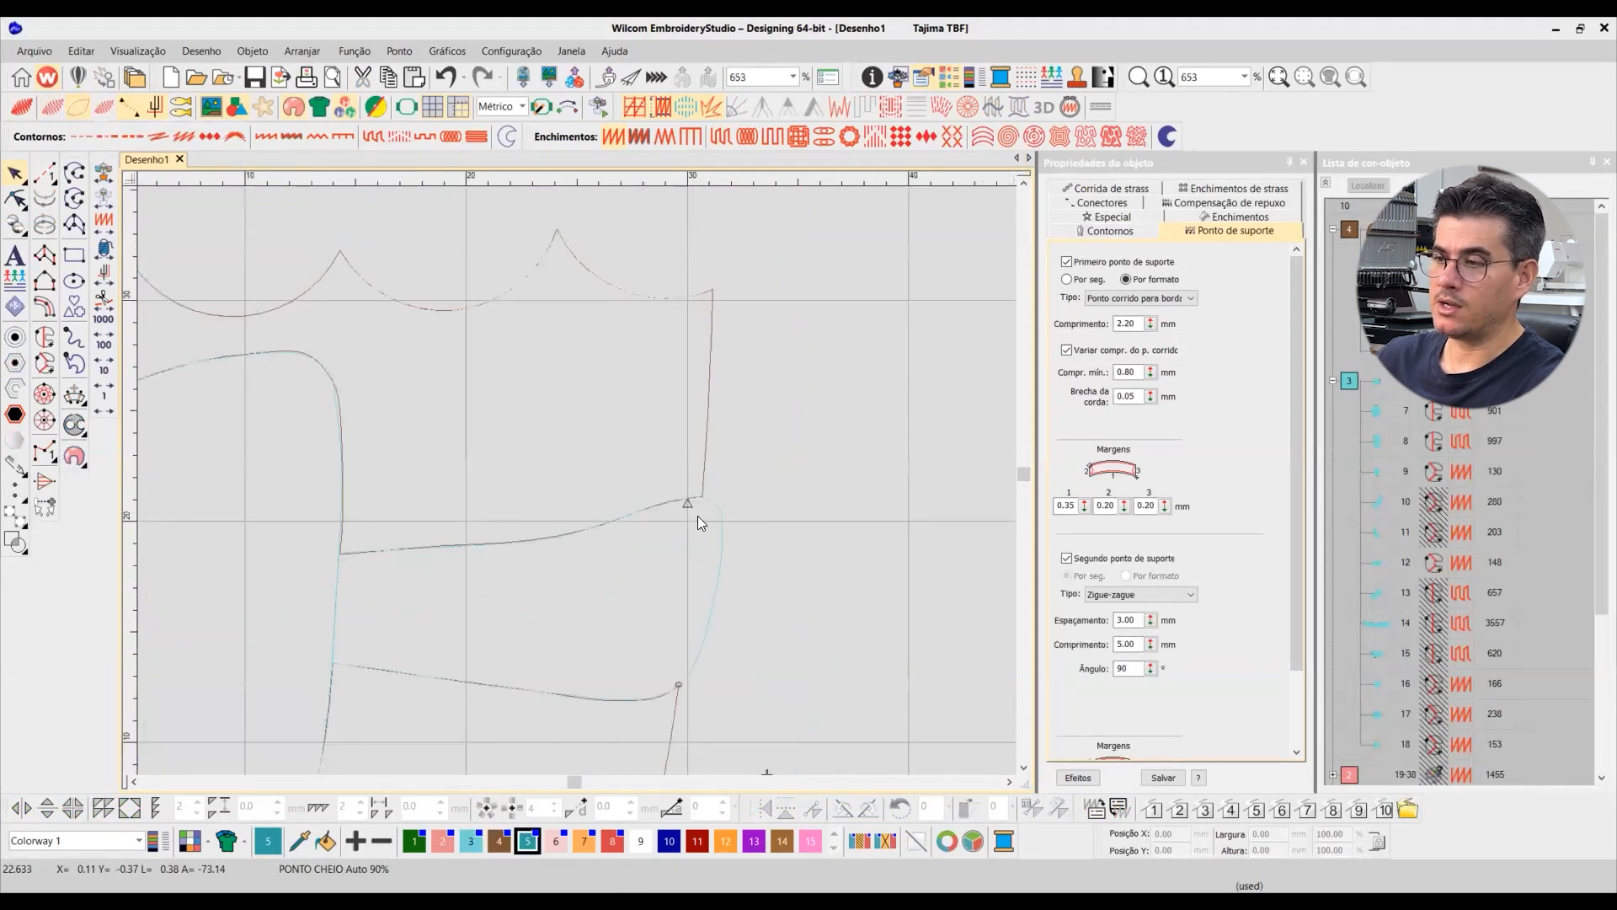
Step: Select the upper basket, right ribbon band and lower basket shapes in turn to compare their adjoining outlines
left_click(712, 470)
left_click(398, 539)
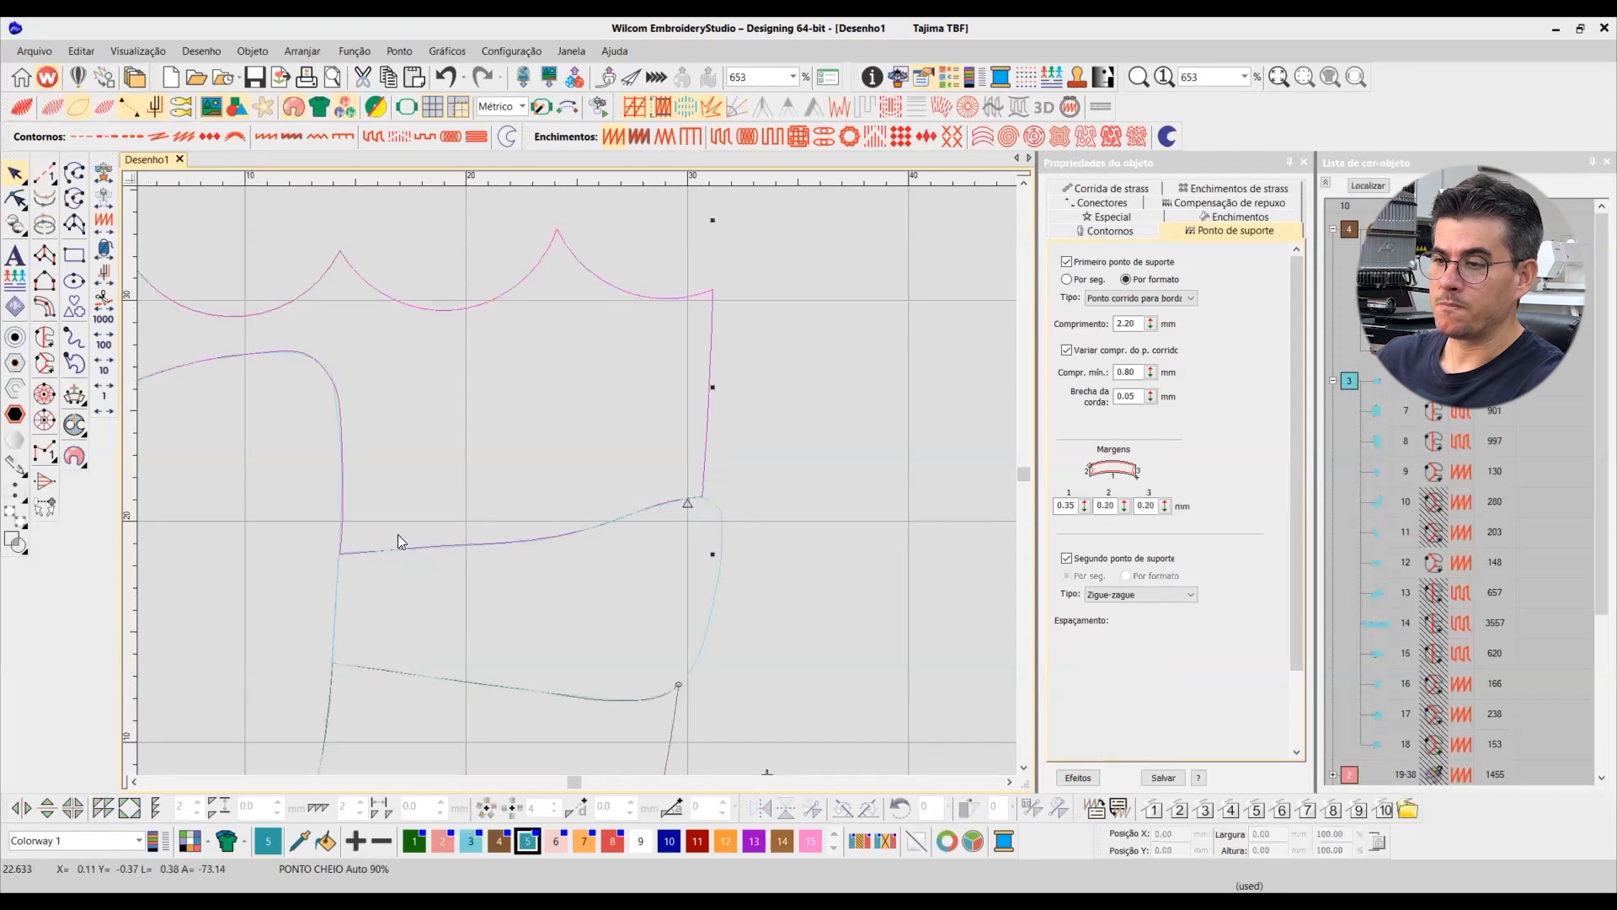
left_click(333, 588)
left_click(707, 531)
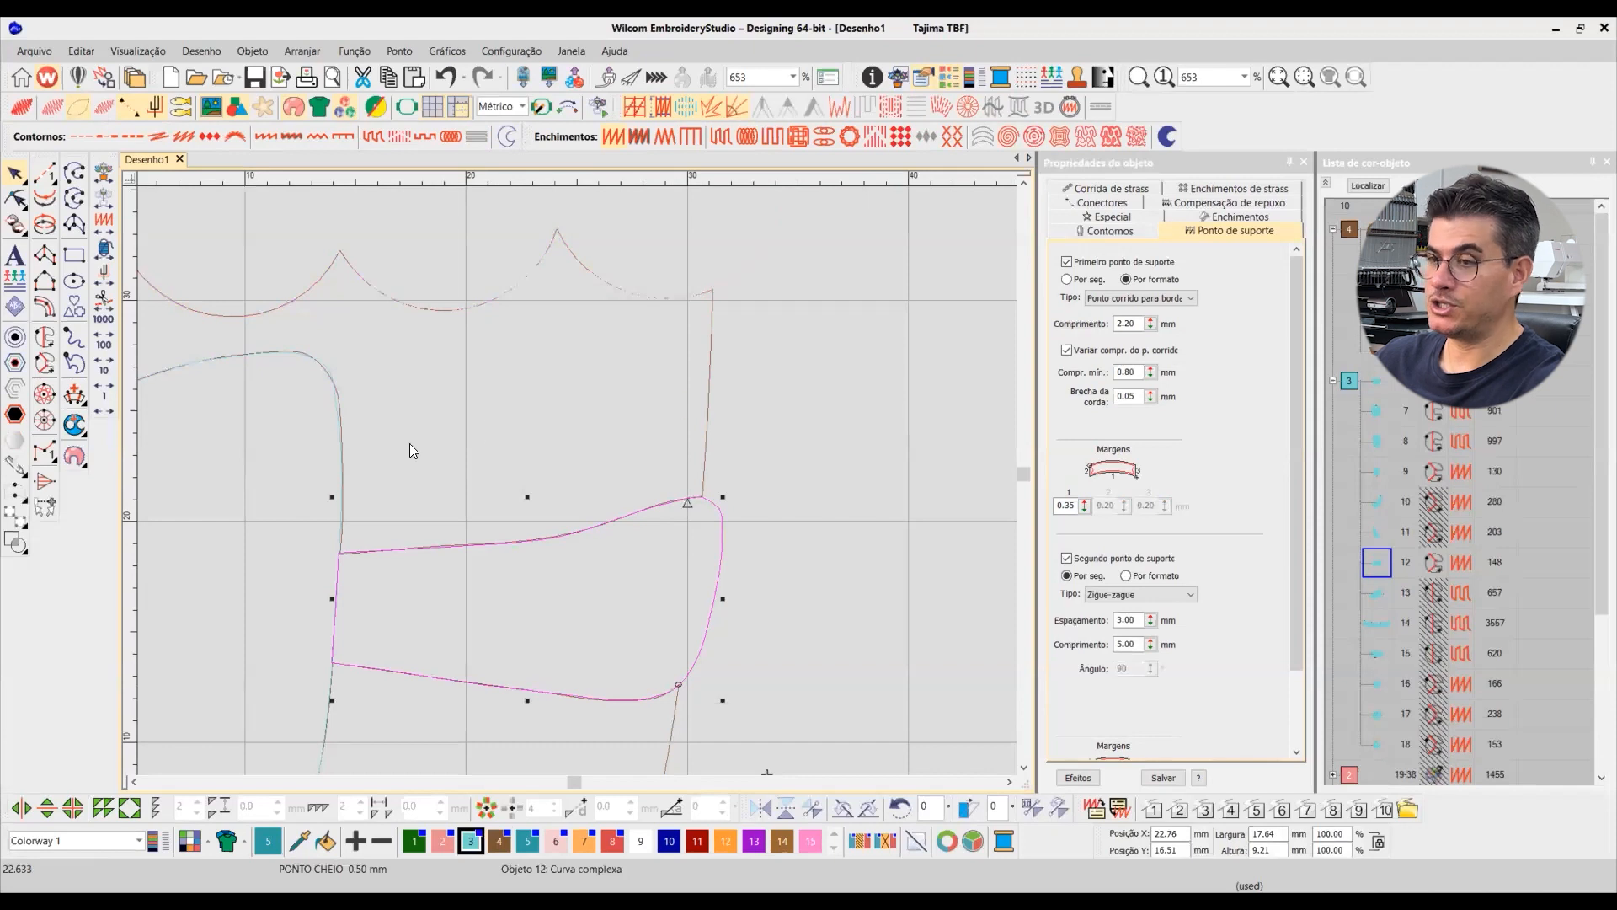
left_click(355, 606)
left_click(334, 593)
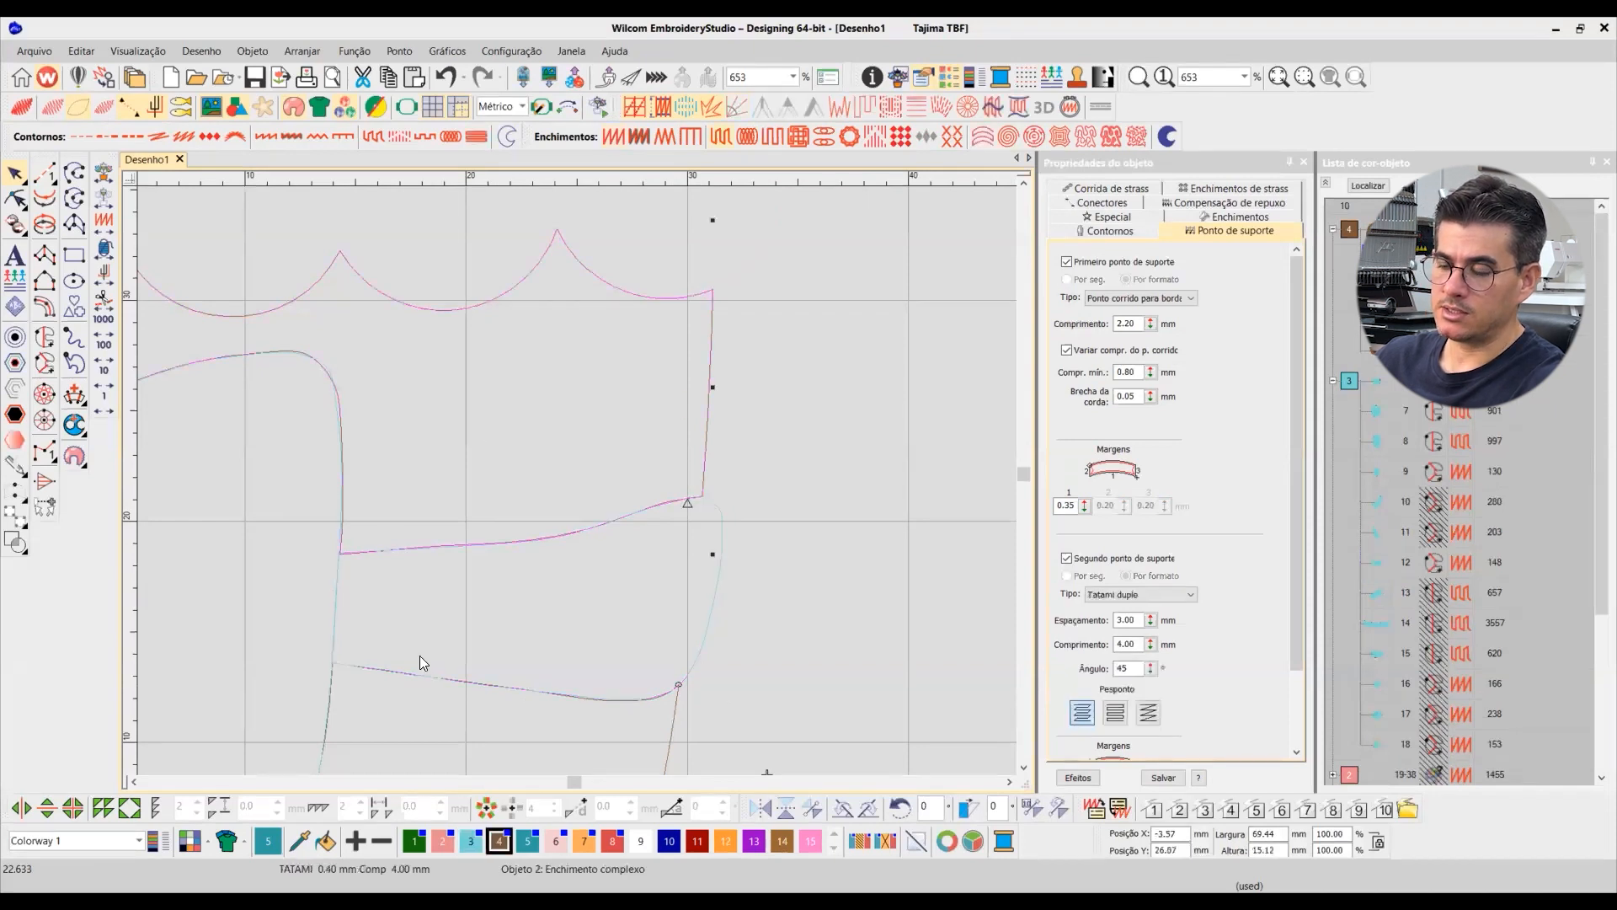
left_click(804, 567)
key("Tab")
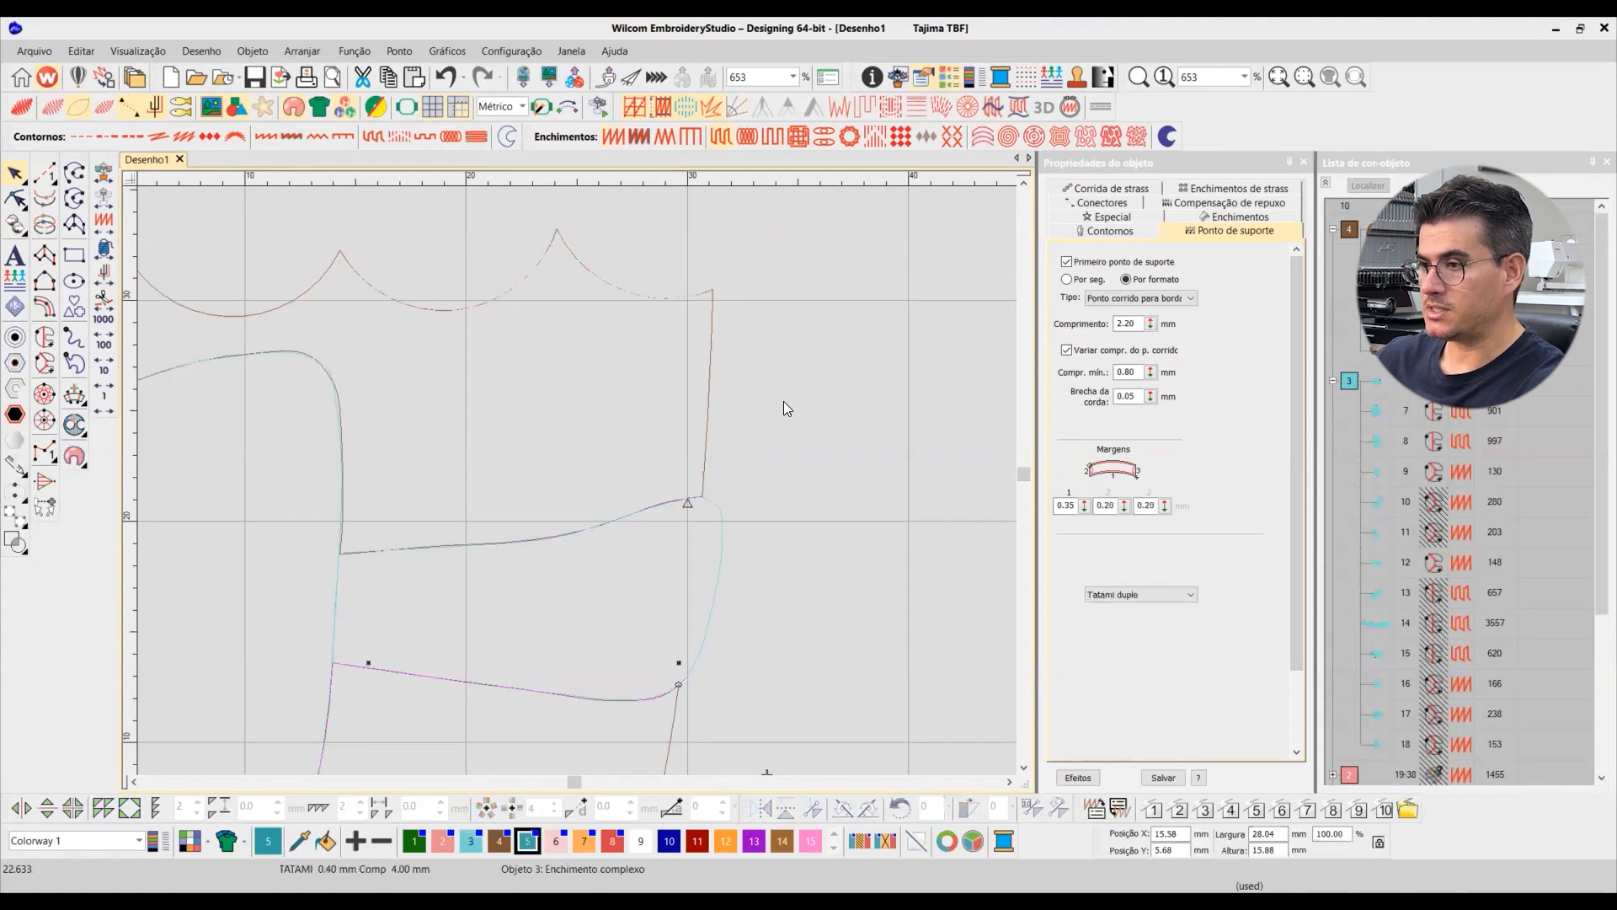
Step: Turn on the realistic stitch rendering, select the upper brown basket fill and fit the visible objects to the view
key("t")
left_click(693, 364)
key("0")
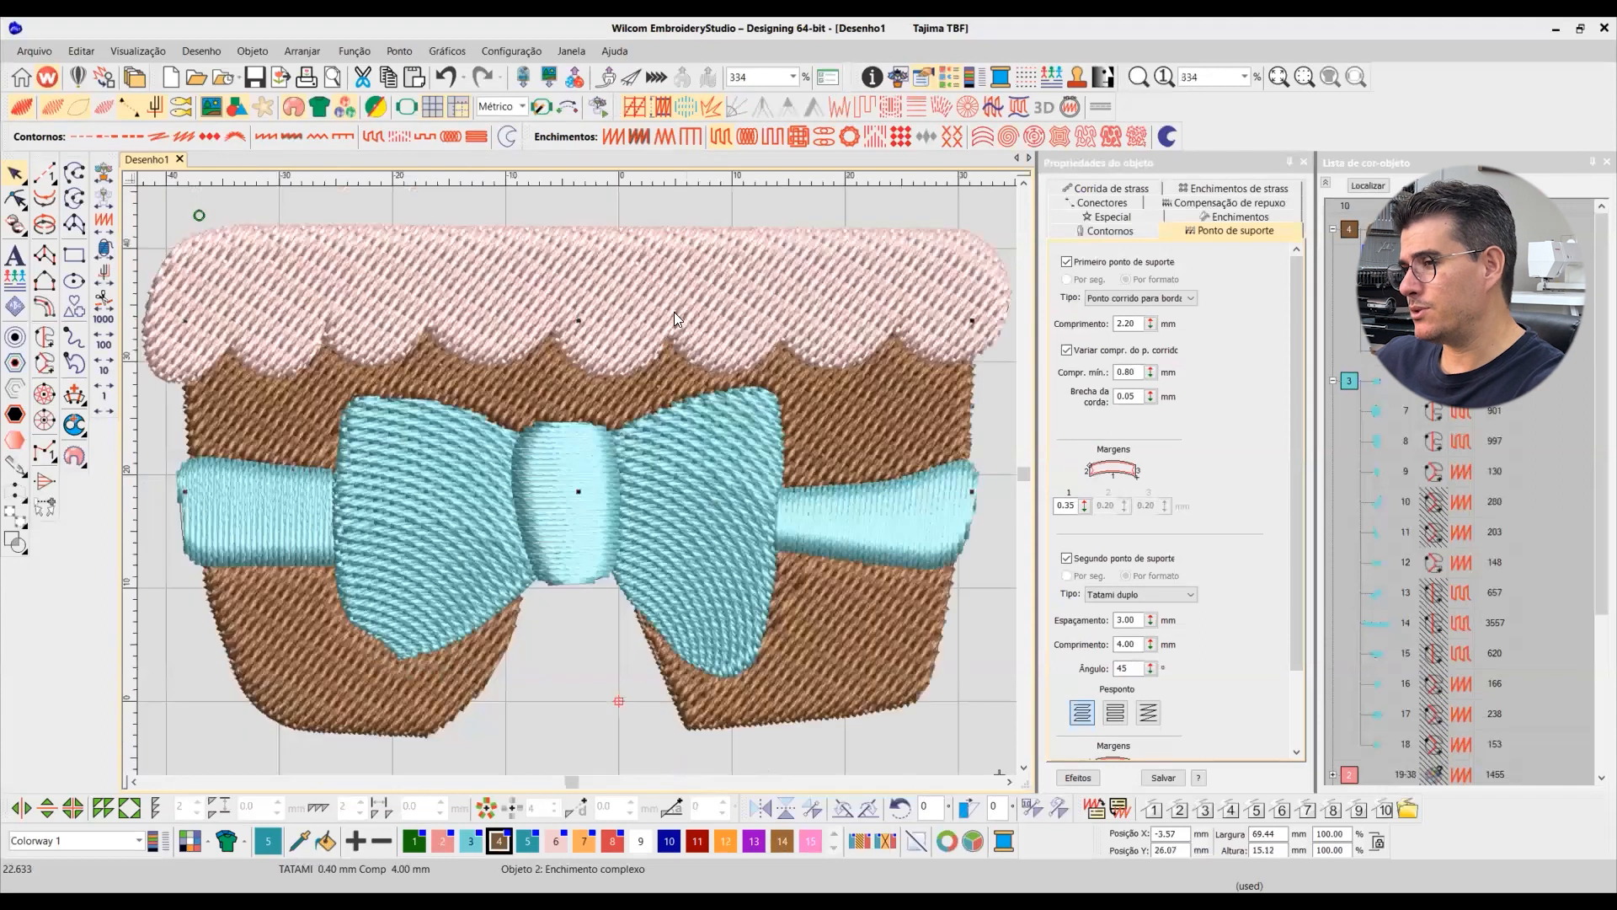
Step: Check the pull compensation of the pink trim and the tatami fill settings of the upper brown basket fill, toggling the realistic rendering
left_click(731, 323)
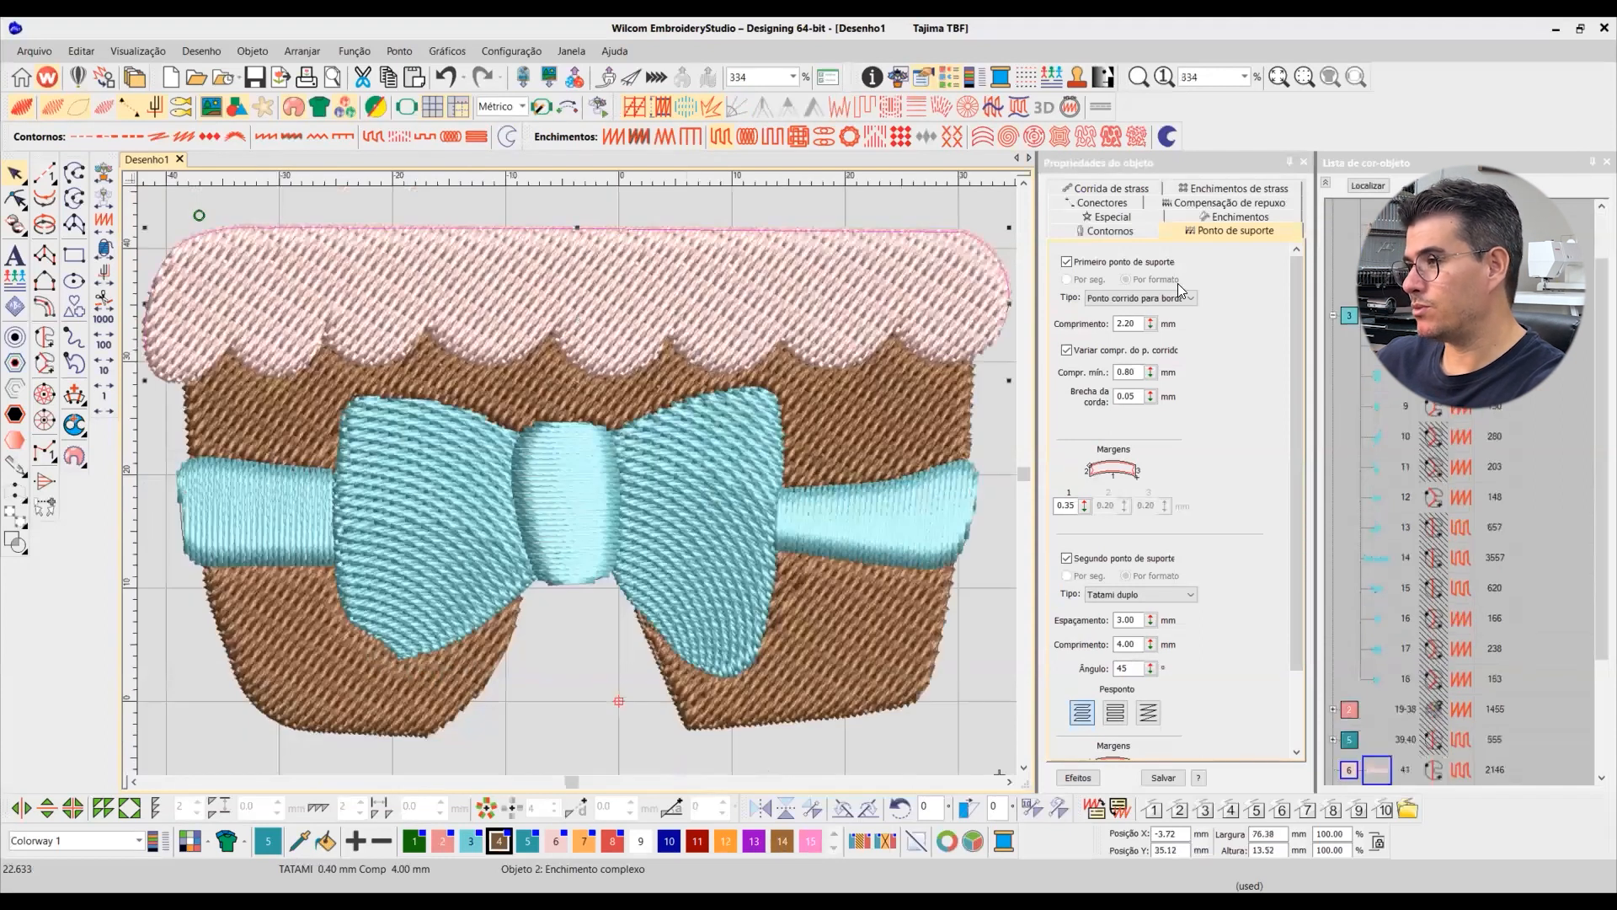
key("t")
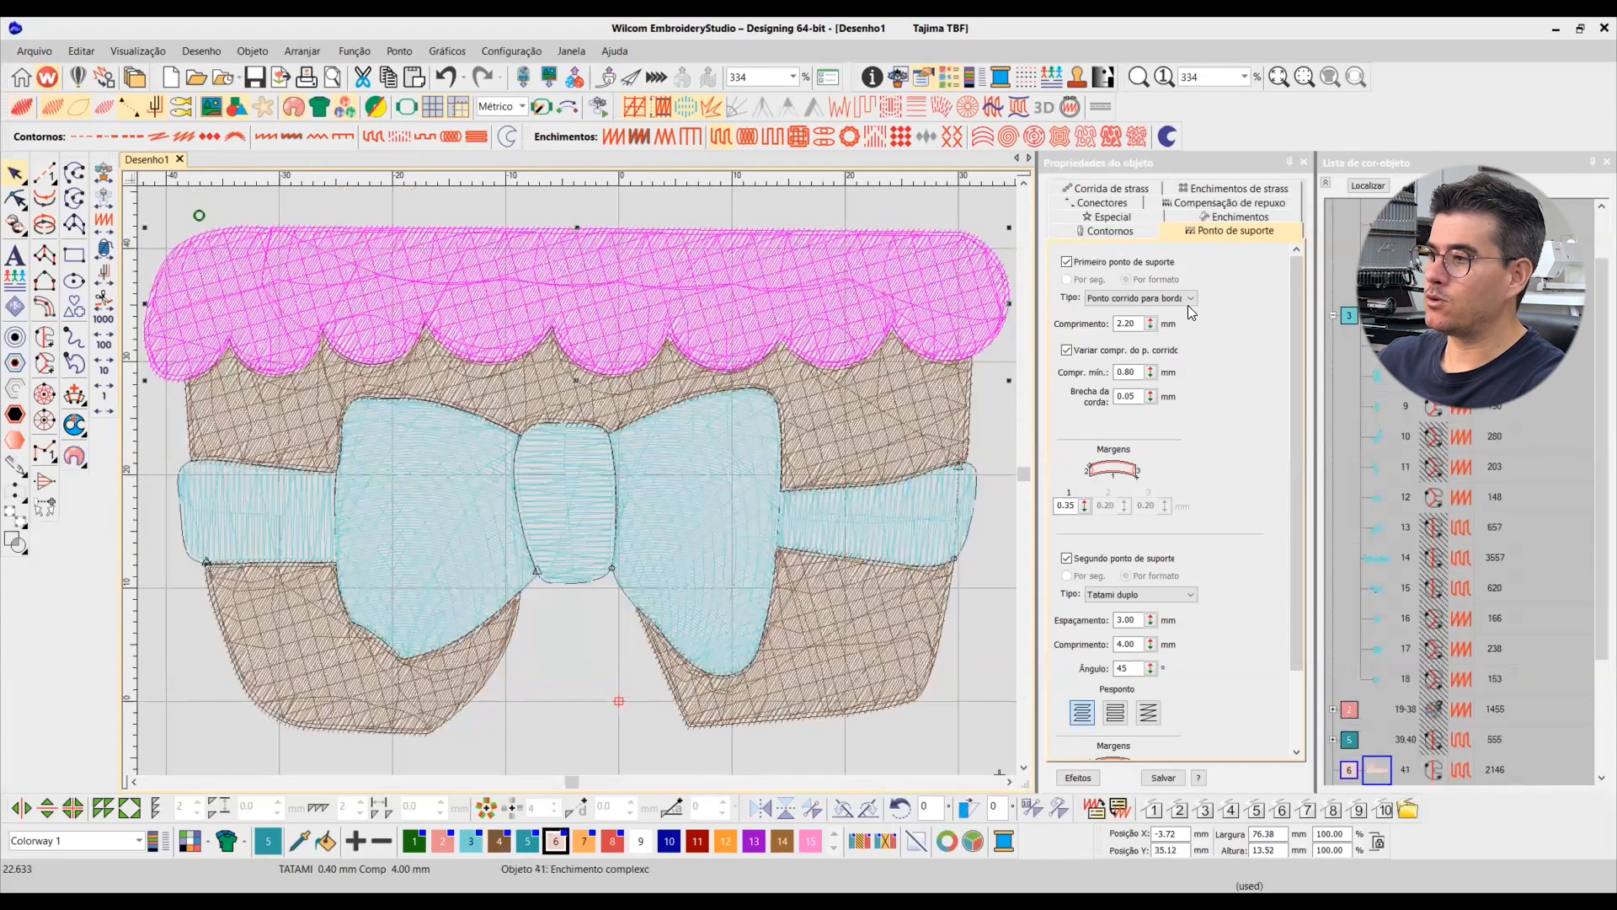
left_click(1221, 202)
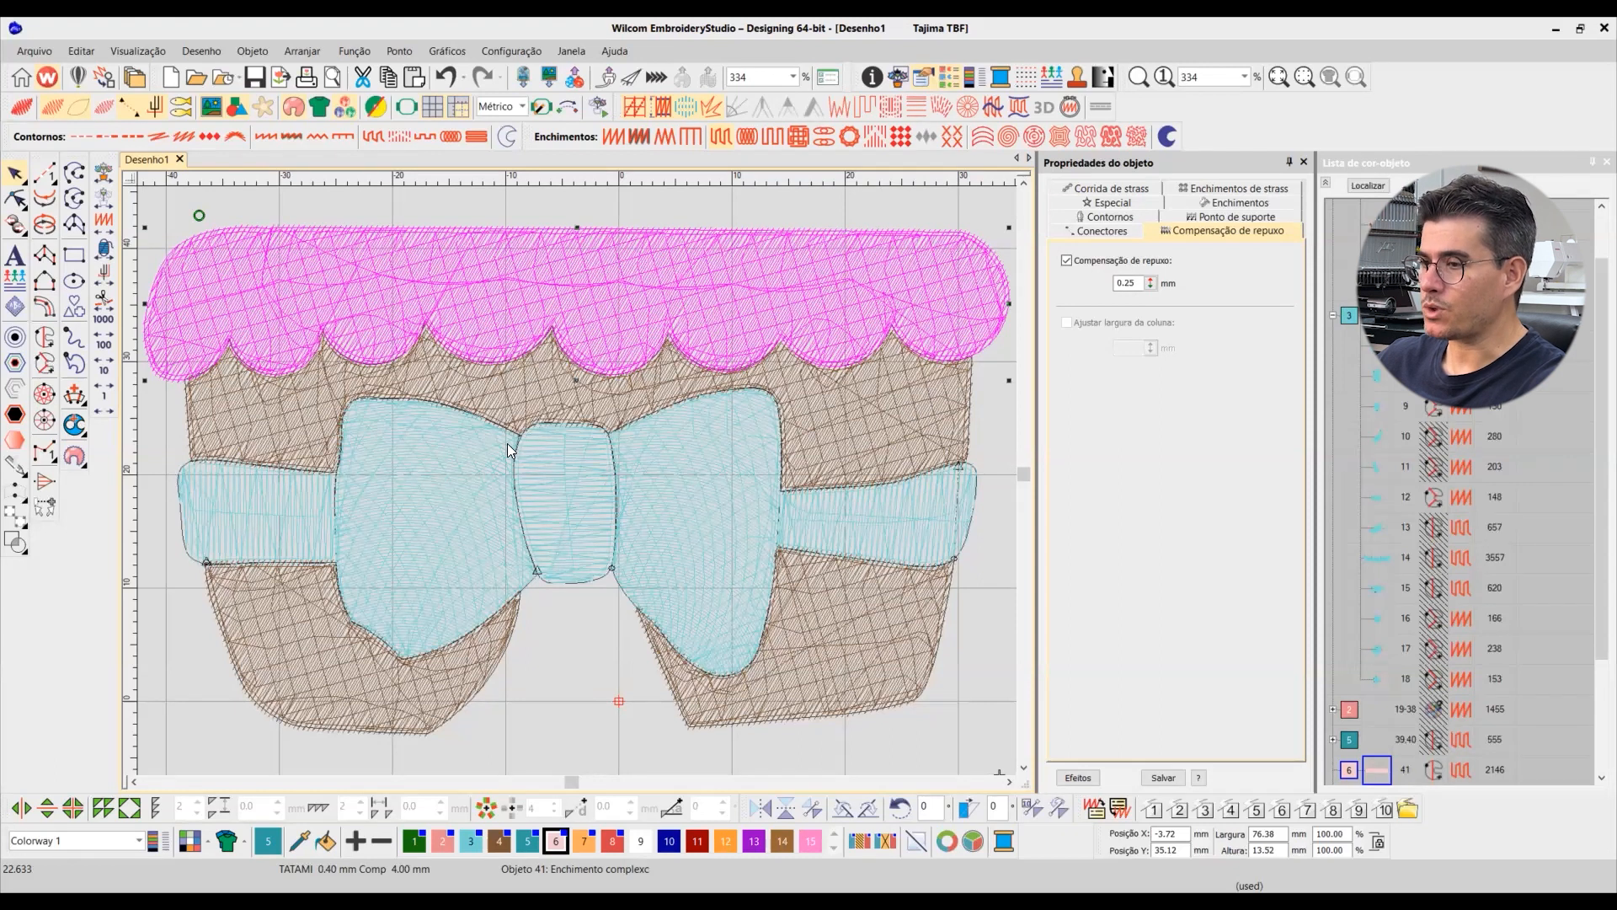
left_click(556, 390)
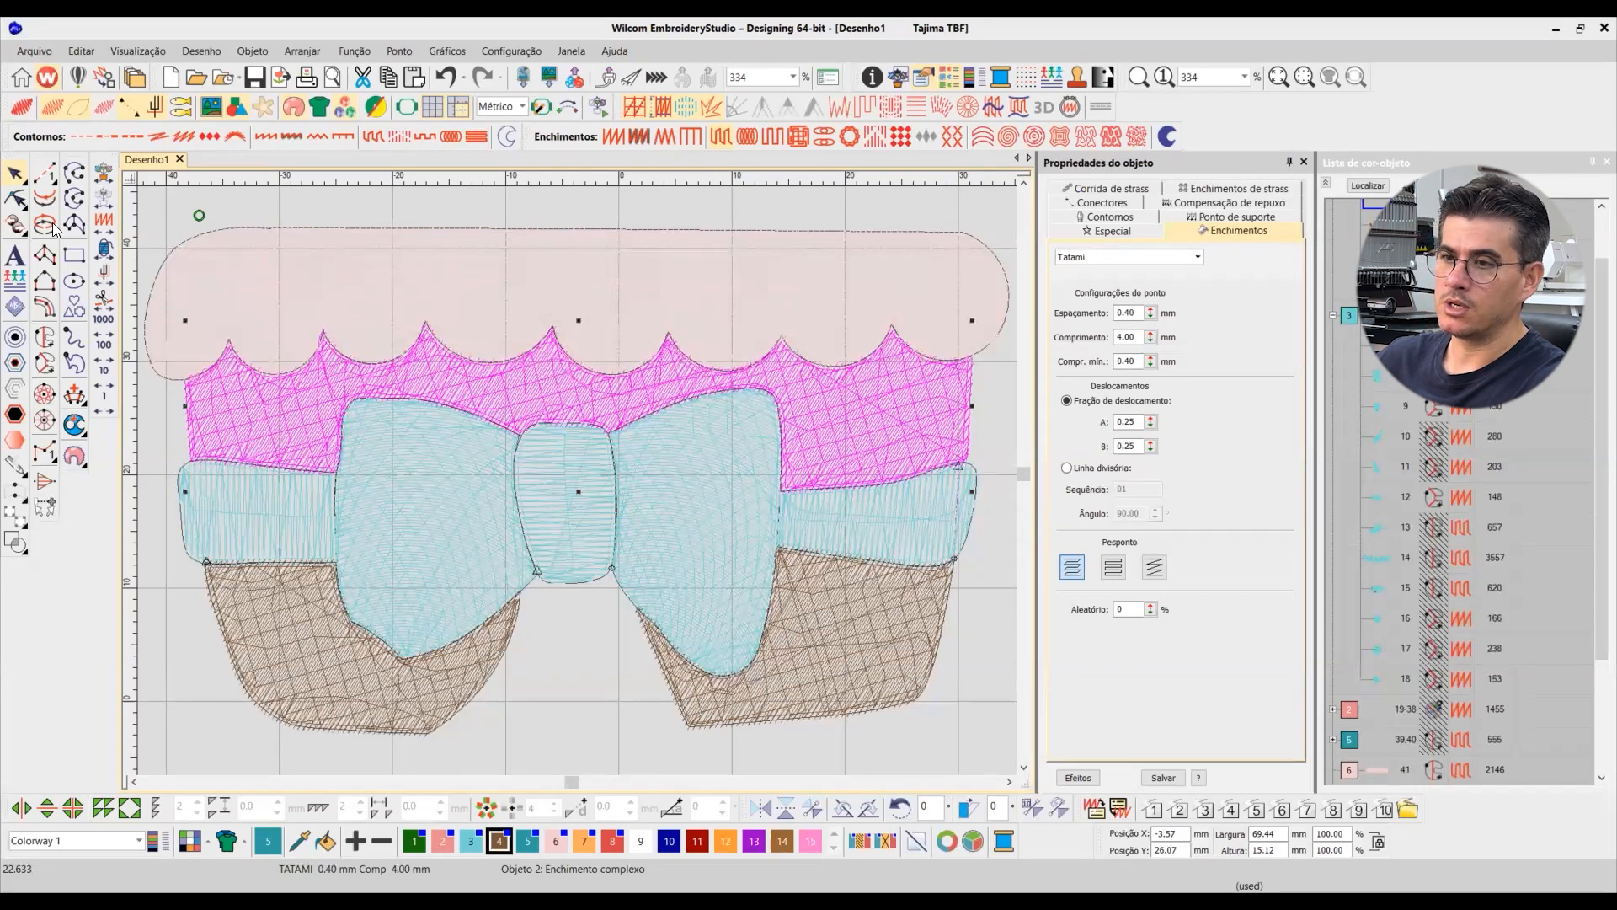
key("t")
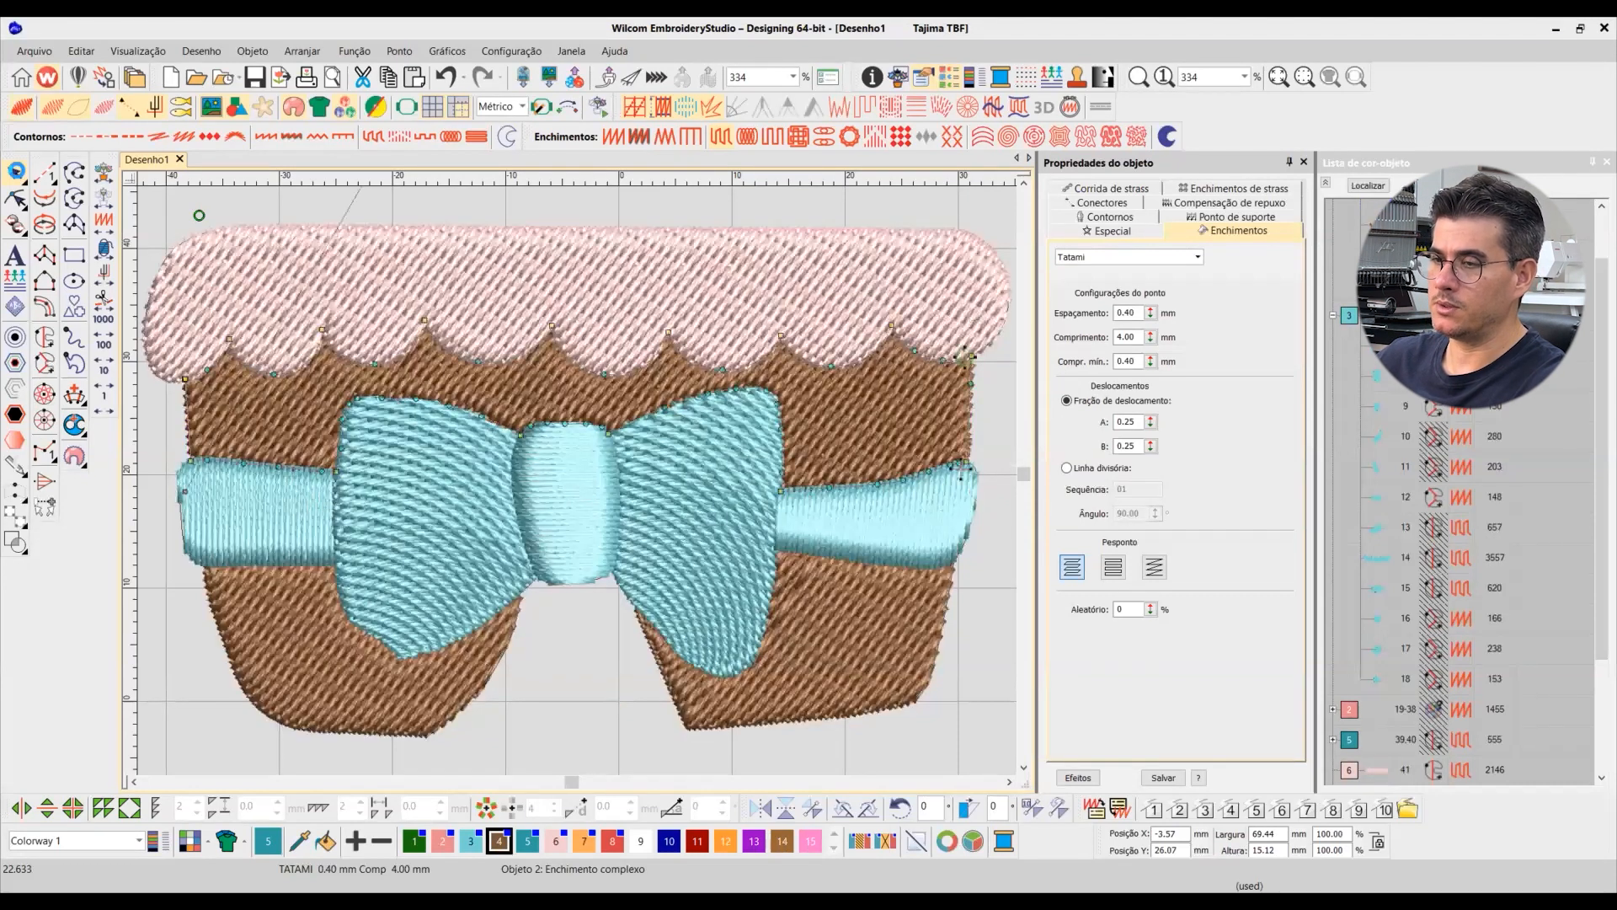
Step: Turn off the realistic rendering and check the pull compensation of the right bow loop
left_click(16, 199)
key("Escape")
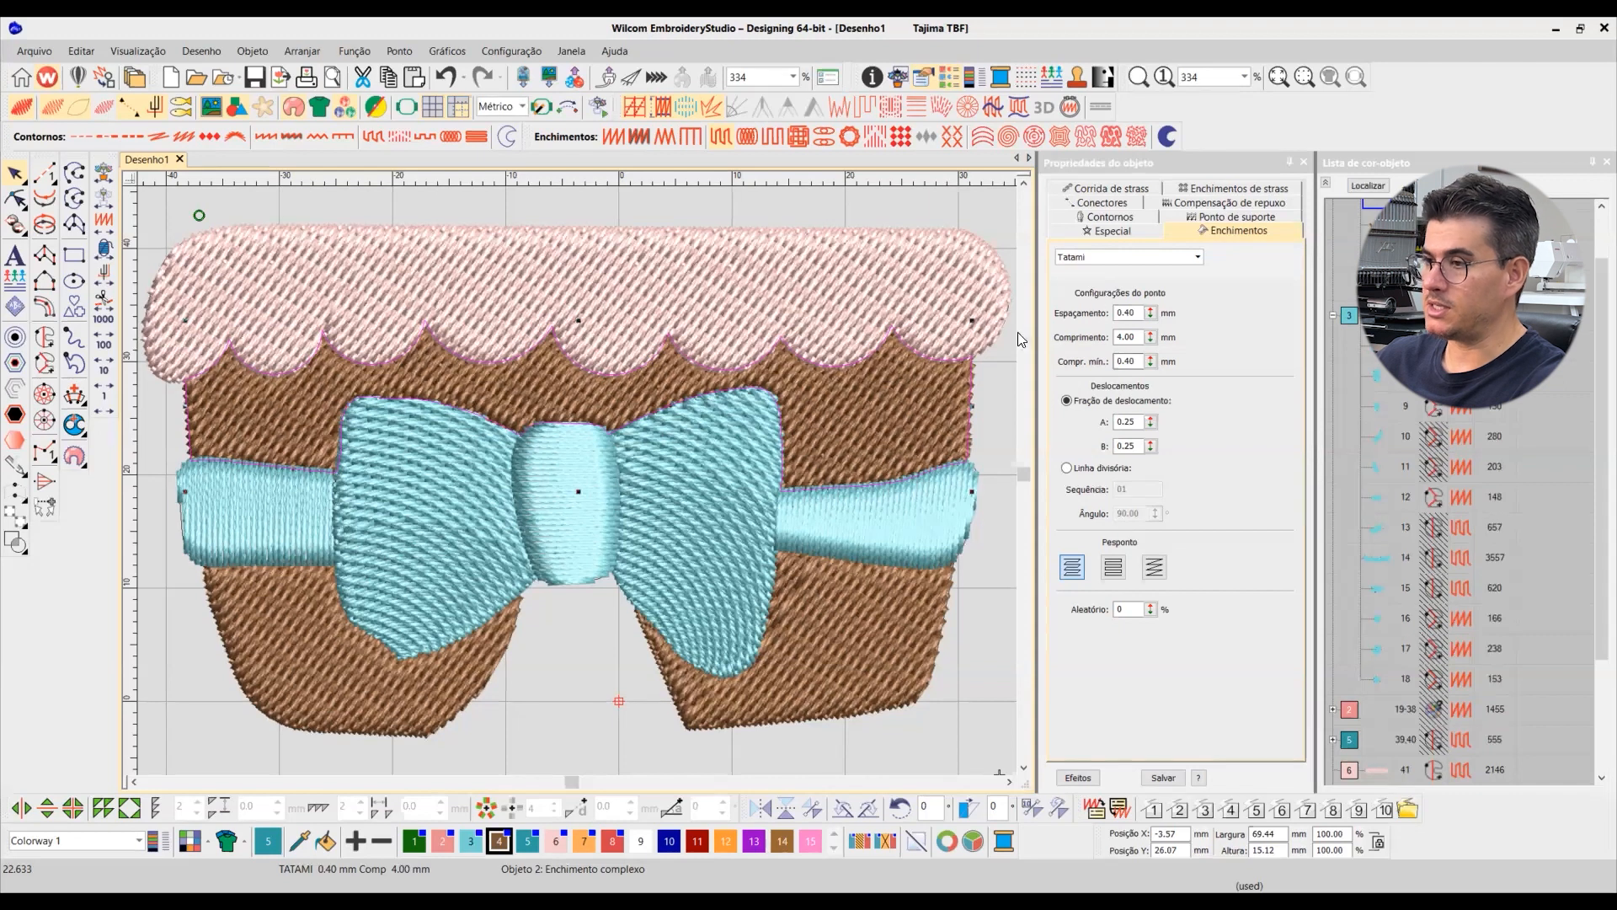
key("t")
left_click(702, 526)
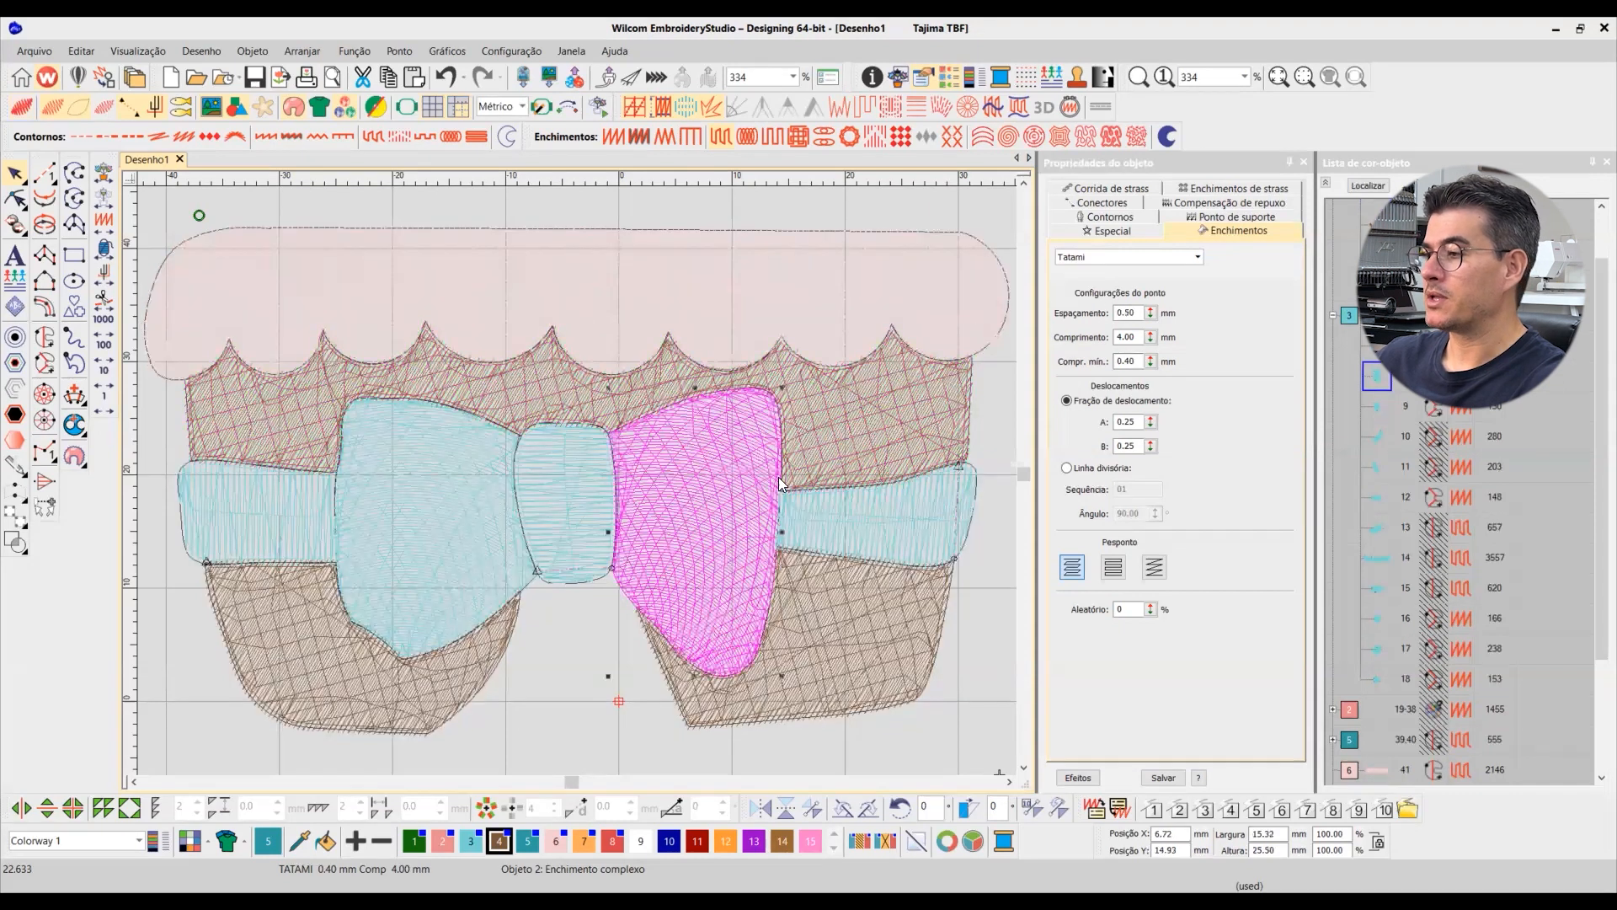
left_click(1196, 206)
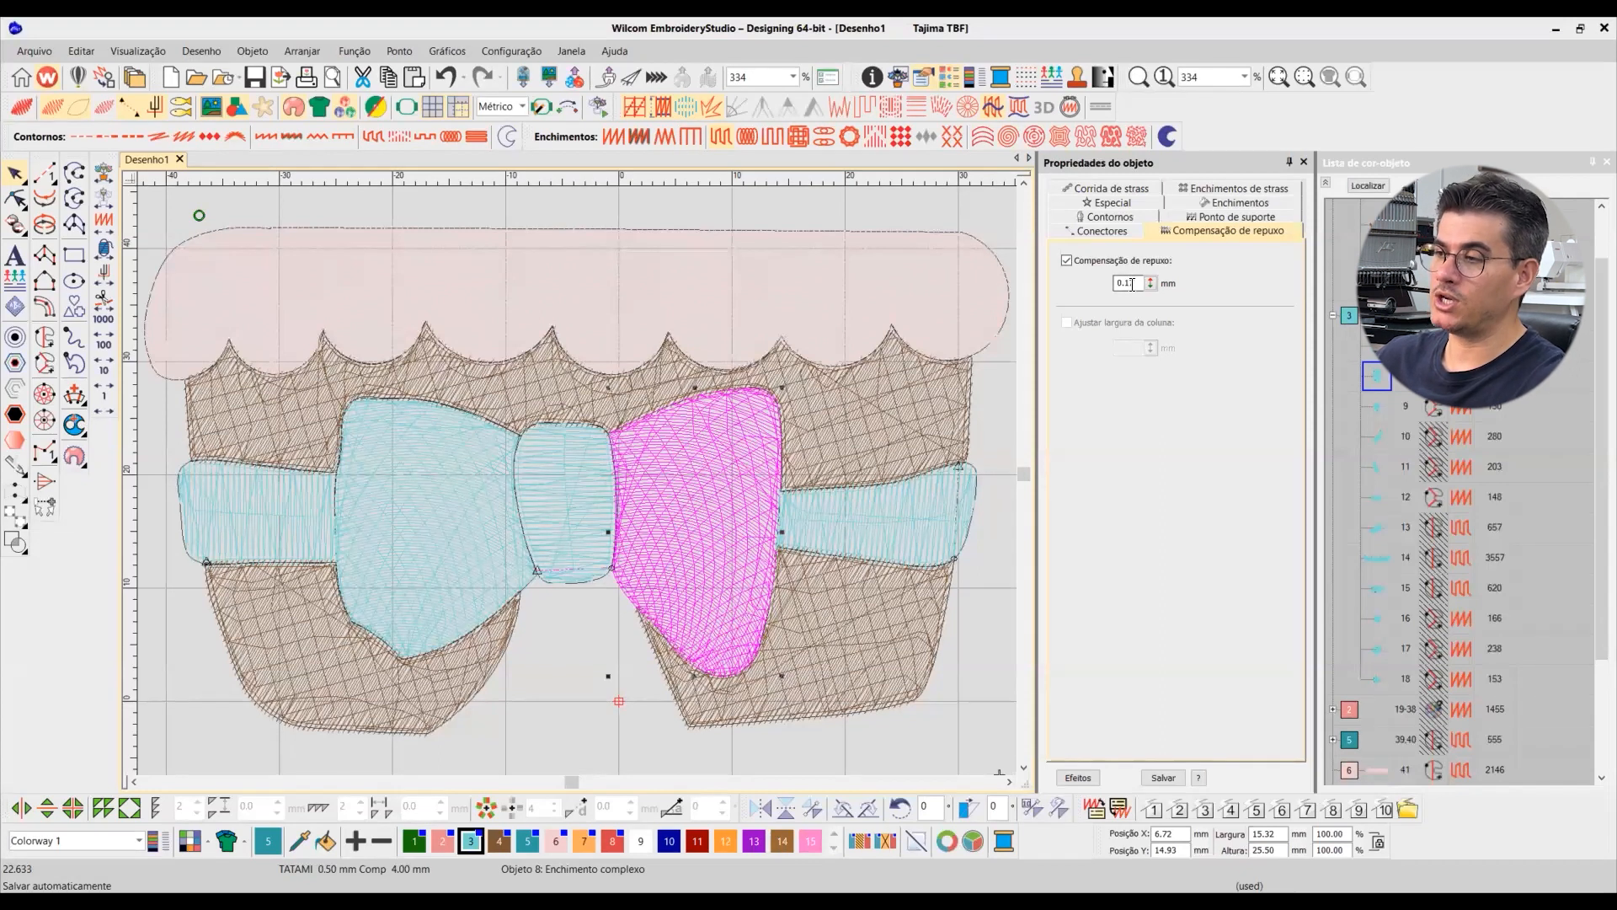
Step: Check the pull compensation of the pink trim and the upper brown basket fill, then view the basket in realistic rendering with nothing selected
left_click(875, 288)
left_click(884, 436)
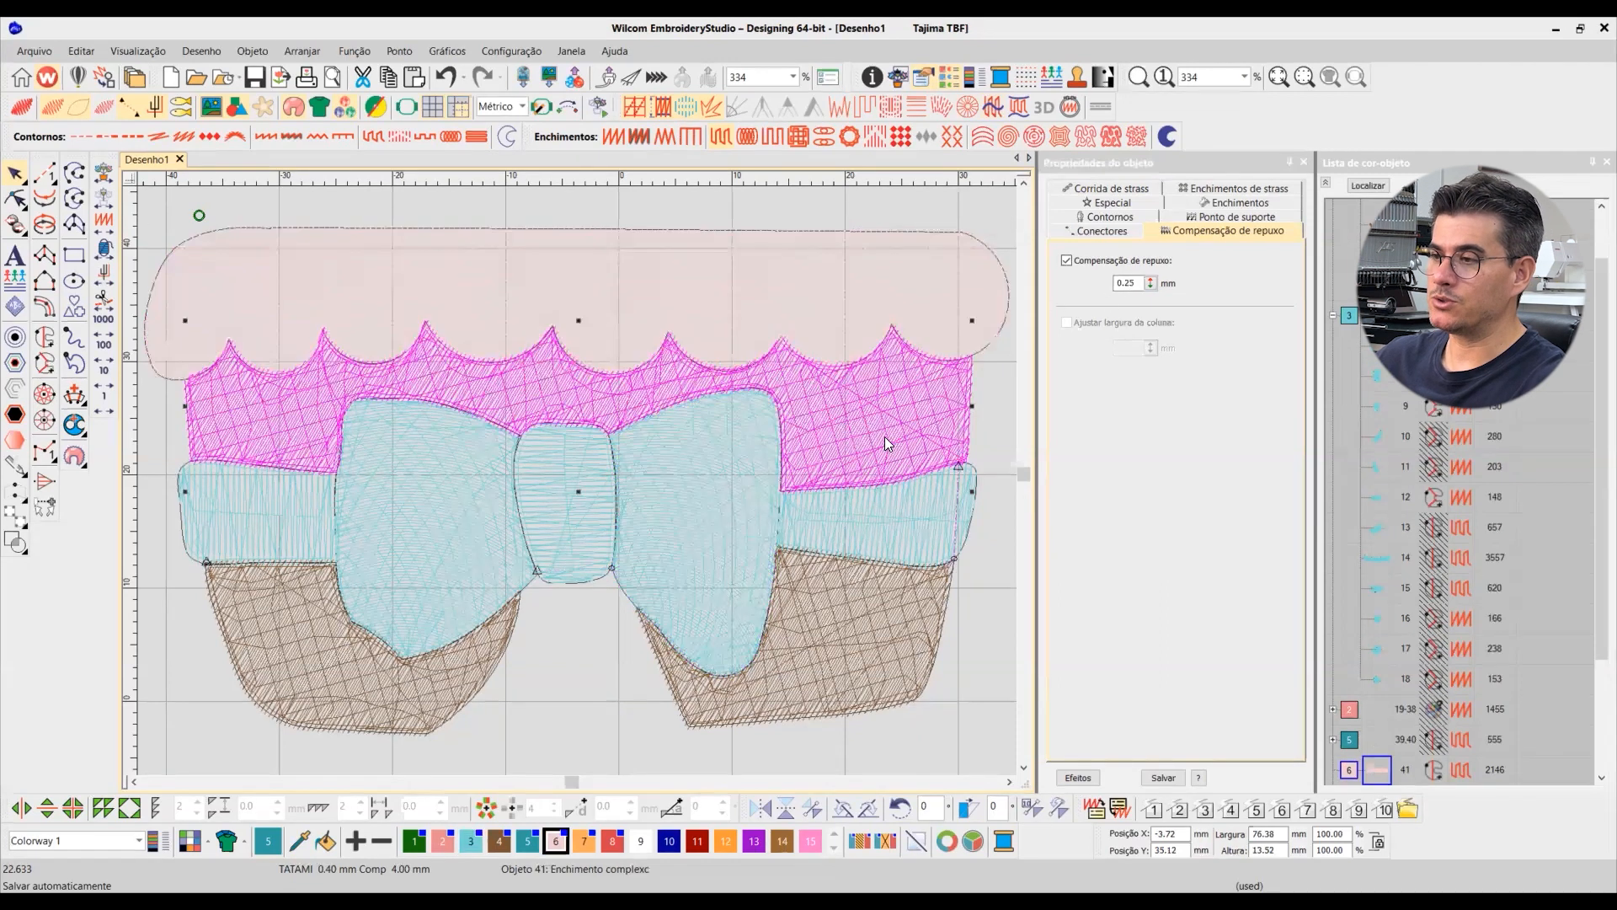
key("t")
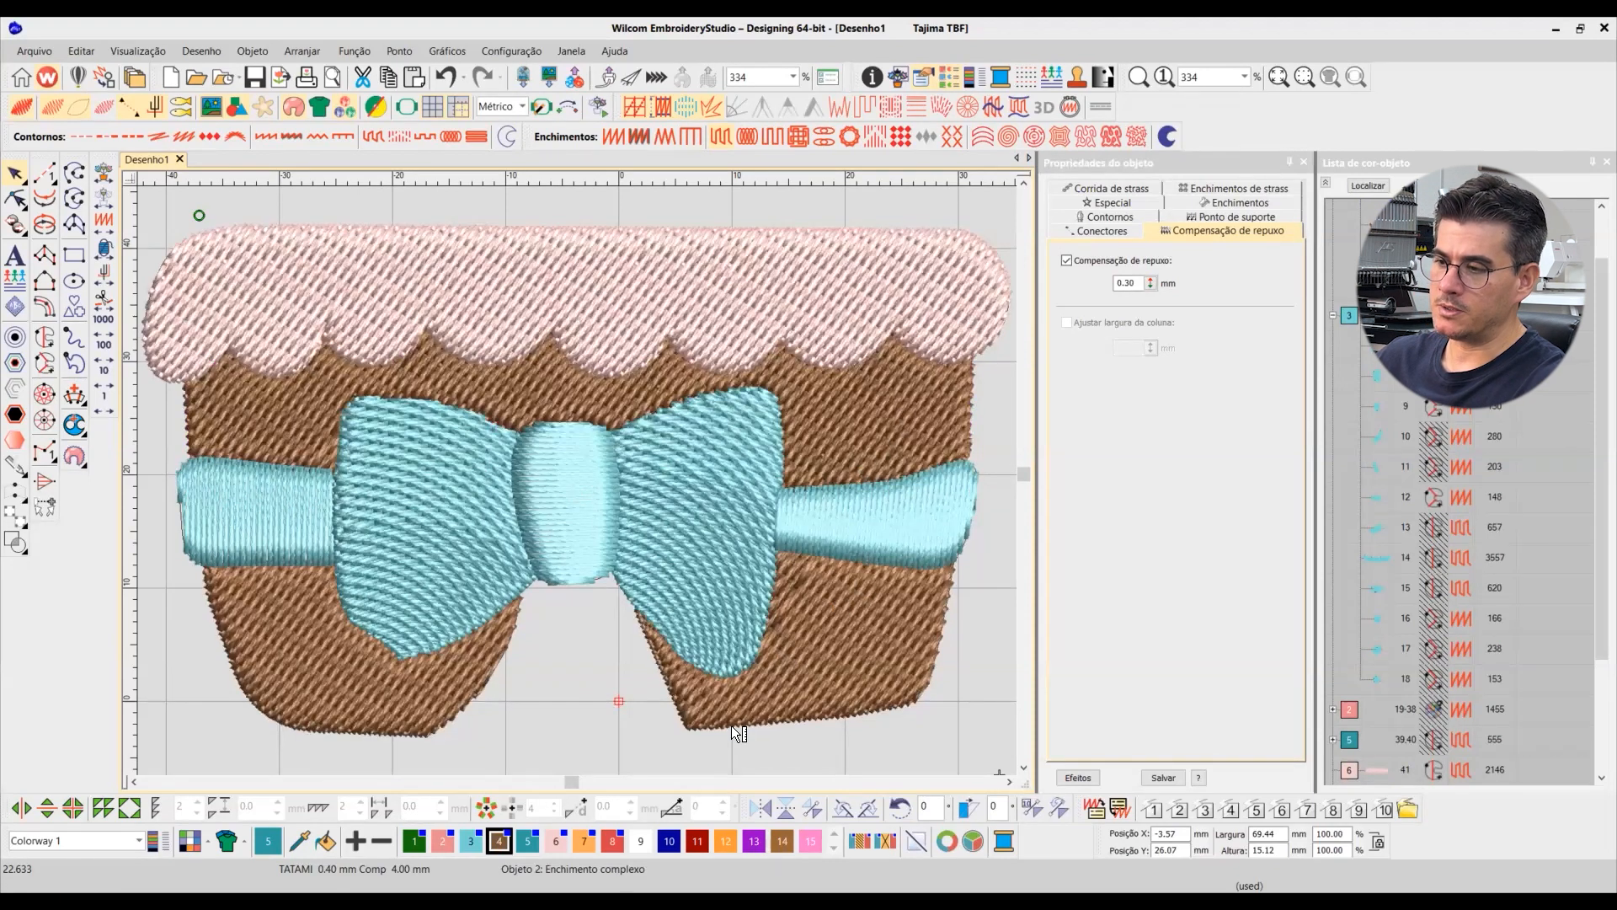
mouse_move(731, 721)
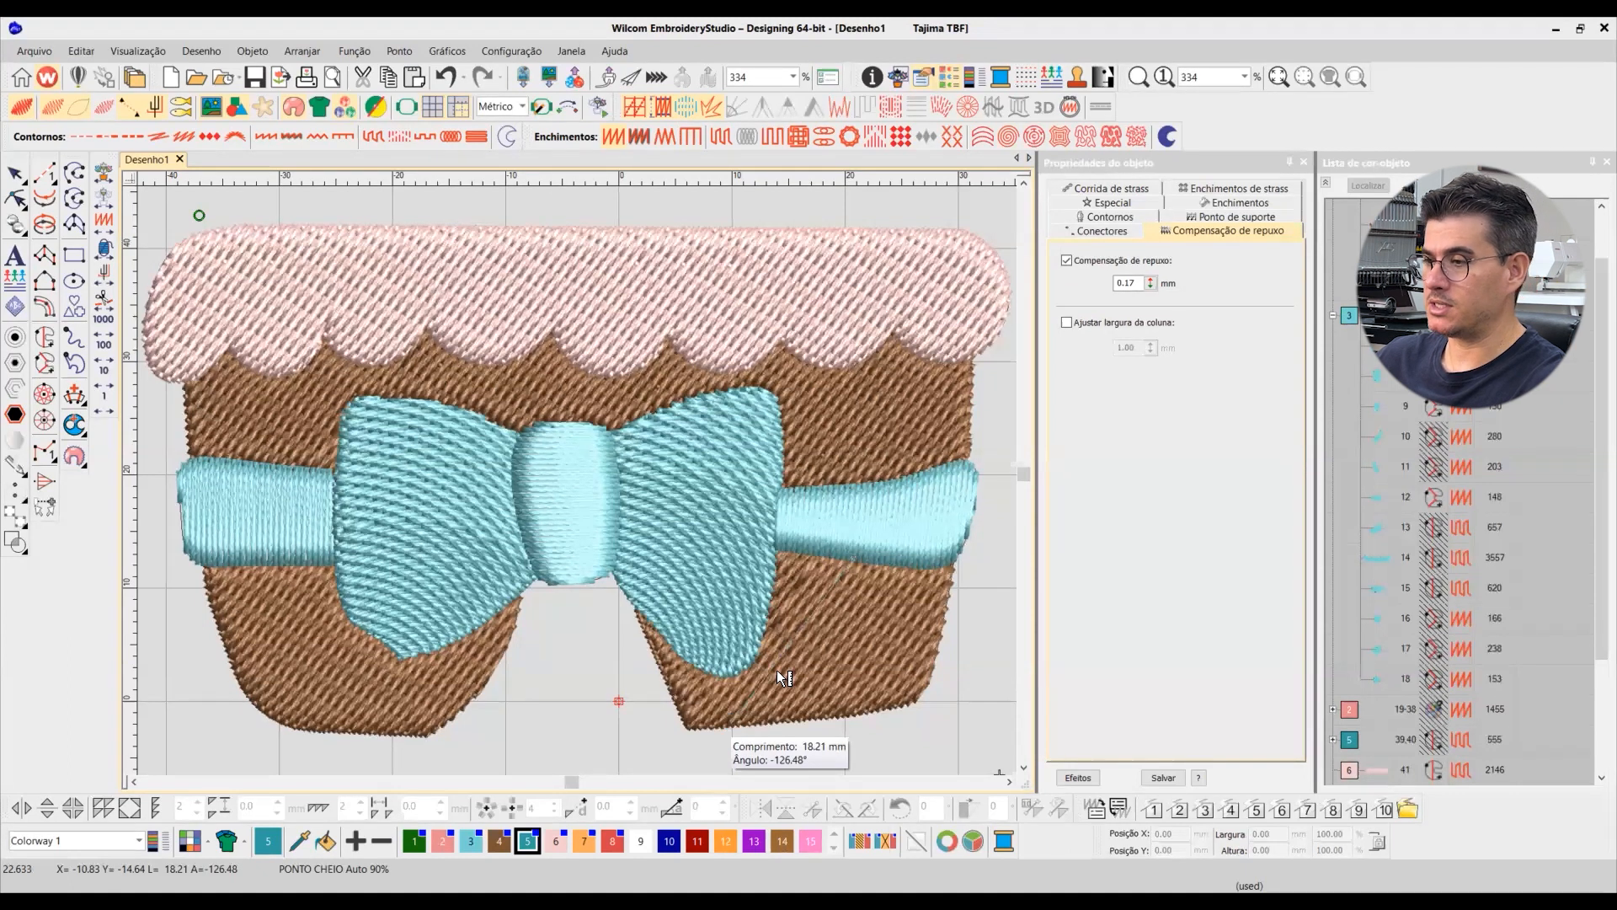
key("Escape")
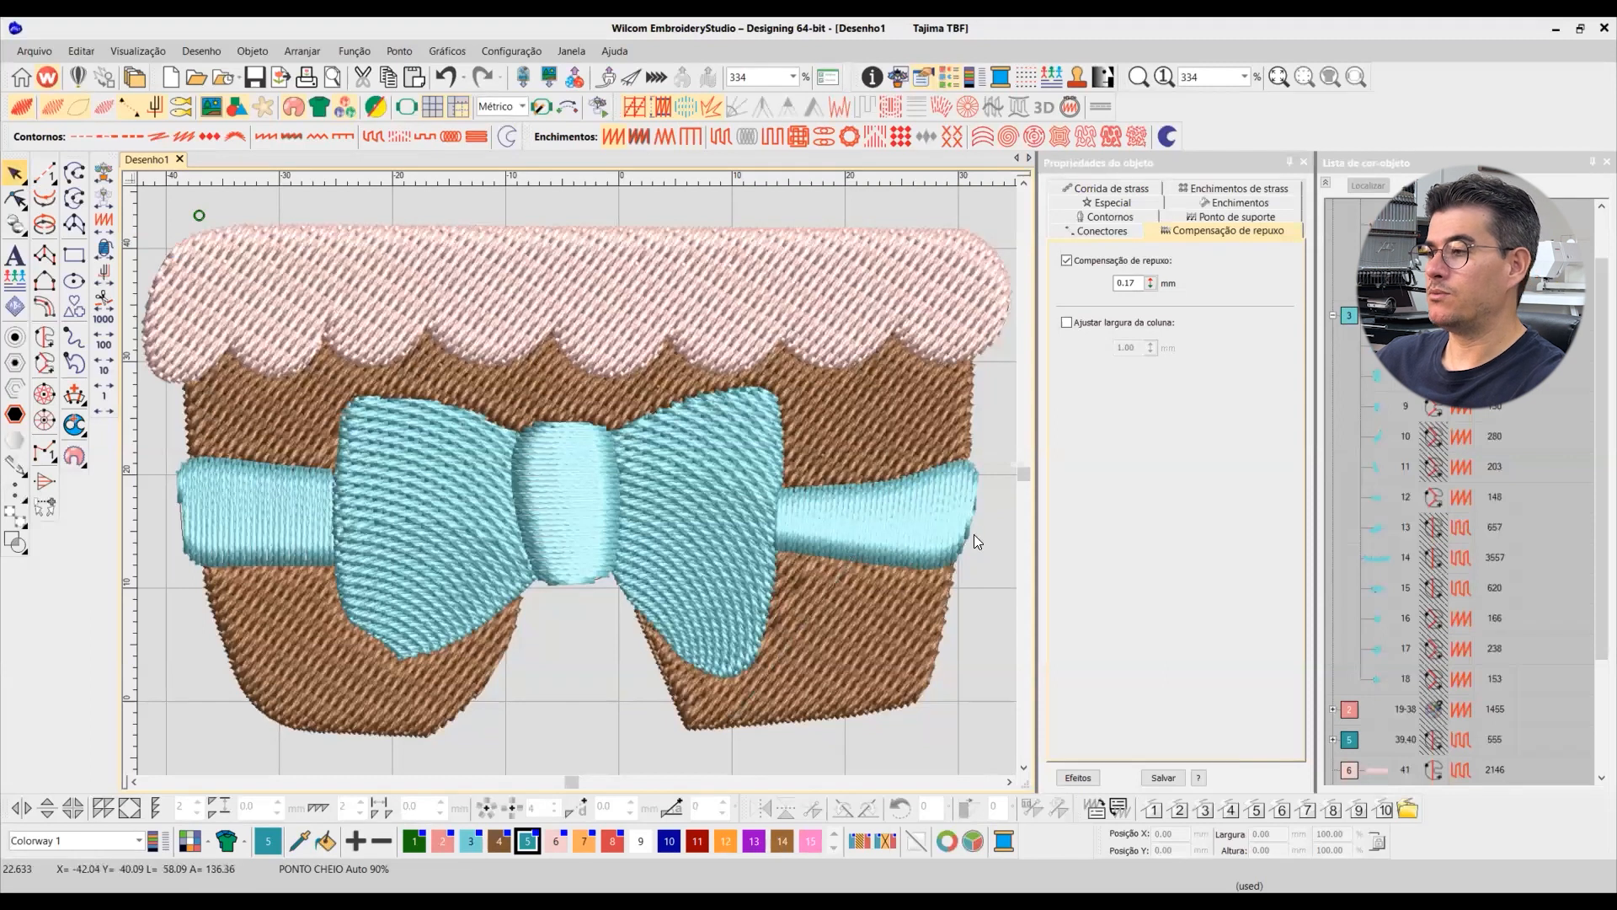
Step: Check the pull compensation of the lower right and upper brown basket fills, turning the realistic rendering off
left_click(886, 646)
key("Tab")
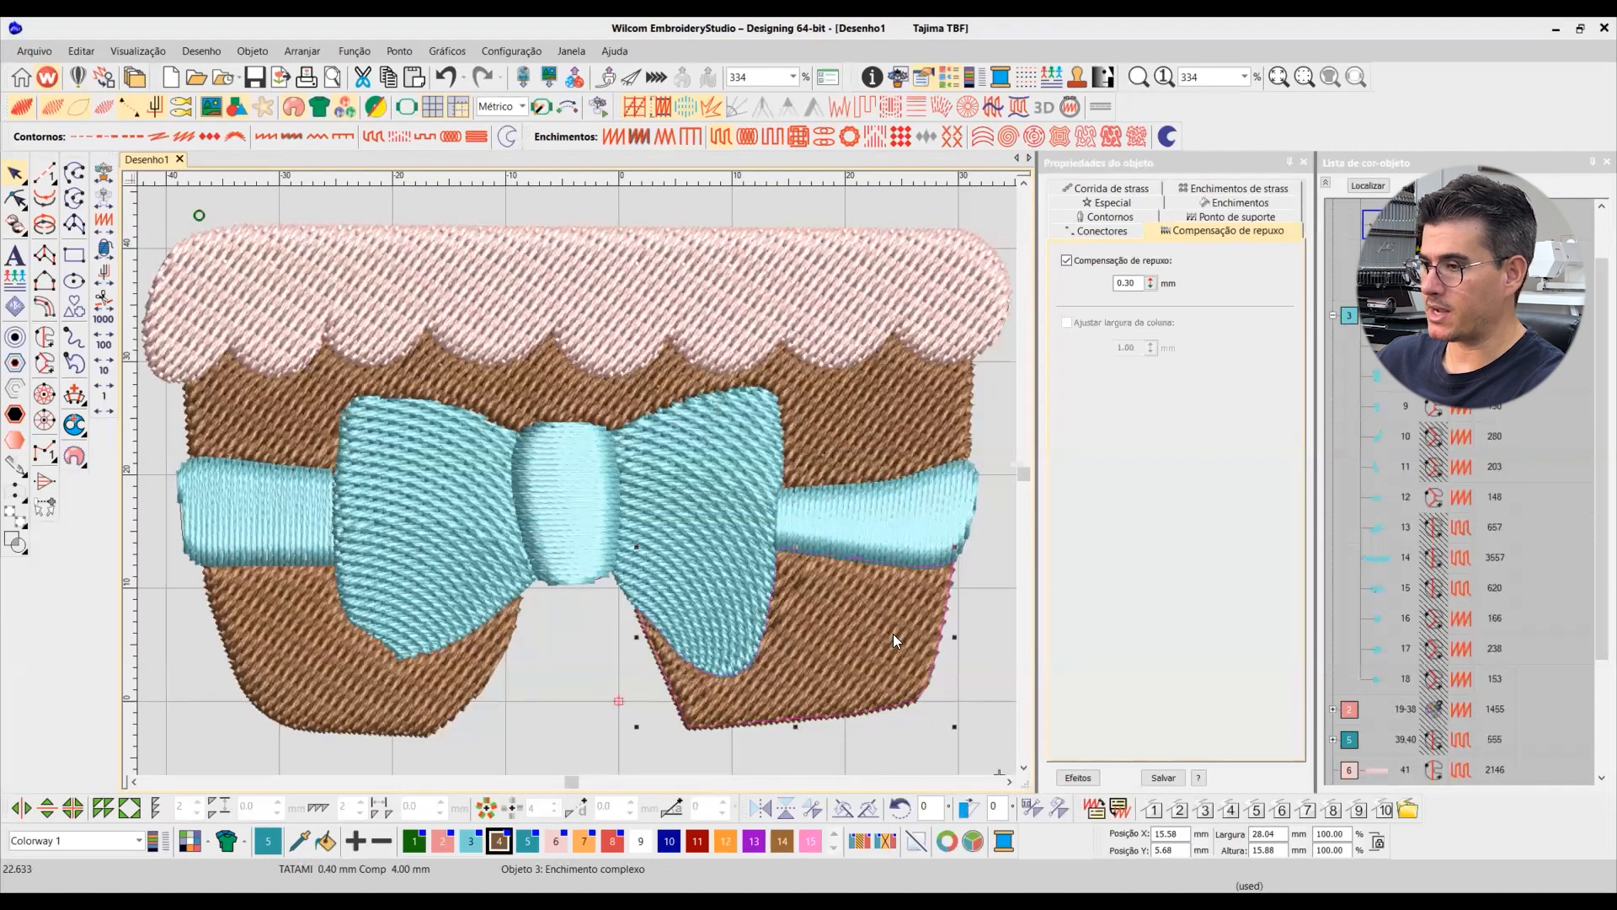
key("t")
left_click(880, 450)
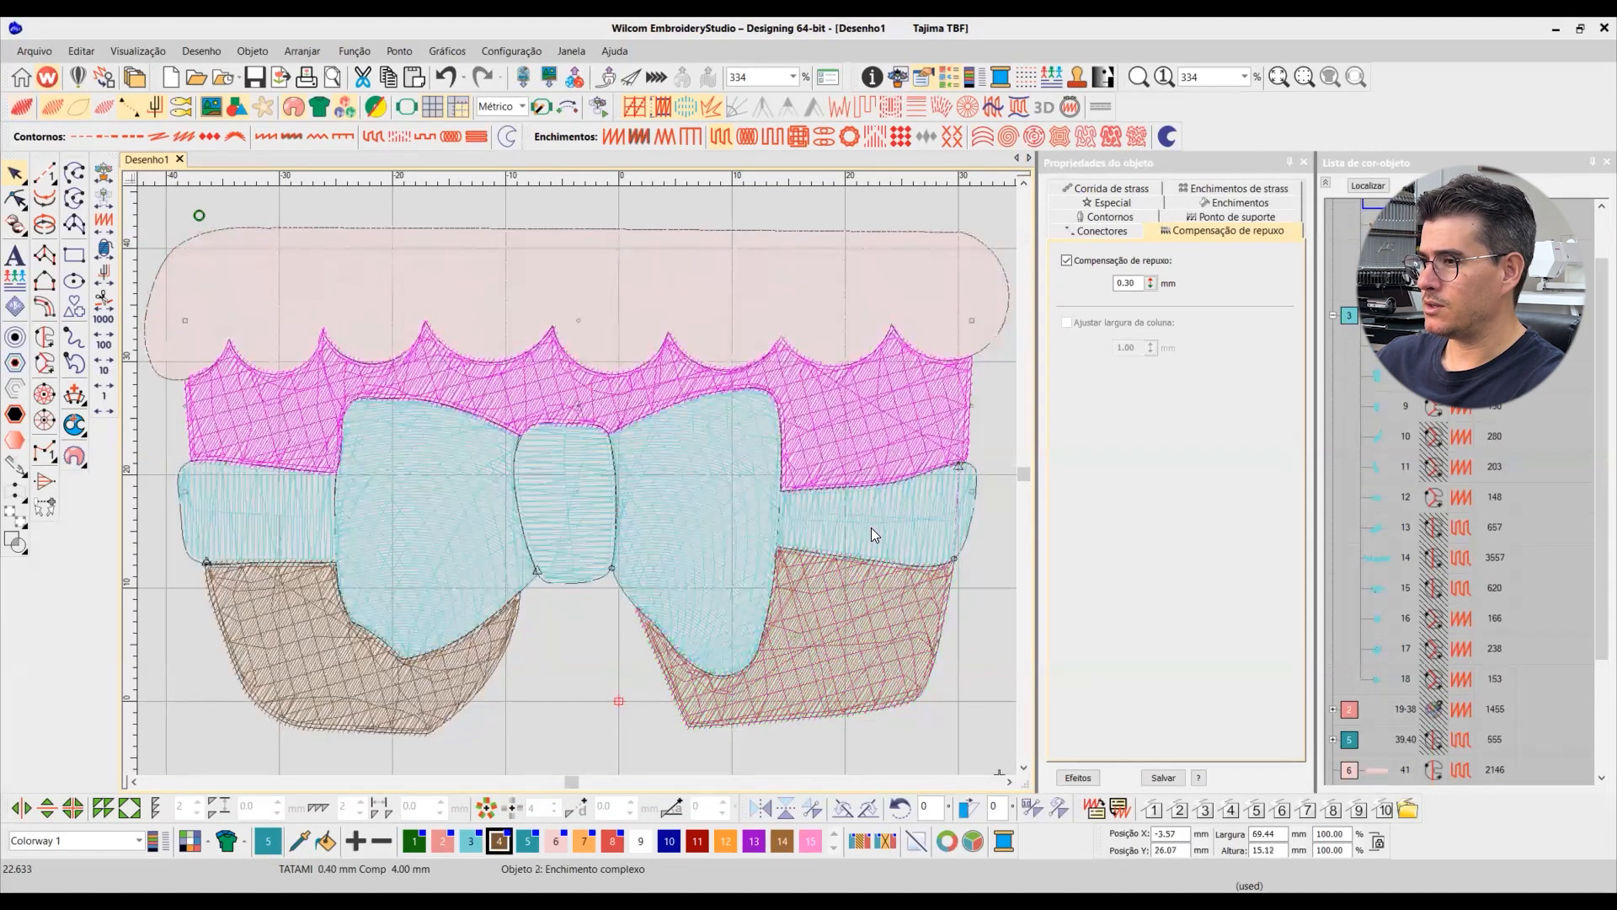
Step: Compare the pull compensation of the right and left bow loops, selecting them together and separately
left_click(716, 505)
left_click(849, 453)
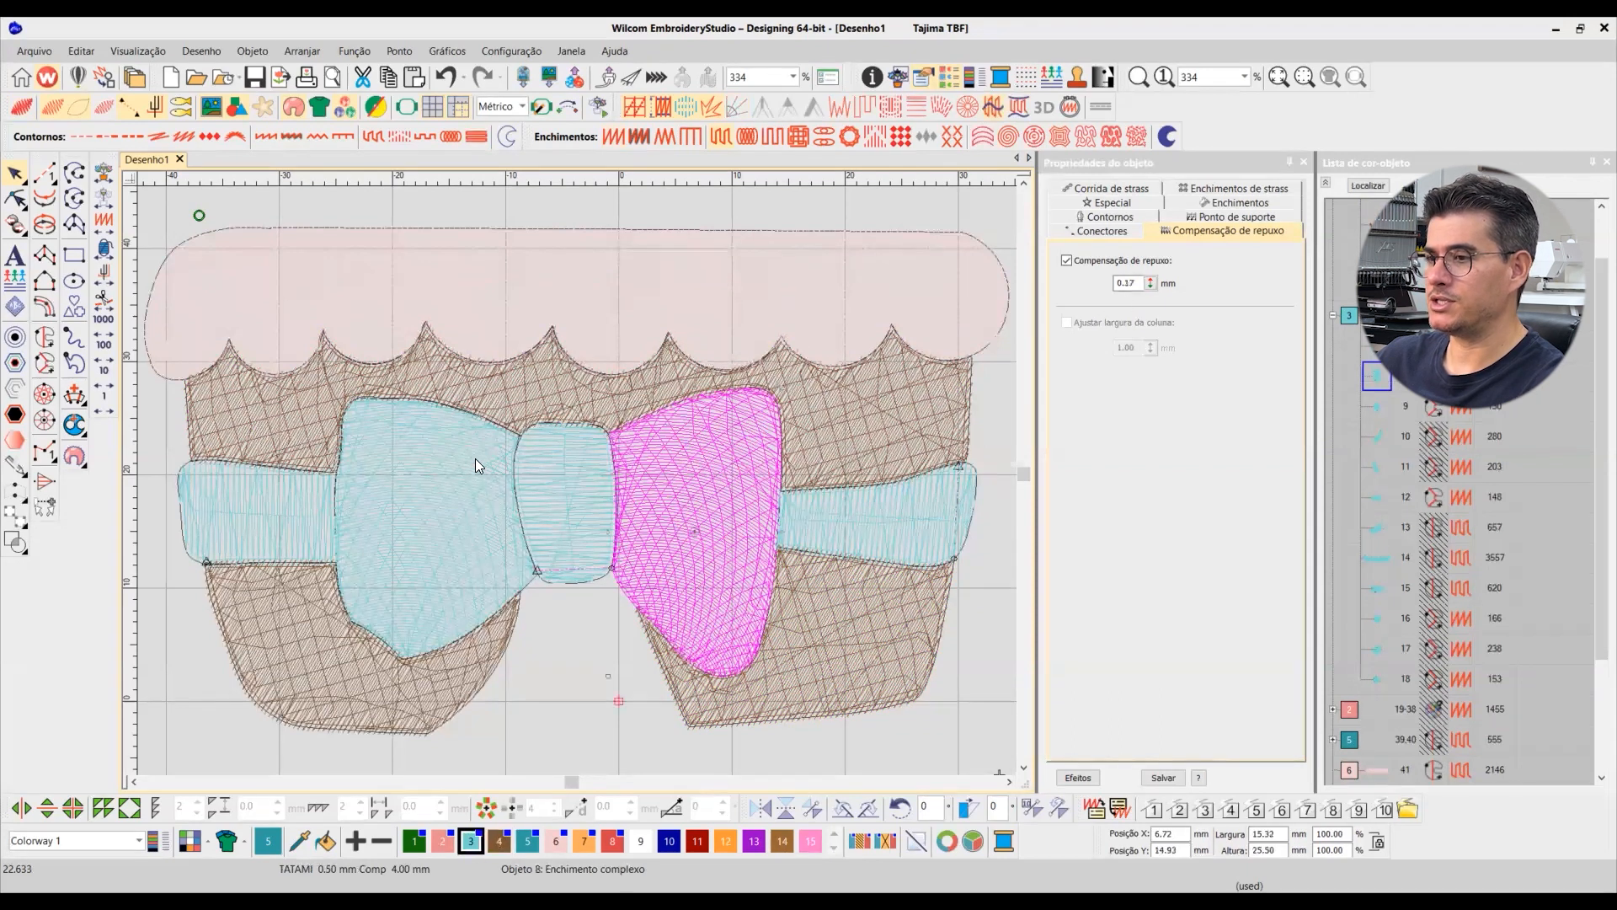
left_click(504, 492, "ctrl")
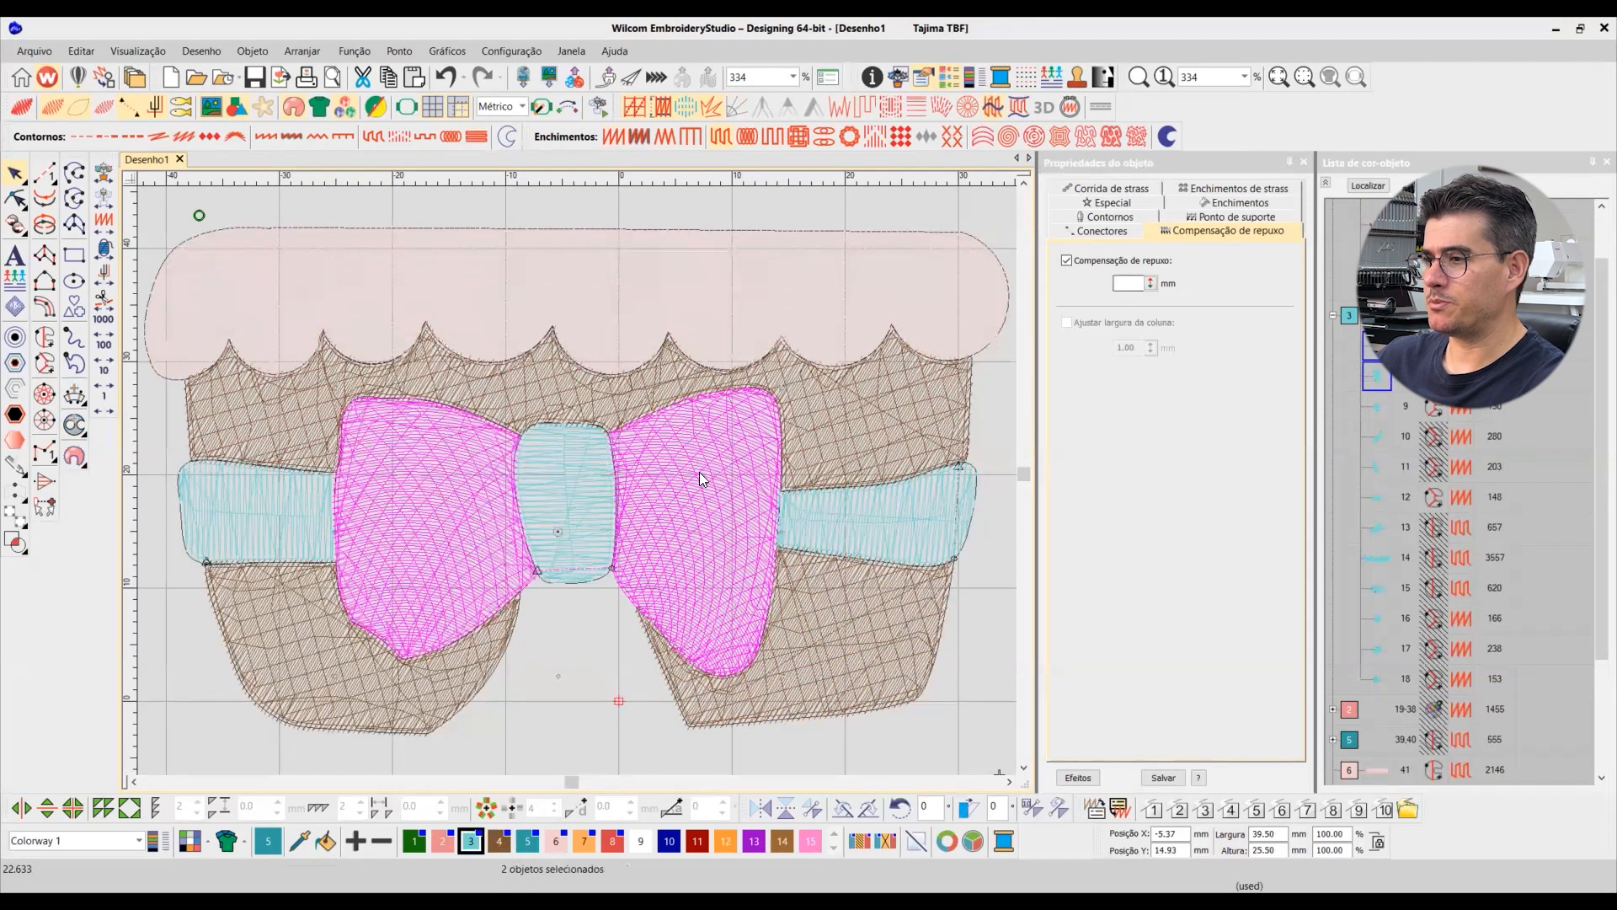
left_click(419, 468)
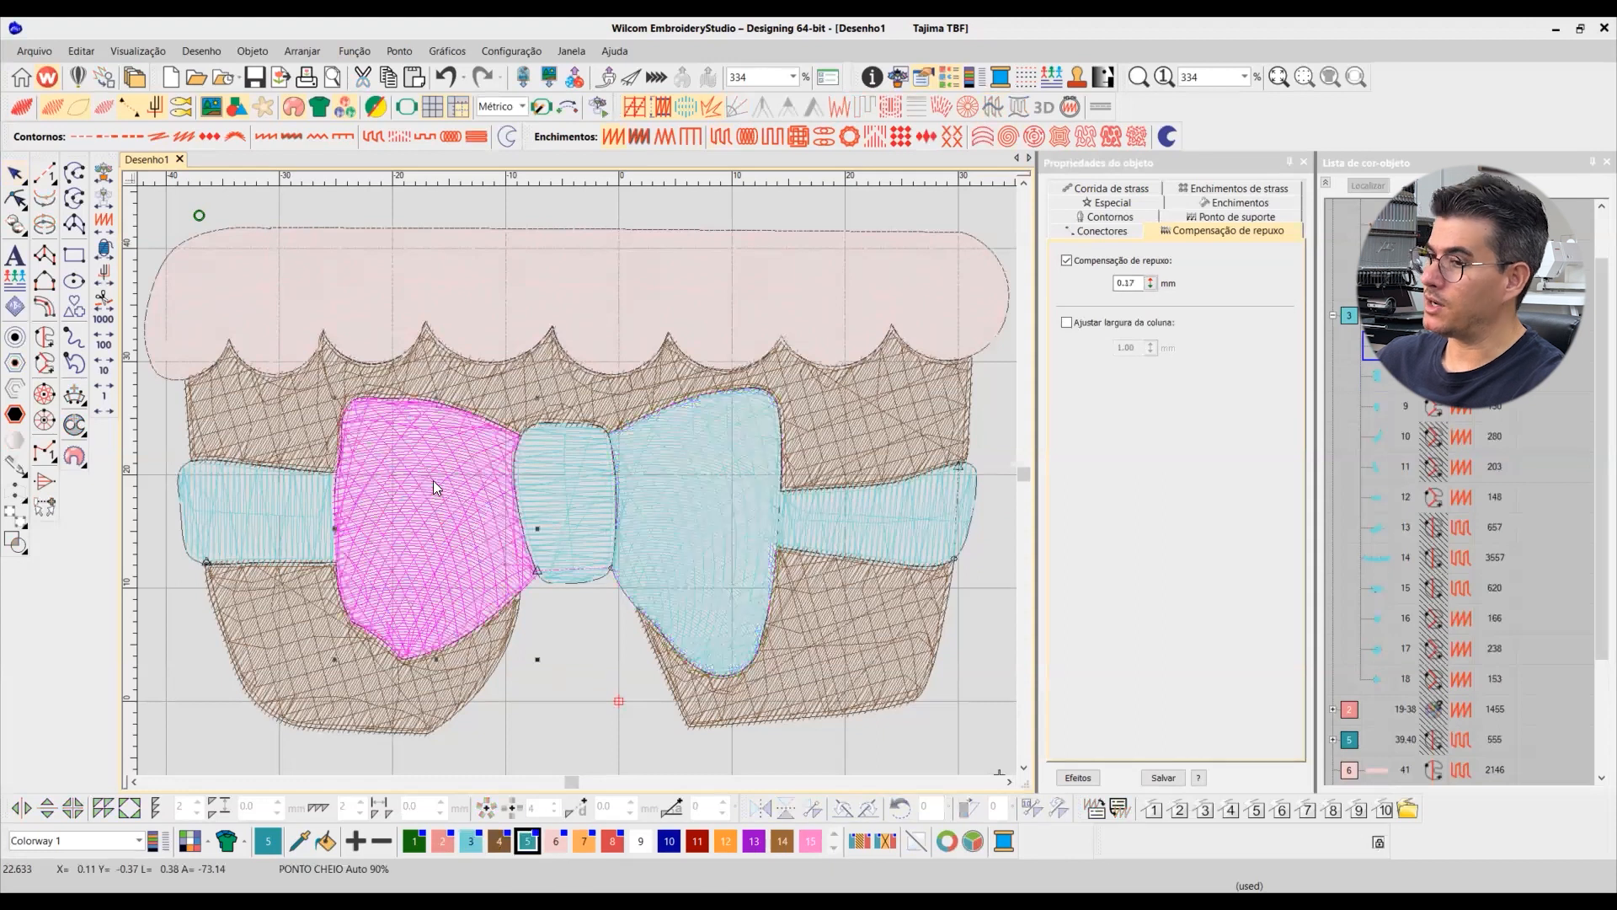
left_click(434, 481)
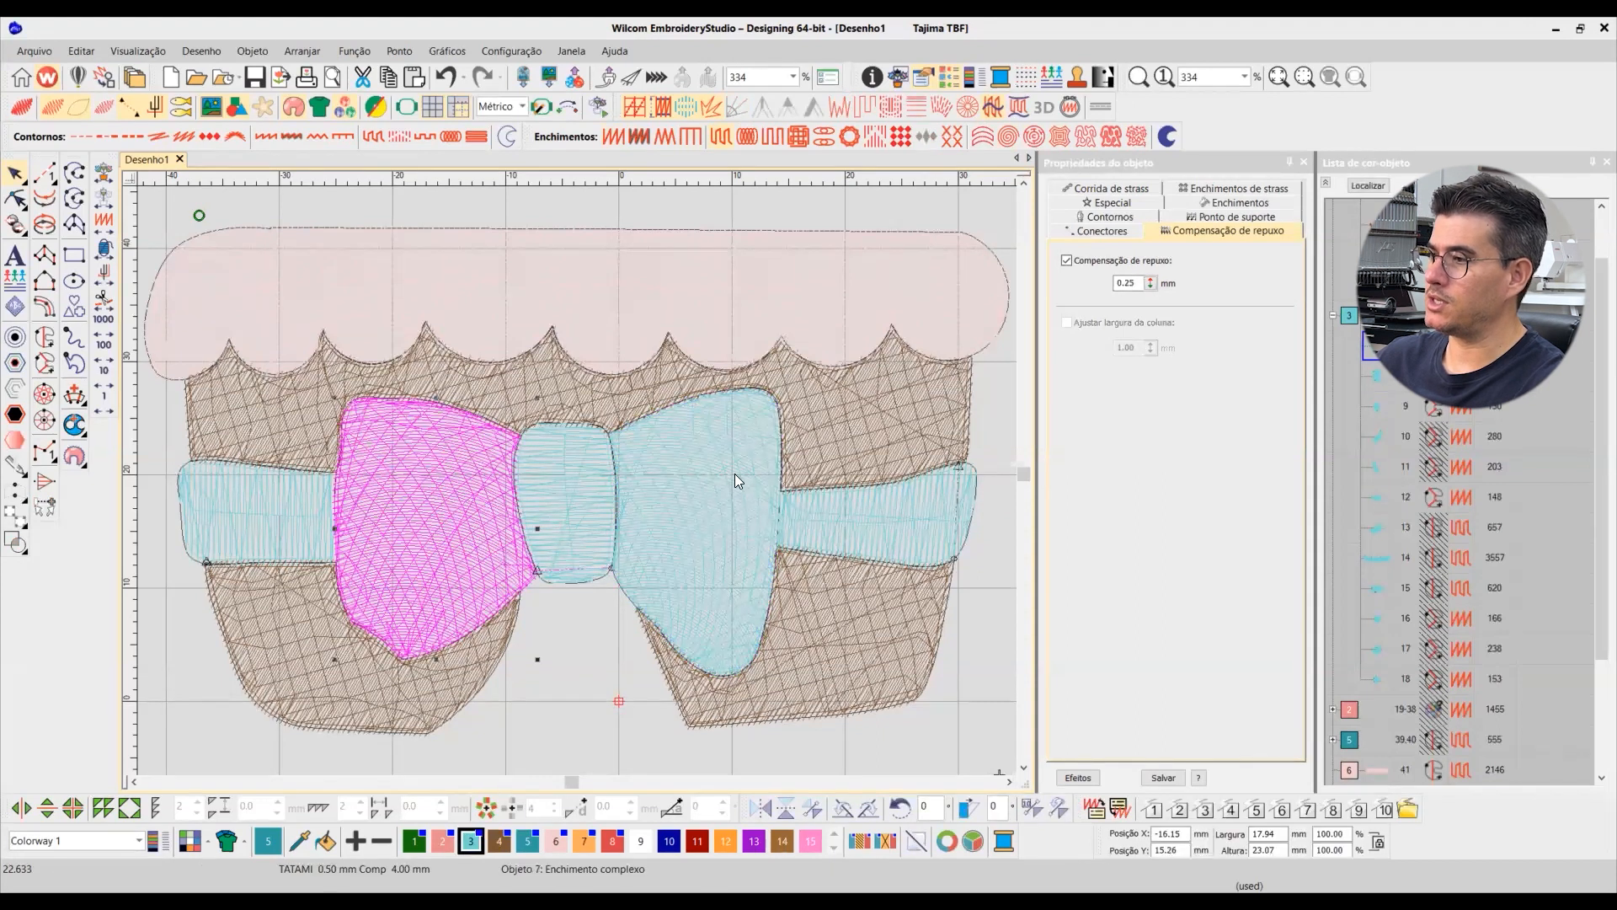
Step: Set the pull compensation of both bow loops, all brown basket fills and the pink trim to 0.45 mm and preview the realistic stitches
left_click(735, 474)
left_click(461, 477, "ctrl")
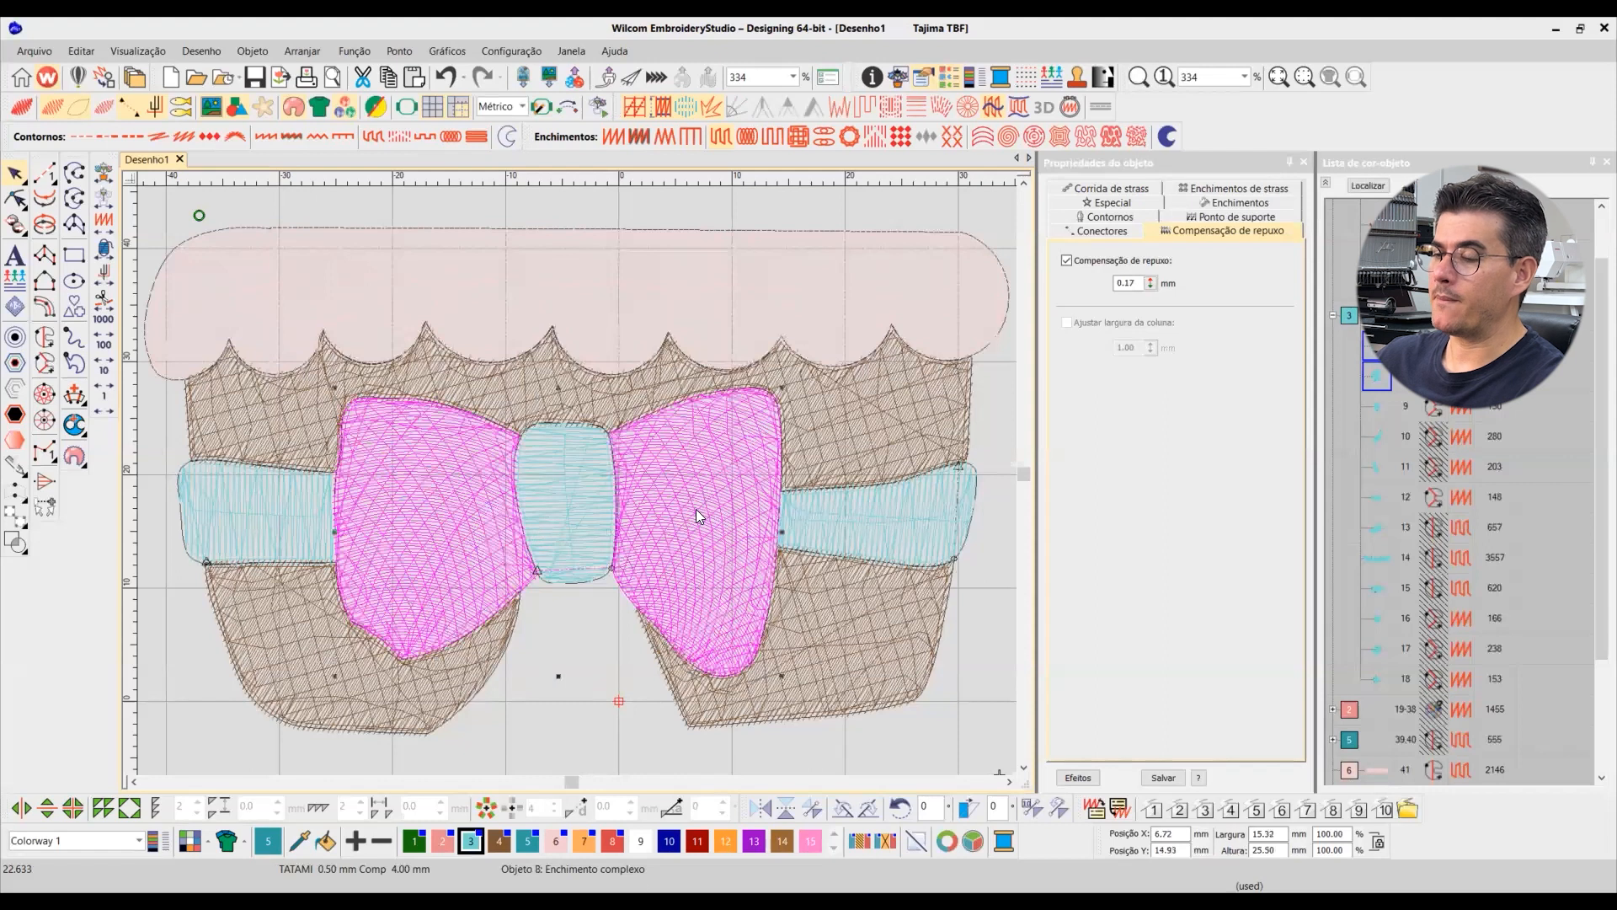
left_click(854, 435, "ctrl")
left_click(438, 677, "ctrl")
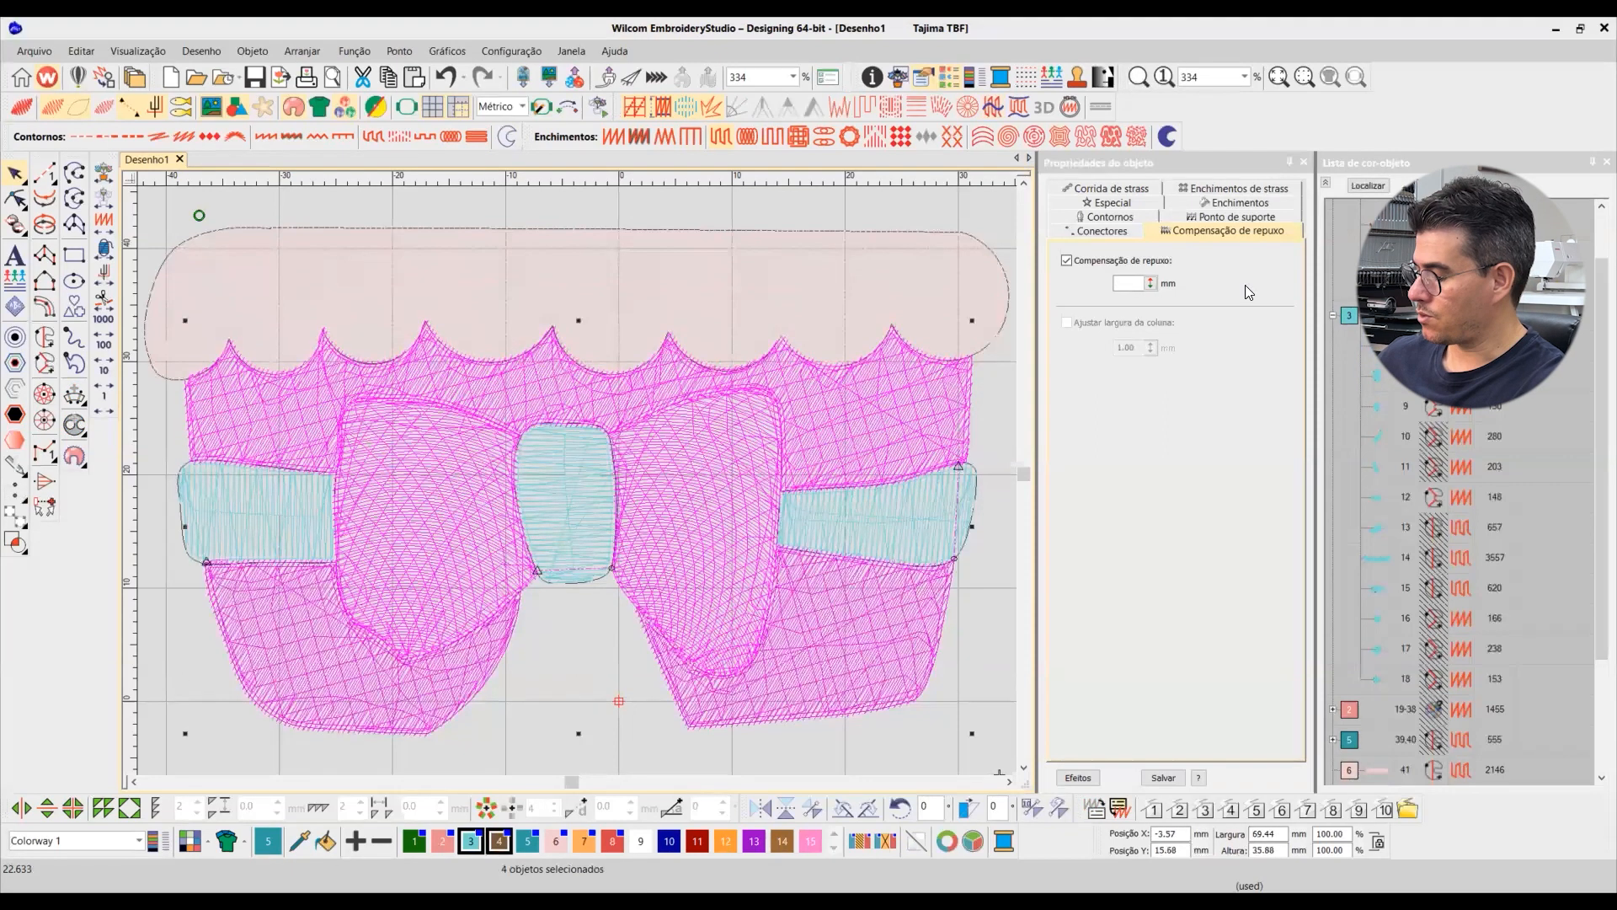
left_click(1127, 284)
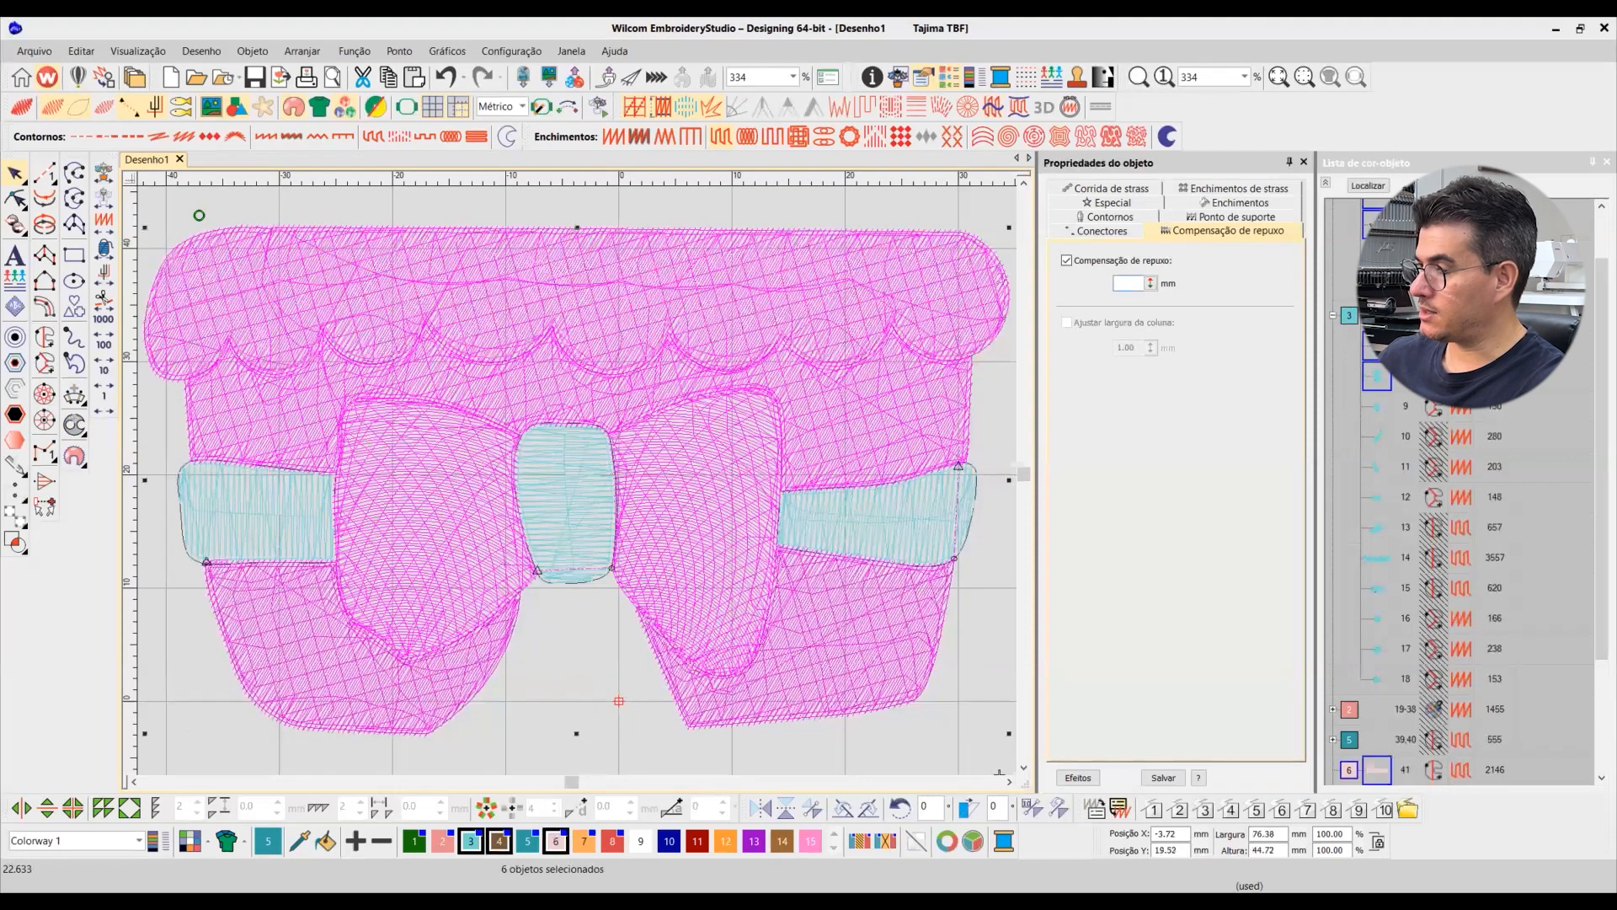
type("0.45")
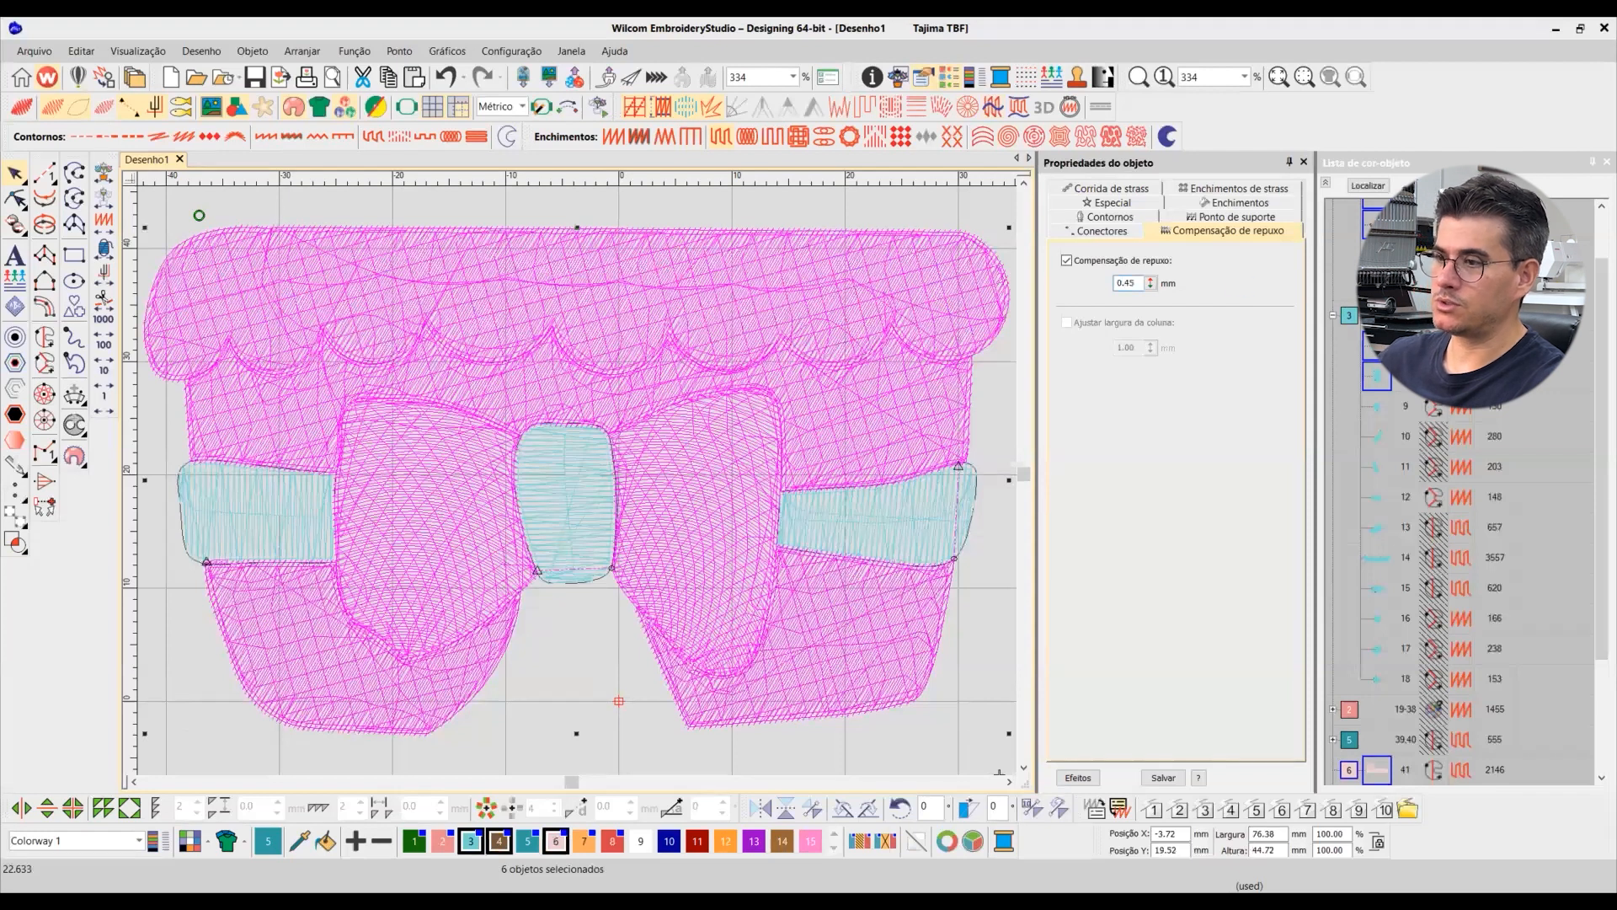
key("Return")
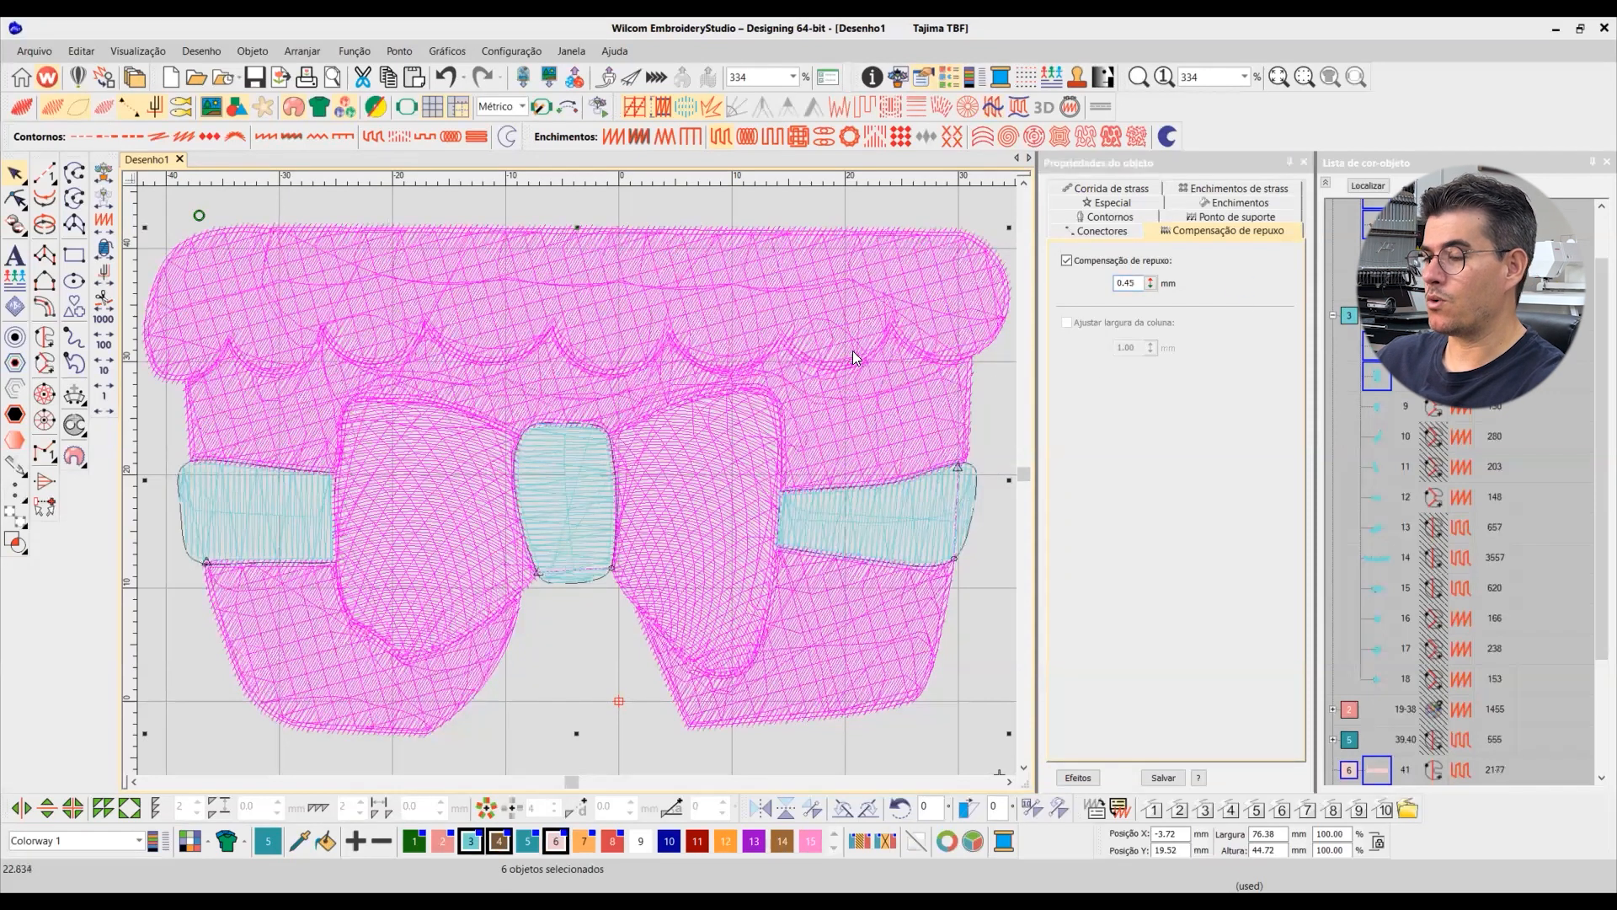
key("shift+t")
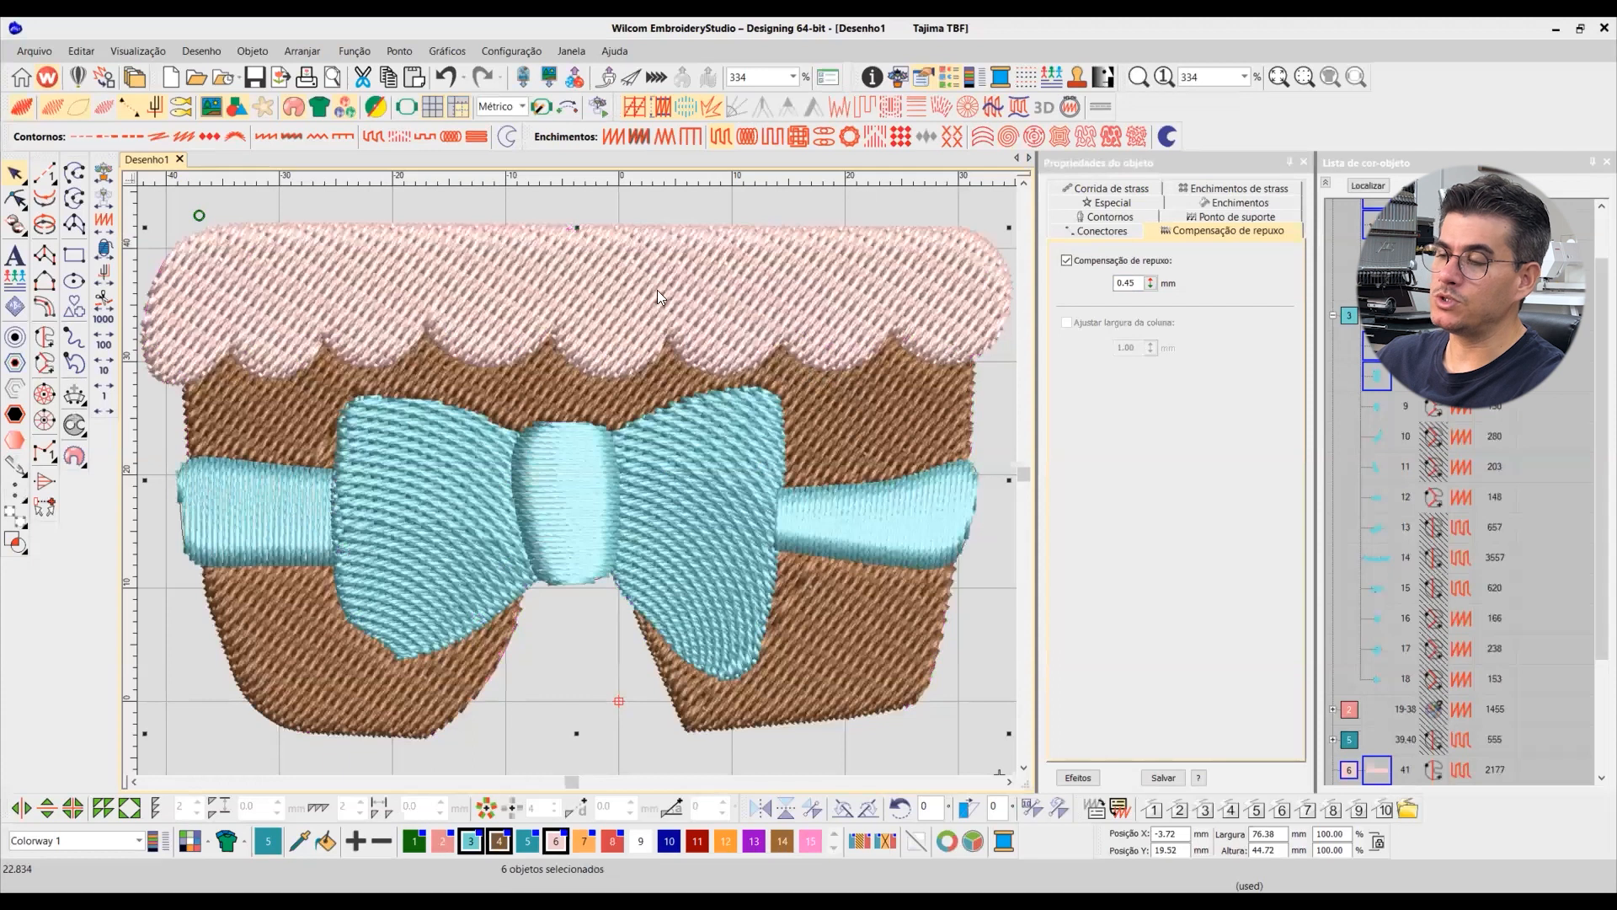
key("shift+t")
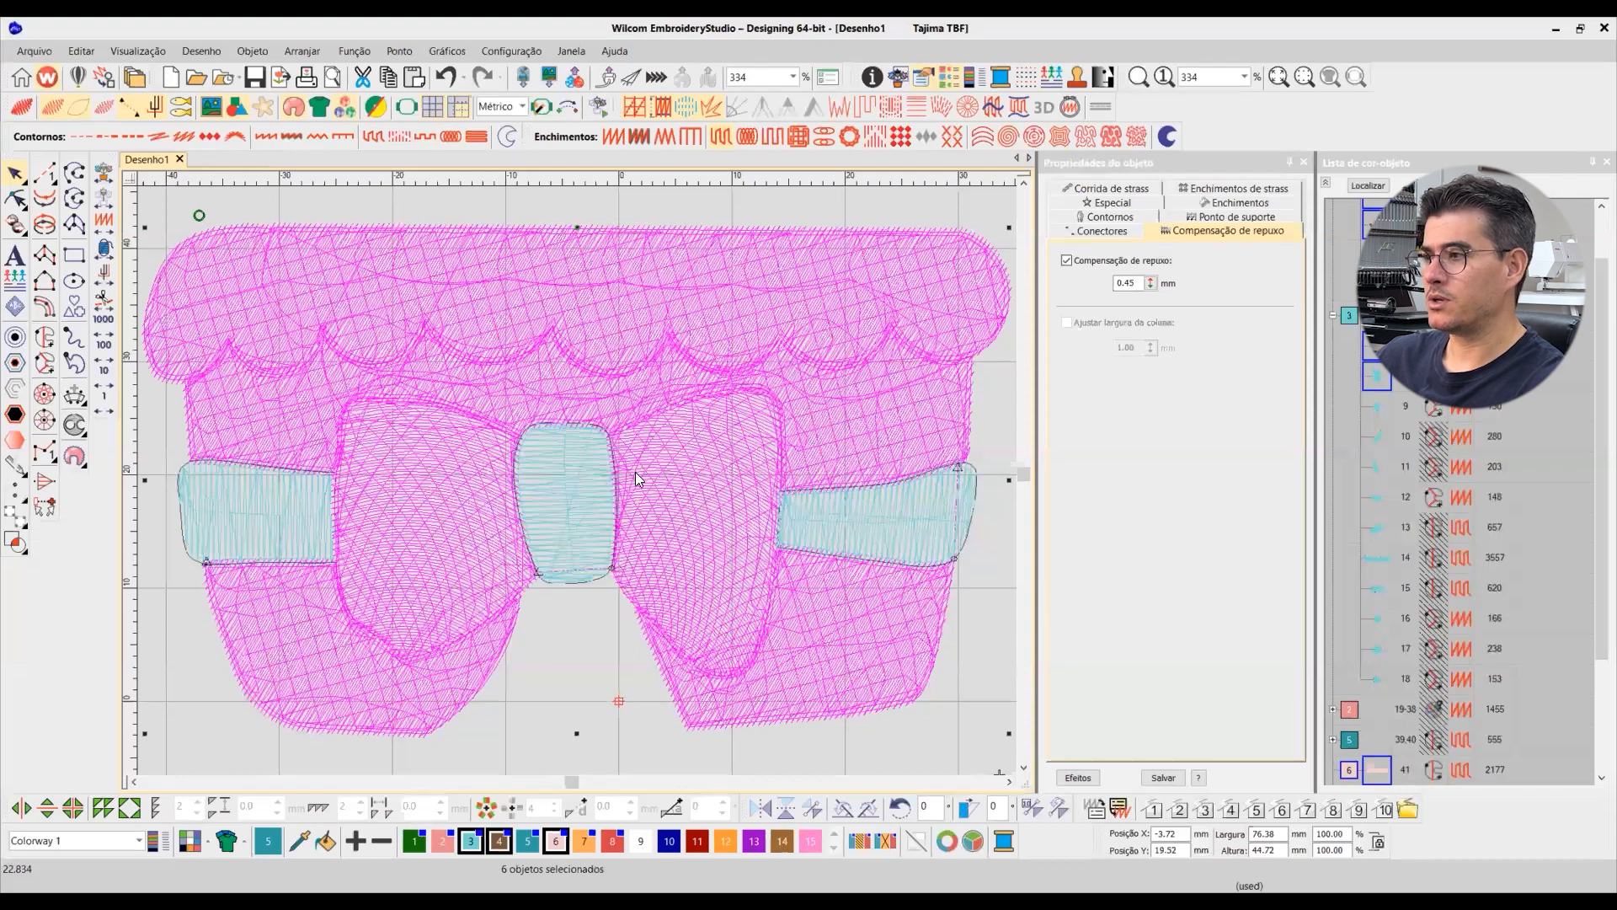
Step: Set the pull compensation of both ribbon bands and the bow knot to 0.45 mm and show the realistic rendering
left_click(823, 505)
key("t")
key("t")
left_click(590, 475, "ctrl")
left_click(292, 501, "ctrl")
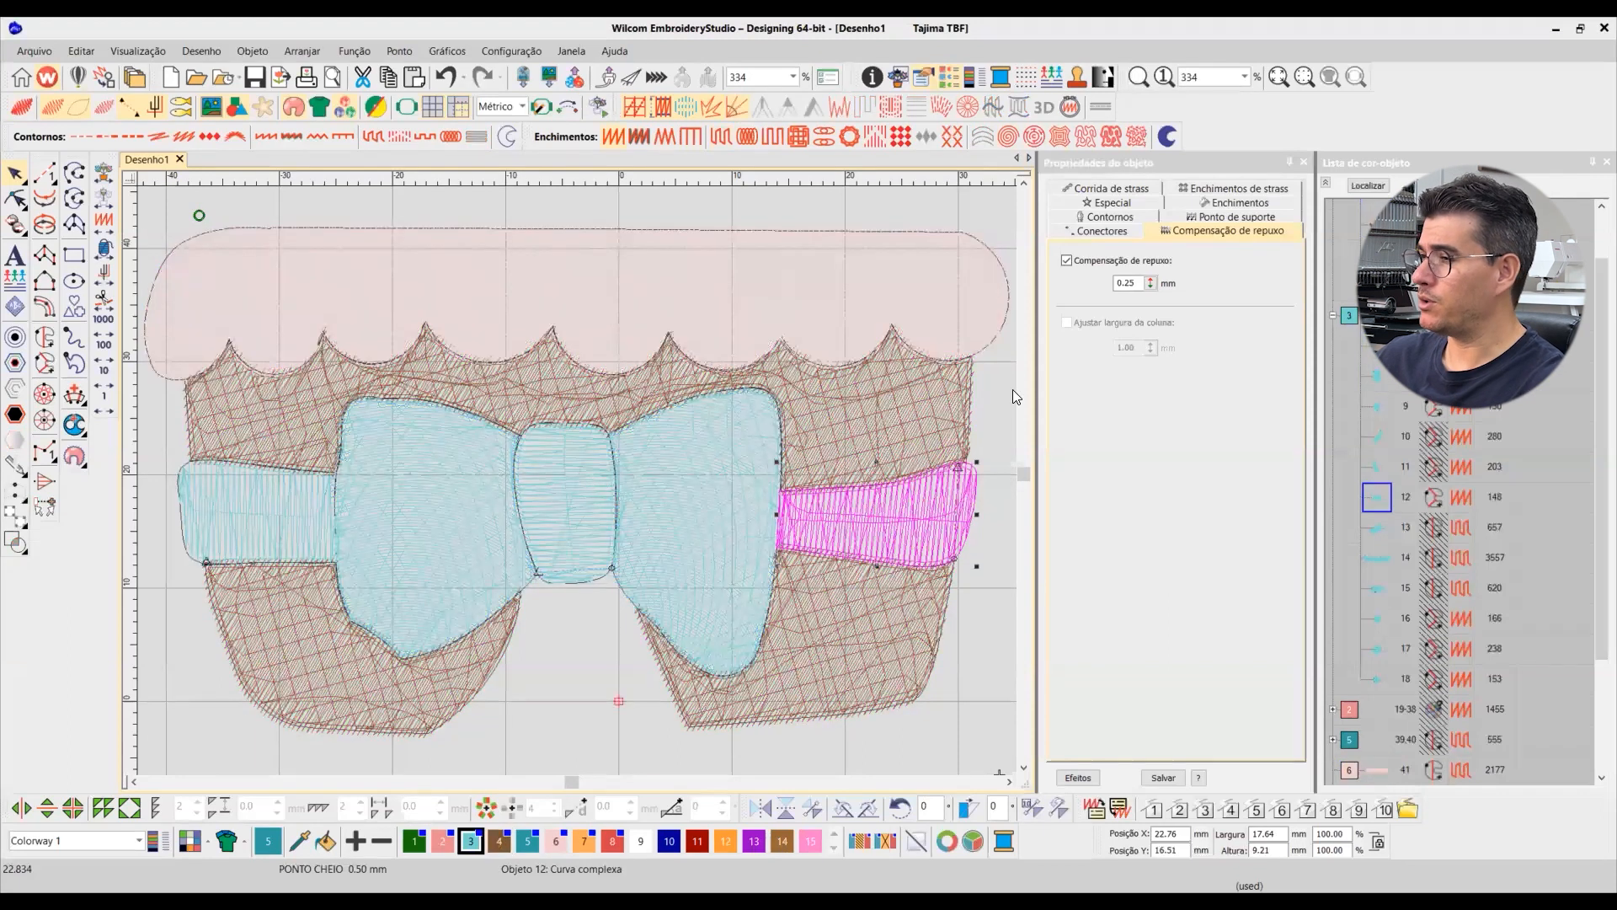
double_click(1131, 283)
type("45")
key("Return")
left_click(24, 106)
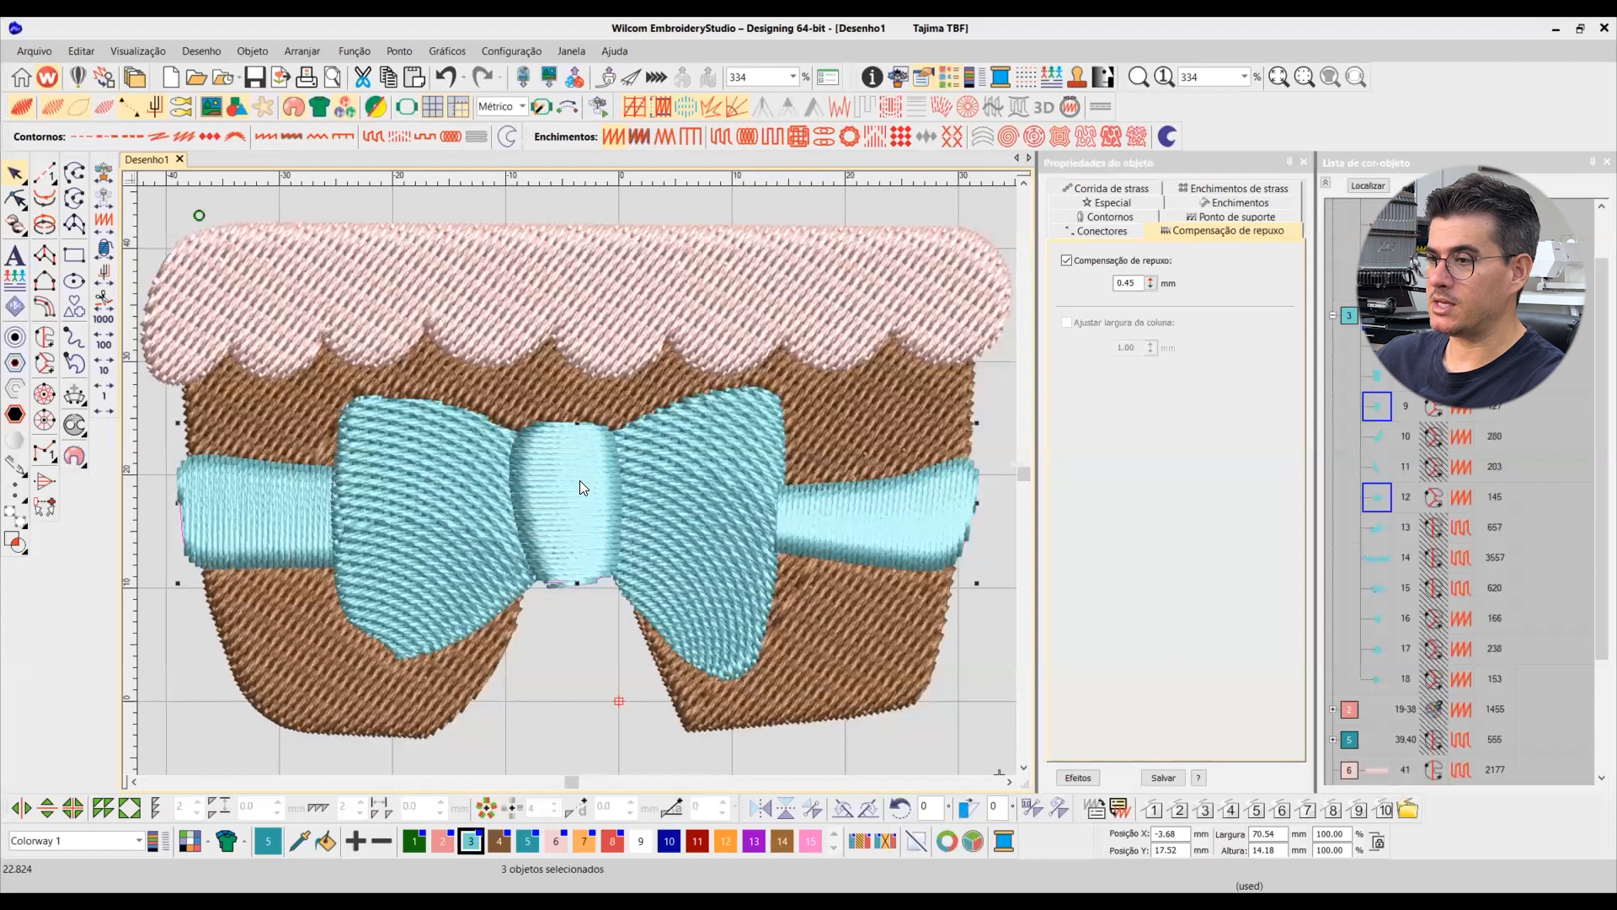
Step: Clear the selection, review the whole basket design and check the pull compensation of the red dashes on the pink trim
scroll(580, 481, "down", 4)
key("Escape")
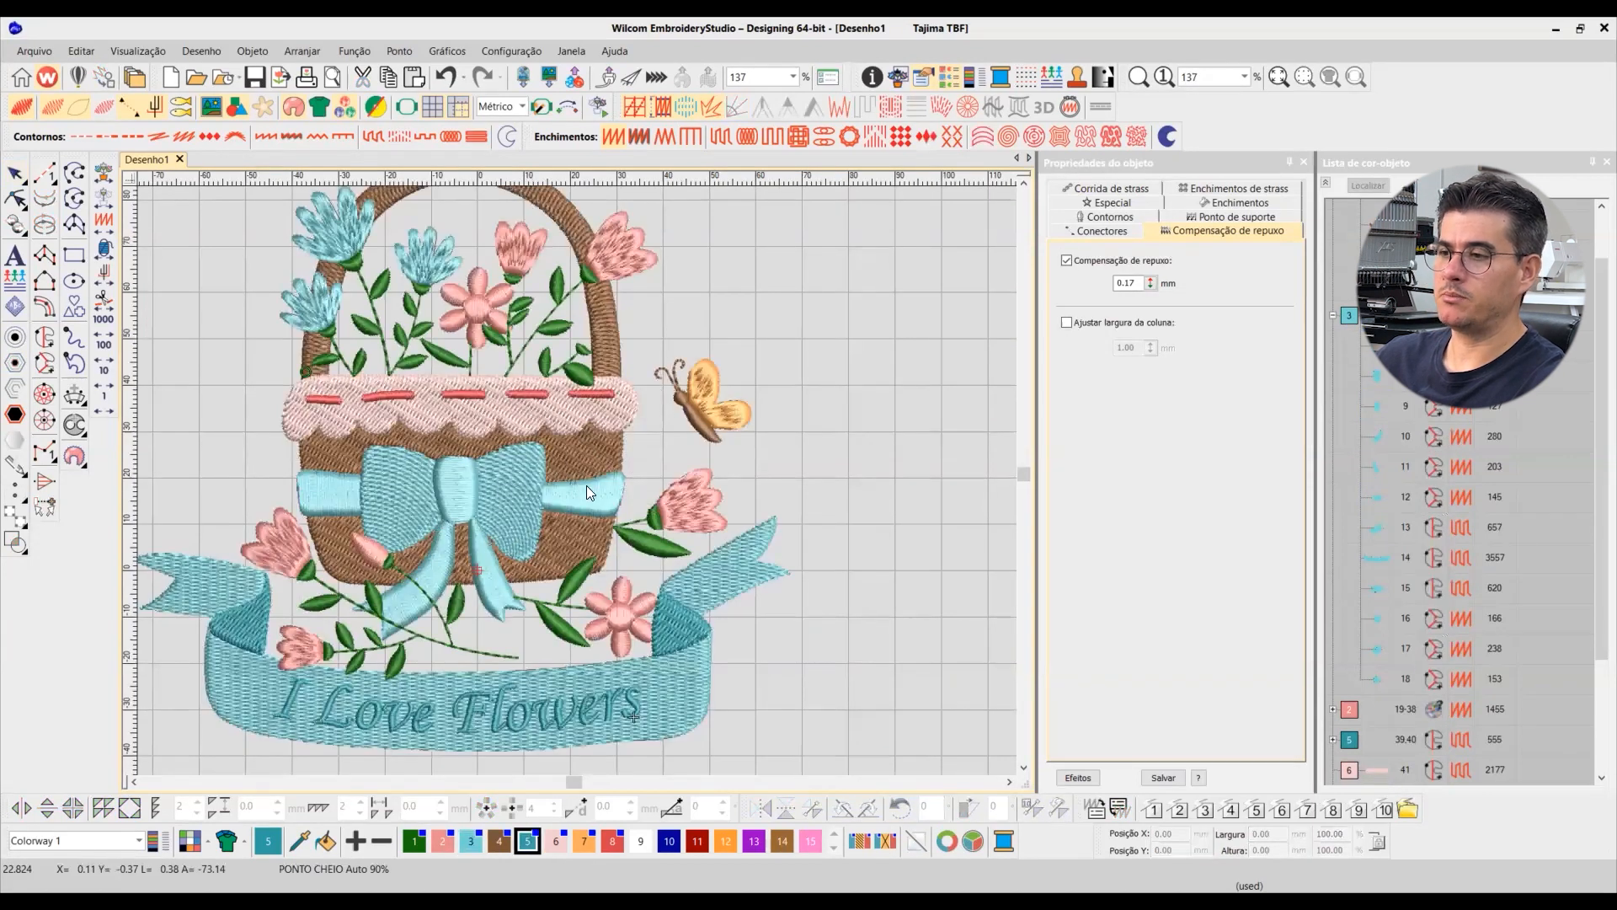
scroll(460, 472, "up", 2)
scroll(387, 546, "down", 2)
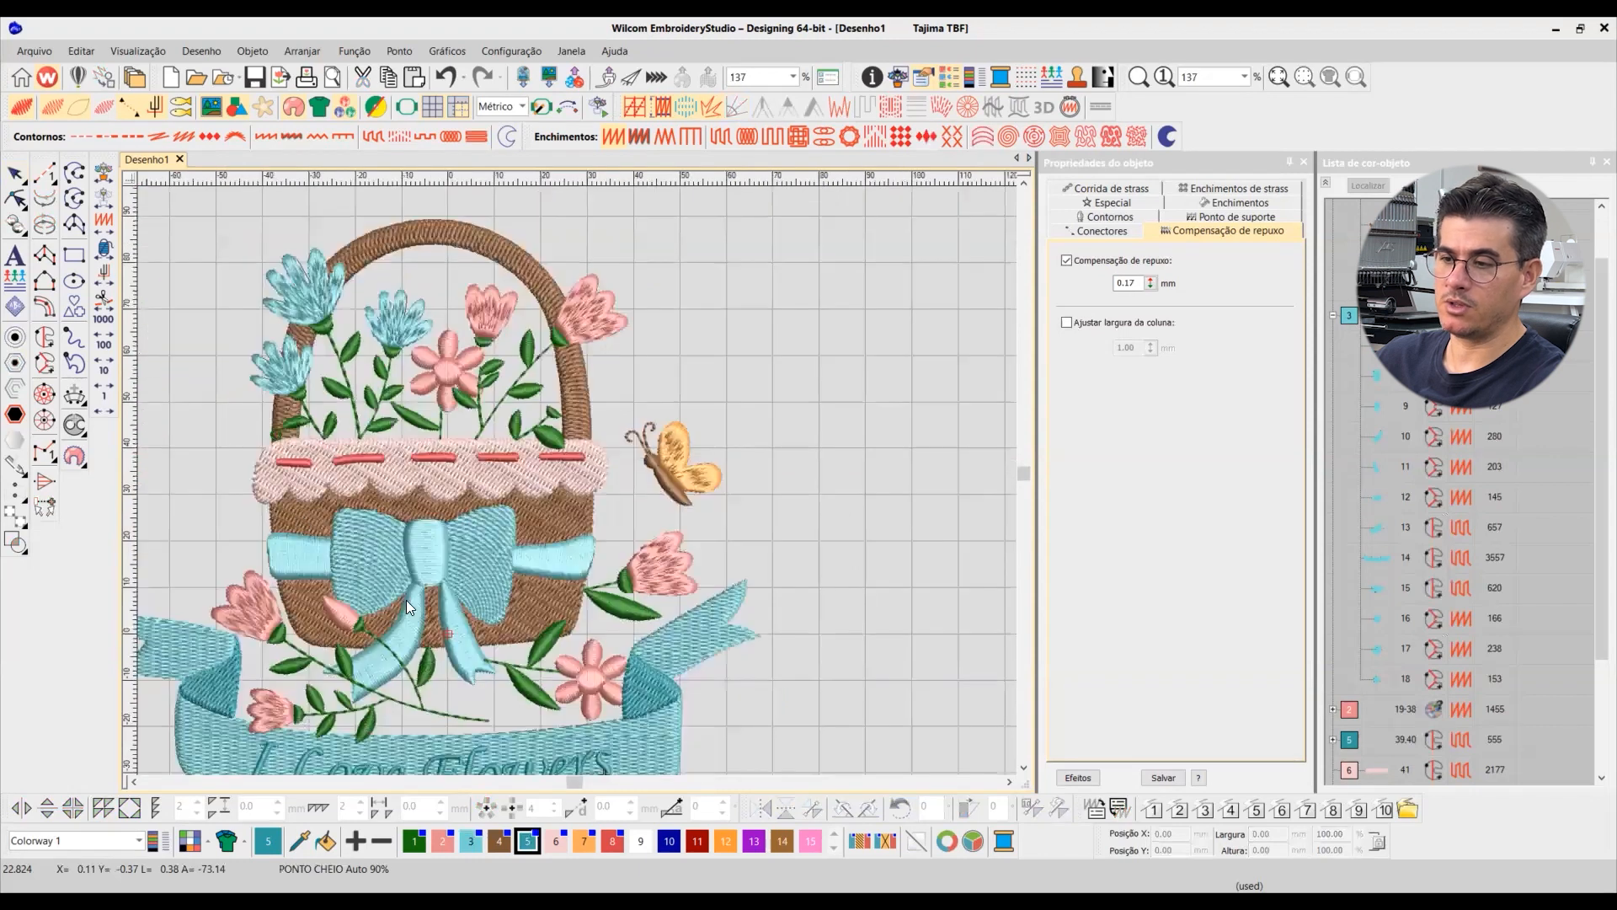
scroll(636, 465, "up", 2)
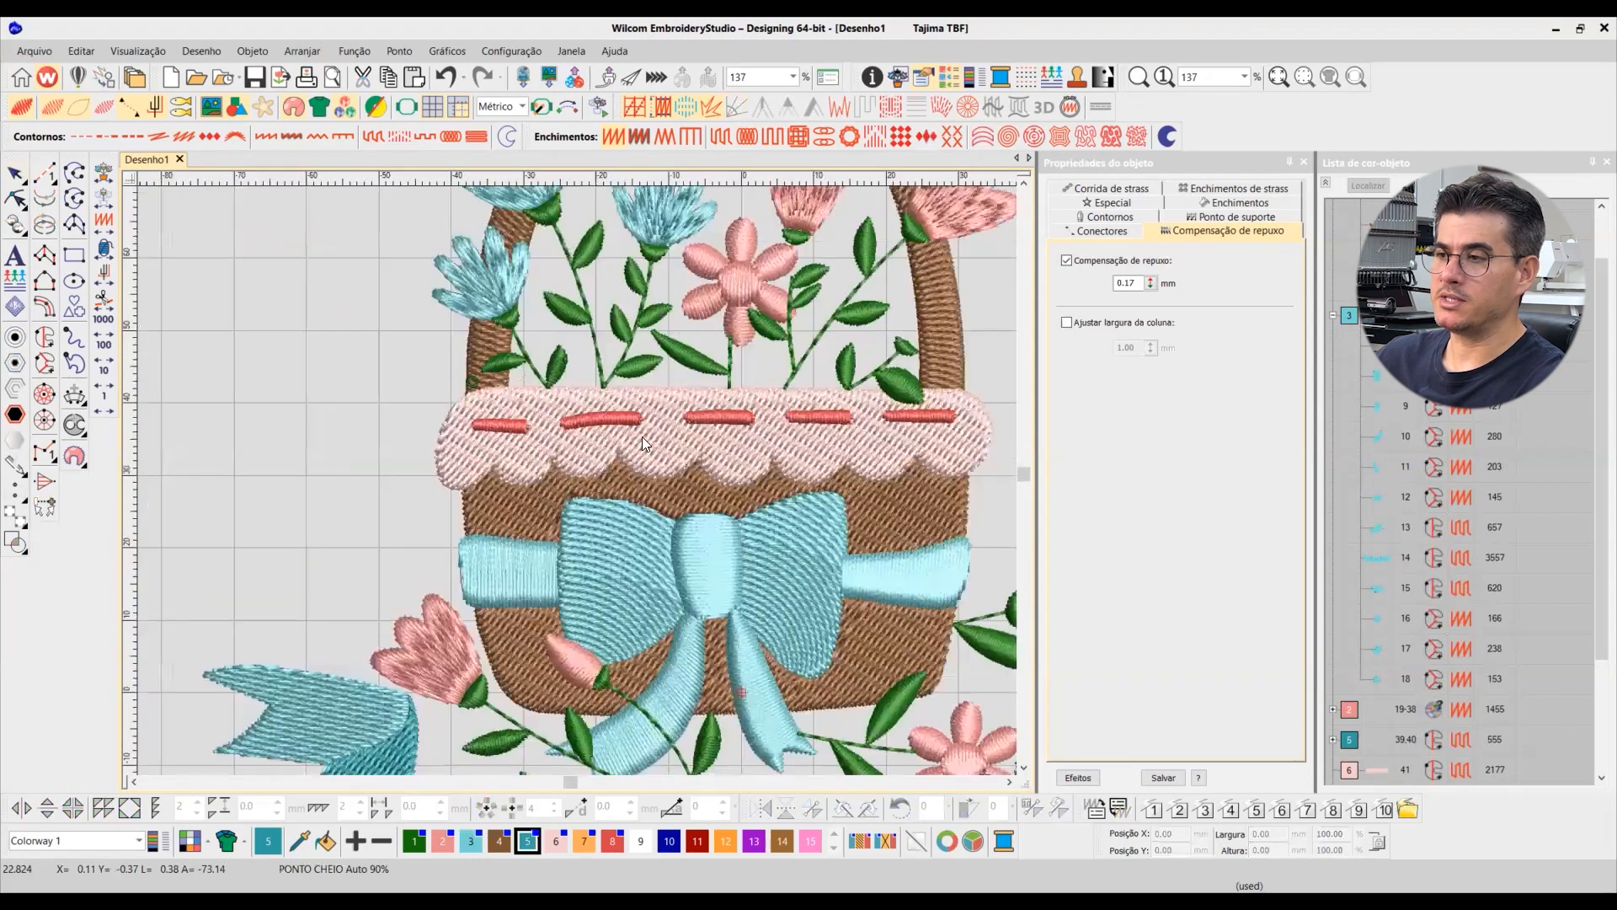
scroll(545, 496, "up", 1)
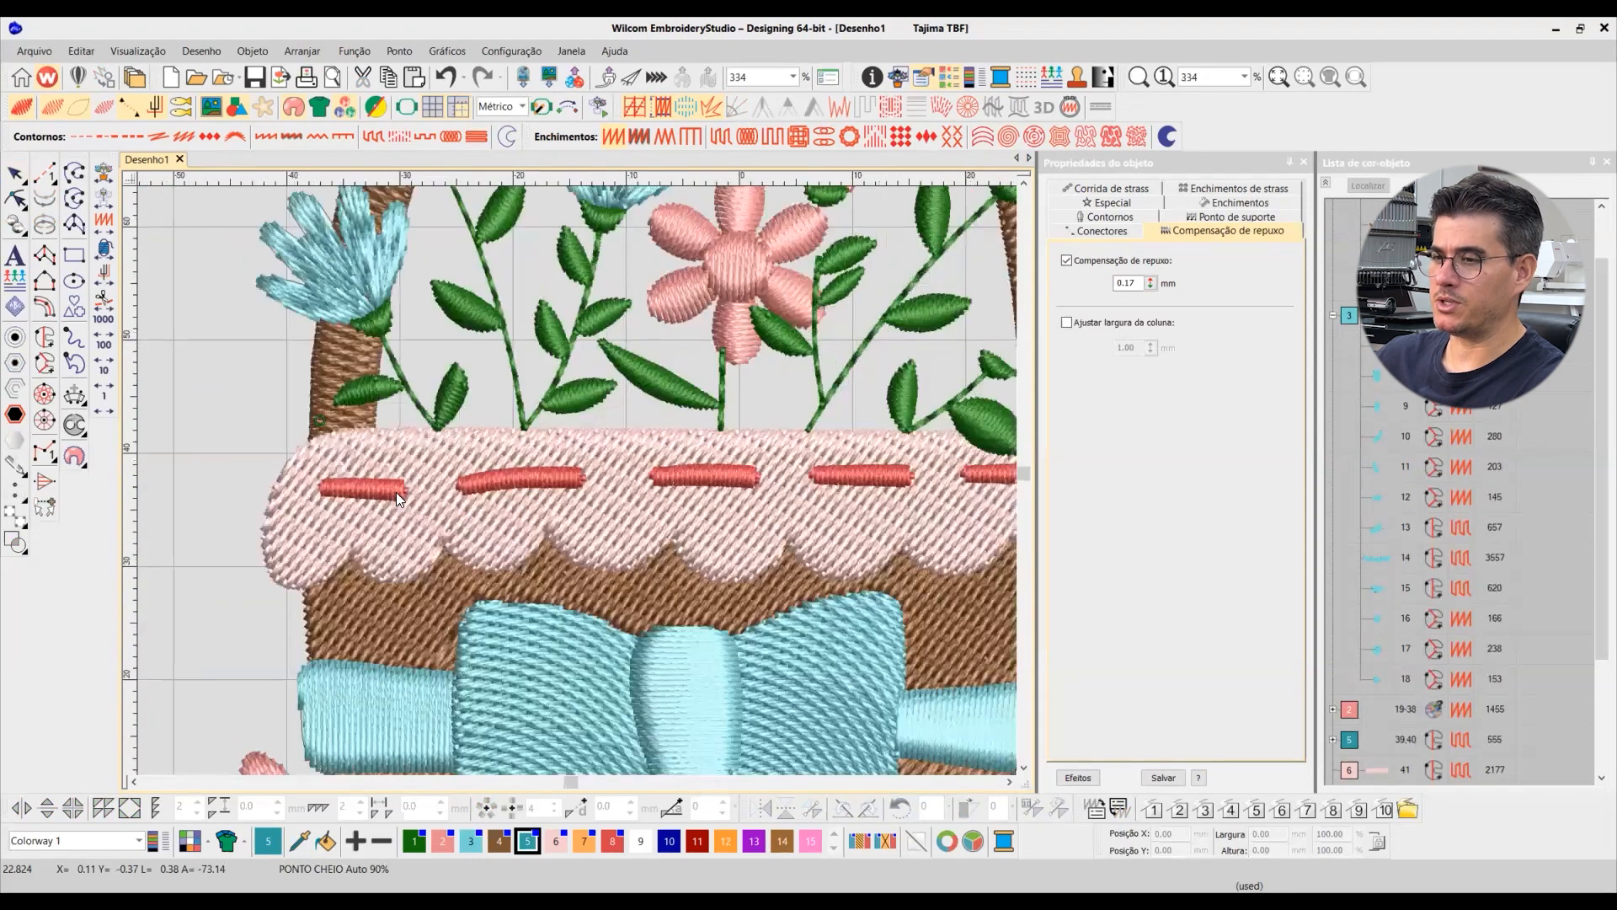
left_click(536, 492)
left_click(526, 481)
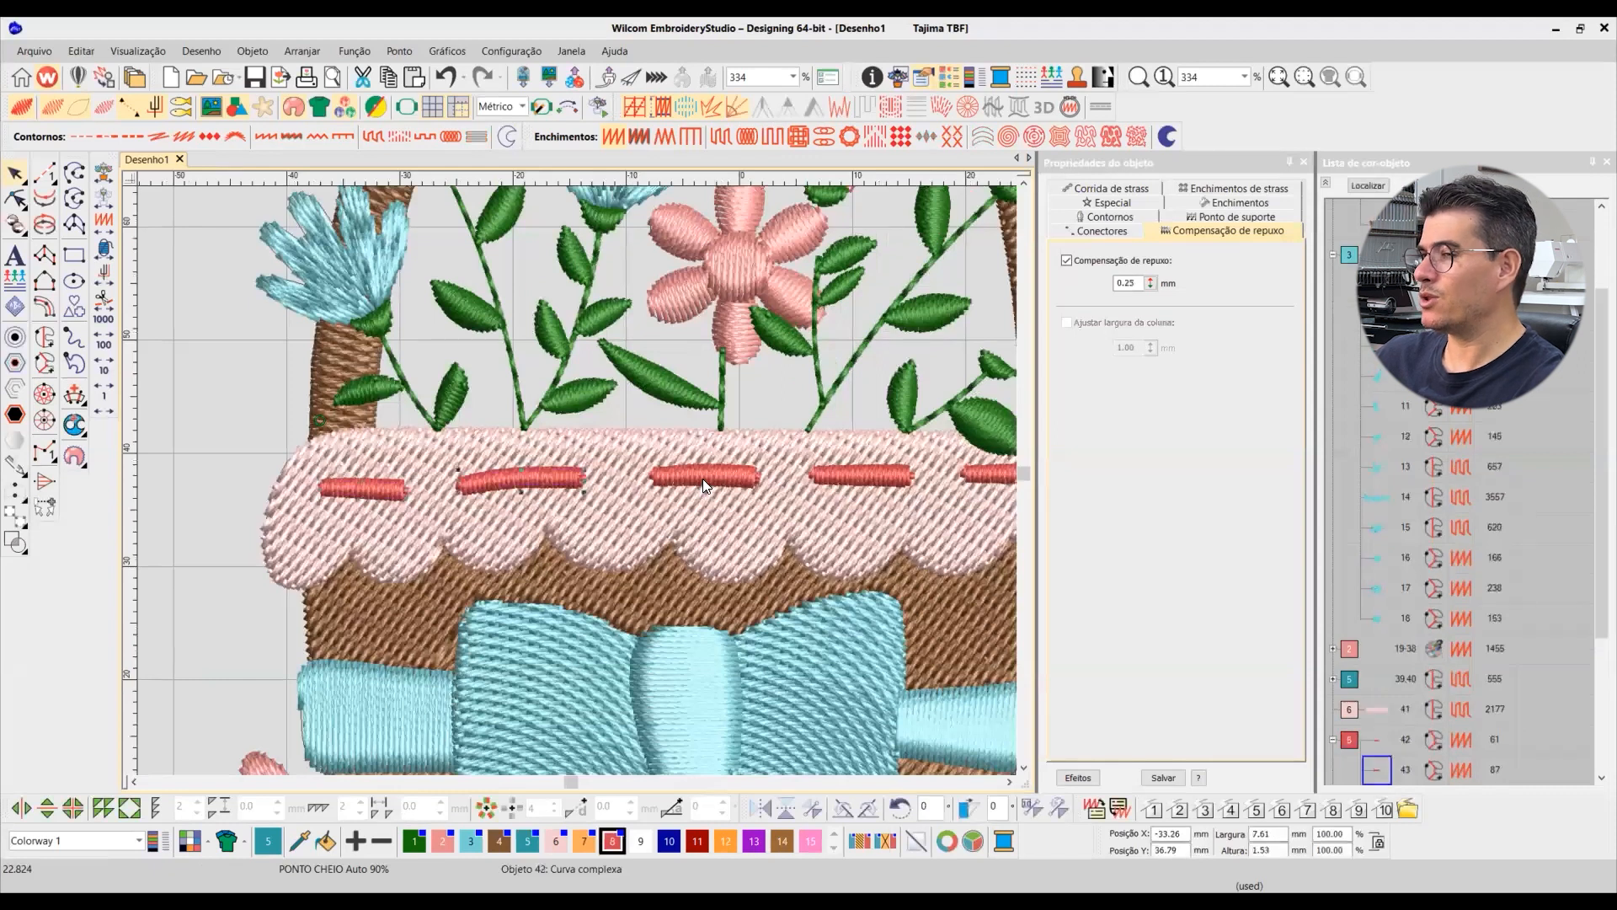
left_click(704, 482)
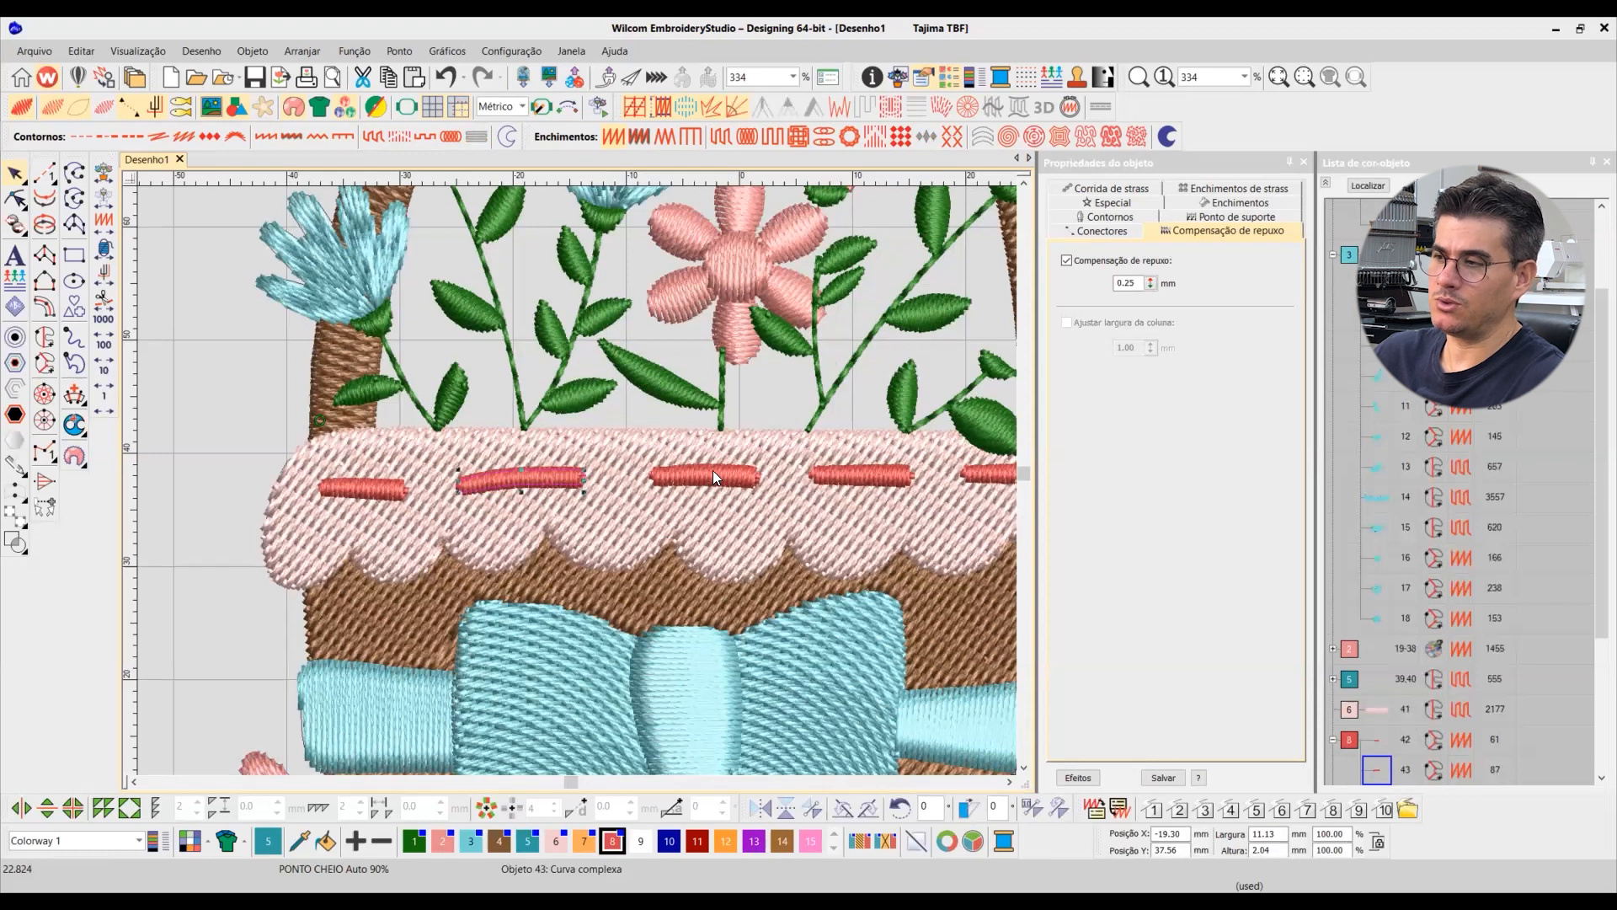
Step: Check the pull compensation of the pink trim fill beneath the right-hand red dashes and deselect it
left_click(1011, 782)
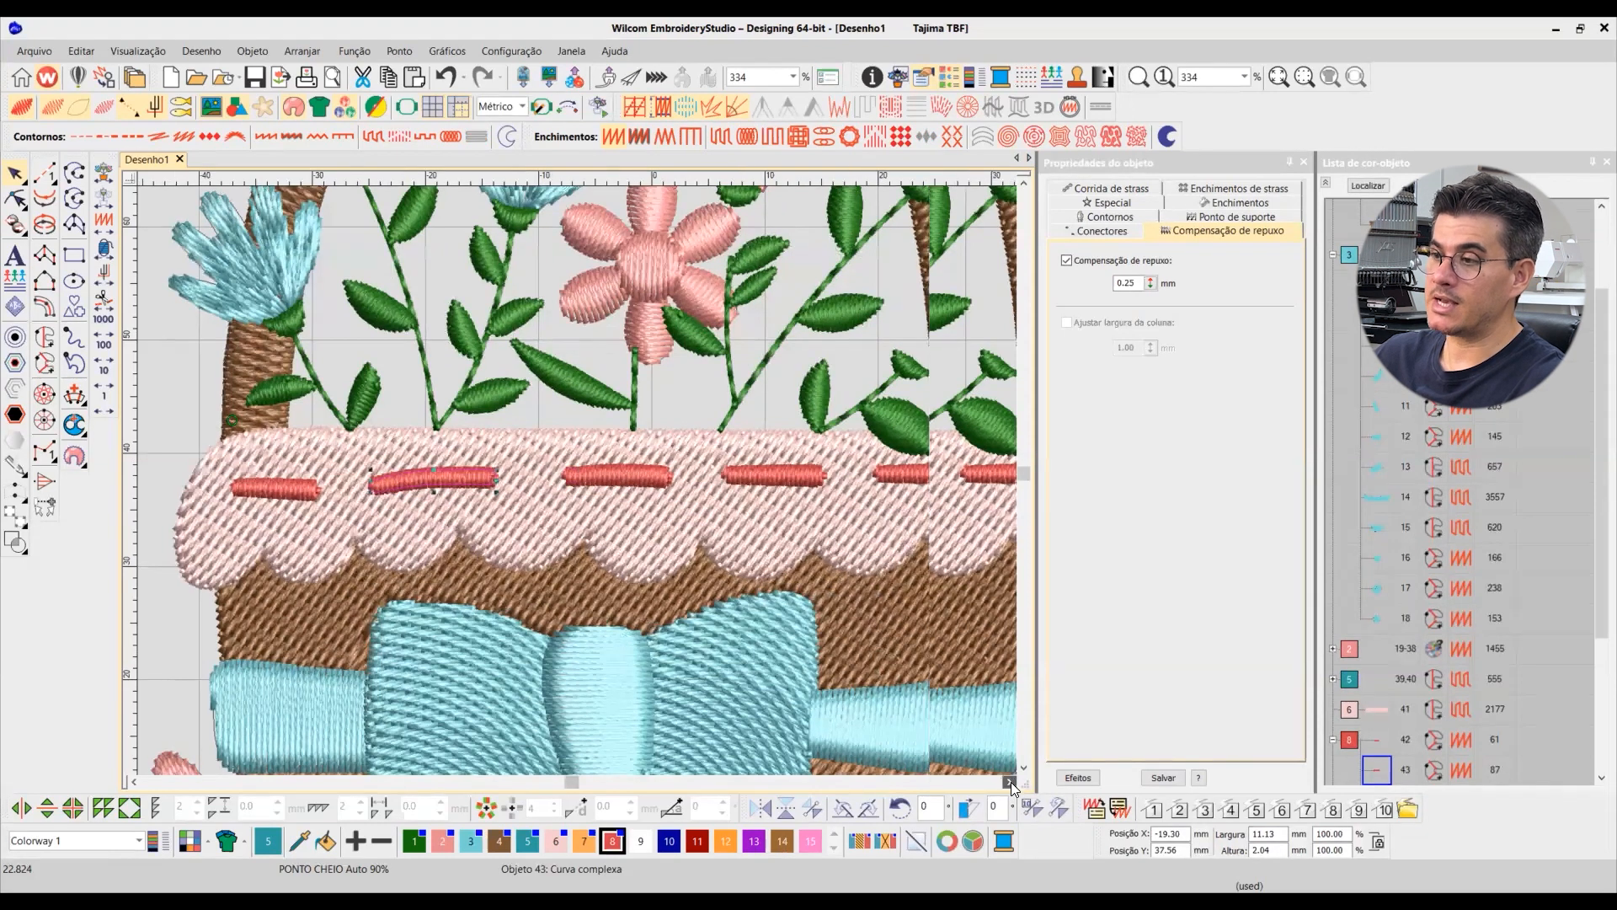
left_click(809, 481)
left_click(701, 538)
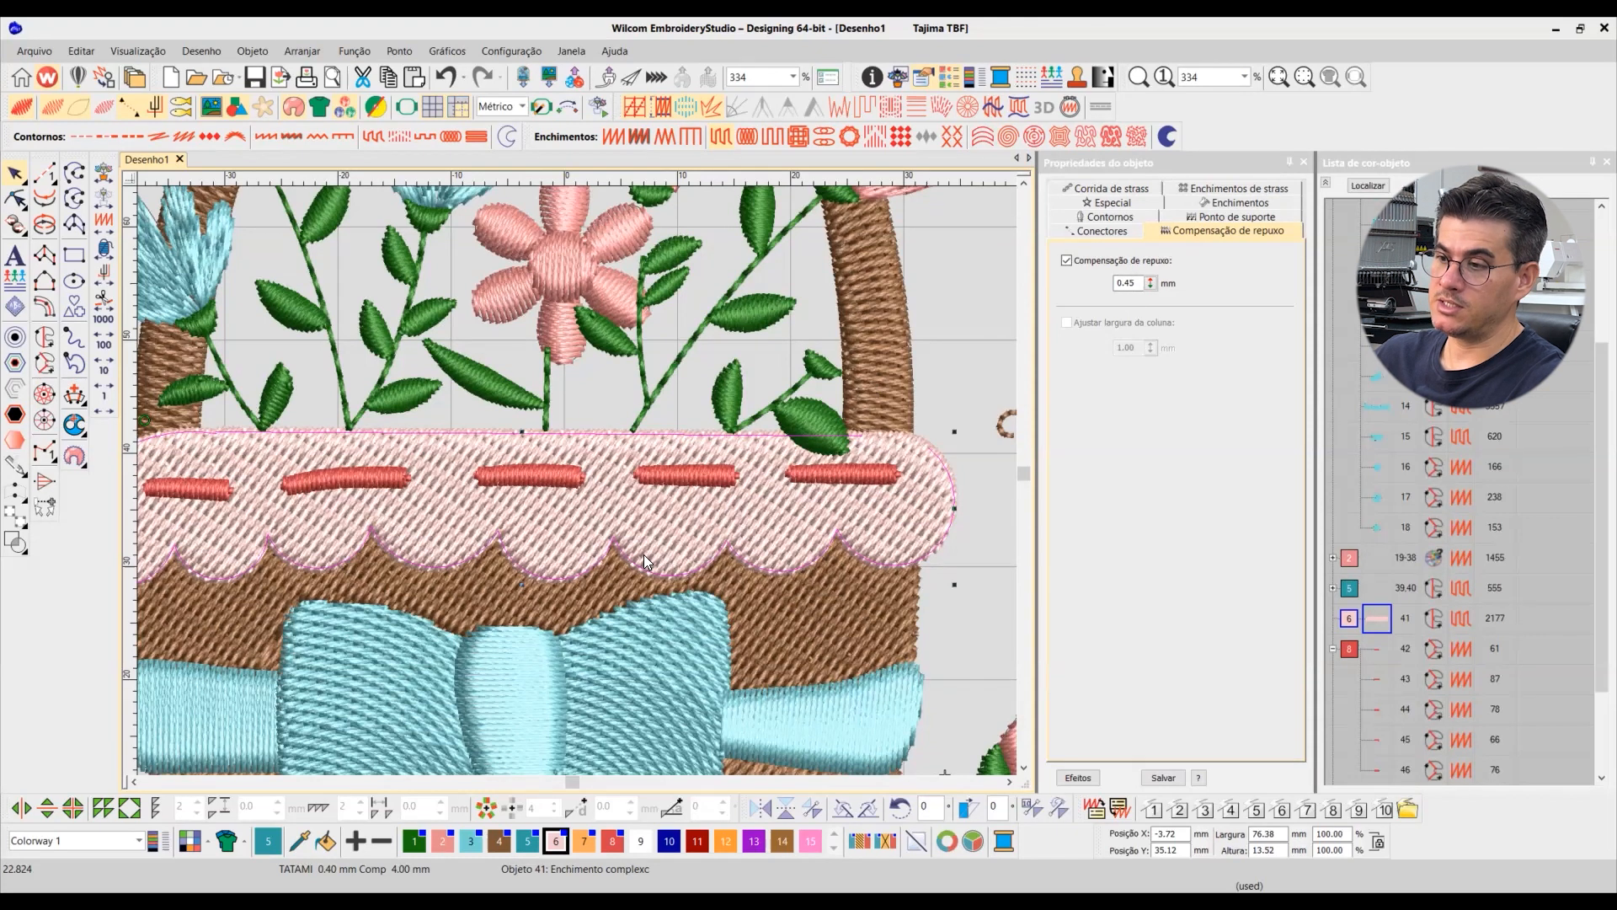
left_click(986, 503)
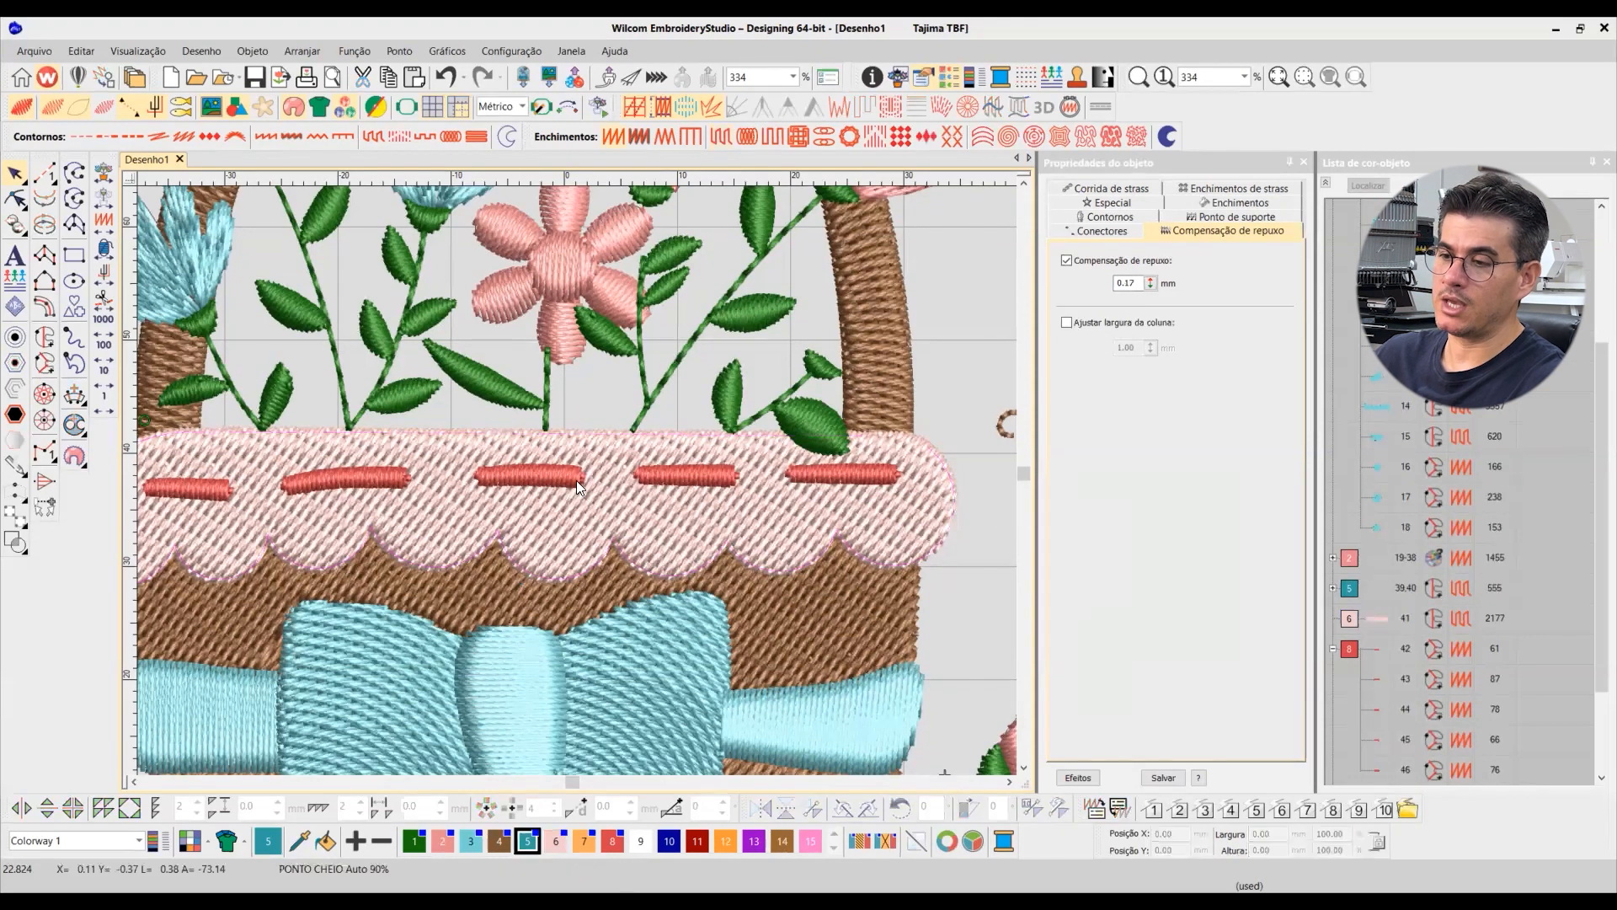
Step: Review the full design and select the dark teal fold at the right end of the lettered banner with the realistic rendering off
scroll(576, 481, "down", 5)
scroll(789, 434, "up", 3)
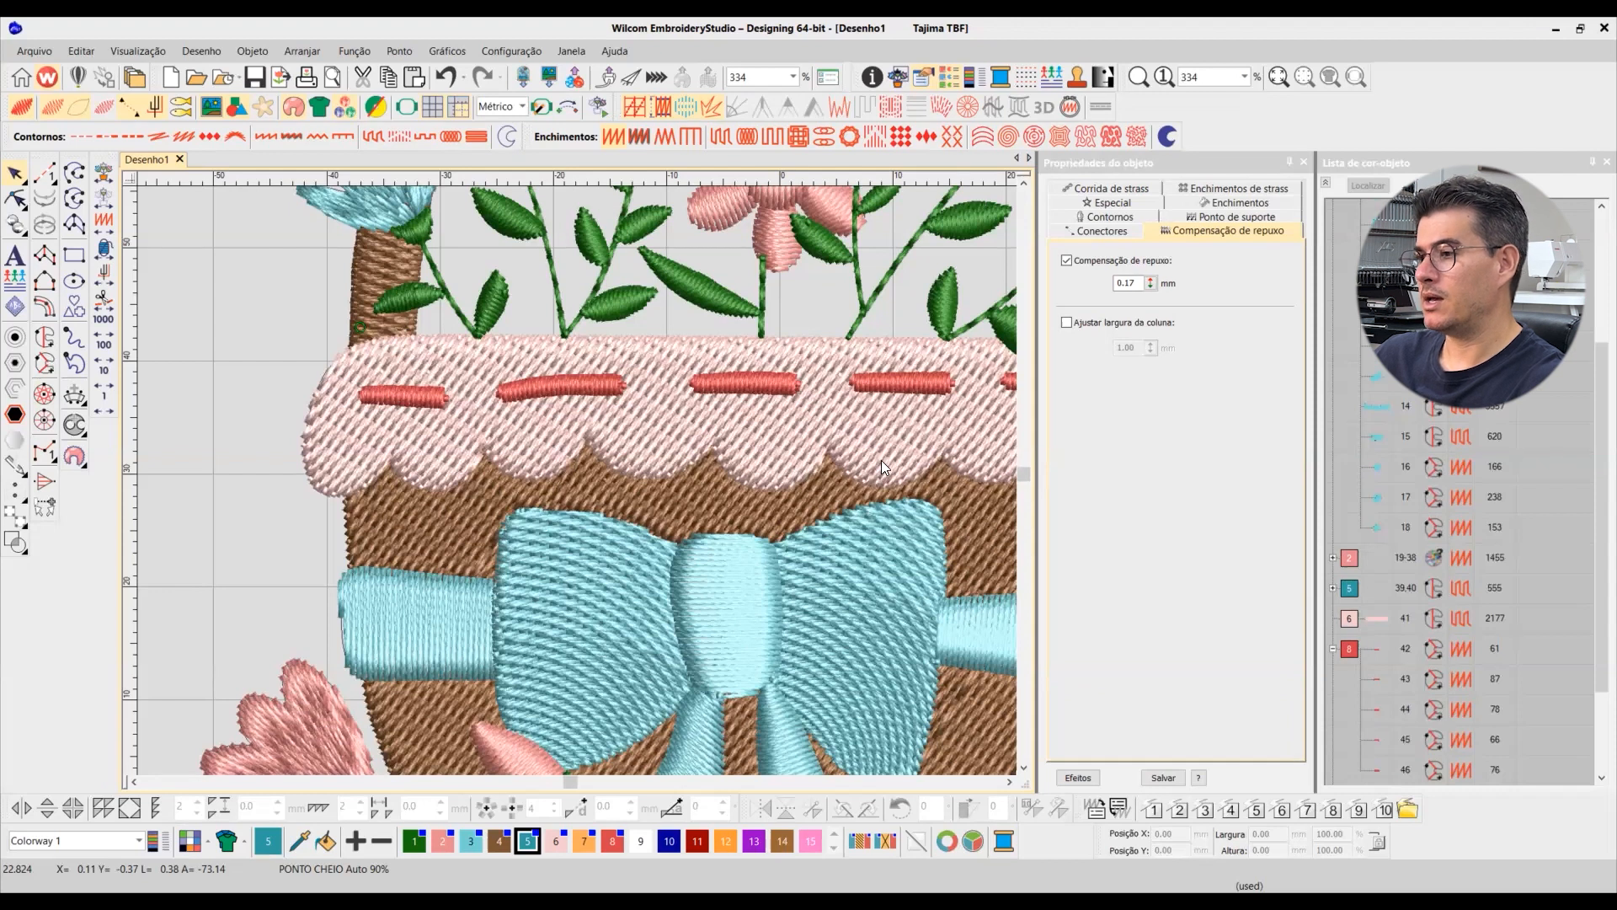
scroll(576, 480, "down", 2)
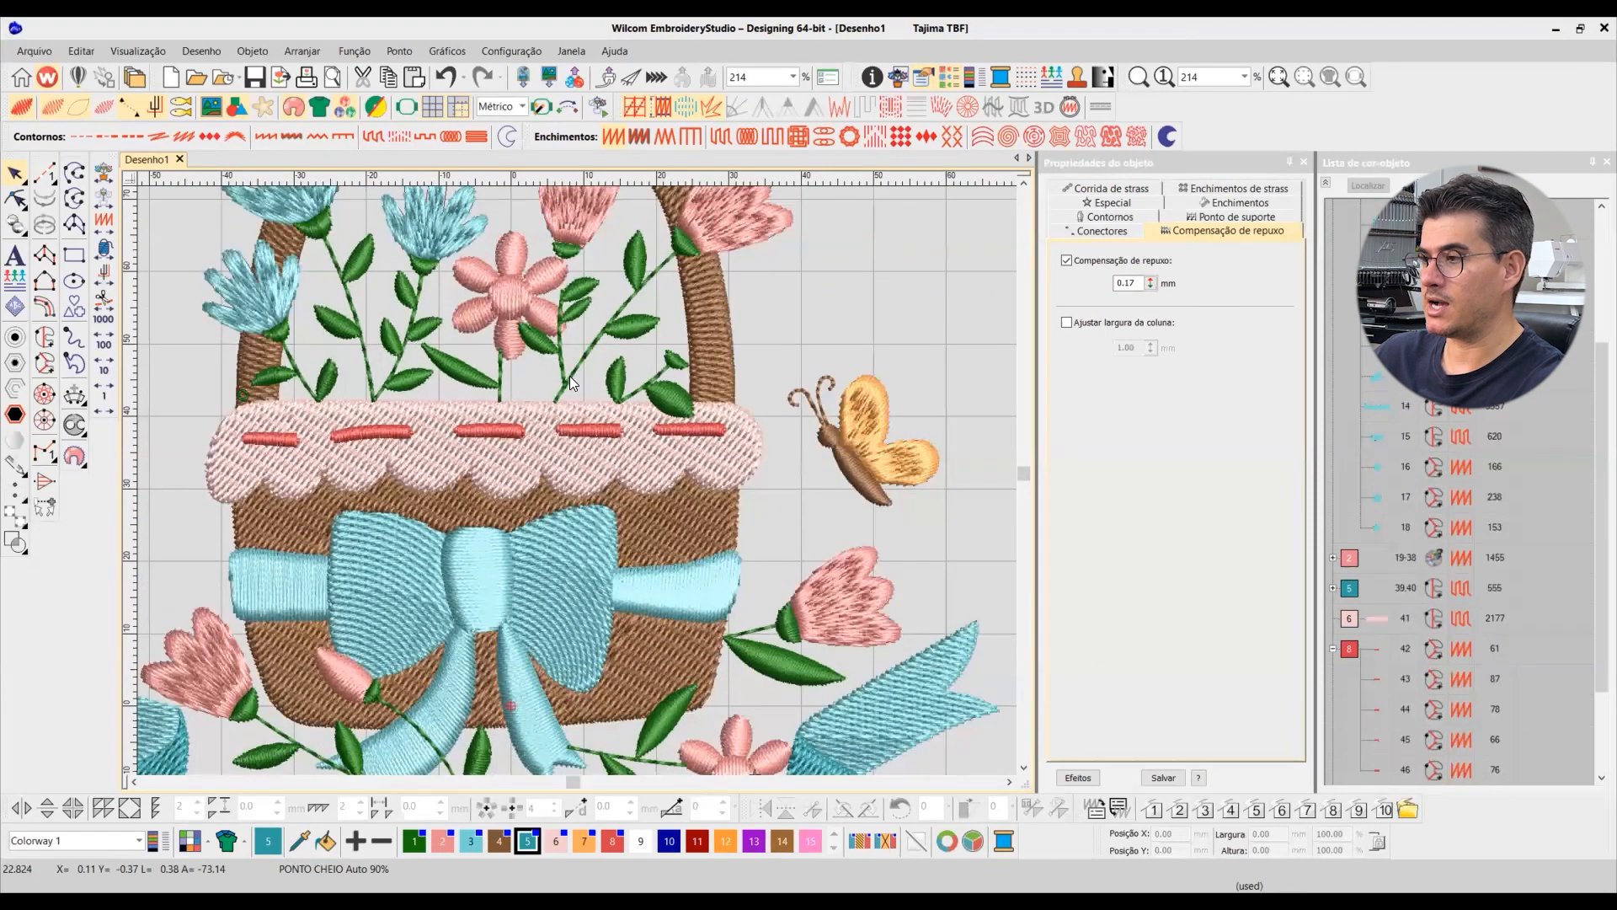
scroll(591, 539, "down", 2)
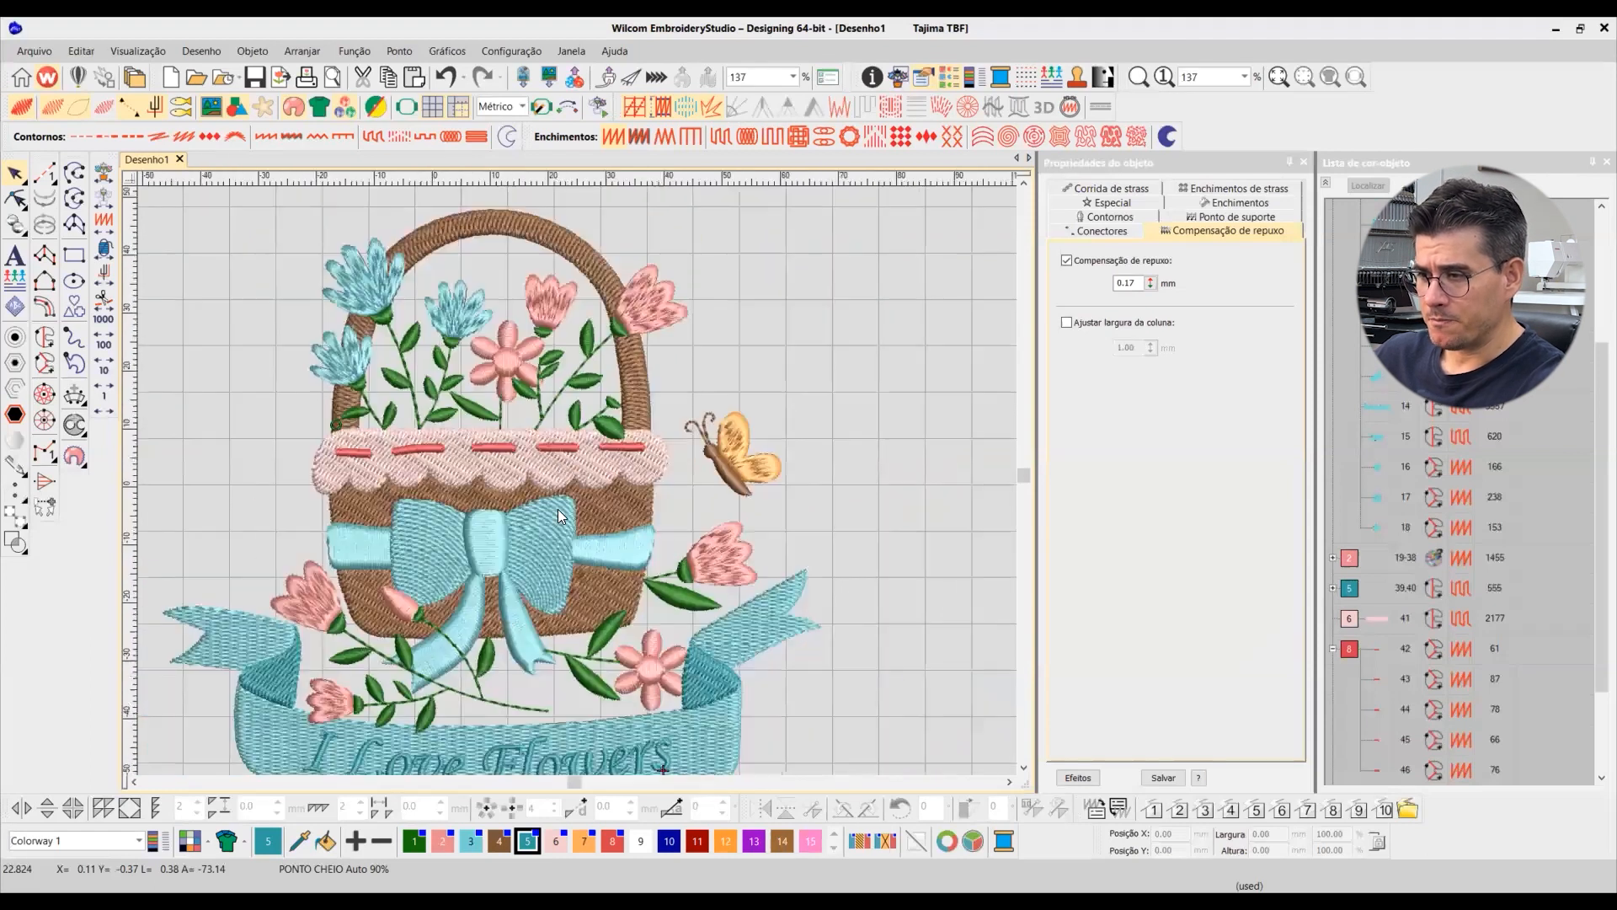
scroll(721, 551, "up", 2)
left_click(758, 562)
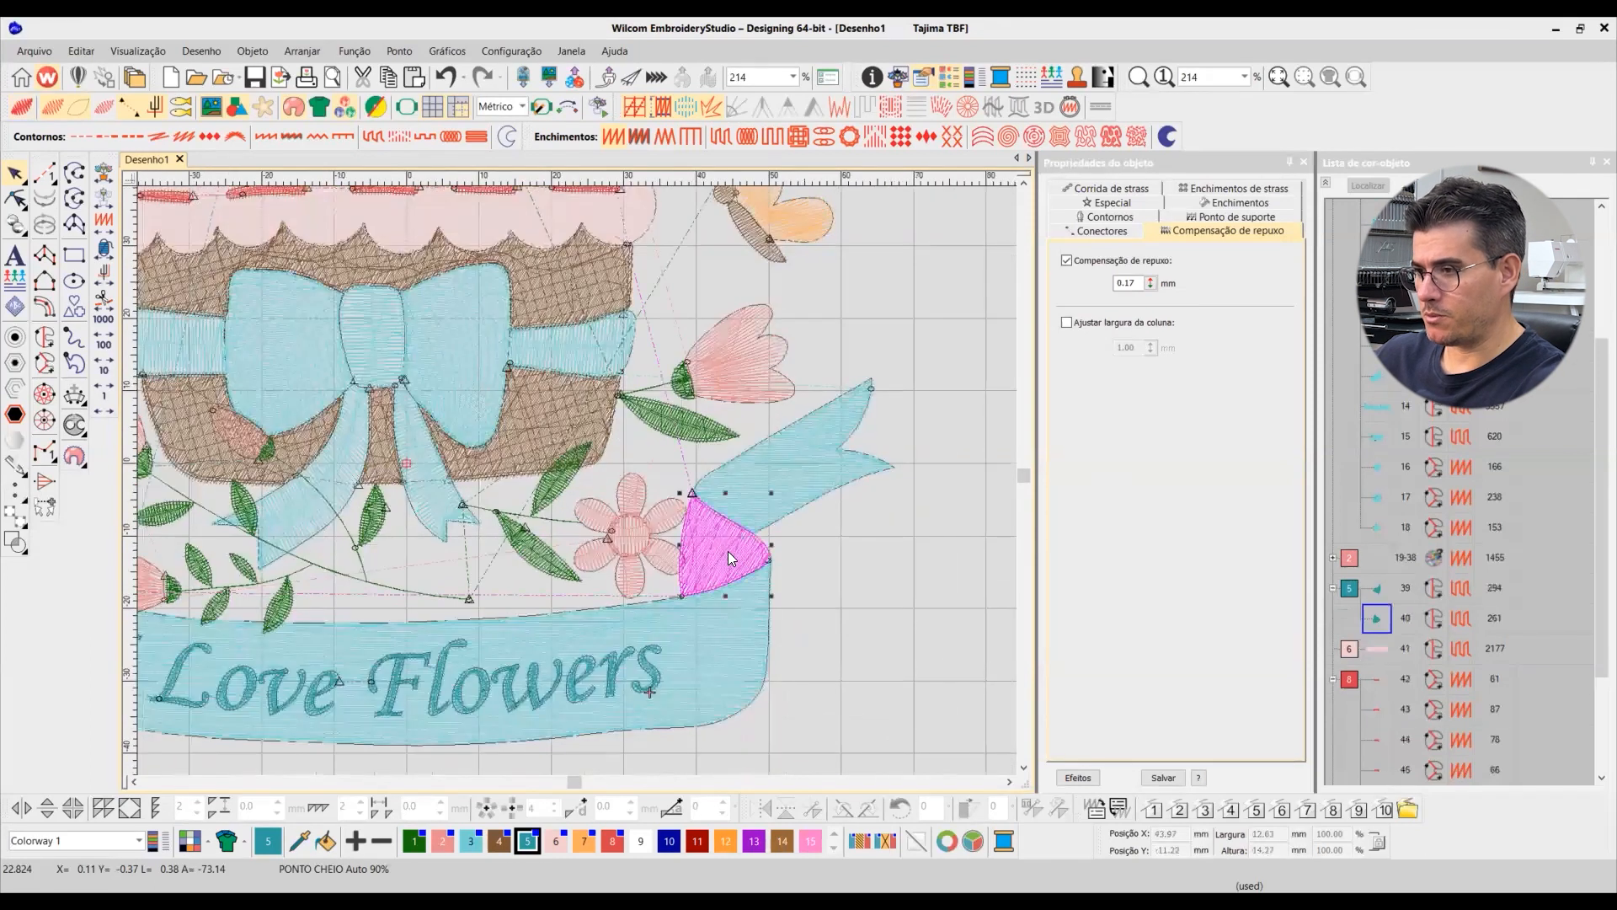
Step: Inspect the banner's tails, dark folds and lettered strip in both rendering modes, comparing their pull compensation
key("t")
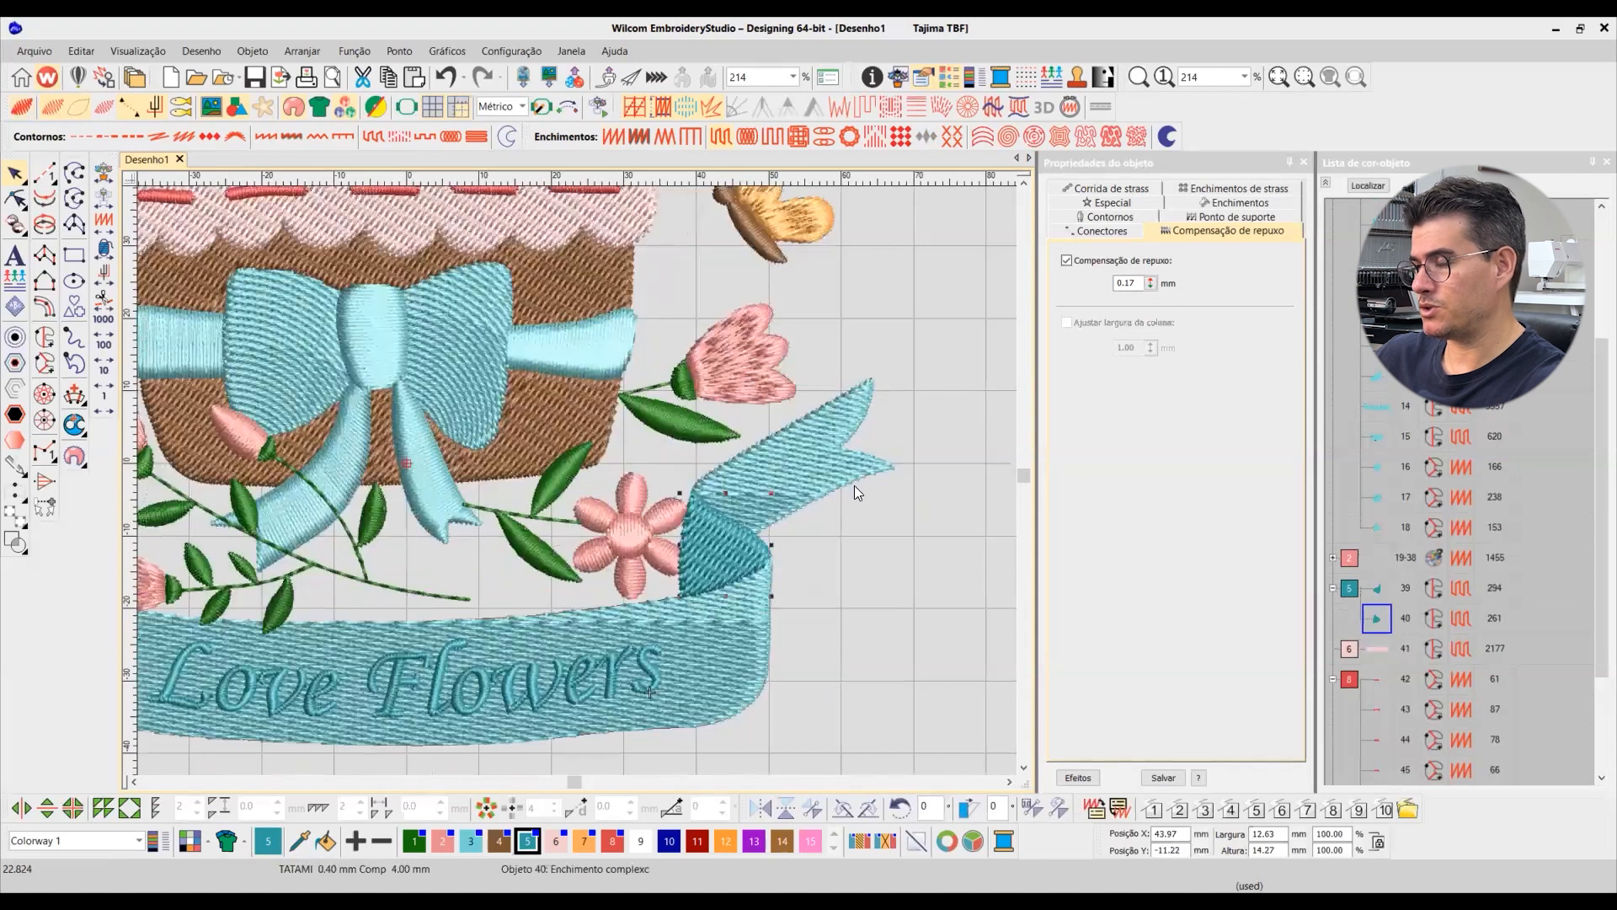
left_click(814, 470)
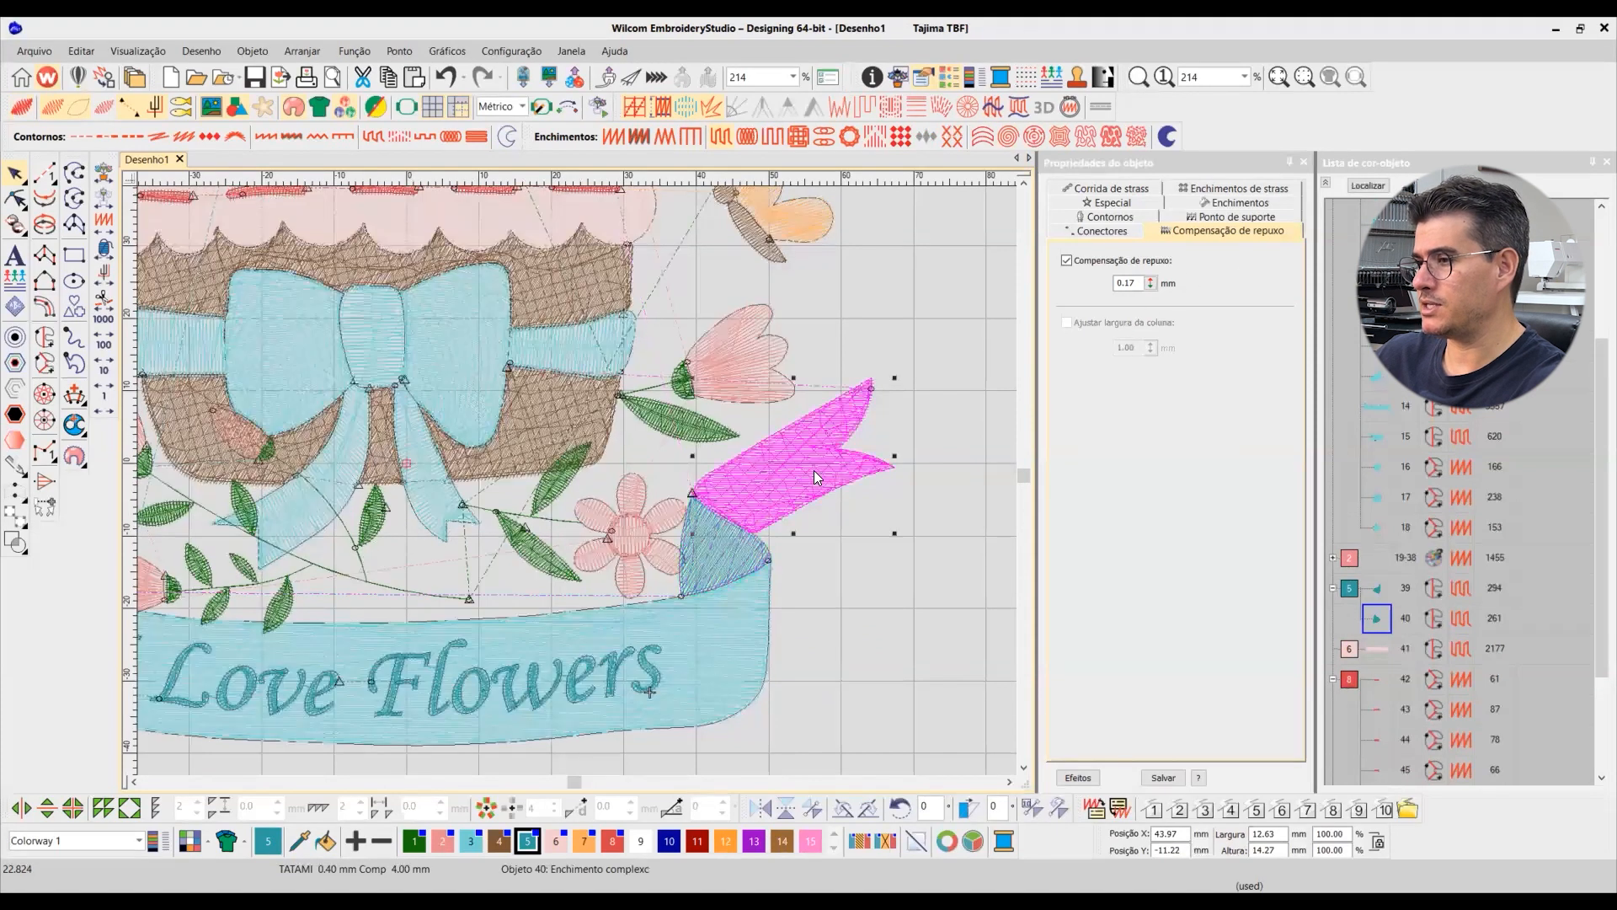
left_click(747, 657)
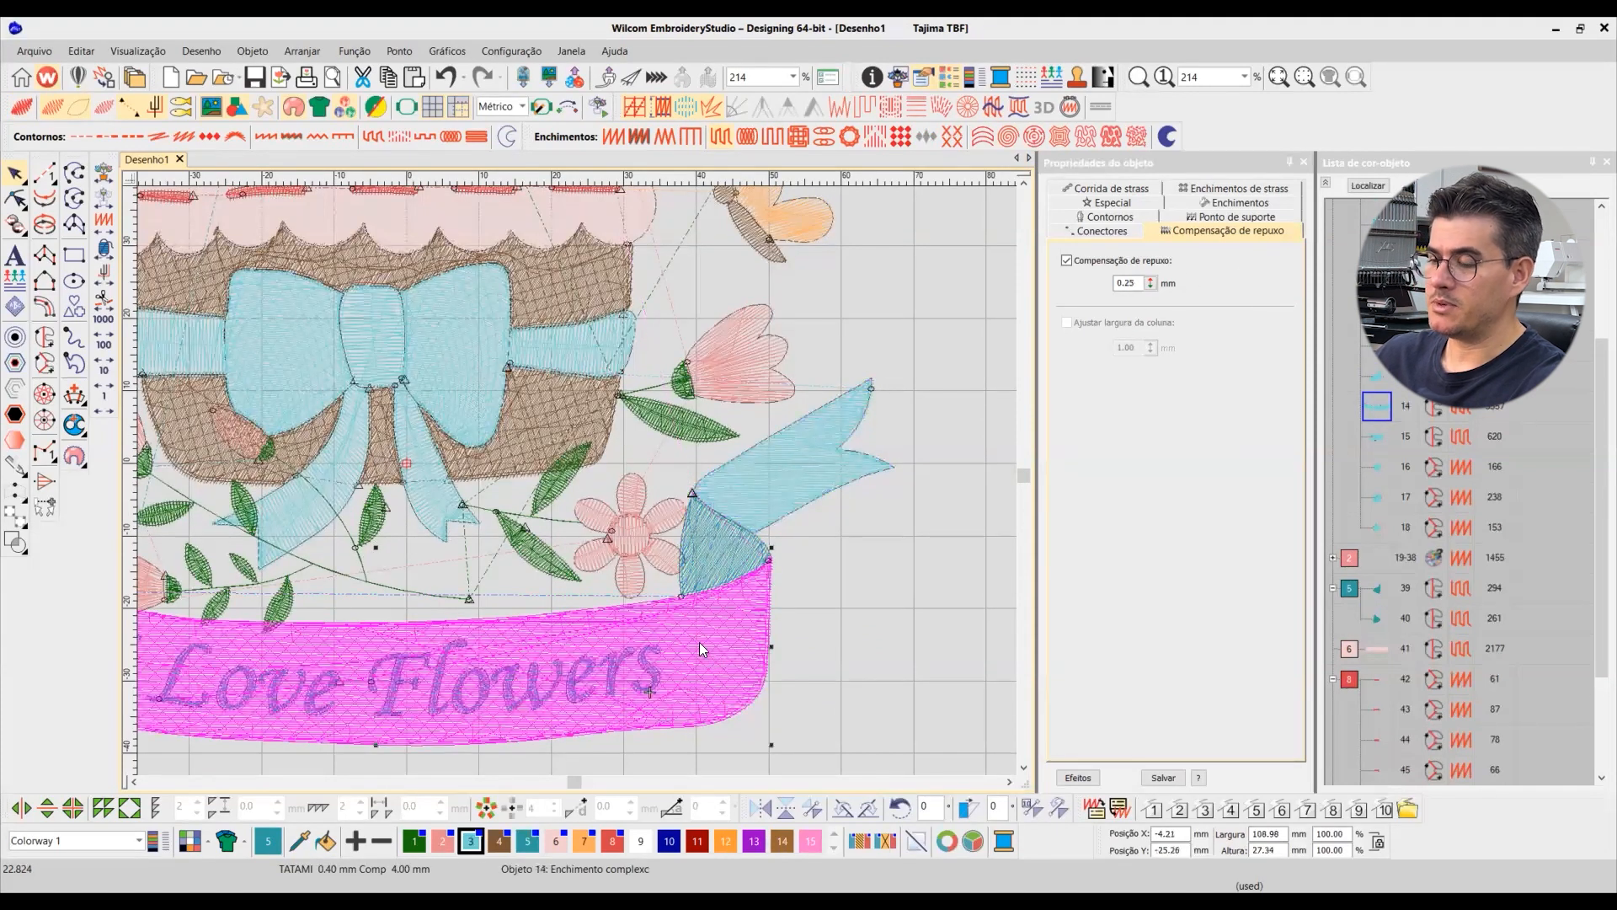
left_click(137, 782)
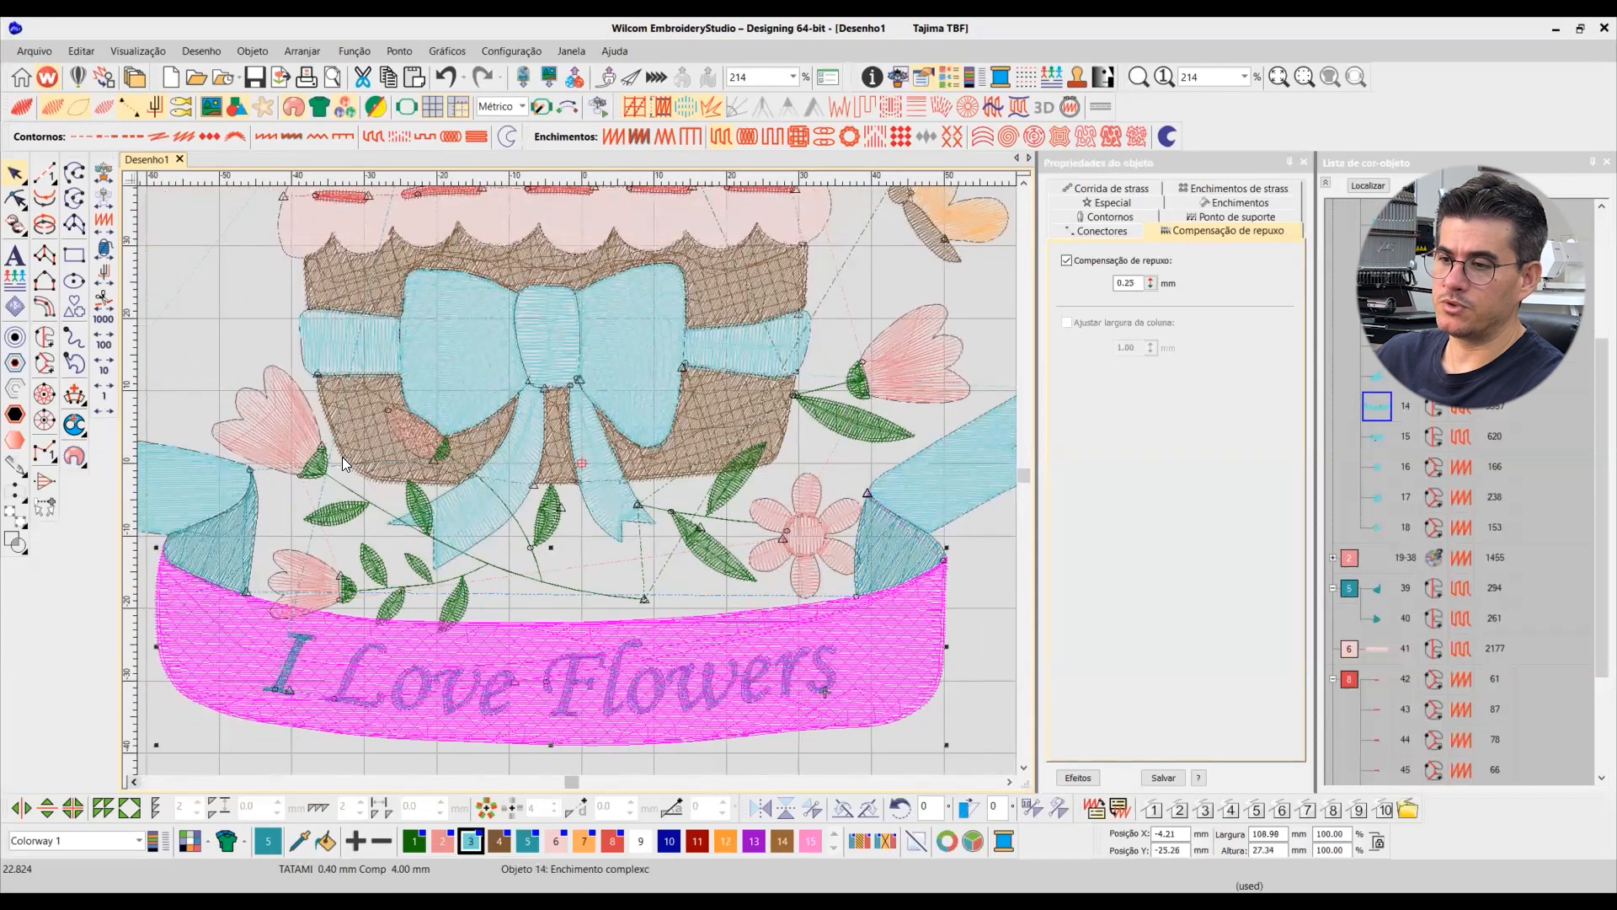
left_click(319, 526, "ctrl")
left_click(991, 506, "ctrl")
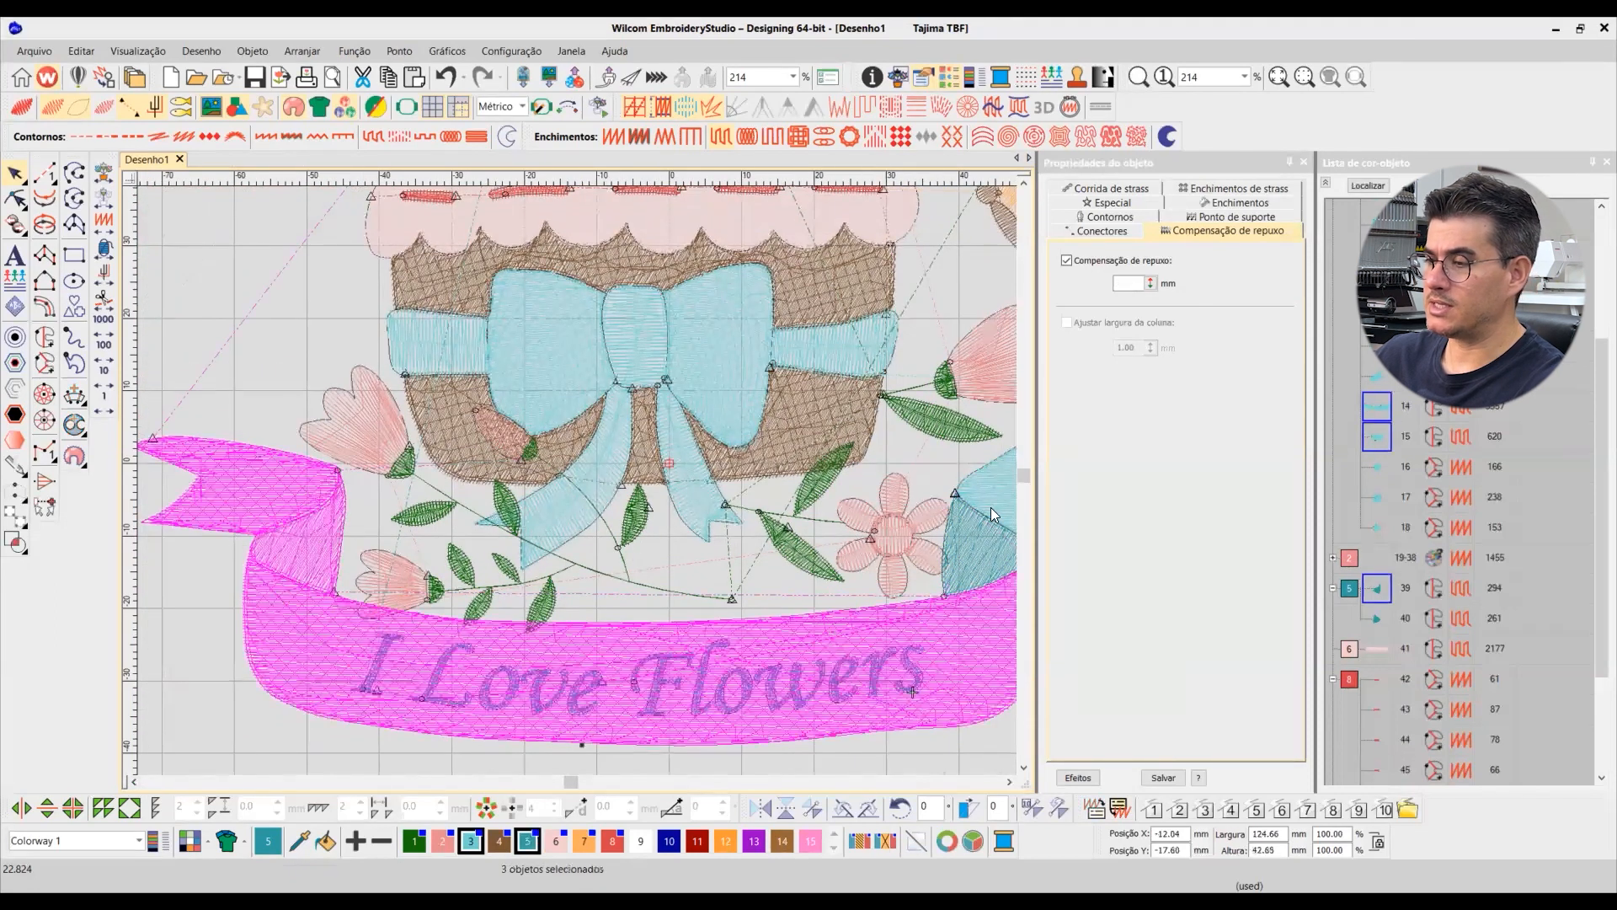
Step: Show the realistic rendering and set the pull compensation of the main lettered banner fill to 0.70 mm
key("t")
left_click(330, 627)
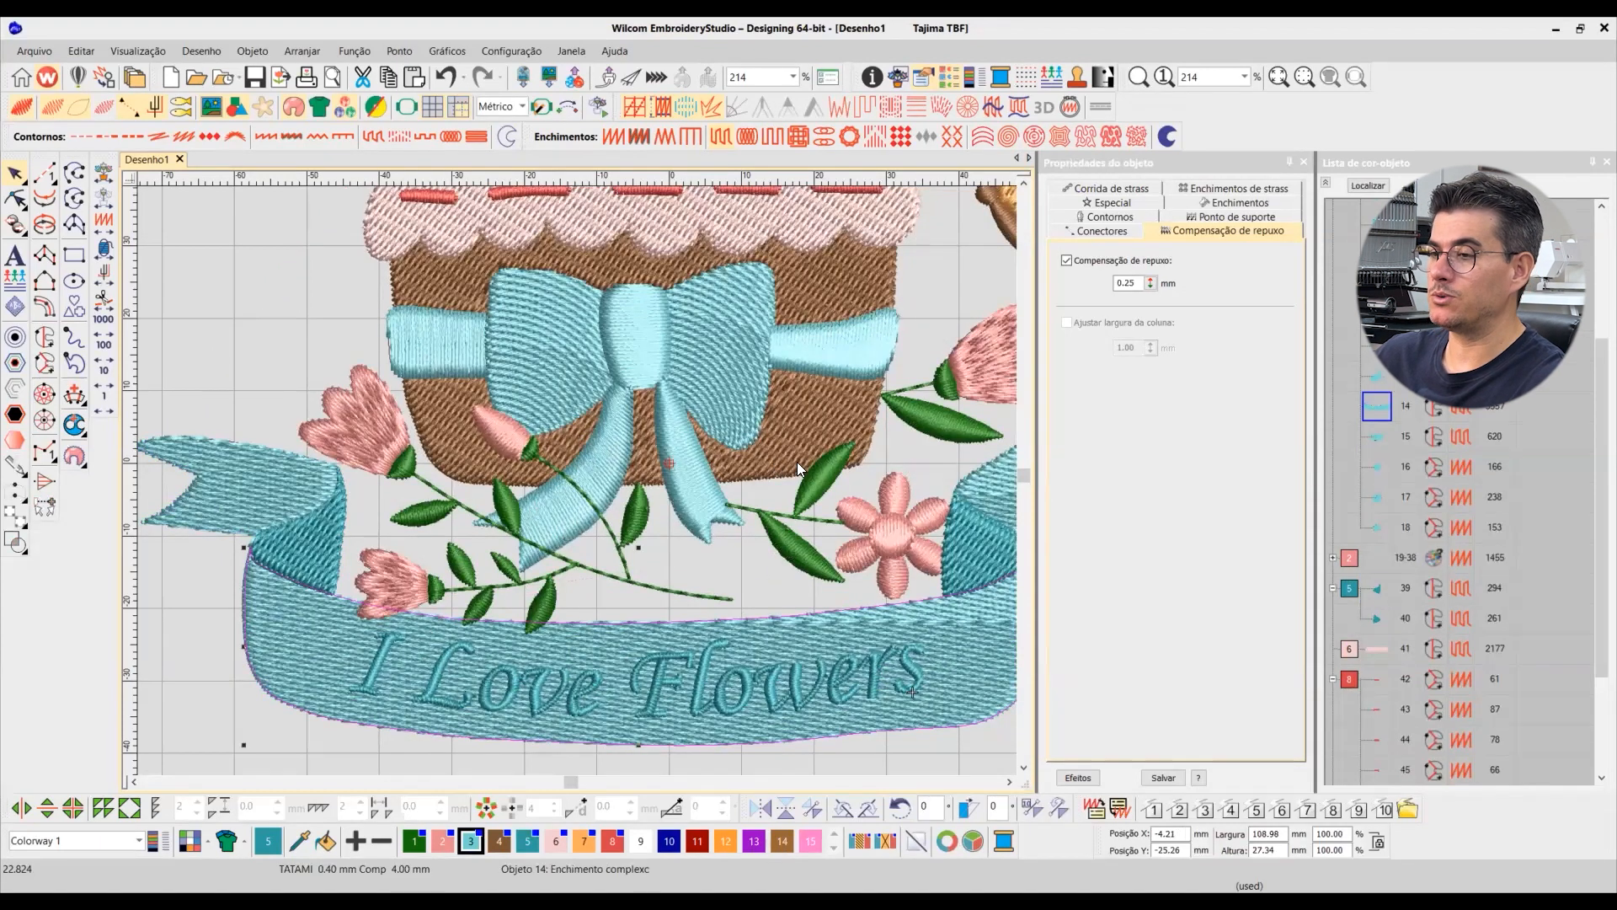
scroll(704, 601, "down", 1)
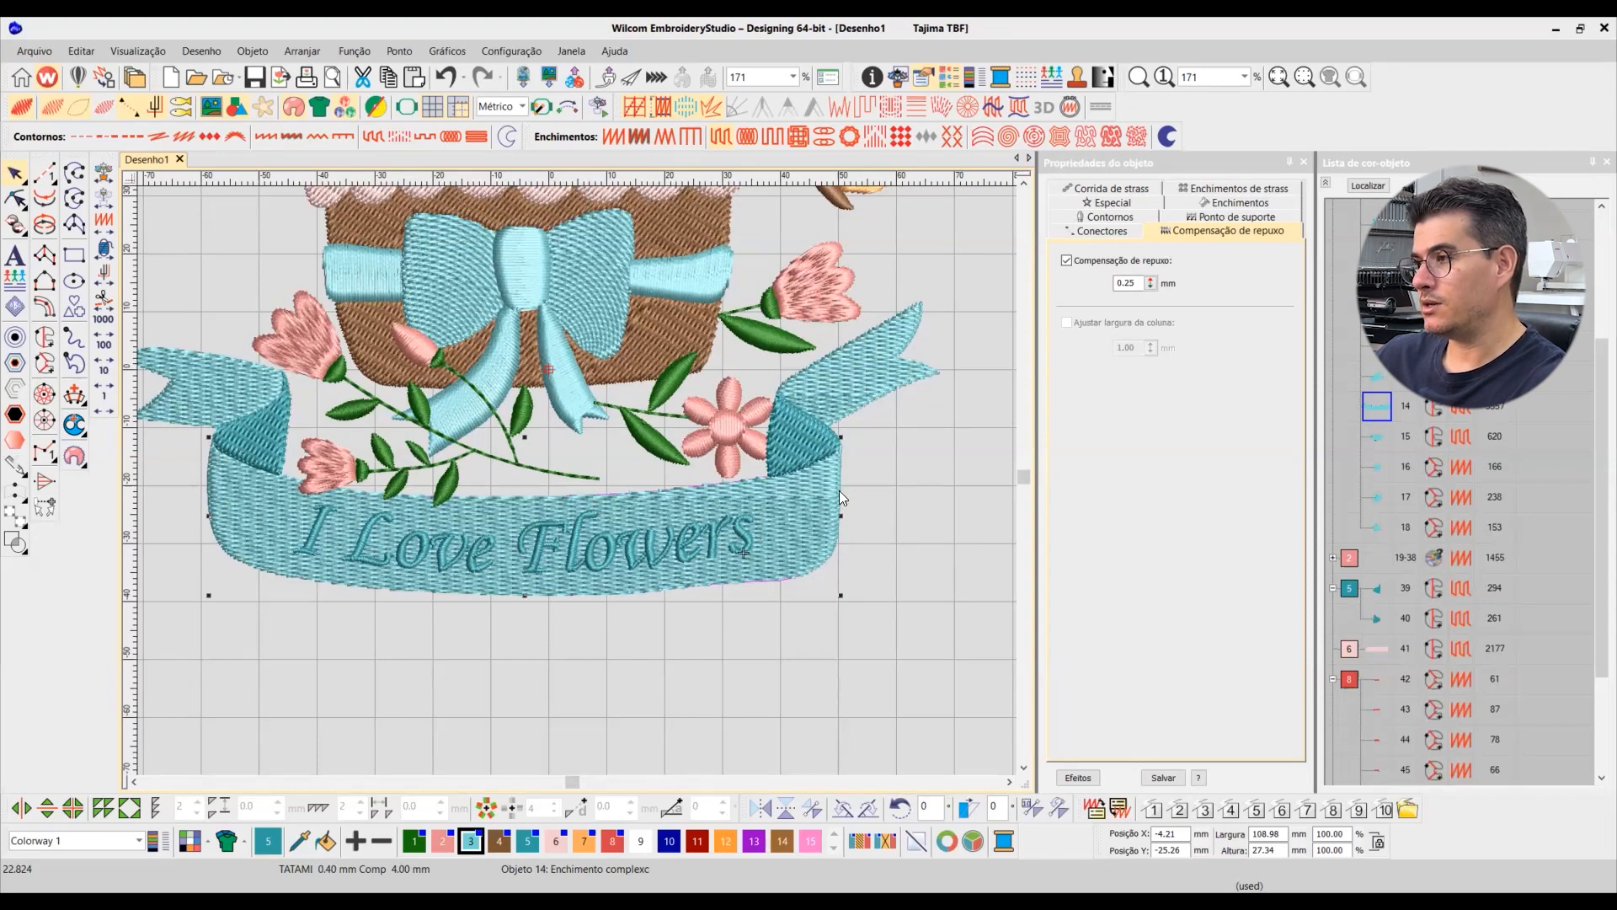
left_click_drag(1123, 283, 1186, 285)
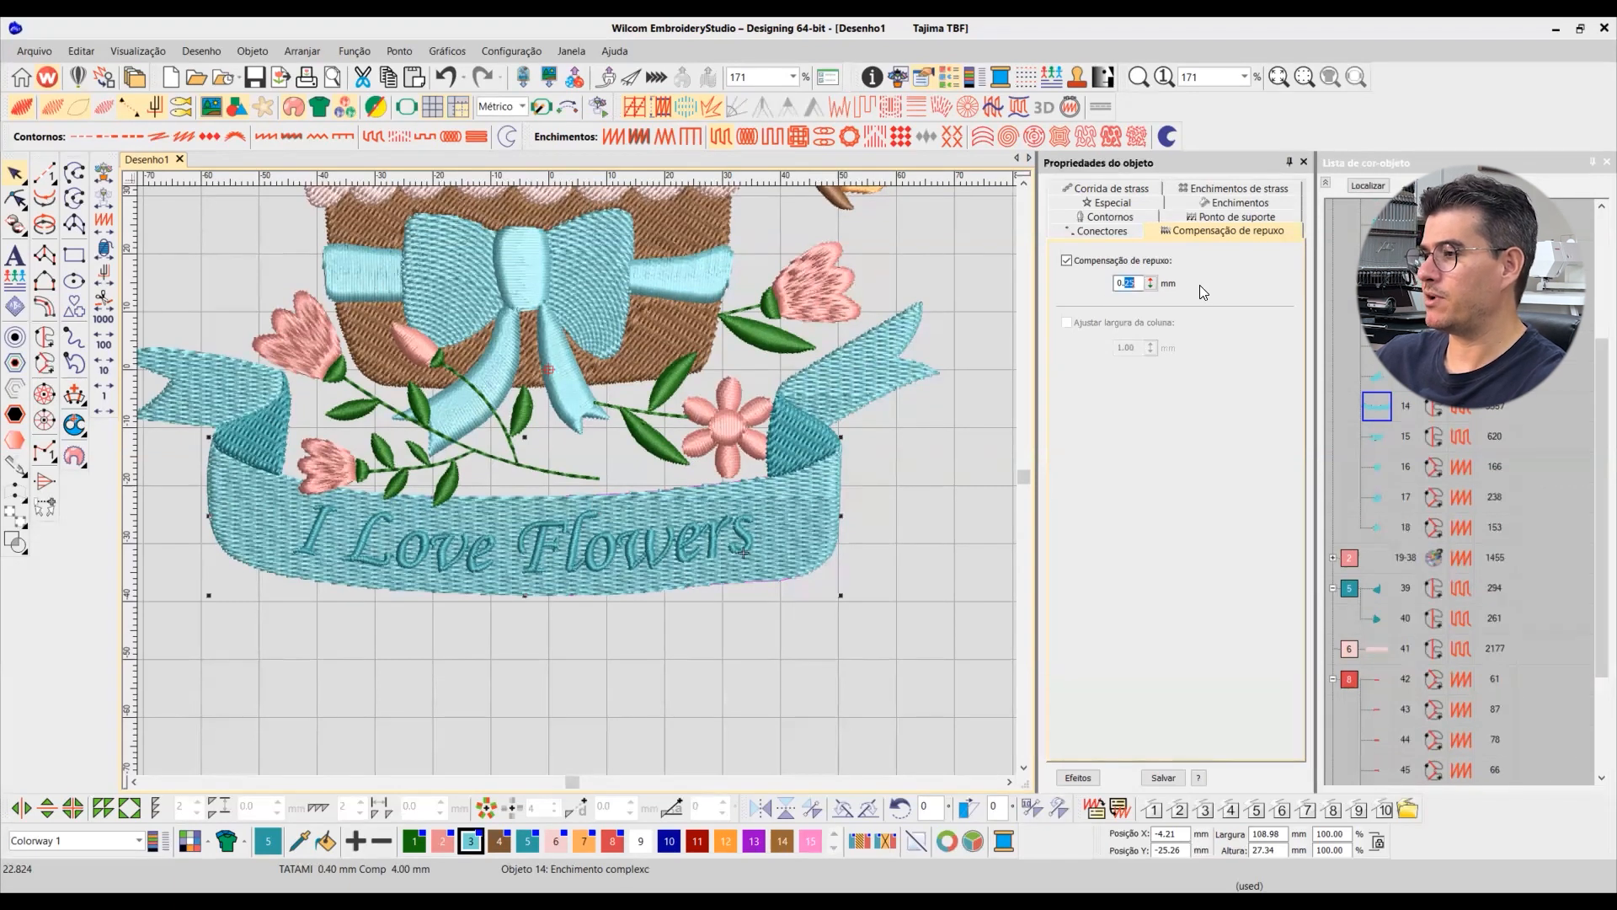
type("70")
key("Return")
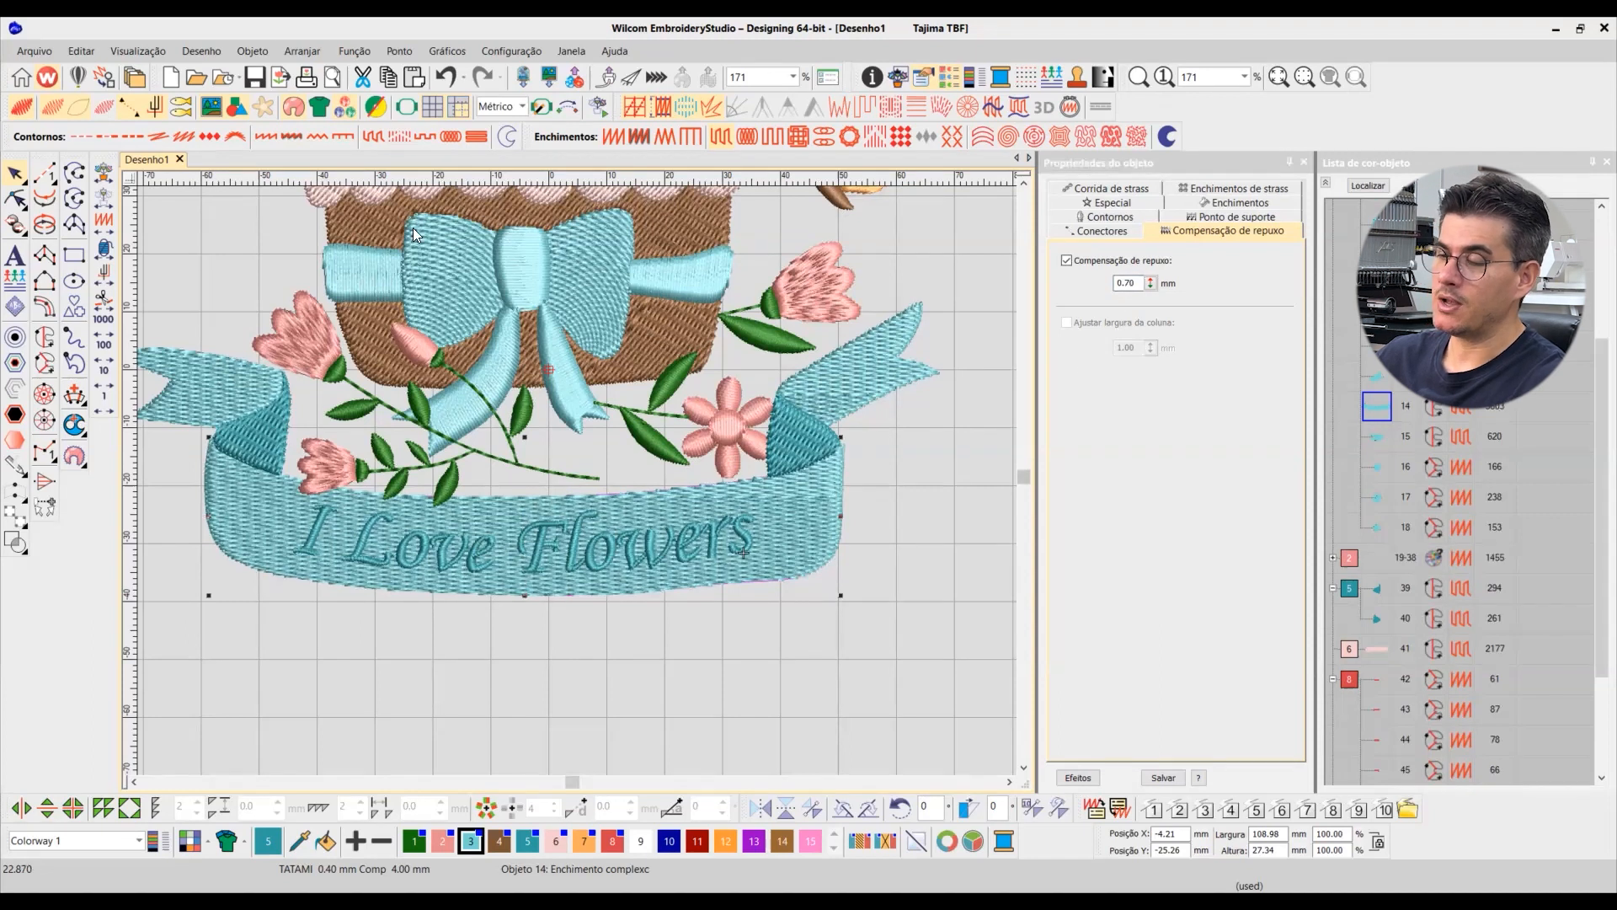
Step: Set the pull compensation of both dark banner folds and both light banner tails to 0.45 mm, then clear the selection
left_click(238, 409)
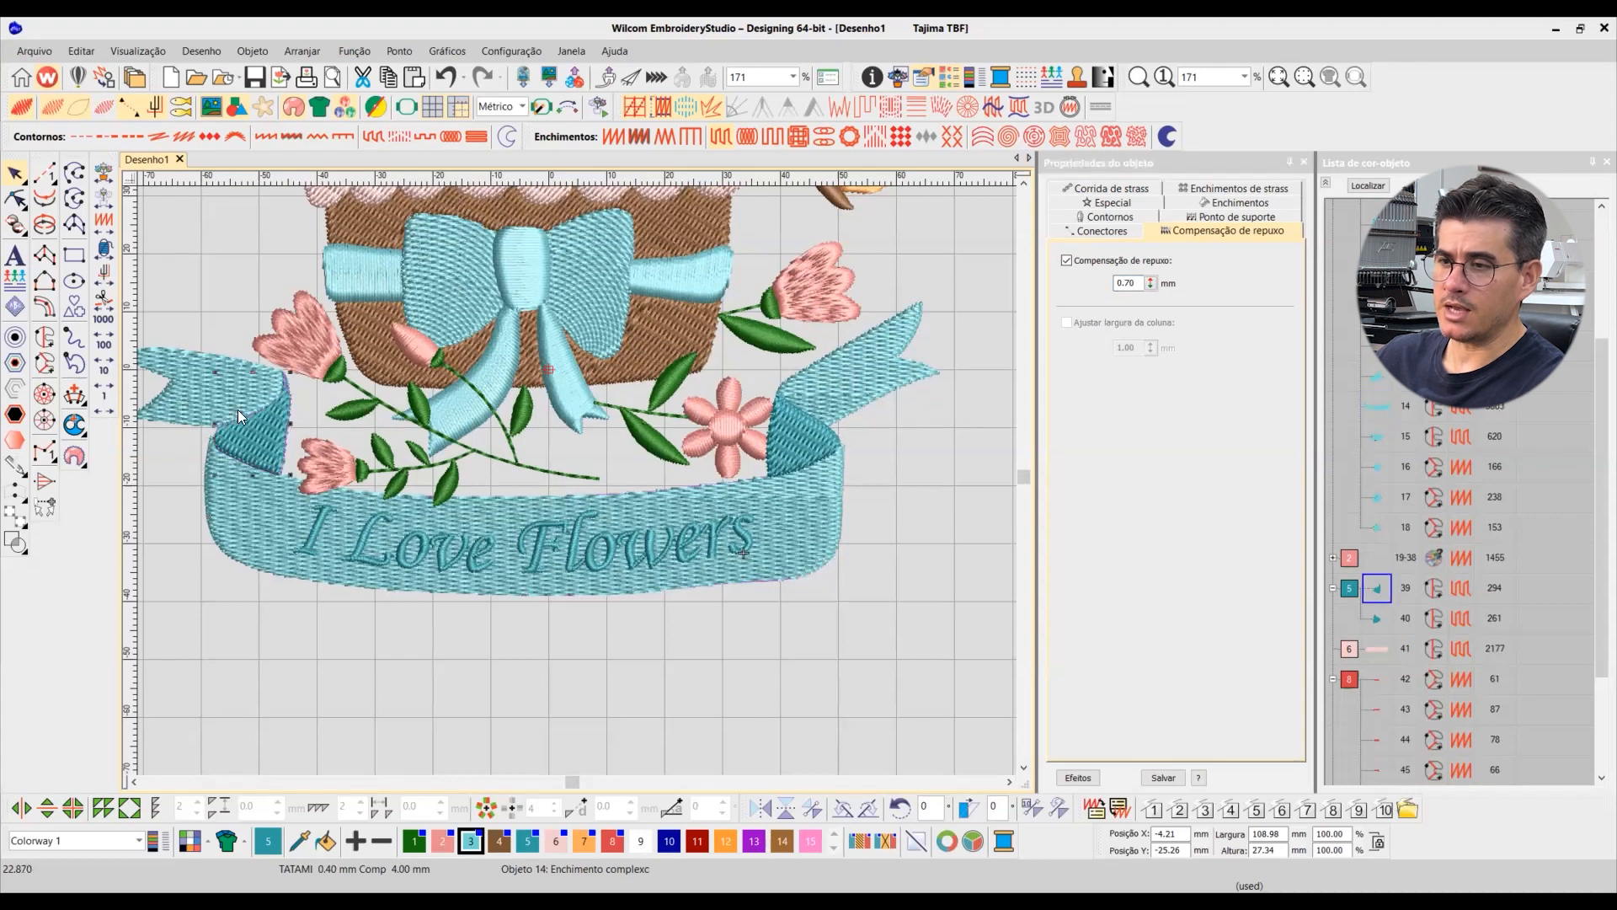
left_click(825, 452, "ctrl")
left_click(1259, 293)
type("0.45")
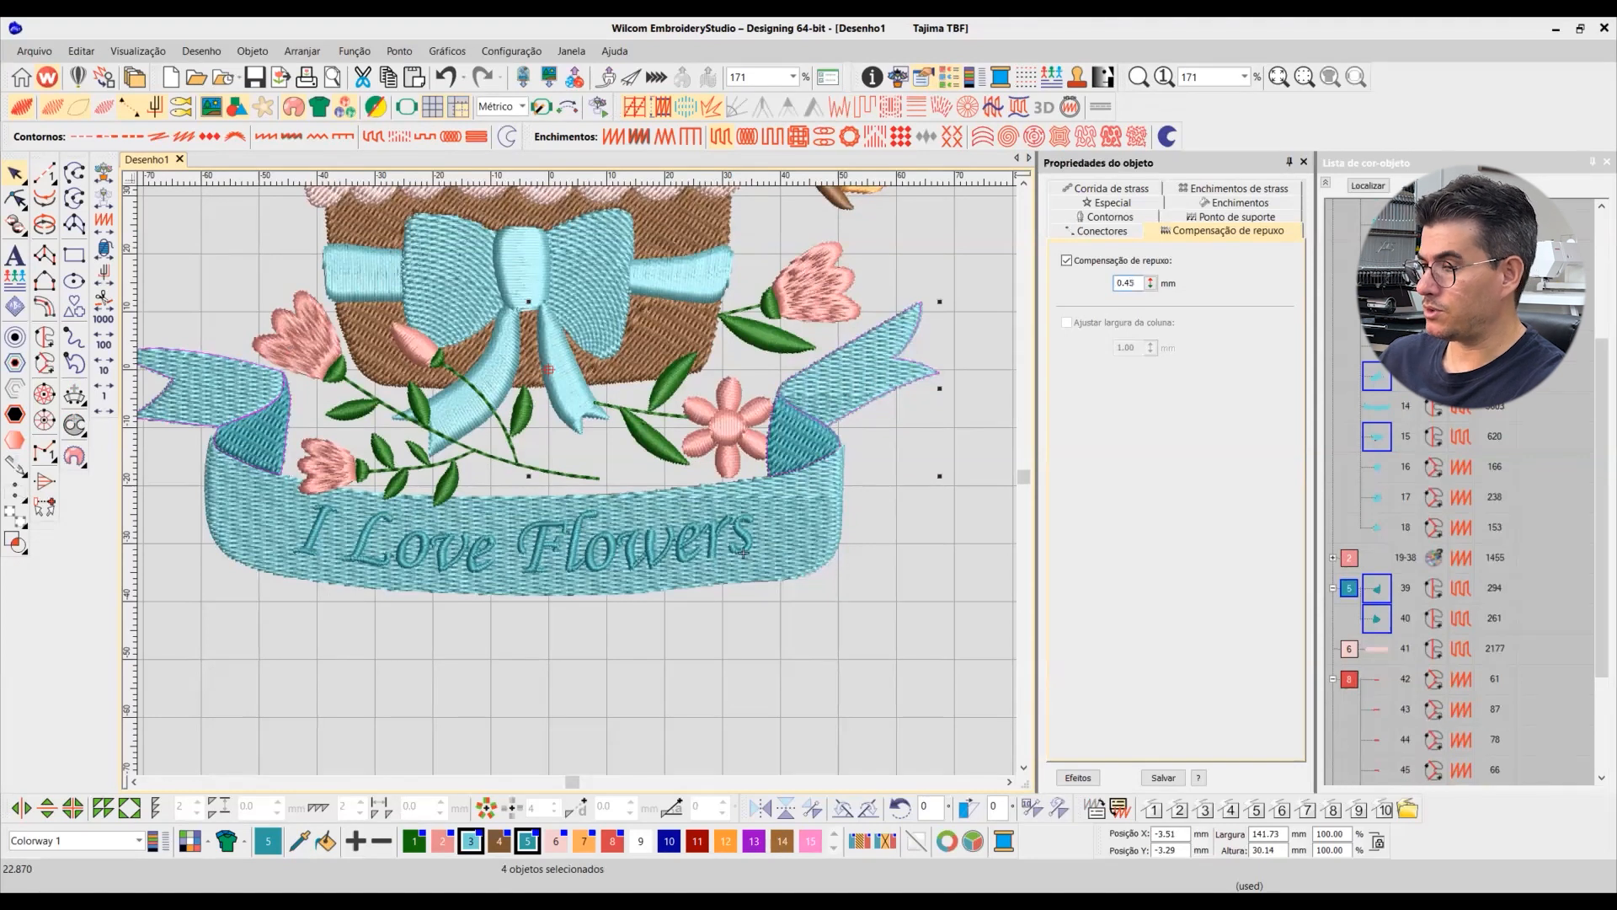
key("Return")
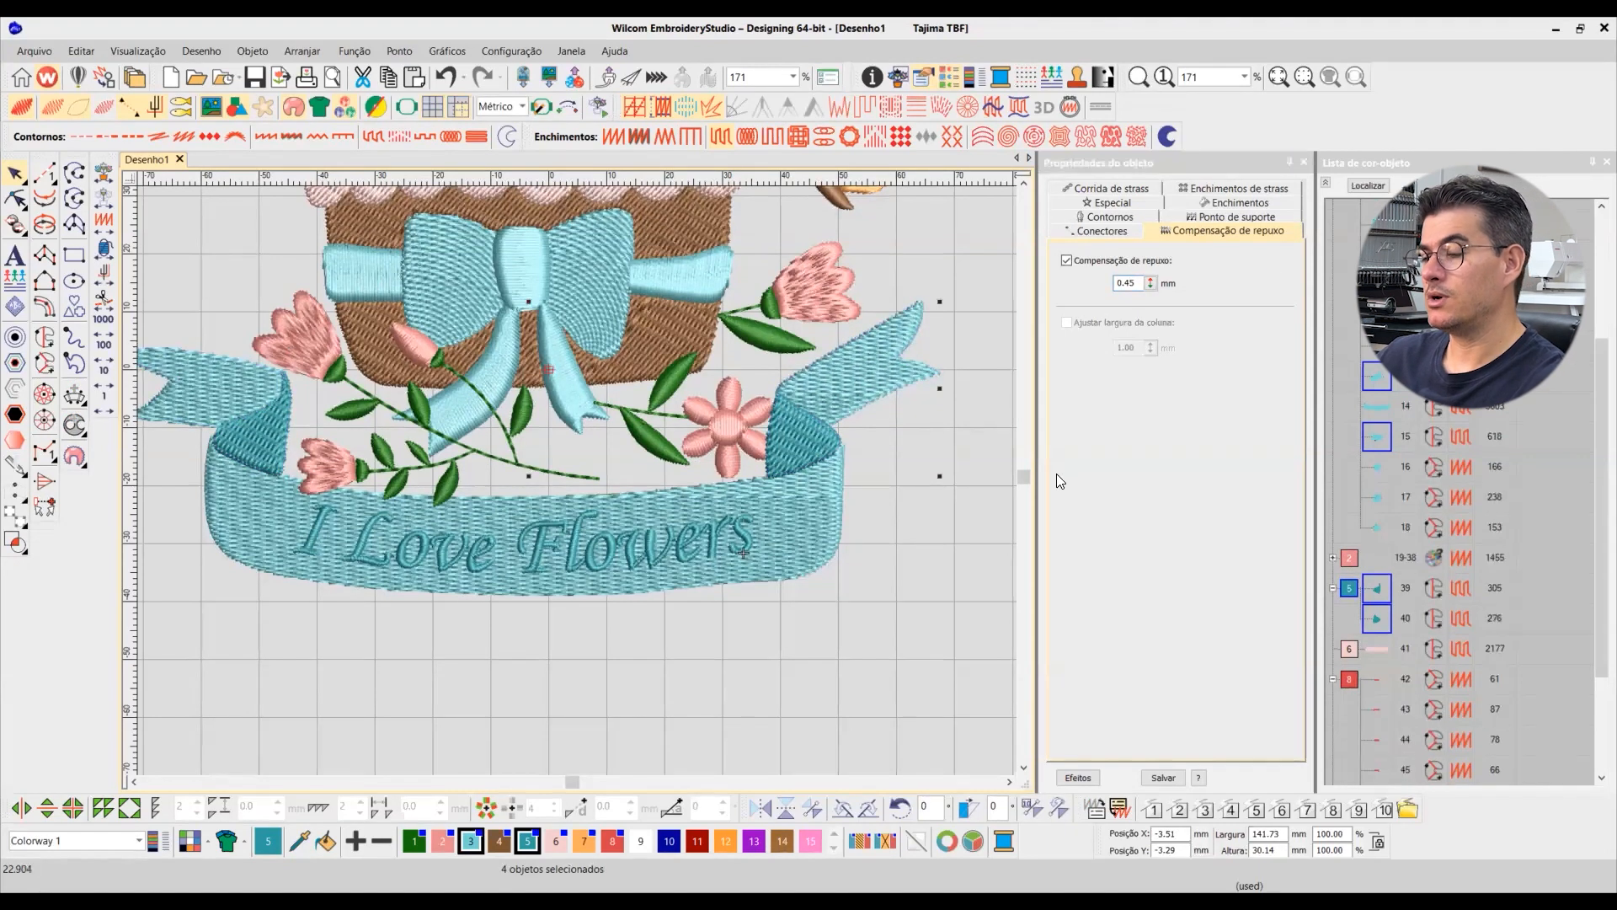
left_click(875, 581)
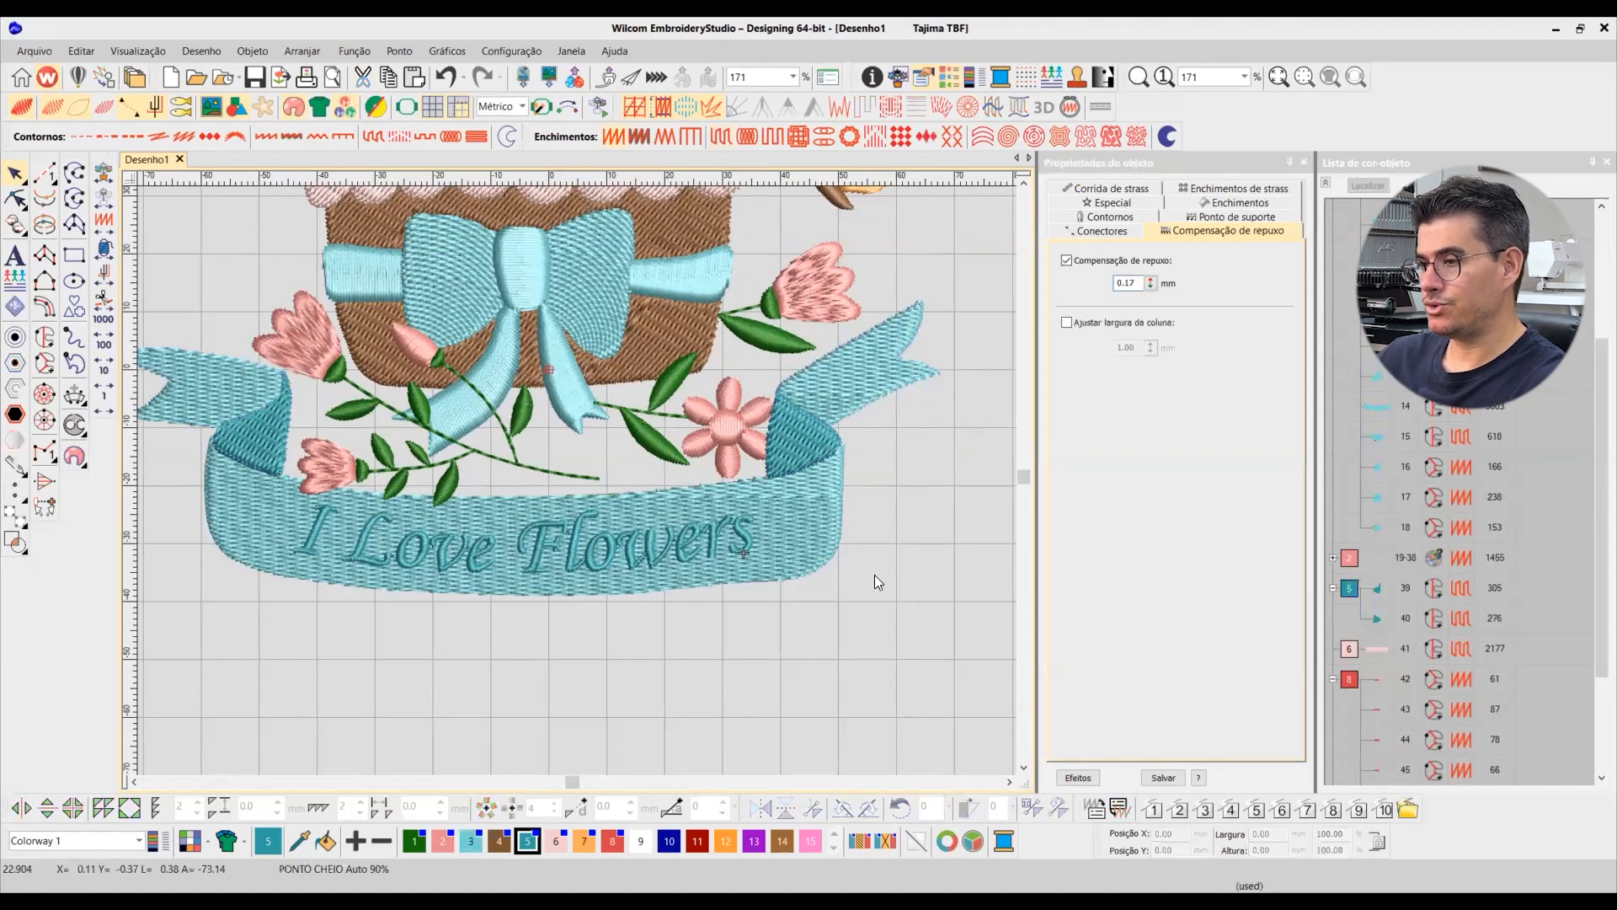
Step: Turn off both the first and second underlay of the "I Love Flowers" lettering on the banner
left_click(676, 556)
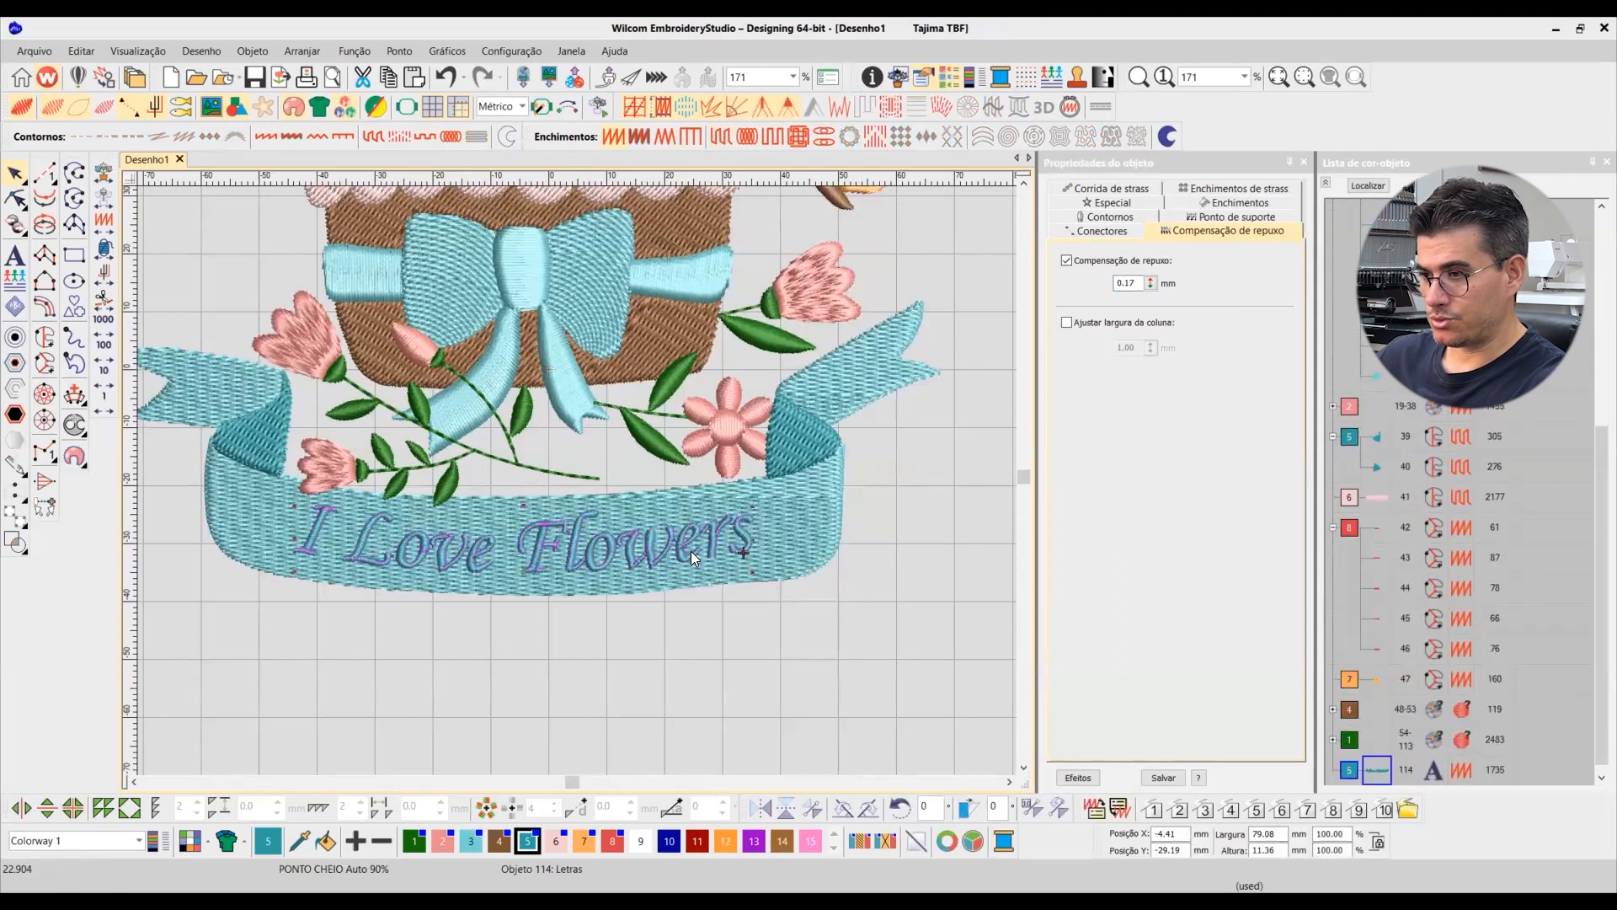
scroll(576, 480, "up", 5)
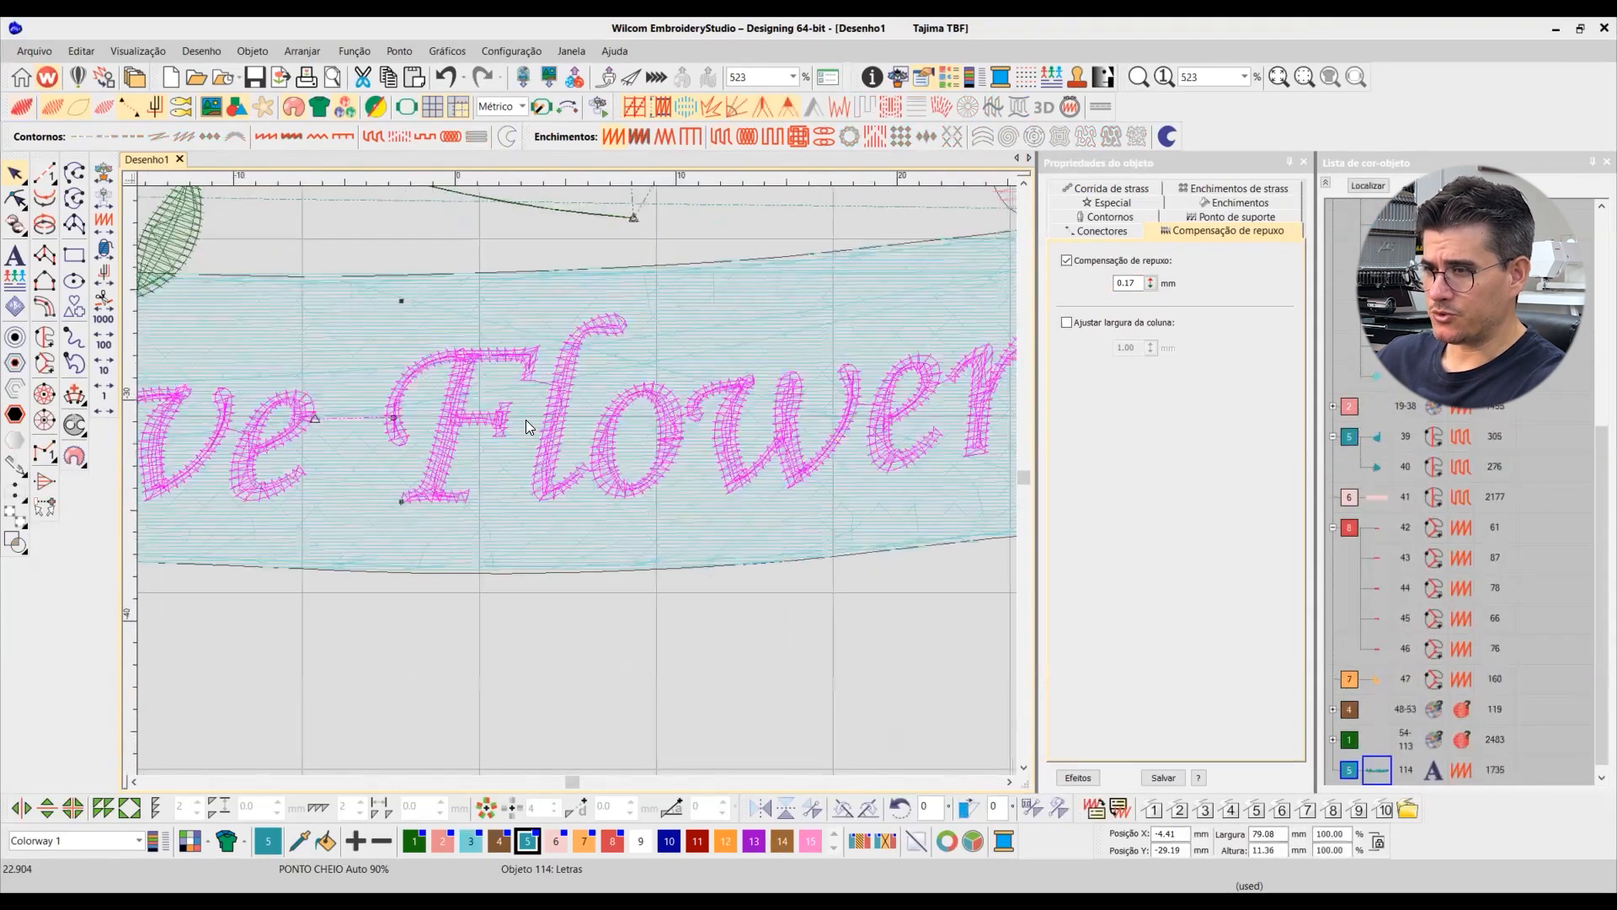
scroll(536, 420, "up", 3)
scroll(575, 455, "down", 3)
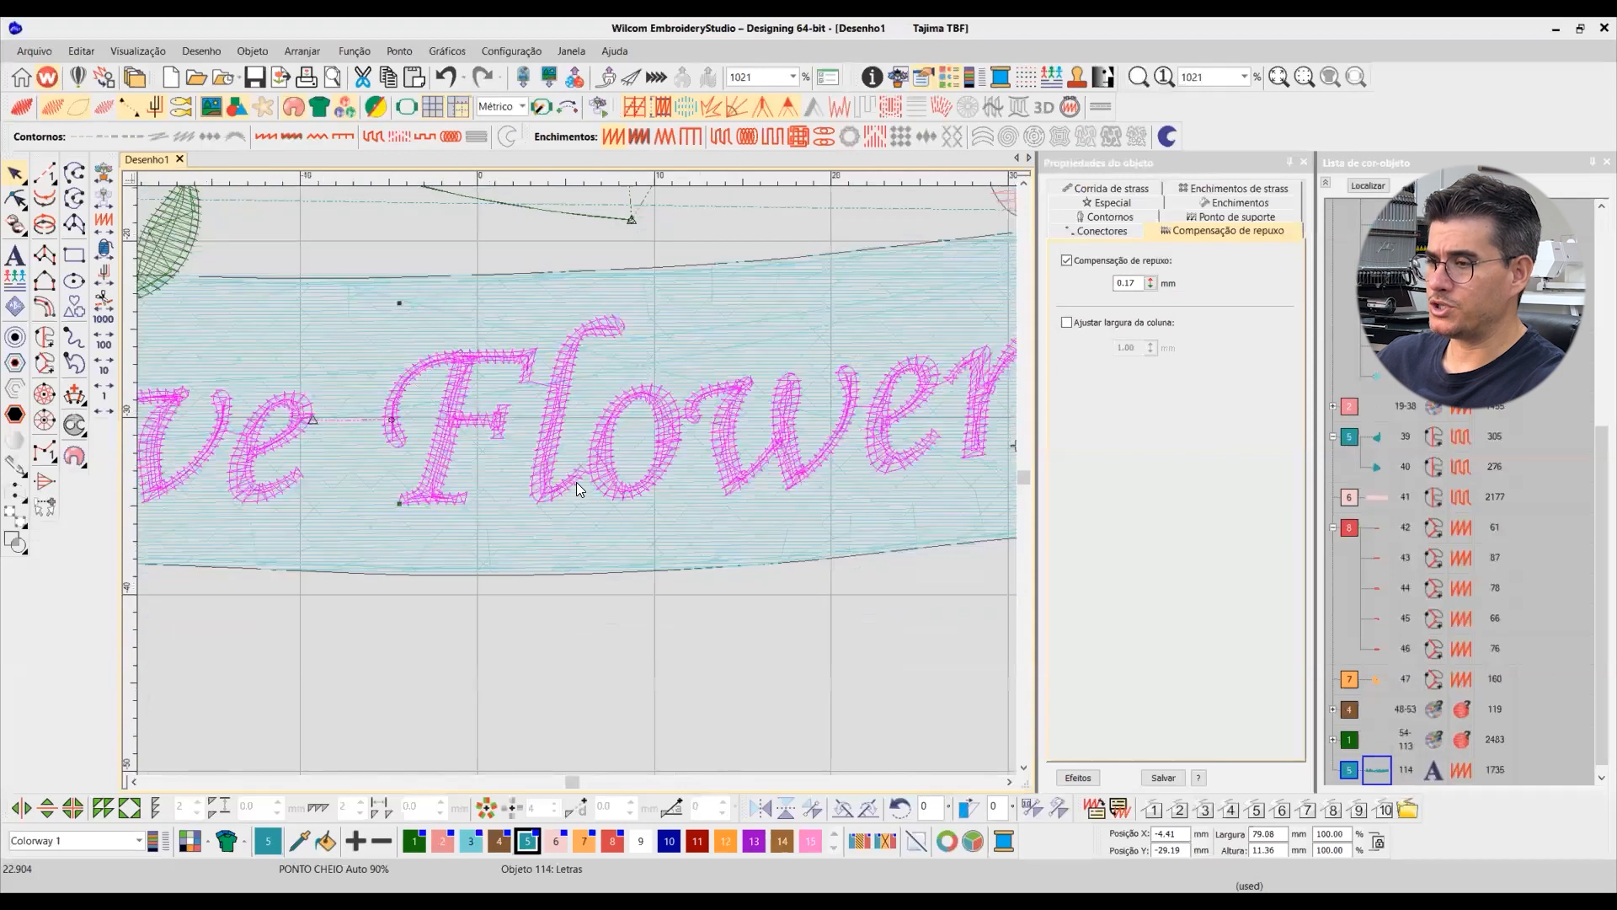
left_click(1237, 216)
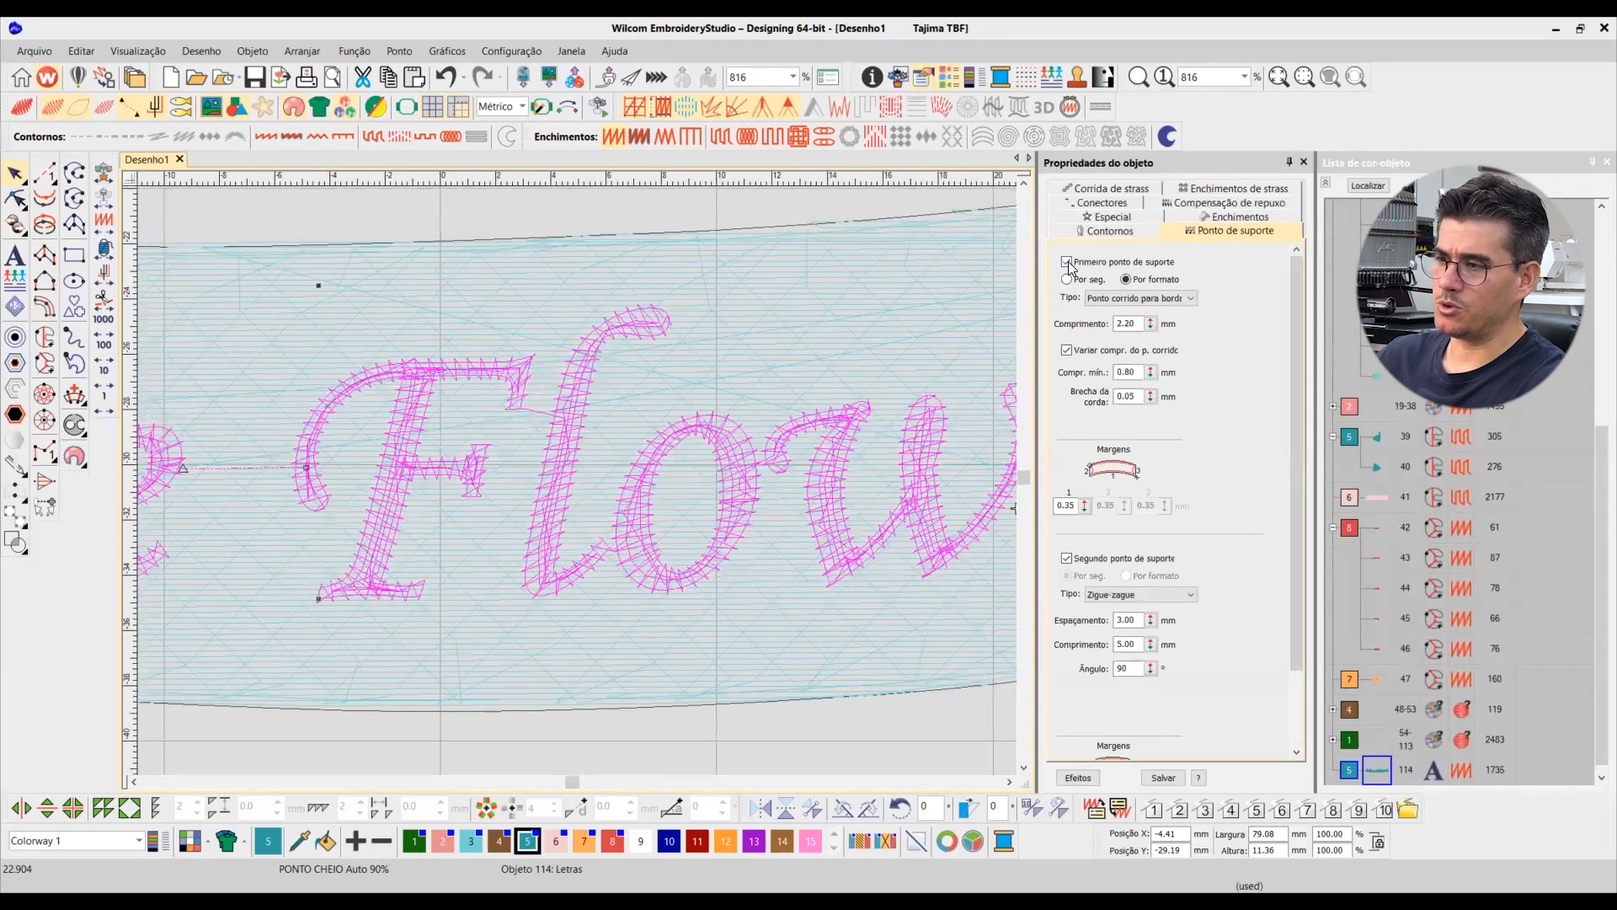
key("t")
key("t")
scroll(828, 459, "down", 1)
scroll(577, 480, "down", 1)
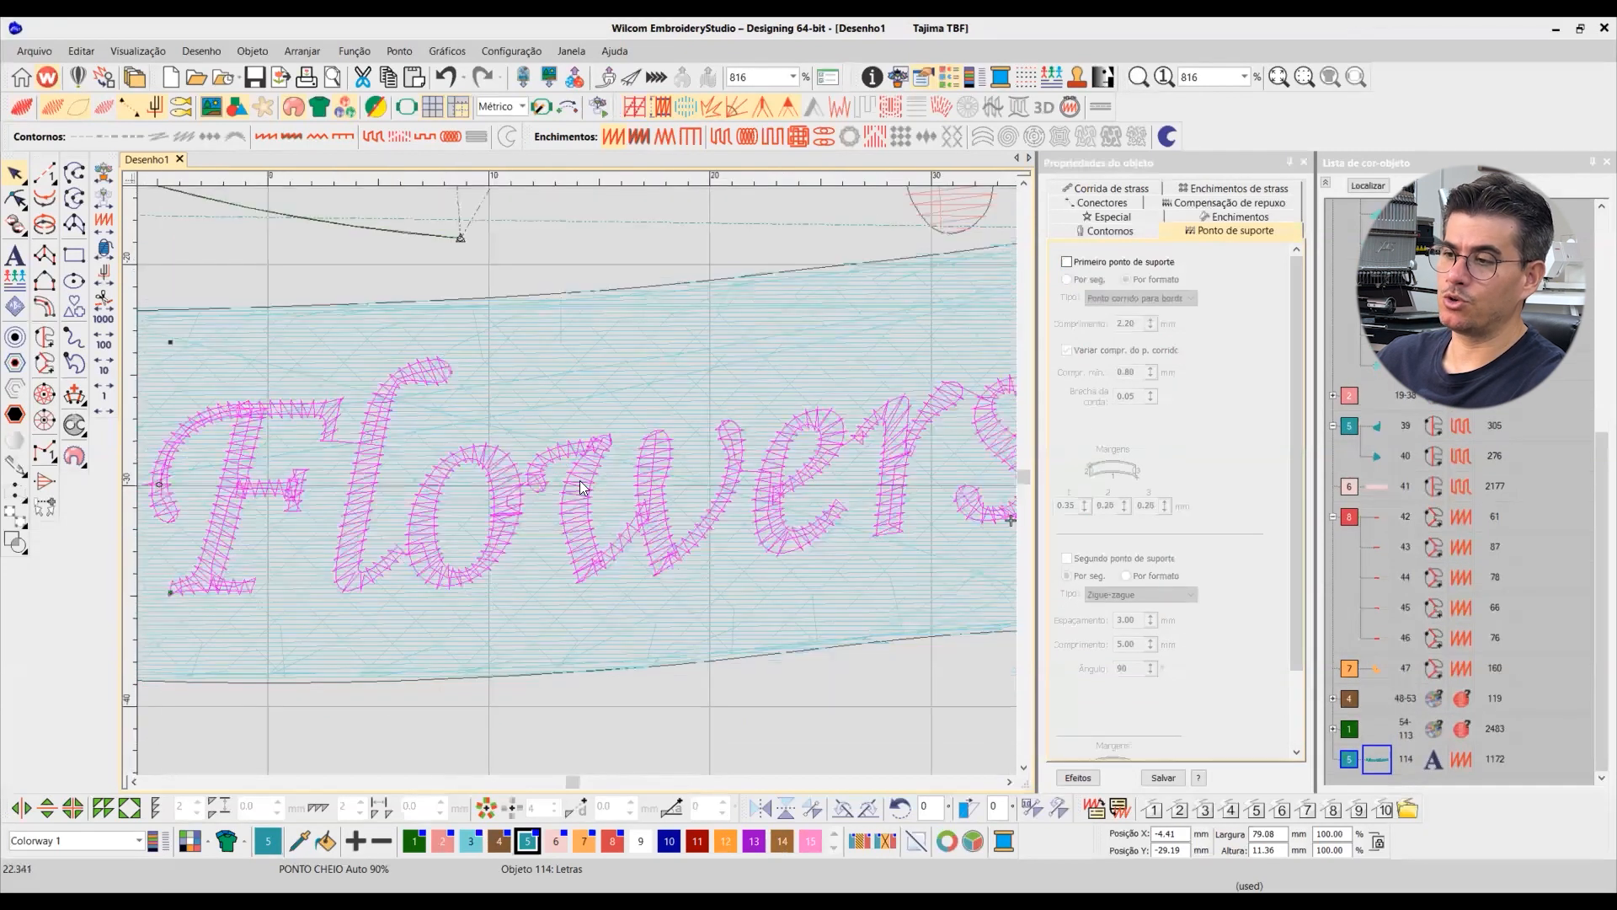
scroll(592, 475, "down", 1)
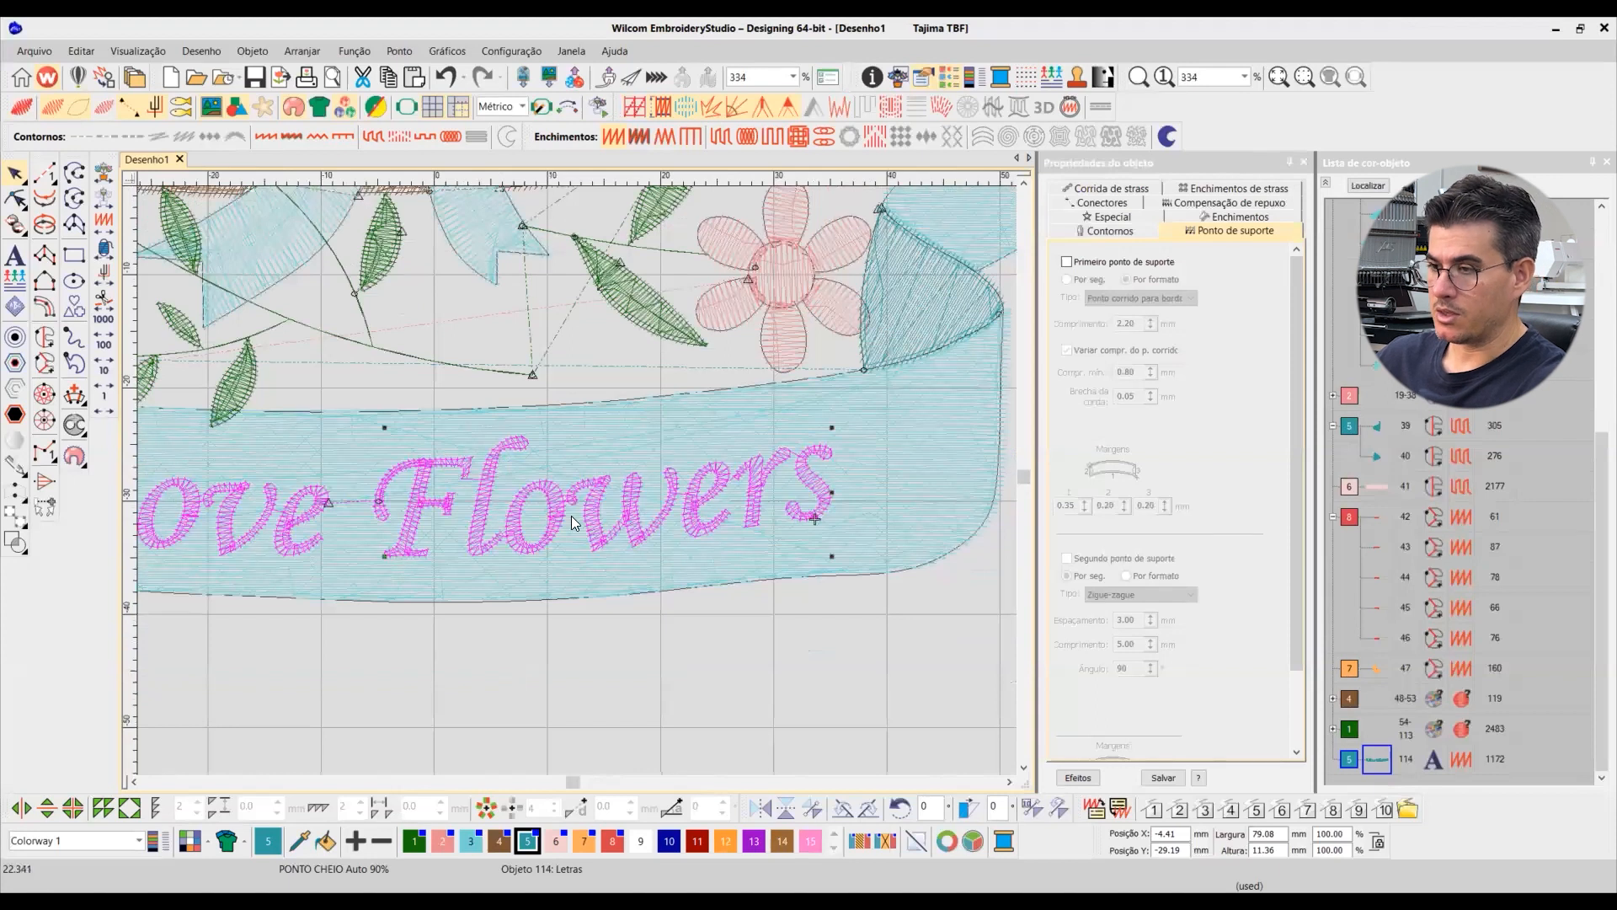
Step: Examine the banner lettering without underlay, comparing the realistic rendering with the plain stitch view
key("t")
key("t")
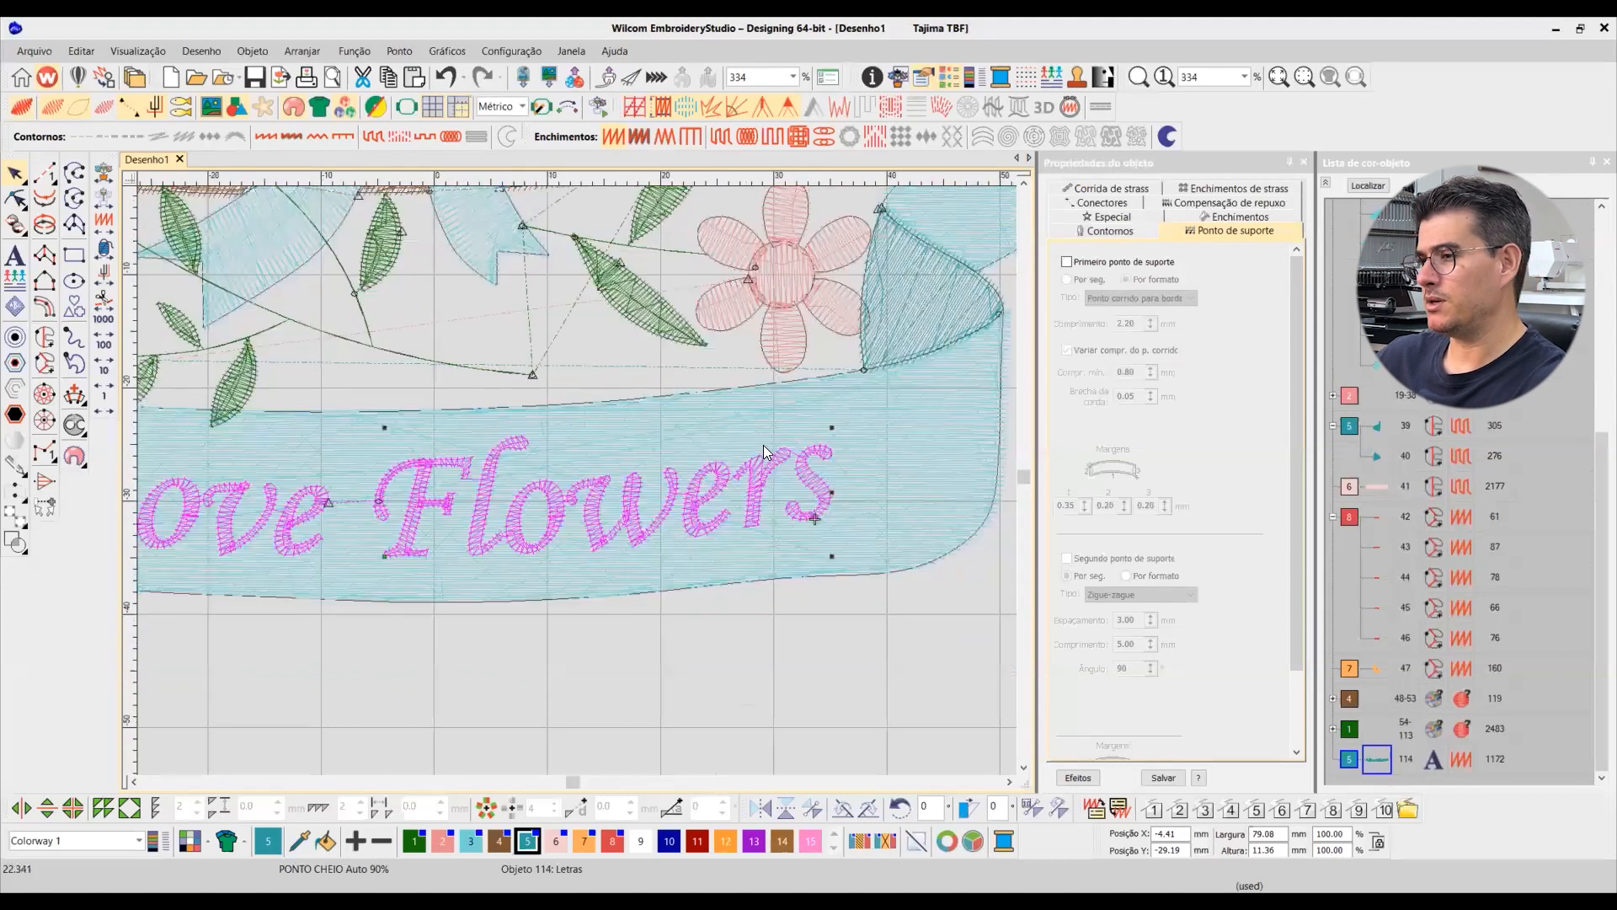
key("t")
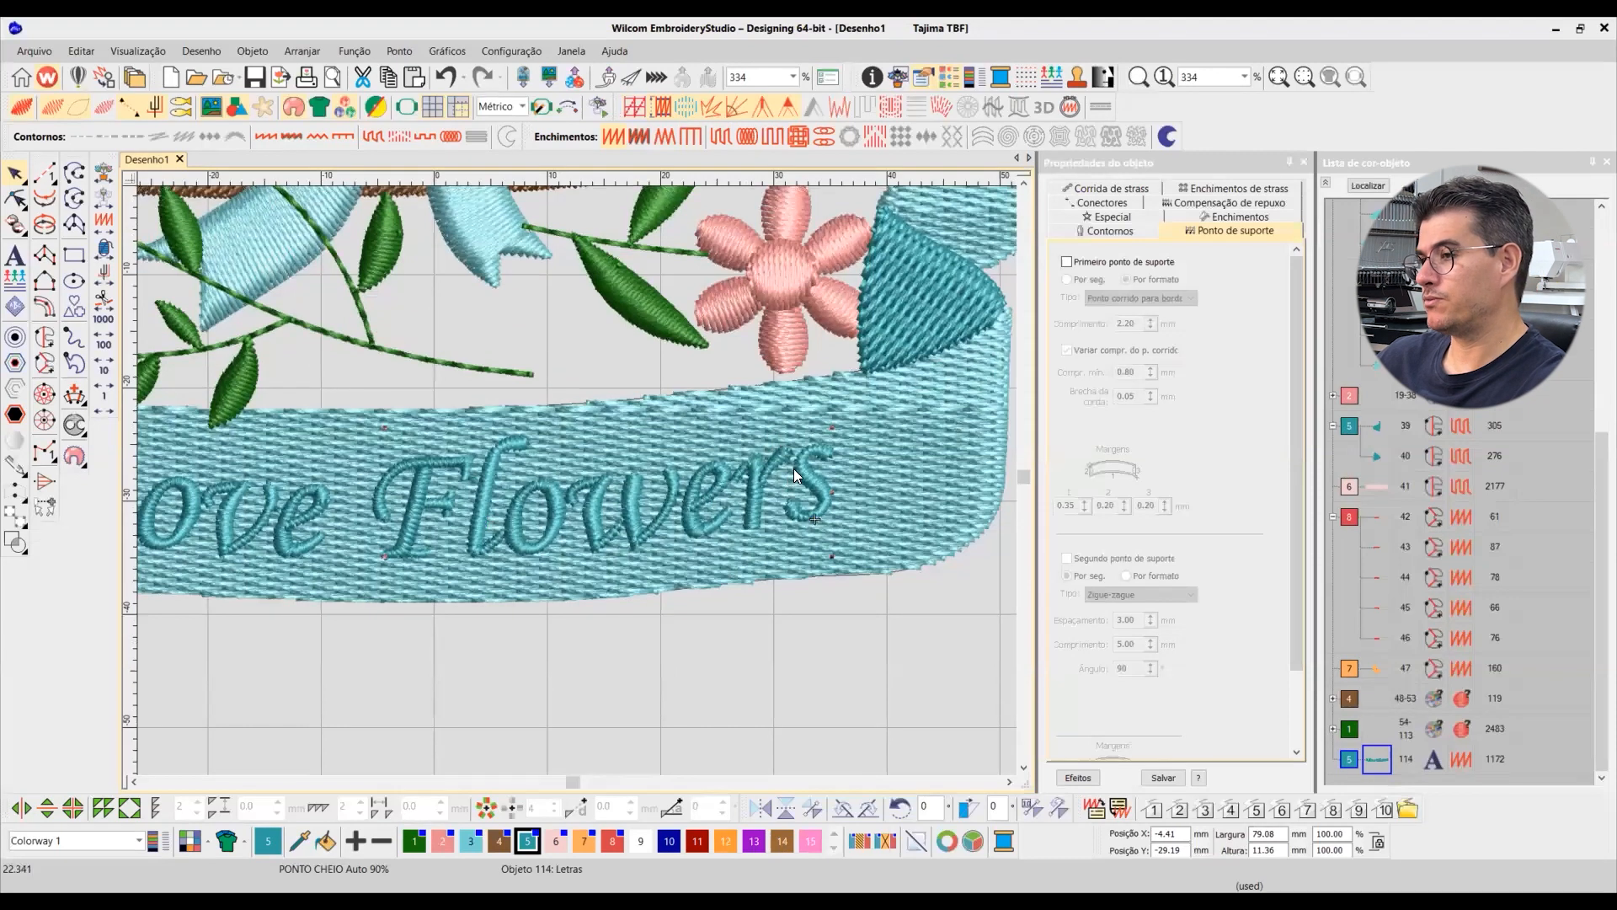
scroll(576, 481, "down", 1)
key("t")
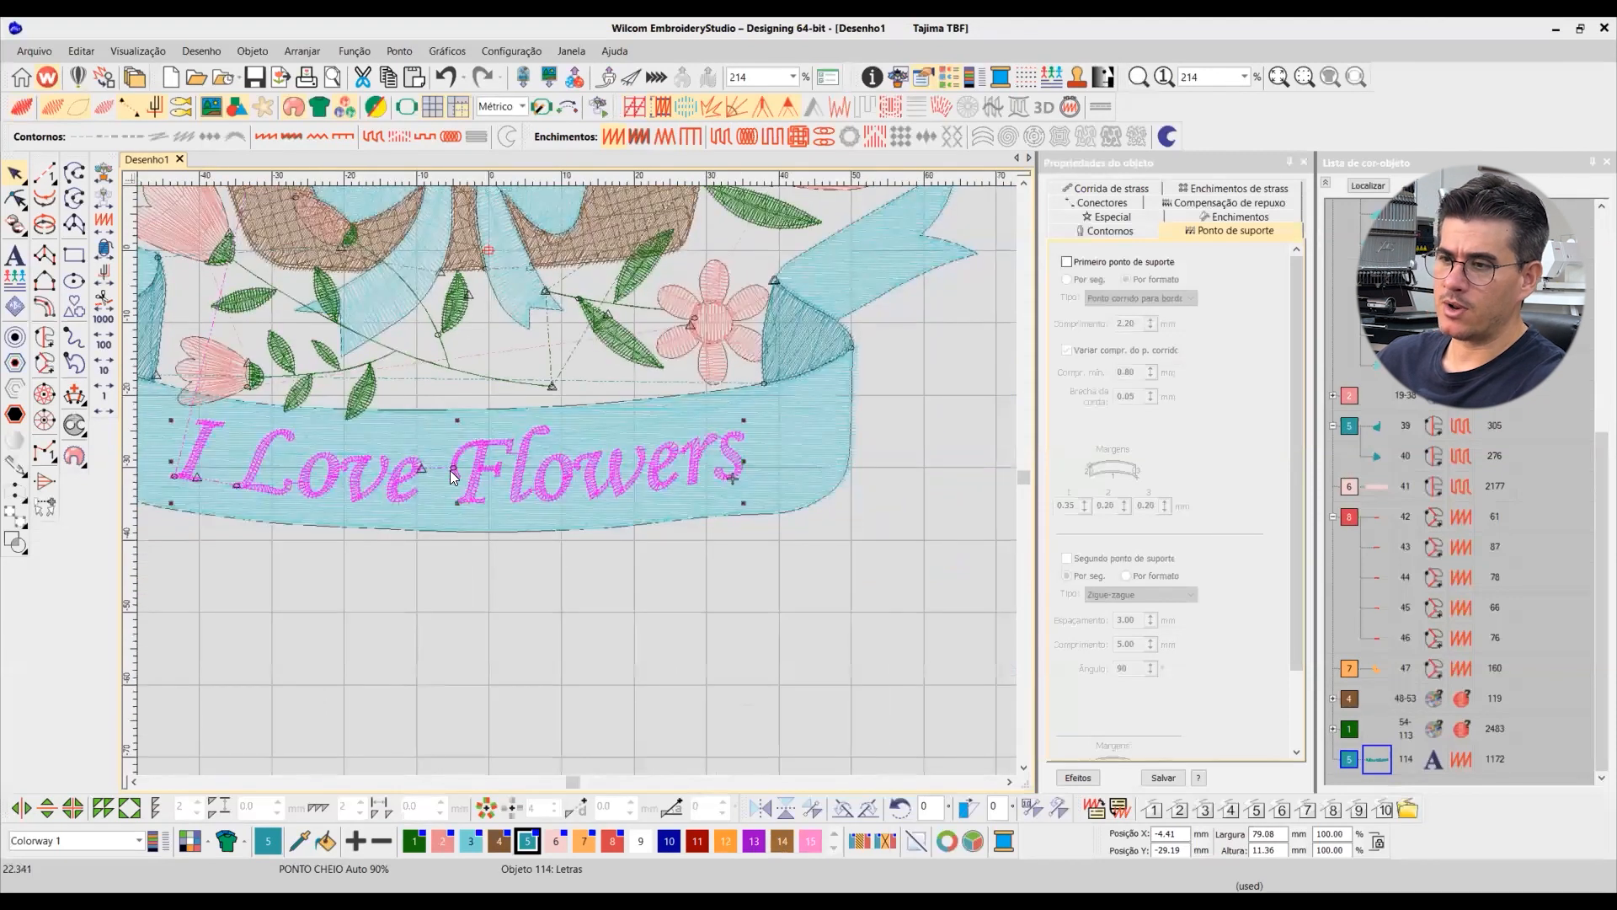
key("t")
scroll(577, 480, "down", 3)
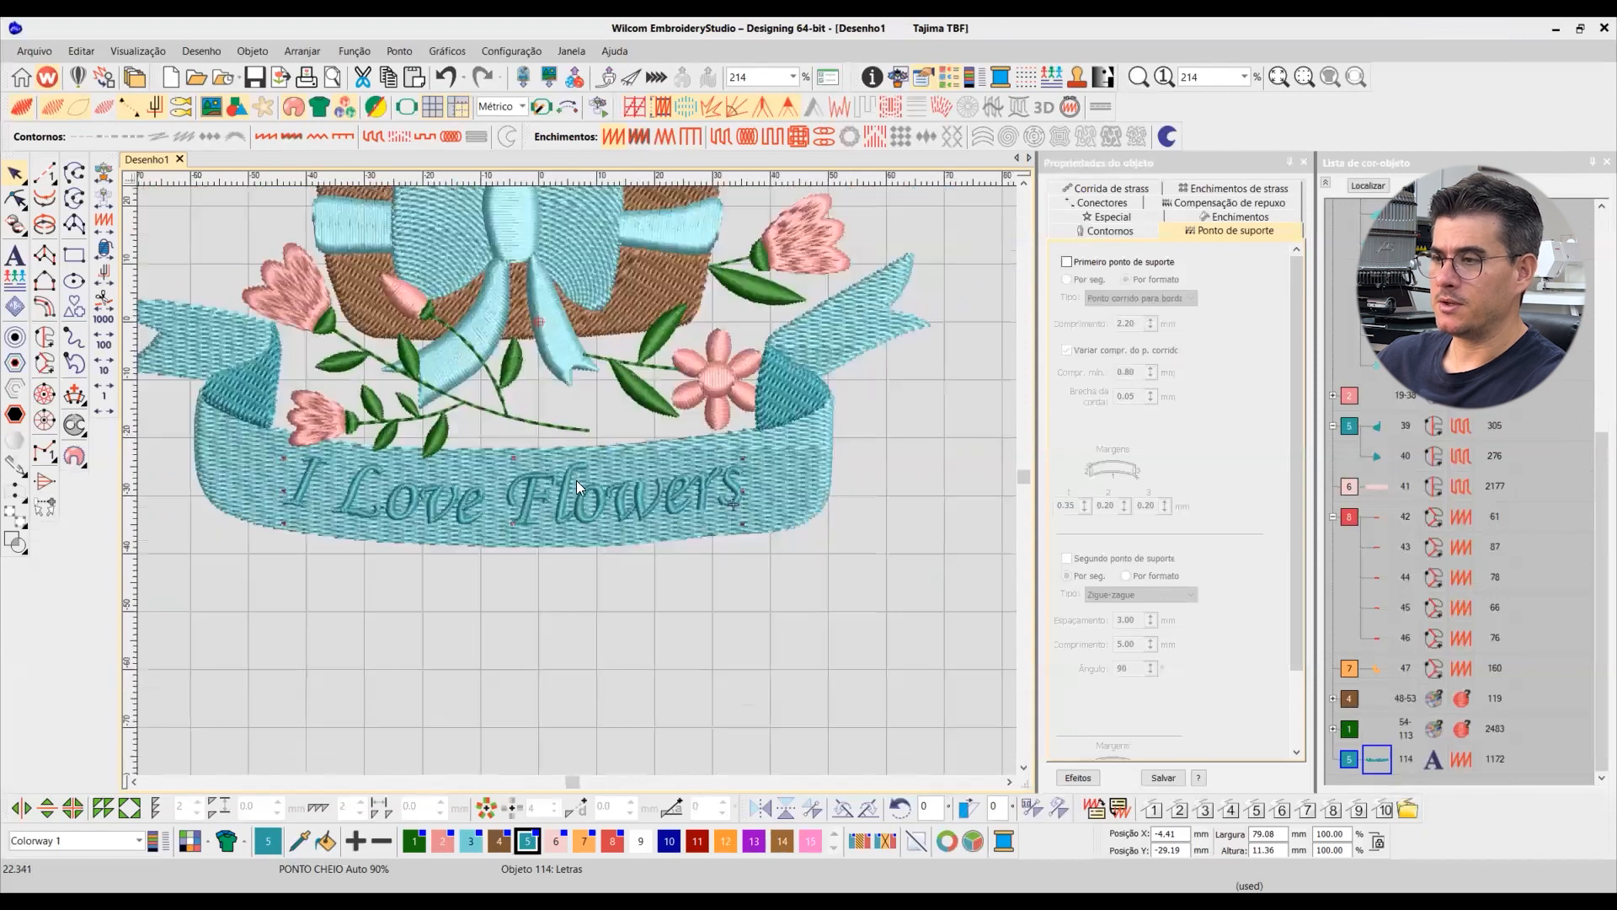
scroll(592, 444, "up", 4)
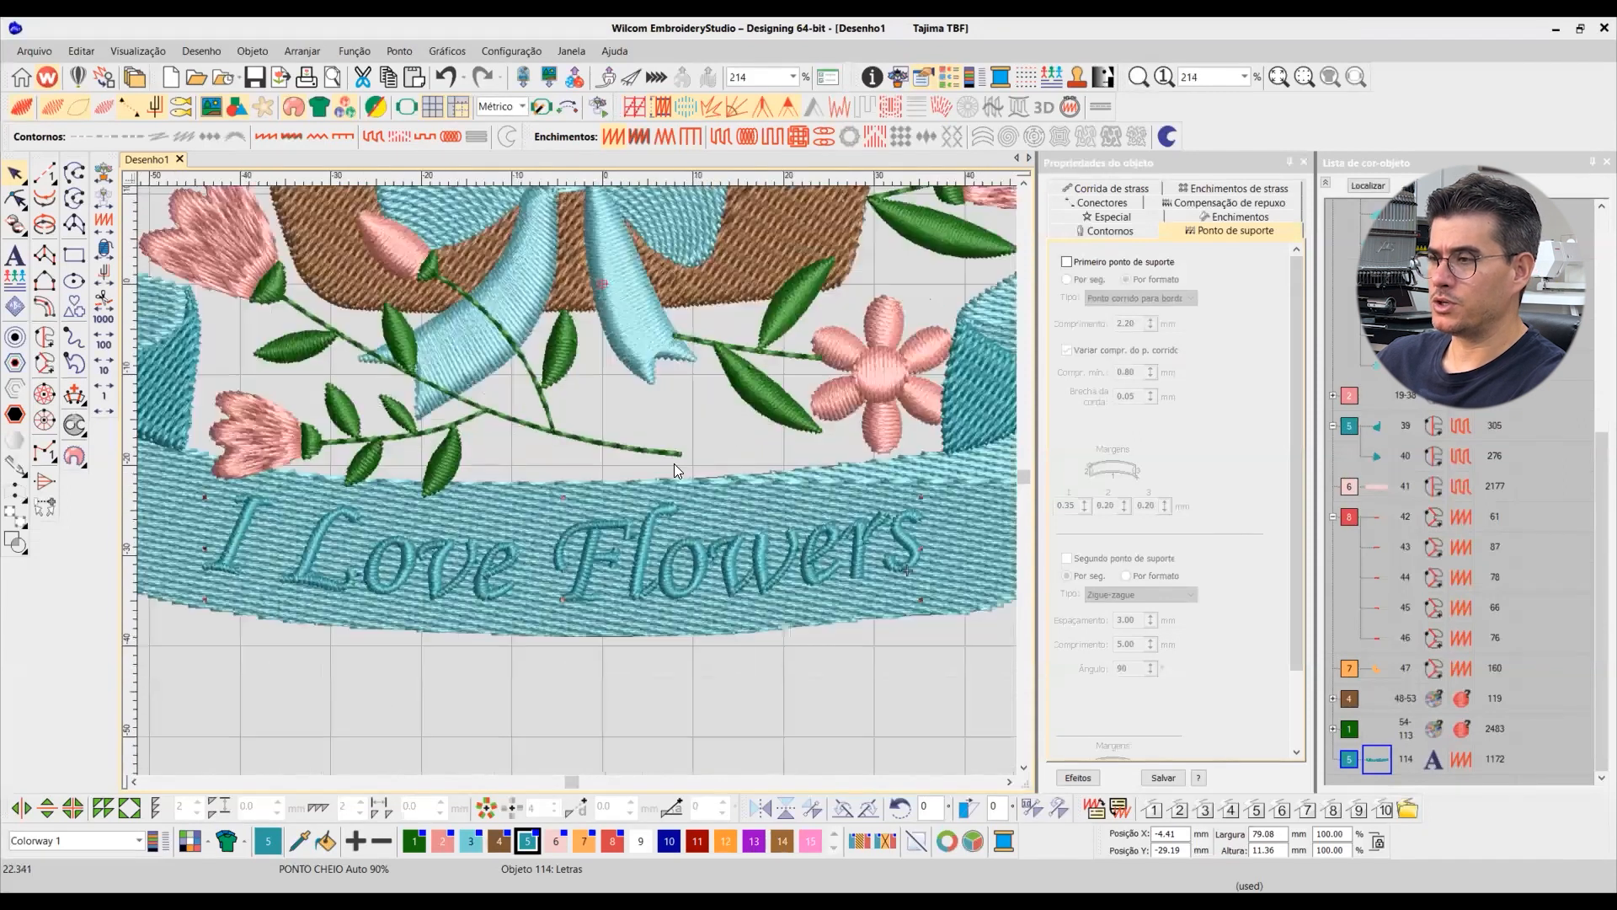
scroll(580, 479, "down", 2)
key("t")
Step: Inspect the stitches of the pink tulip above the right banner tail in both rendering modes and open its fill settings
scroll(600, 408, "up", 3)
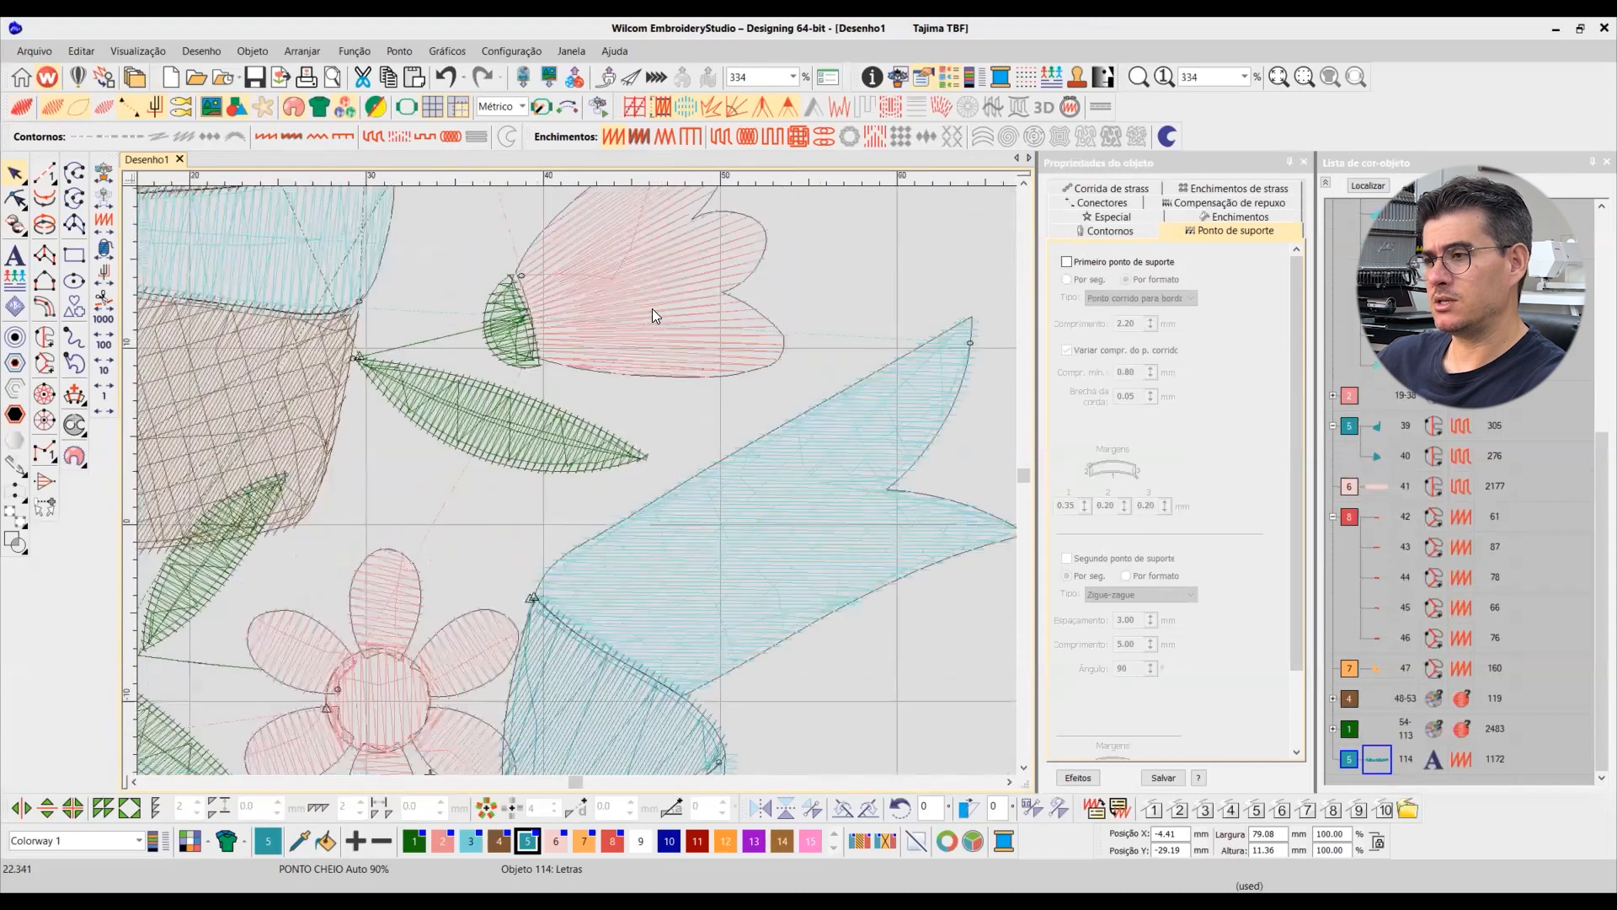
left_click(655, 314)
key("t")
key("t")
scroll(581, 480, "up", 3)
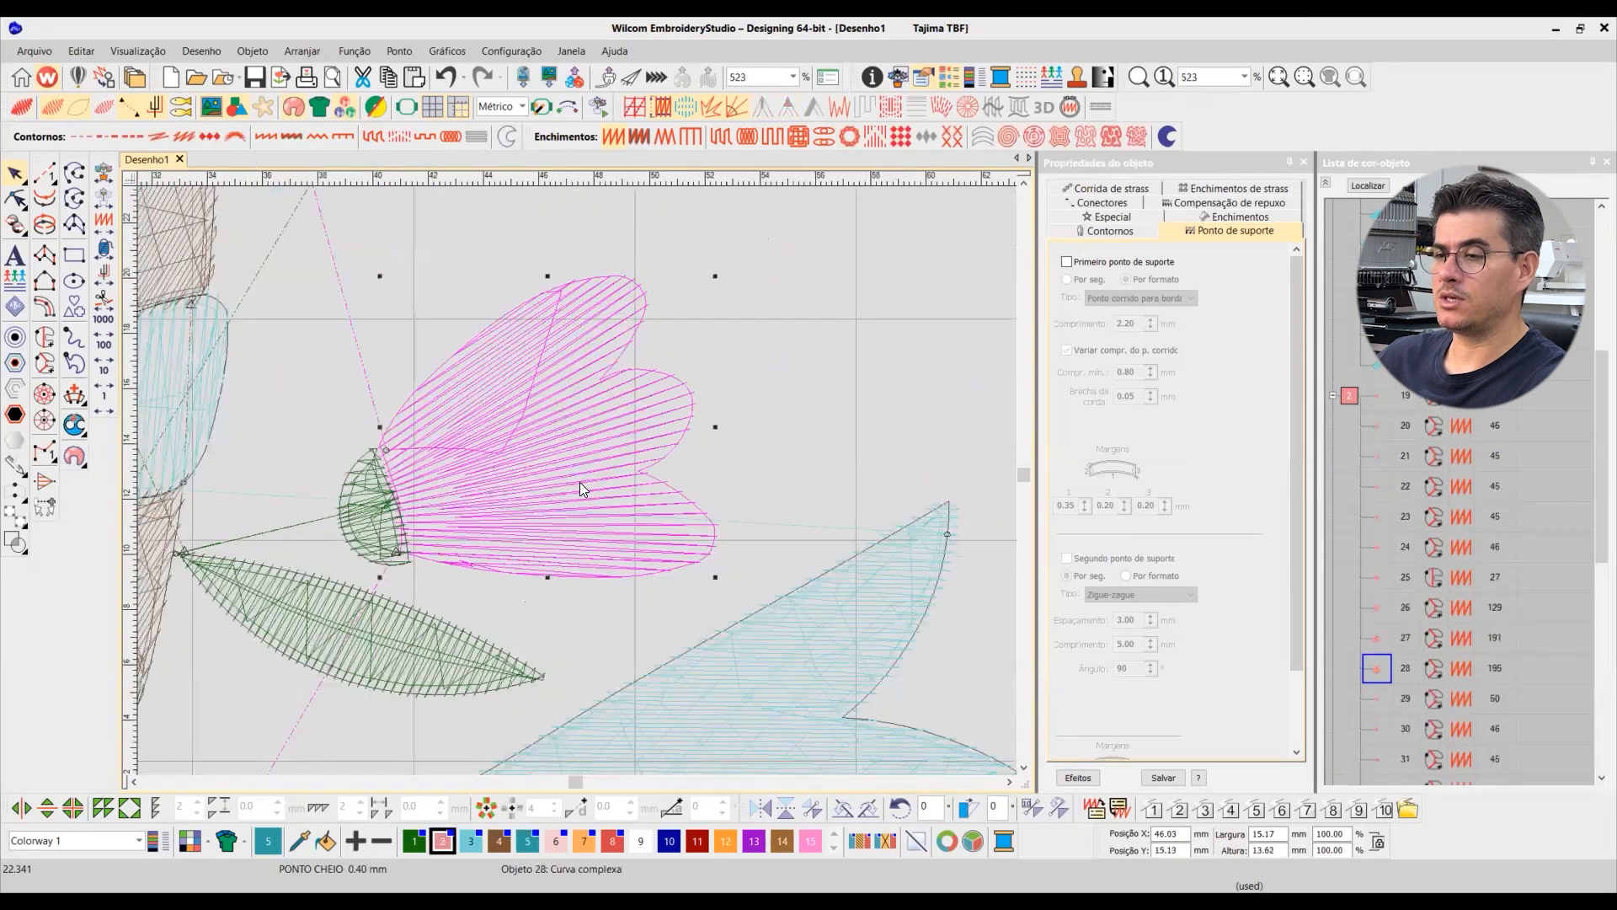
scroll(495, 434, "down", 2)
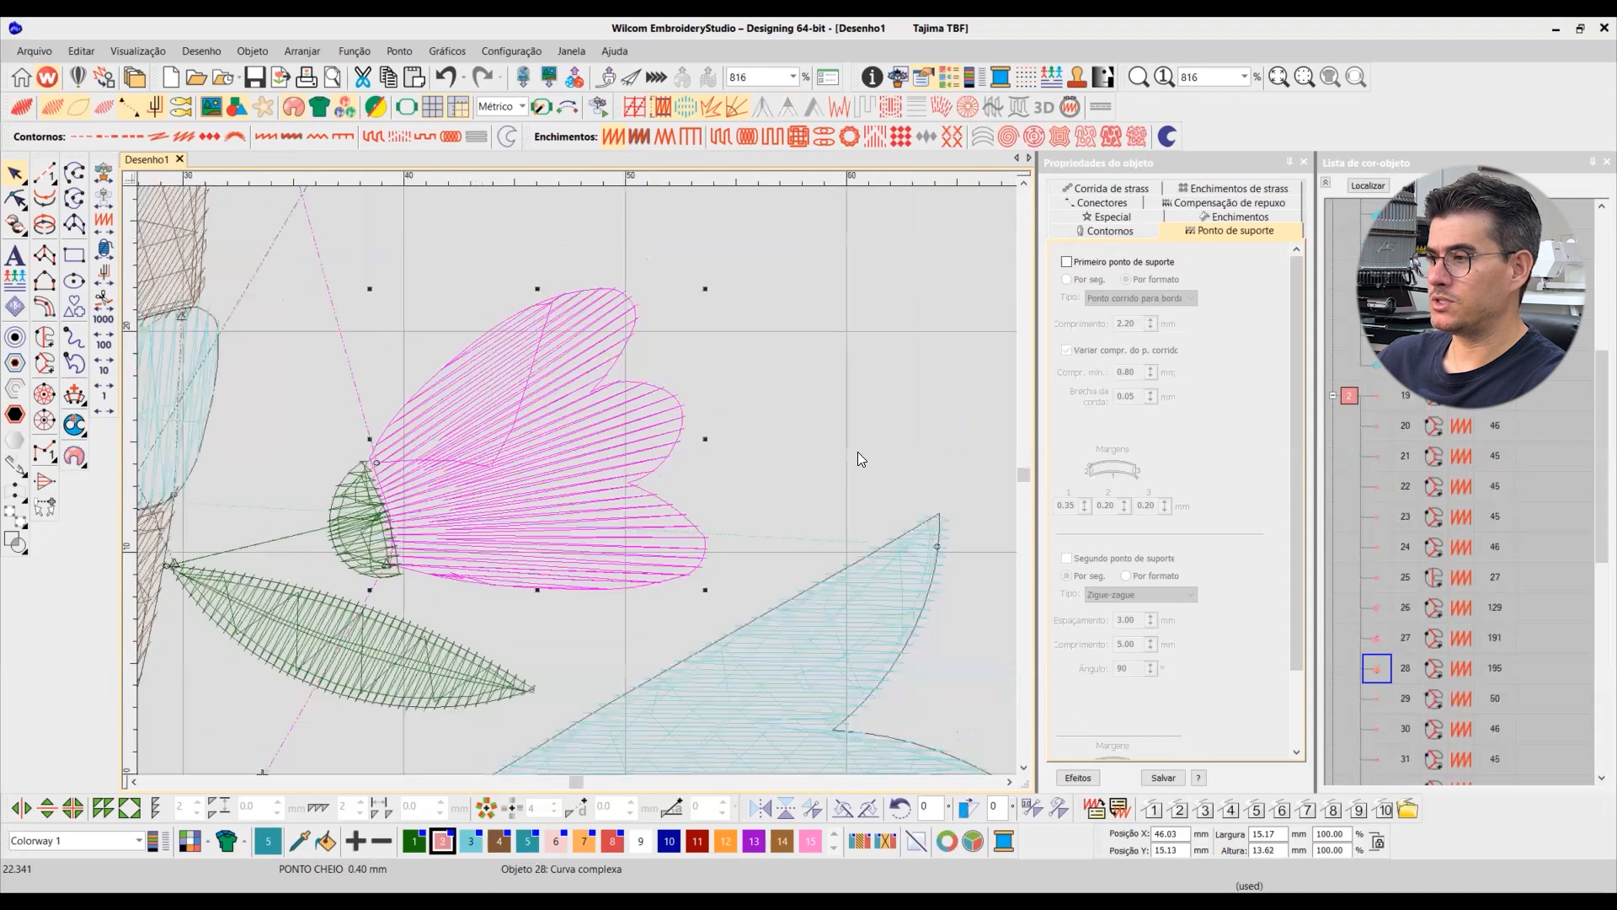
key("t")
left_click(1237, 233)
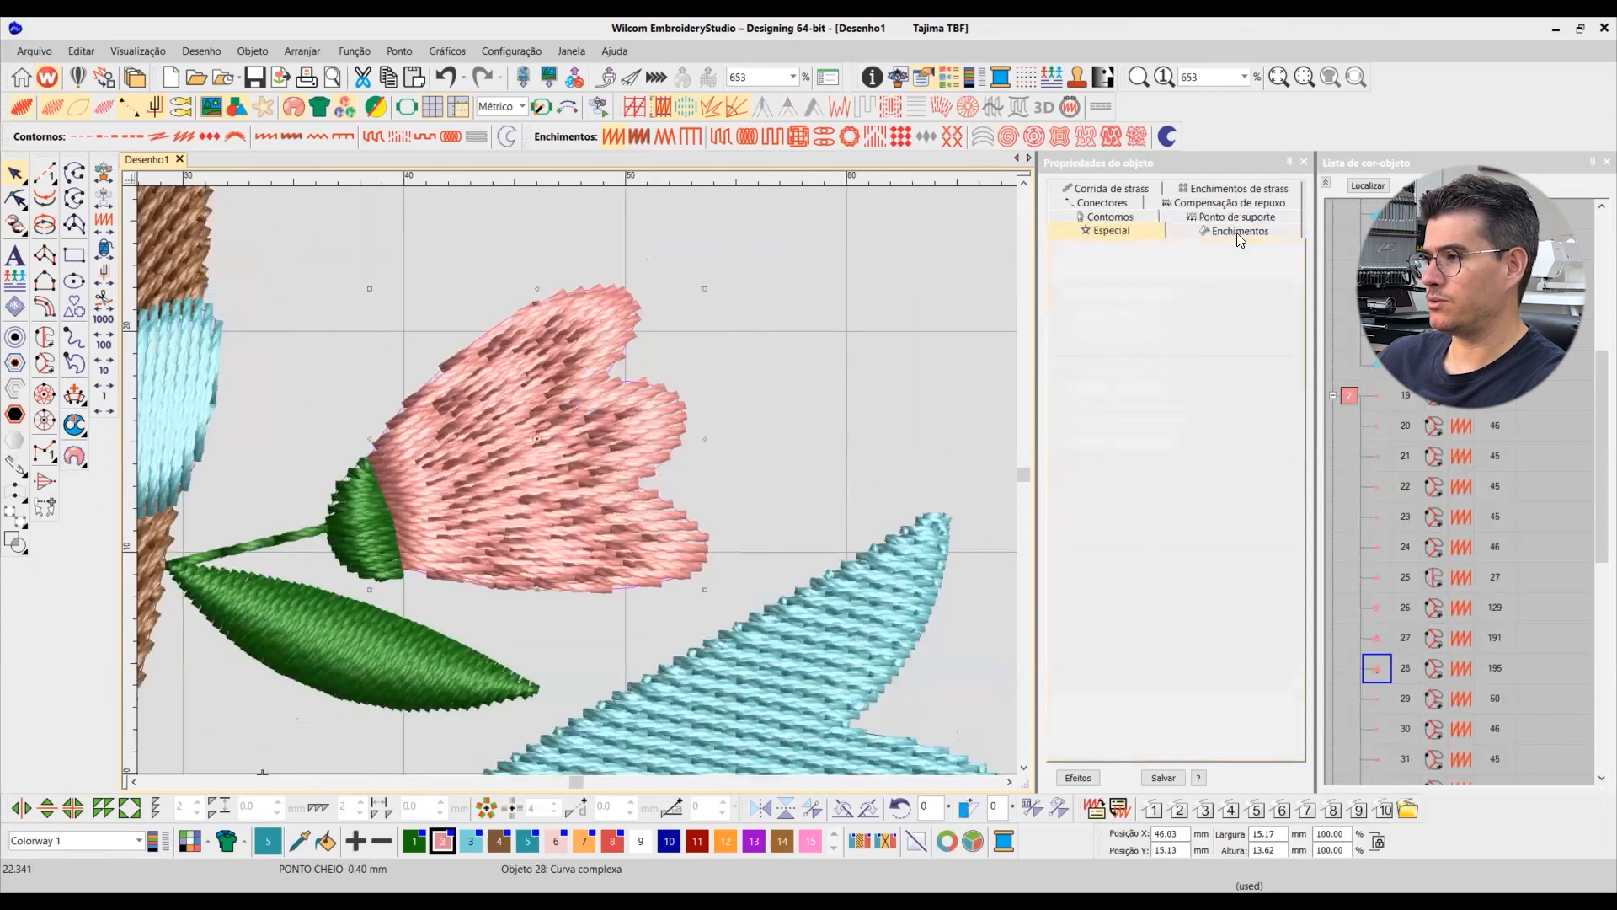
Step: Check the fill settings of the butterfly's yellow wings and review the flowers inside the basket handle
scroll(583, 480, "down", 3)
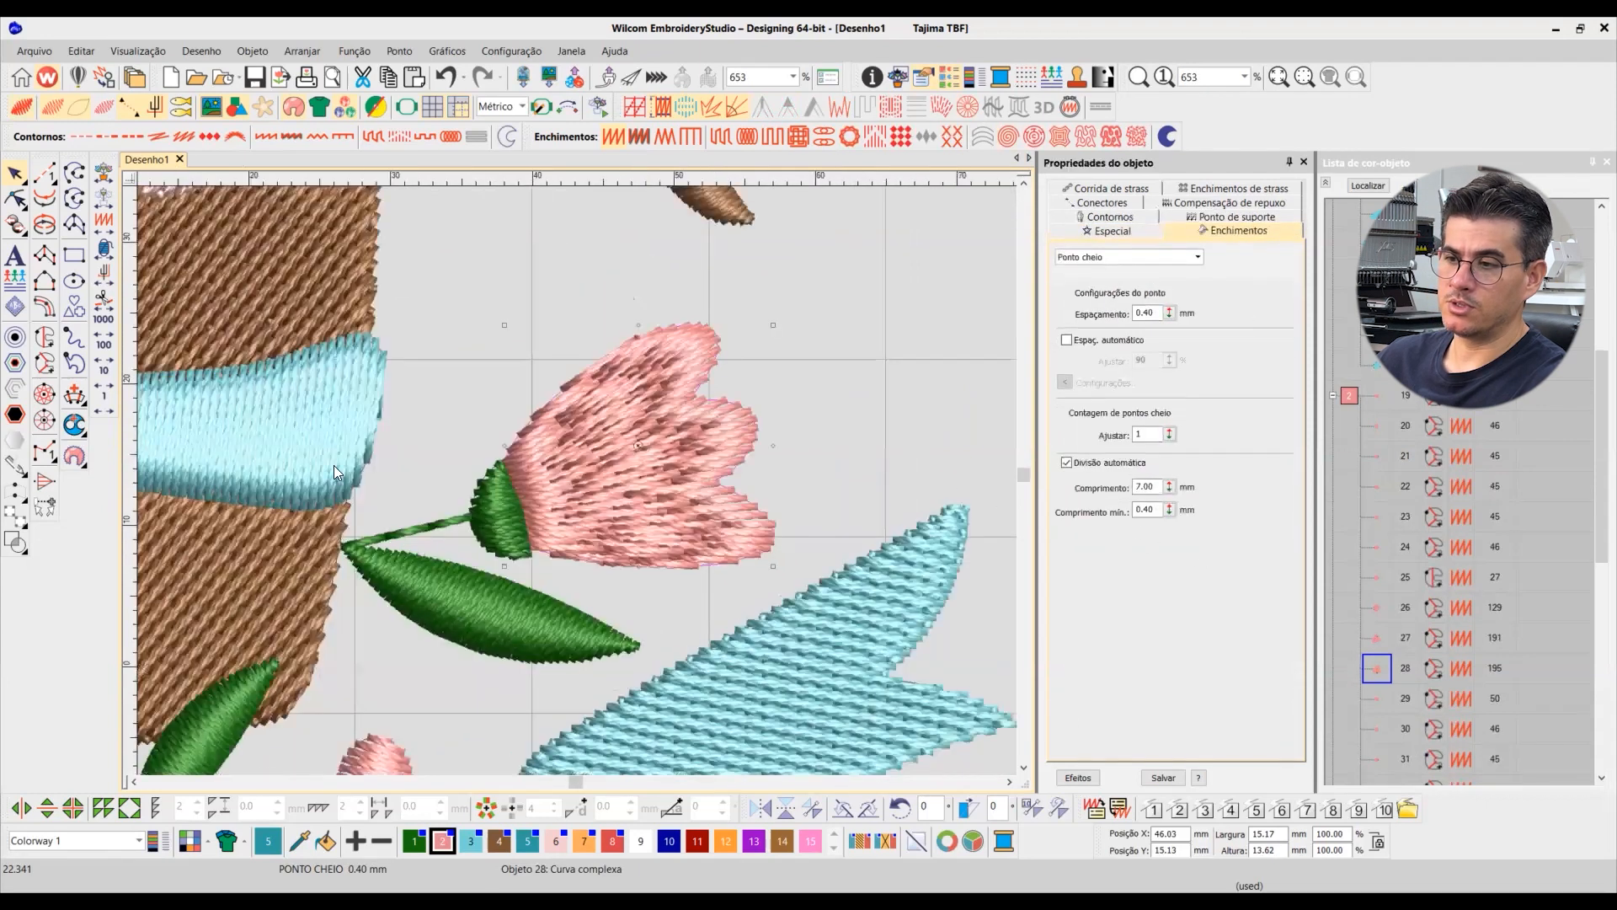
scroll(577, 480, "down", 1)
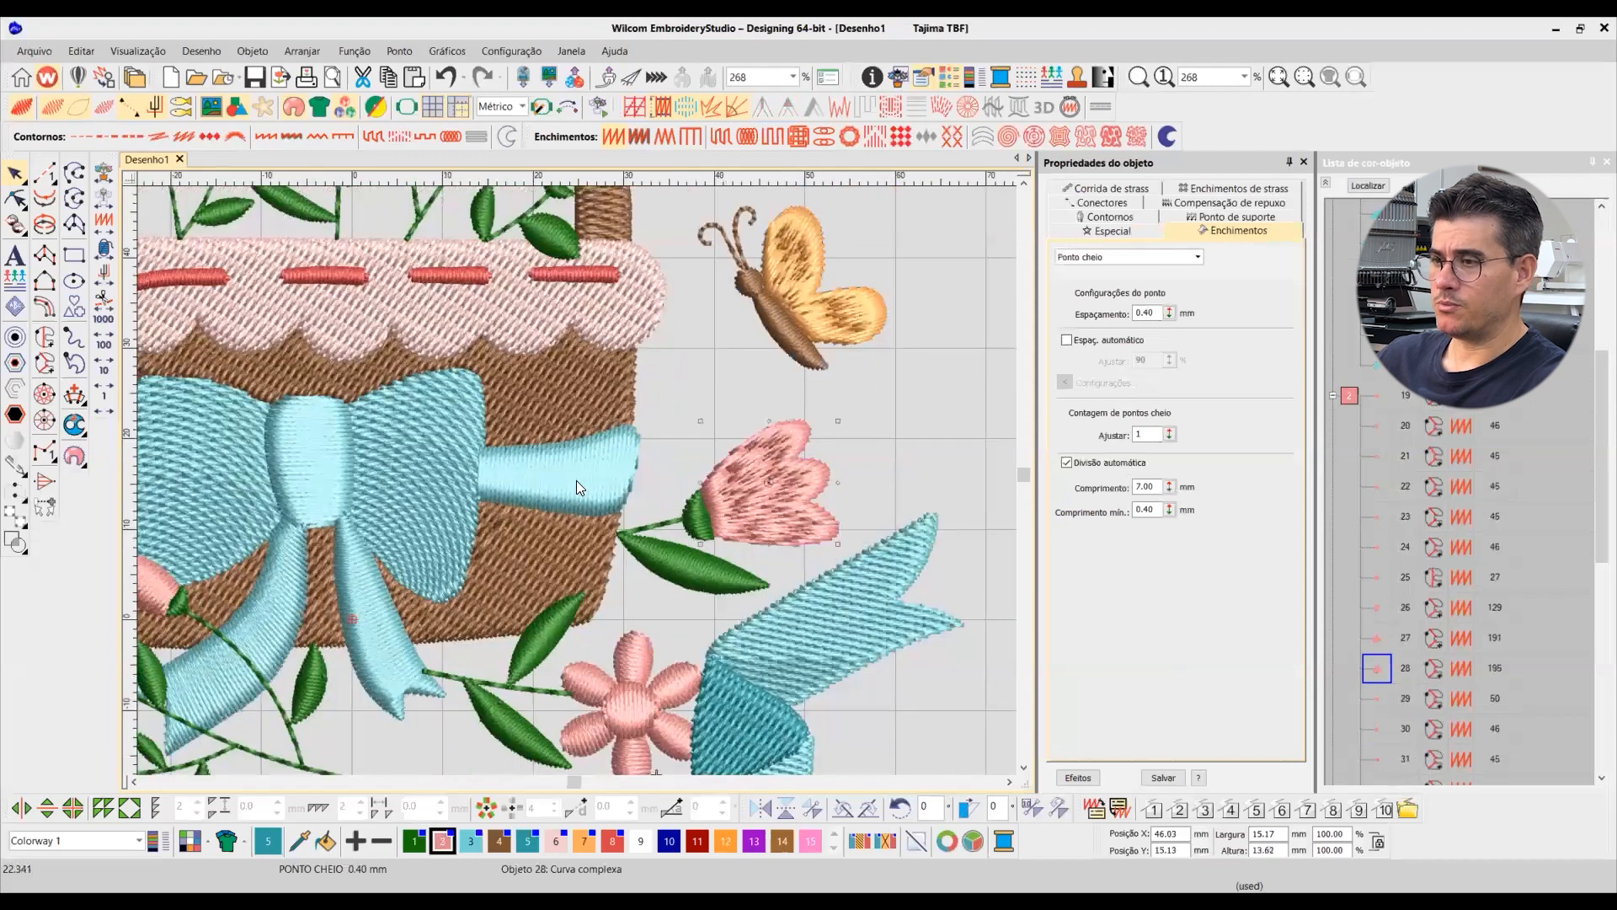
scroll(530, 388, "up", 3)
left_click(620, 522)
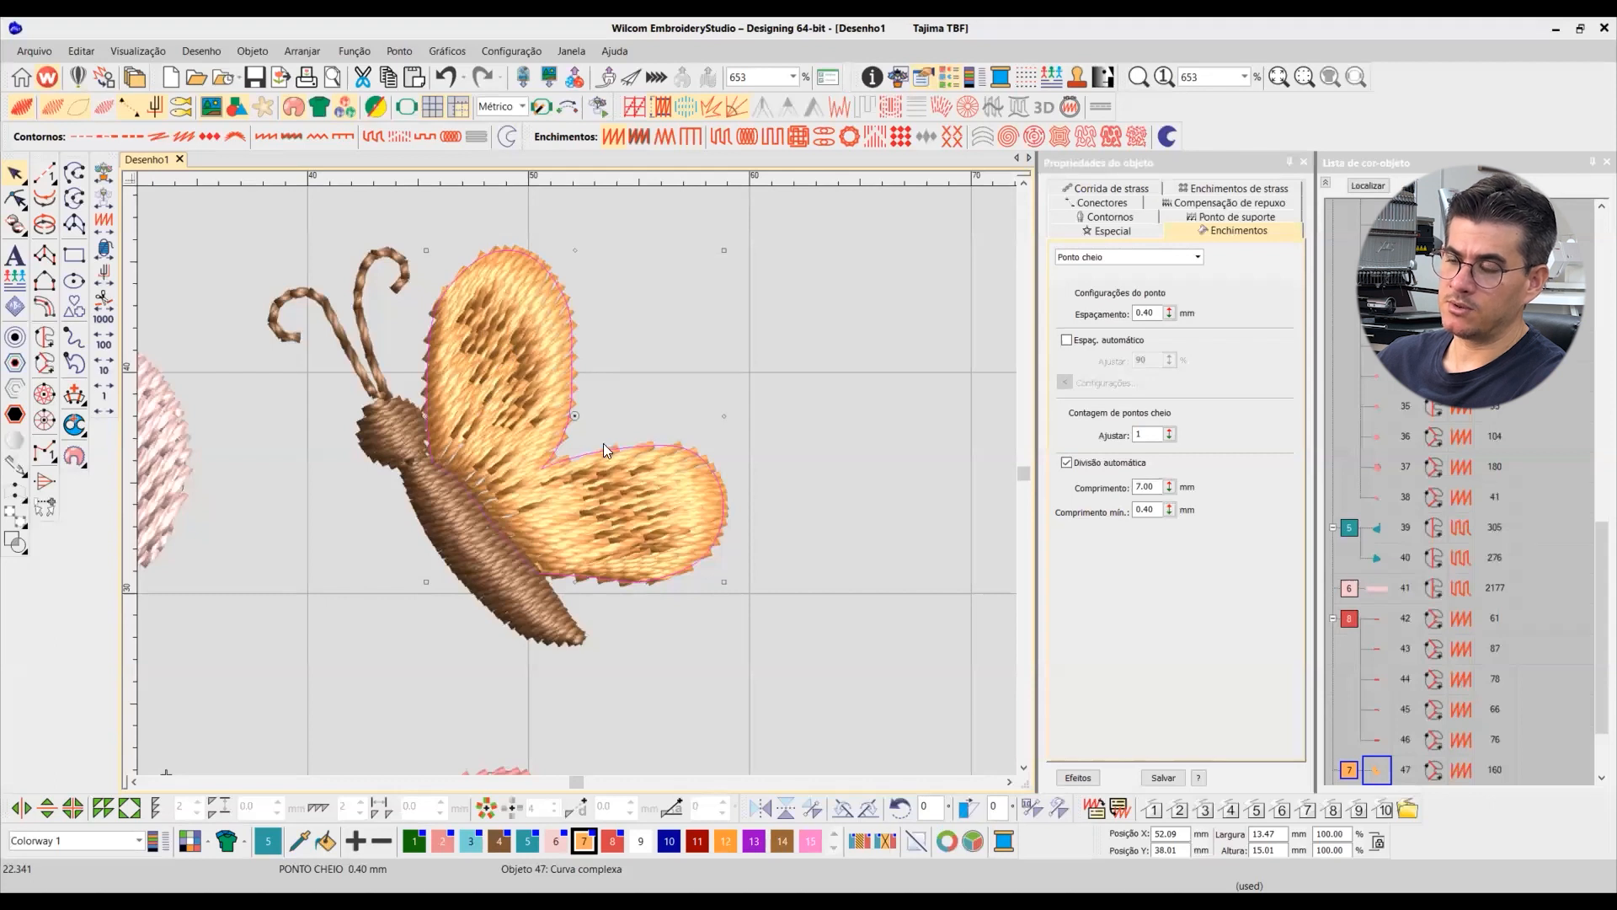
scroll(578, 481, "down", 4)
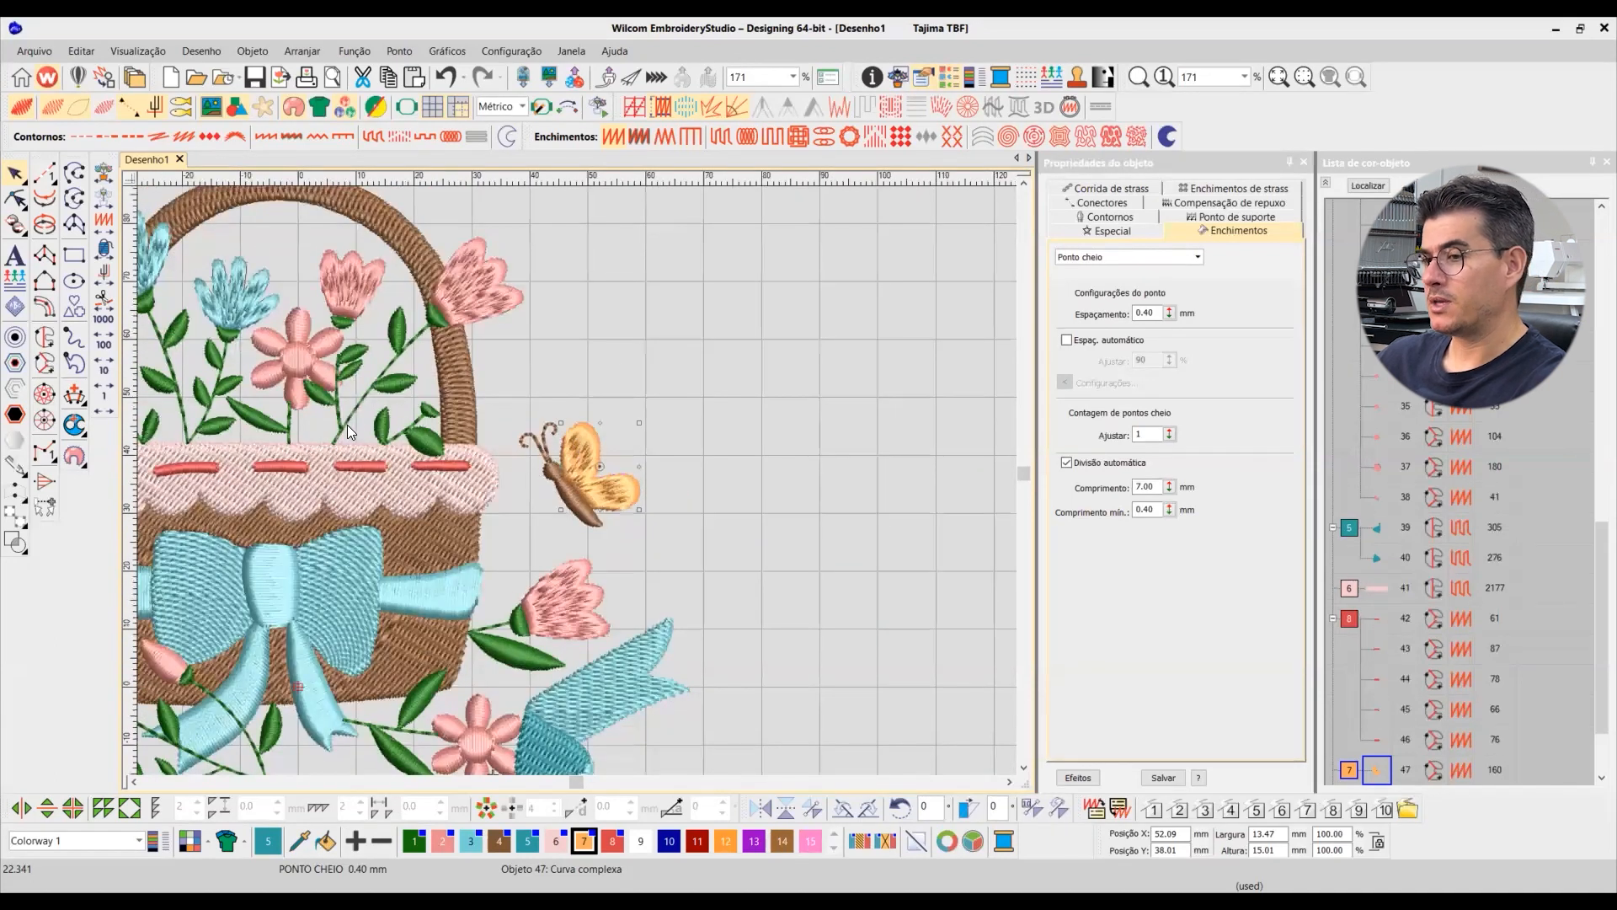
scroll(646, 465, "down", 3)
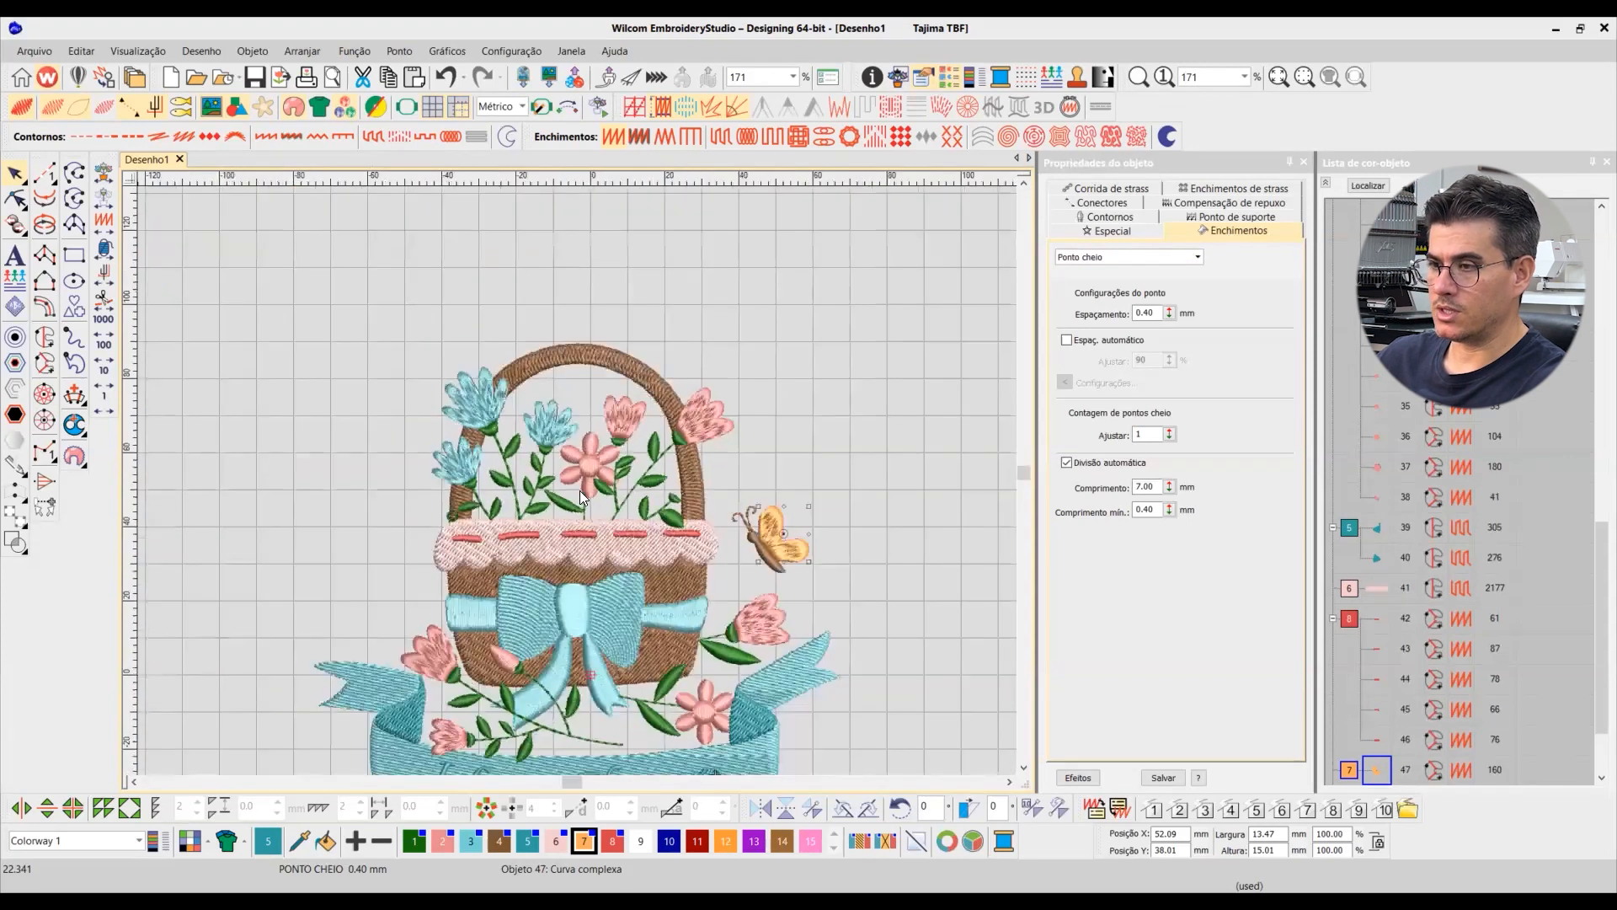
scroll(580, 490, "up", 3)
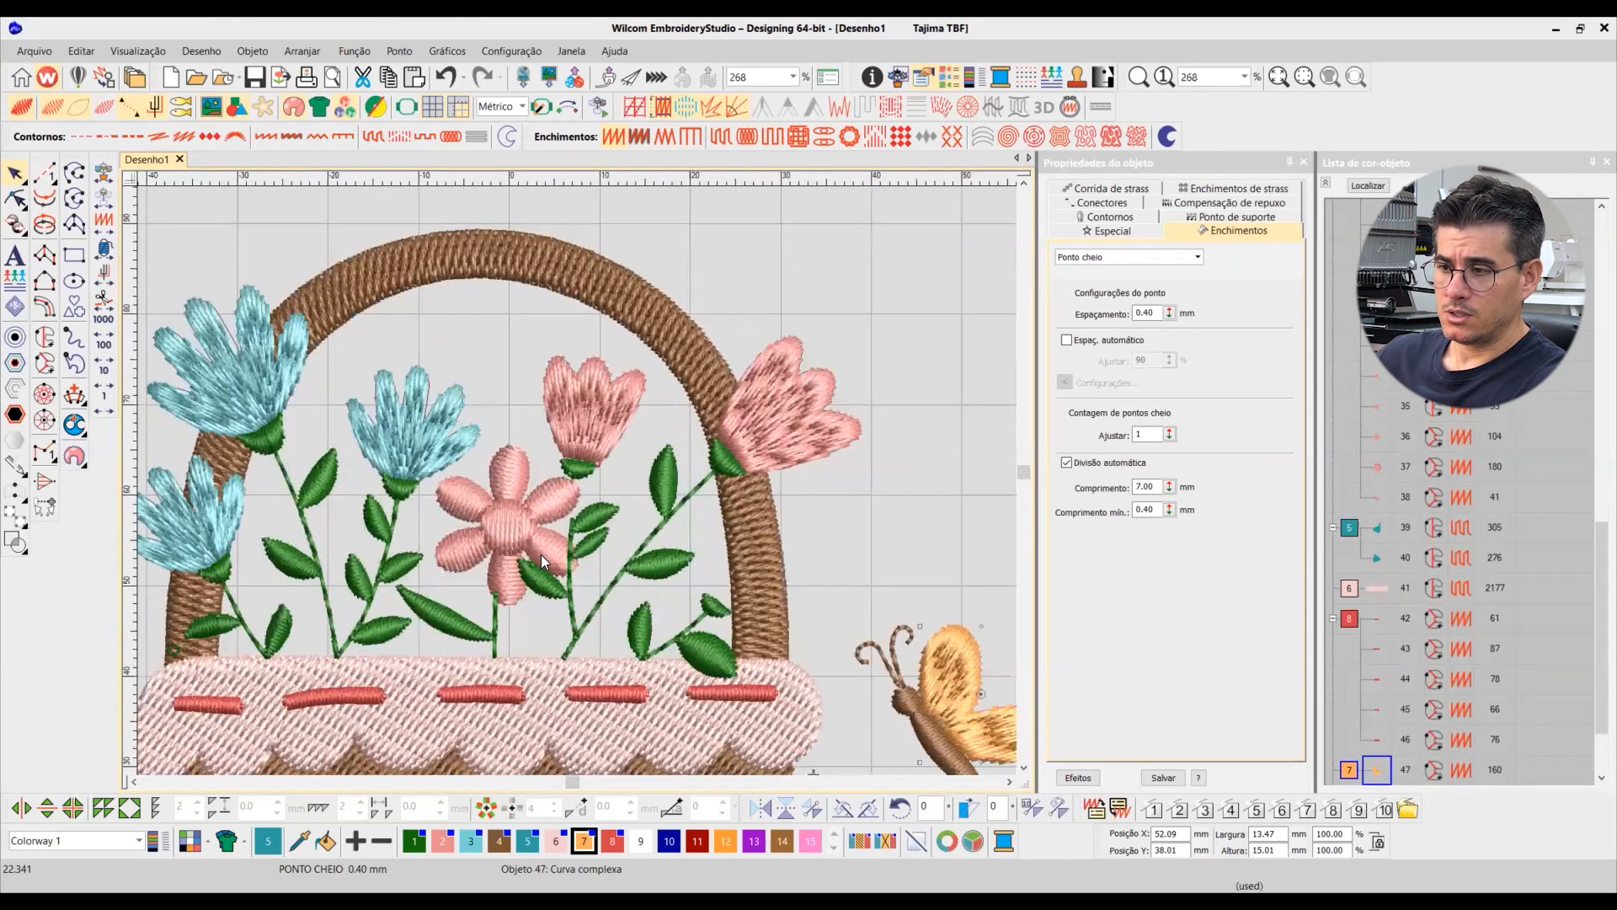
scroll(578, 492, "up", 3)
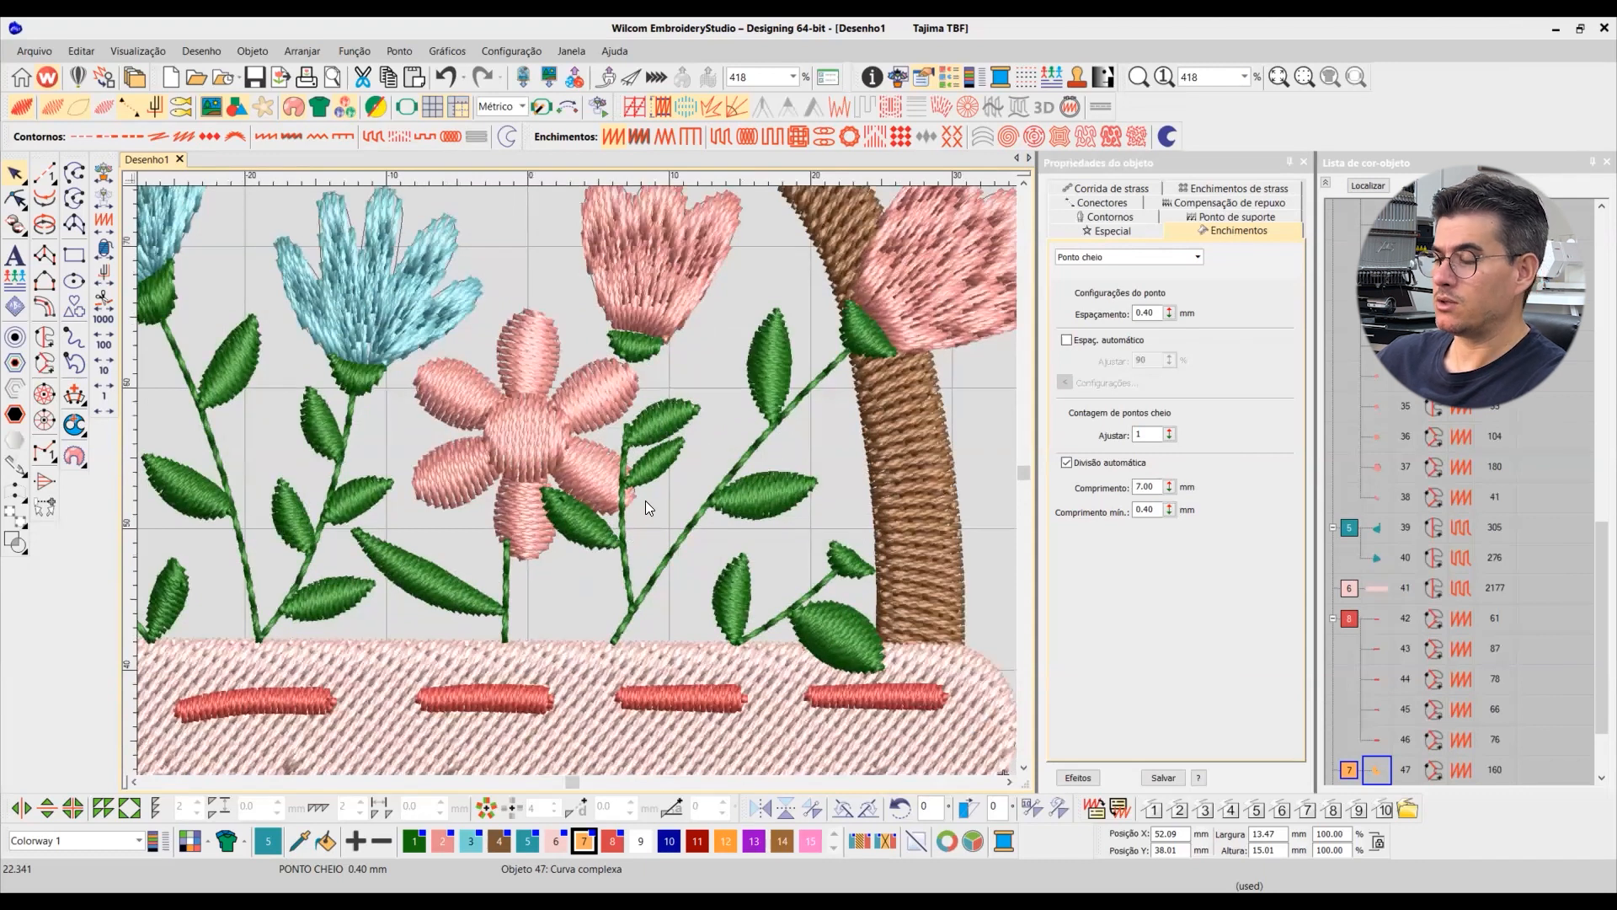
Step: Check the outline and fill settings of the central pink flower's stem and lowest petal, and examine where they overlap
scroll(577, 479, "up", 1)
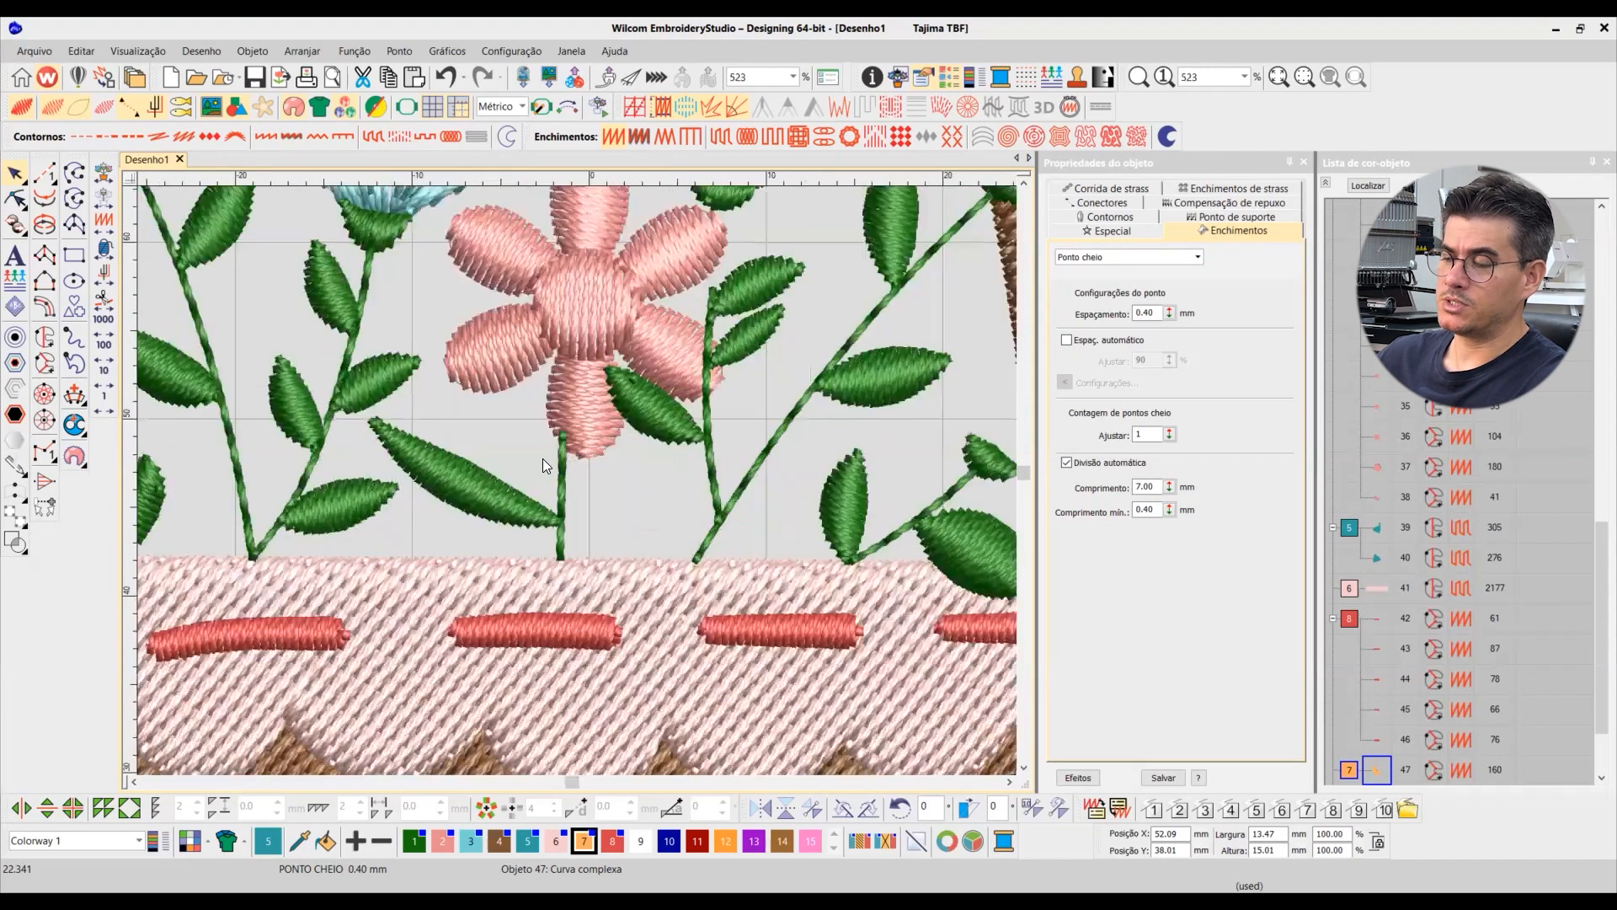
left_click(564, 465)
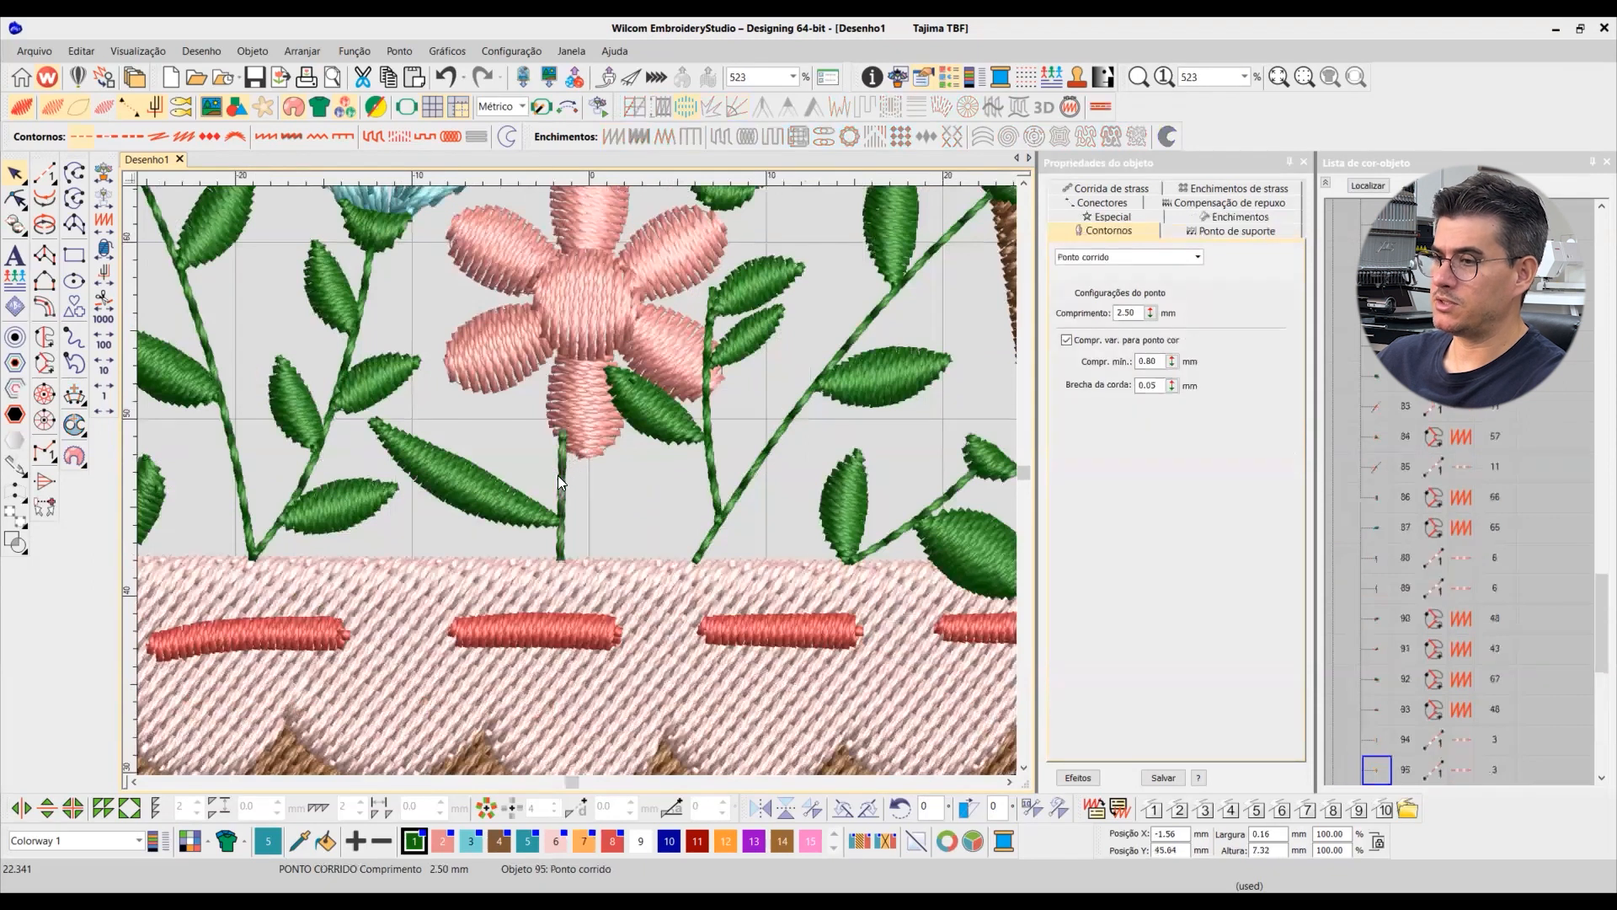
left_click(566, 425)
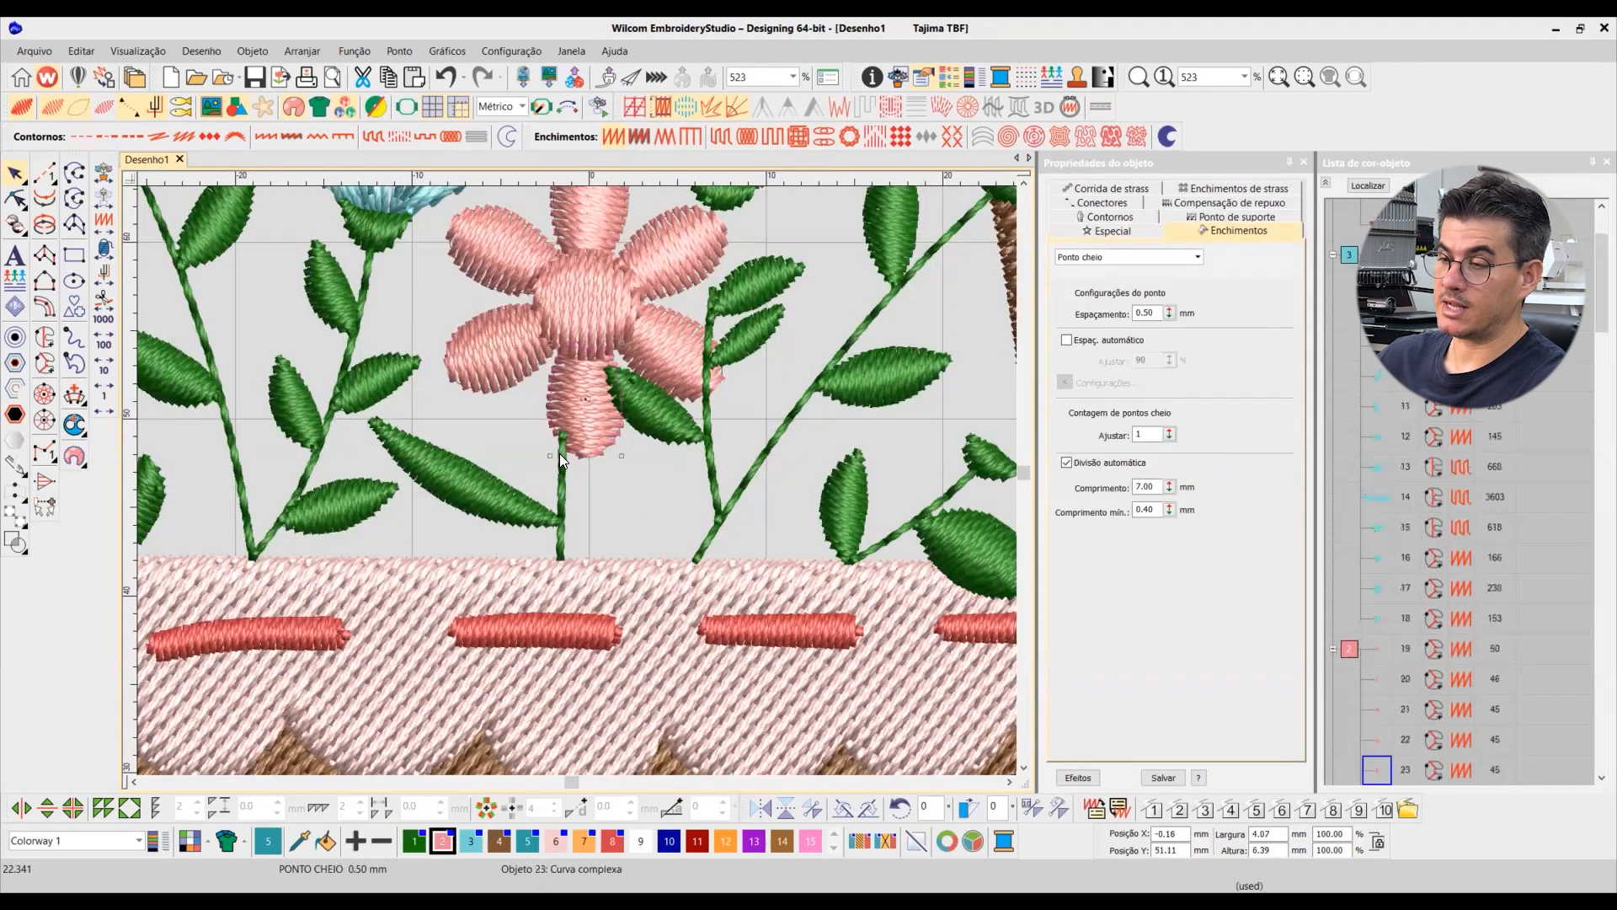
scroll(577, 474, "up", 2)
left_click(570, 481)
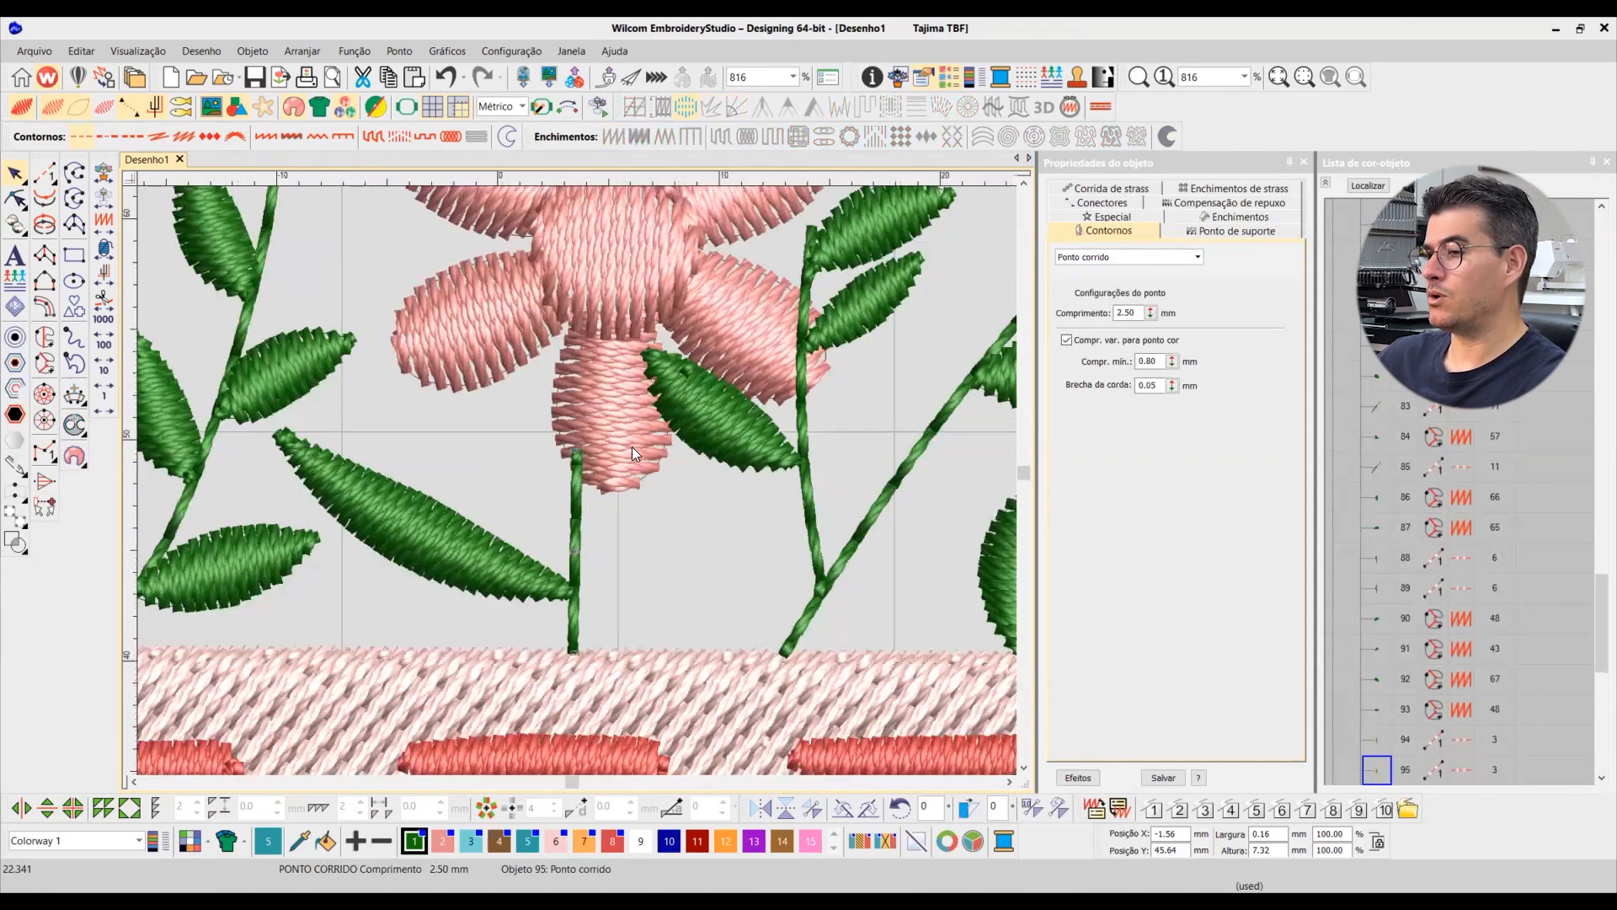
scroll(631, 446, "down", 4)
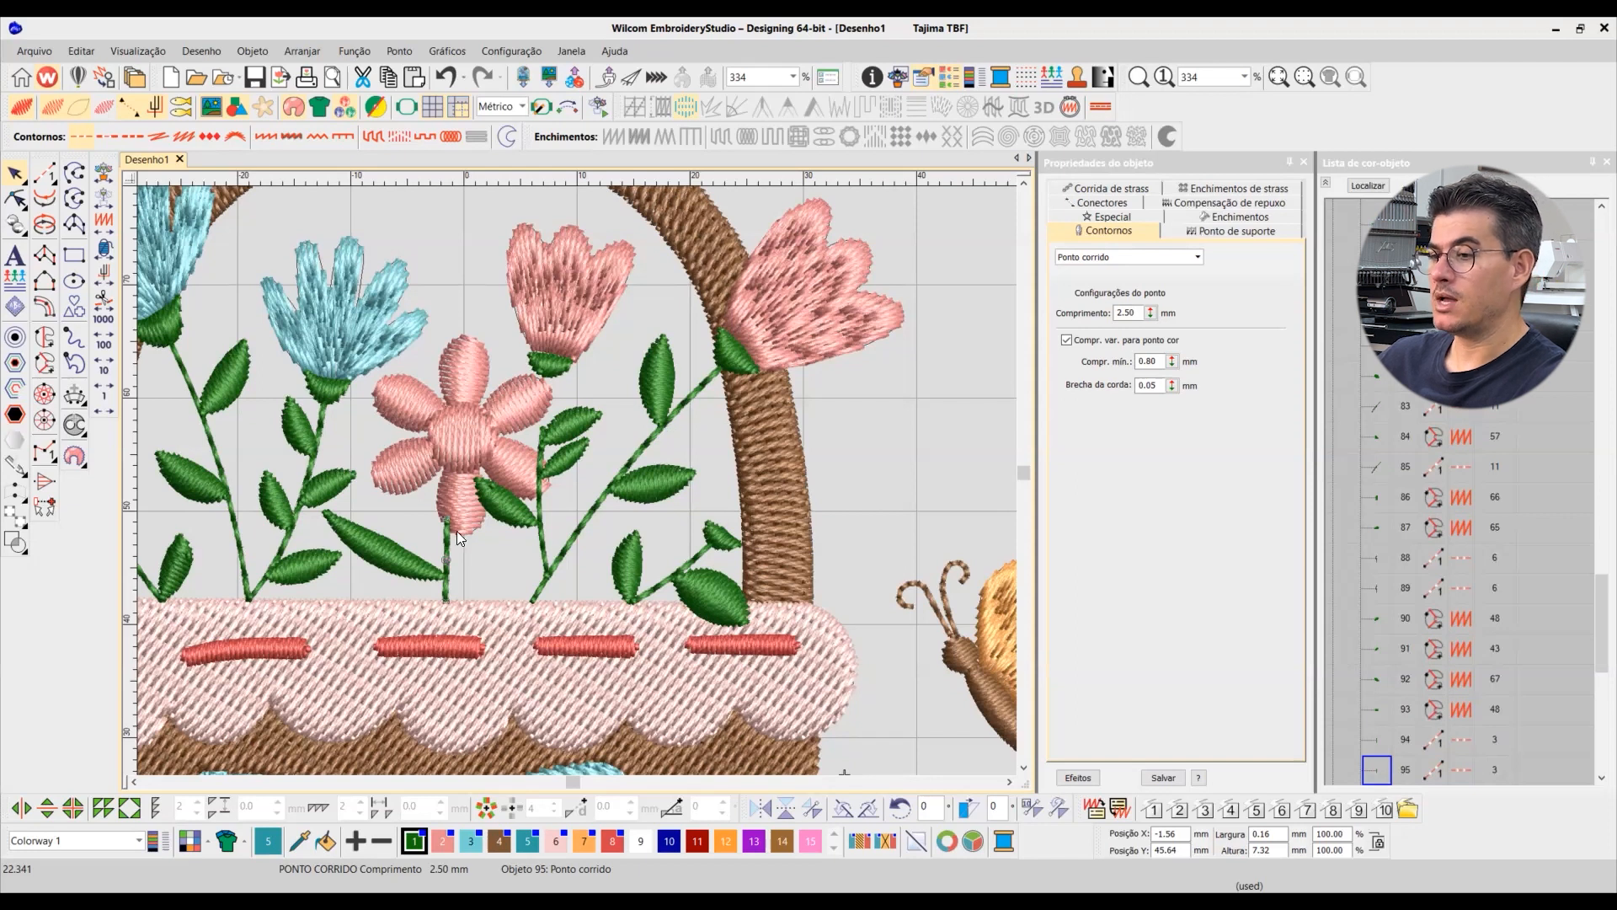
scroll(375, 559, "up", 2)
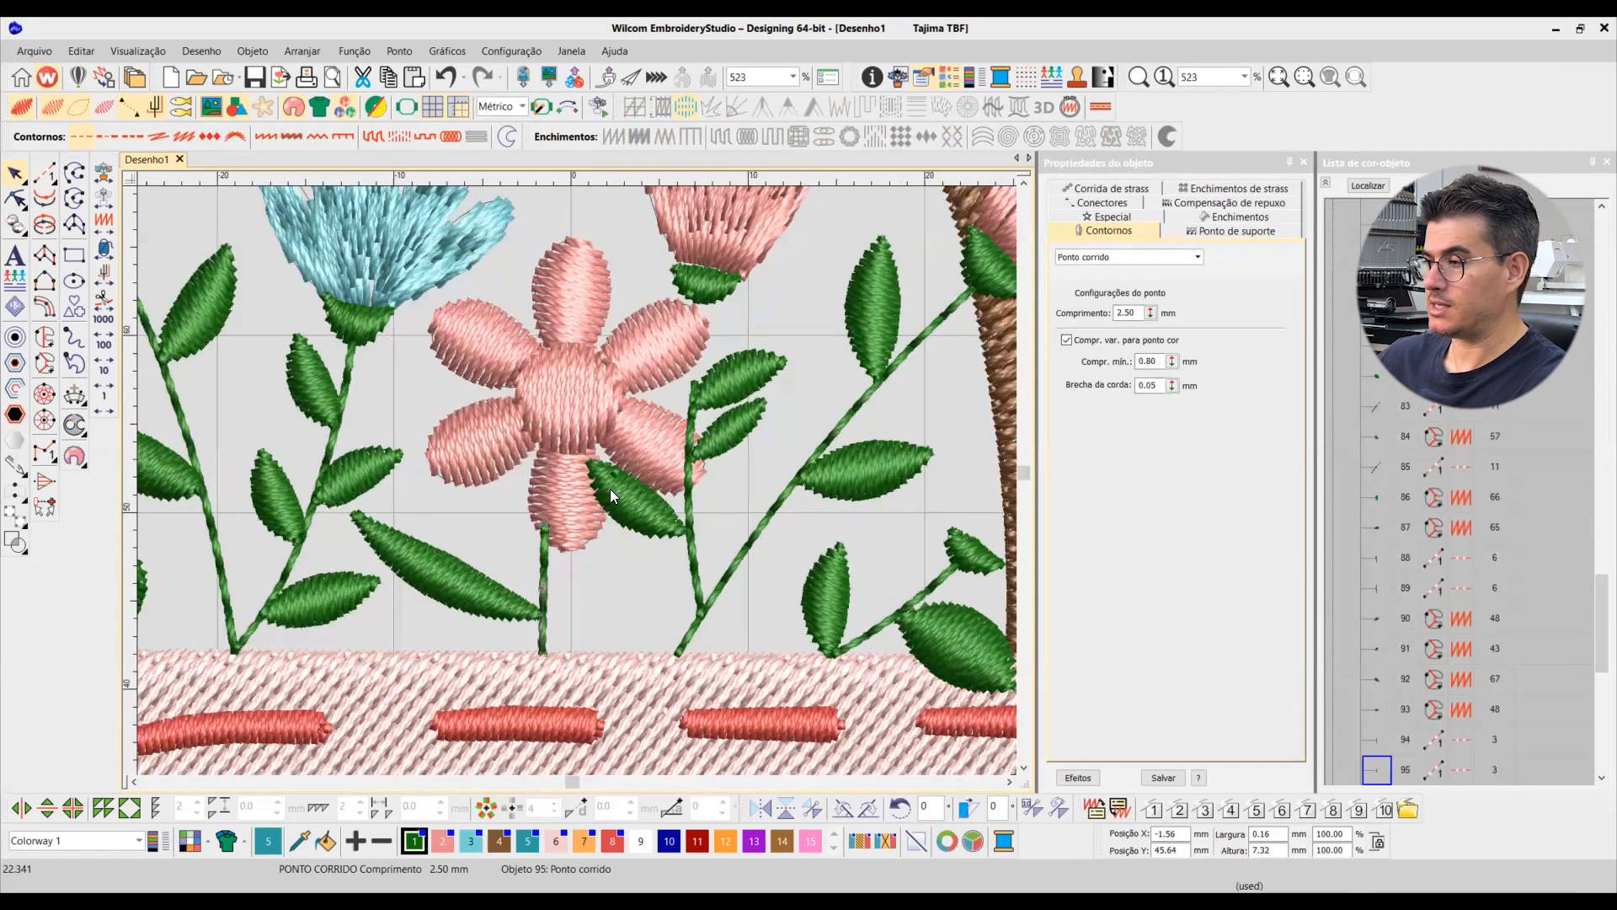
scroll(576, 480, "down", 2)
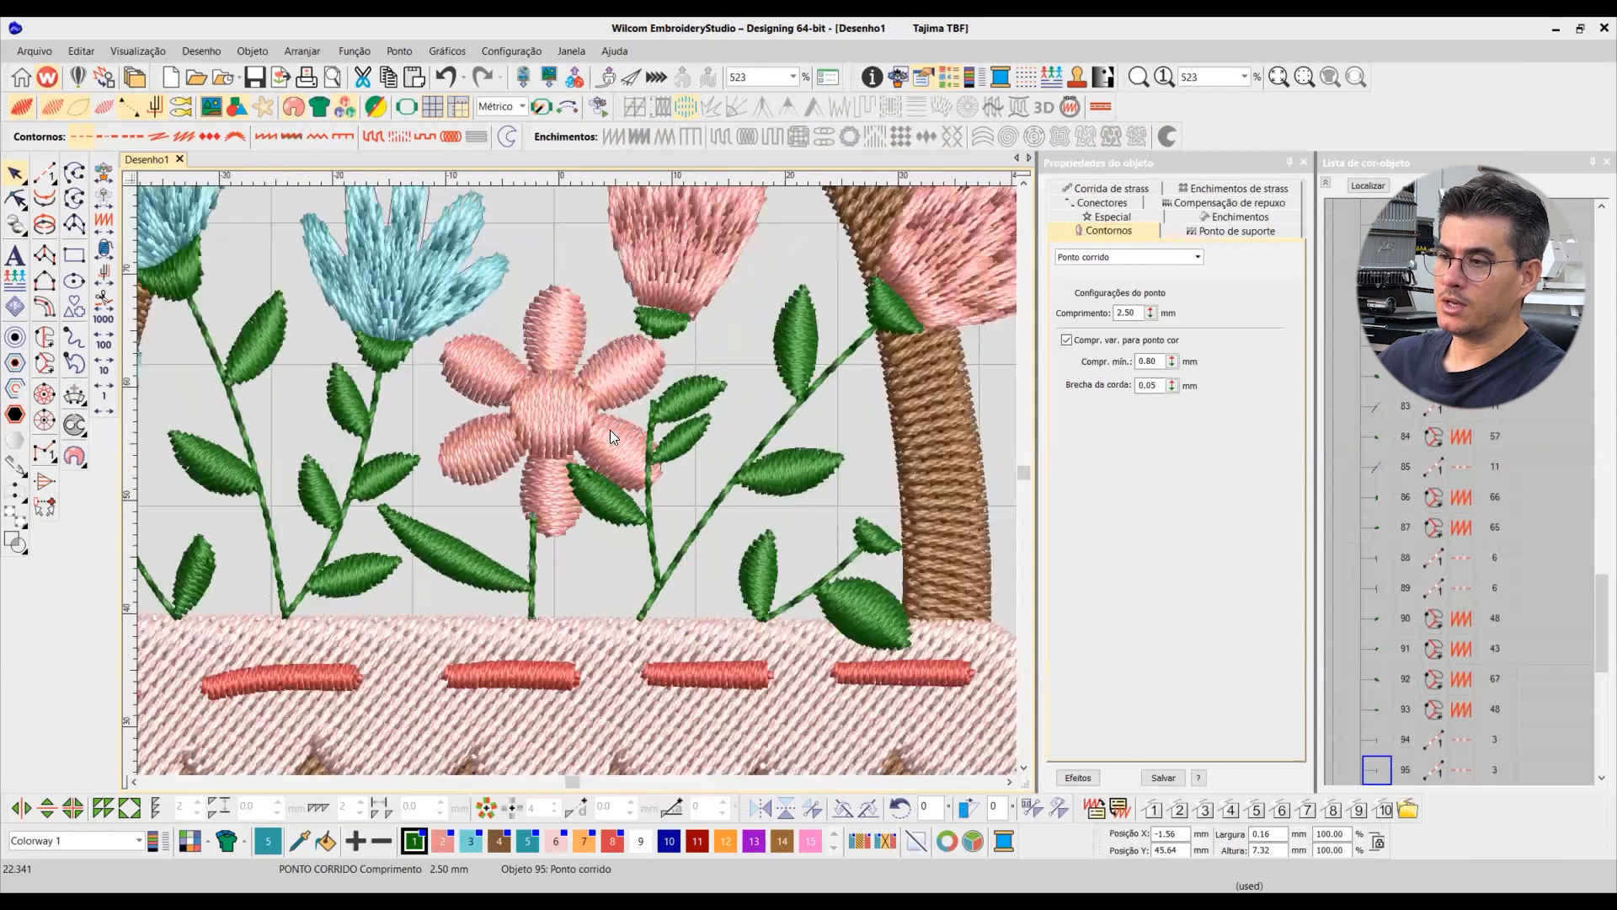
Step: Look over the basket trim, bow tails, lower stems and banner, and bring the whole design back into view
scroll(593, 496, "down", 2)
scroll(712, 536, "up", 2)
left_click(1024, 767)
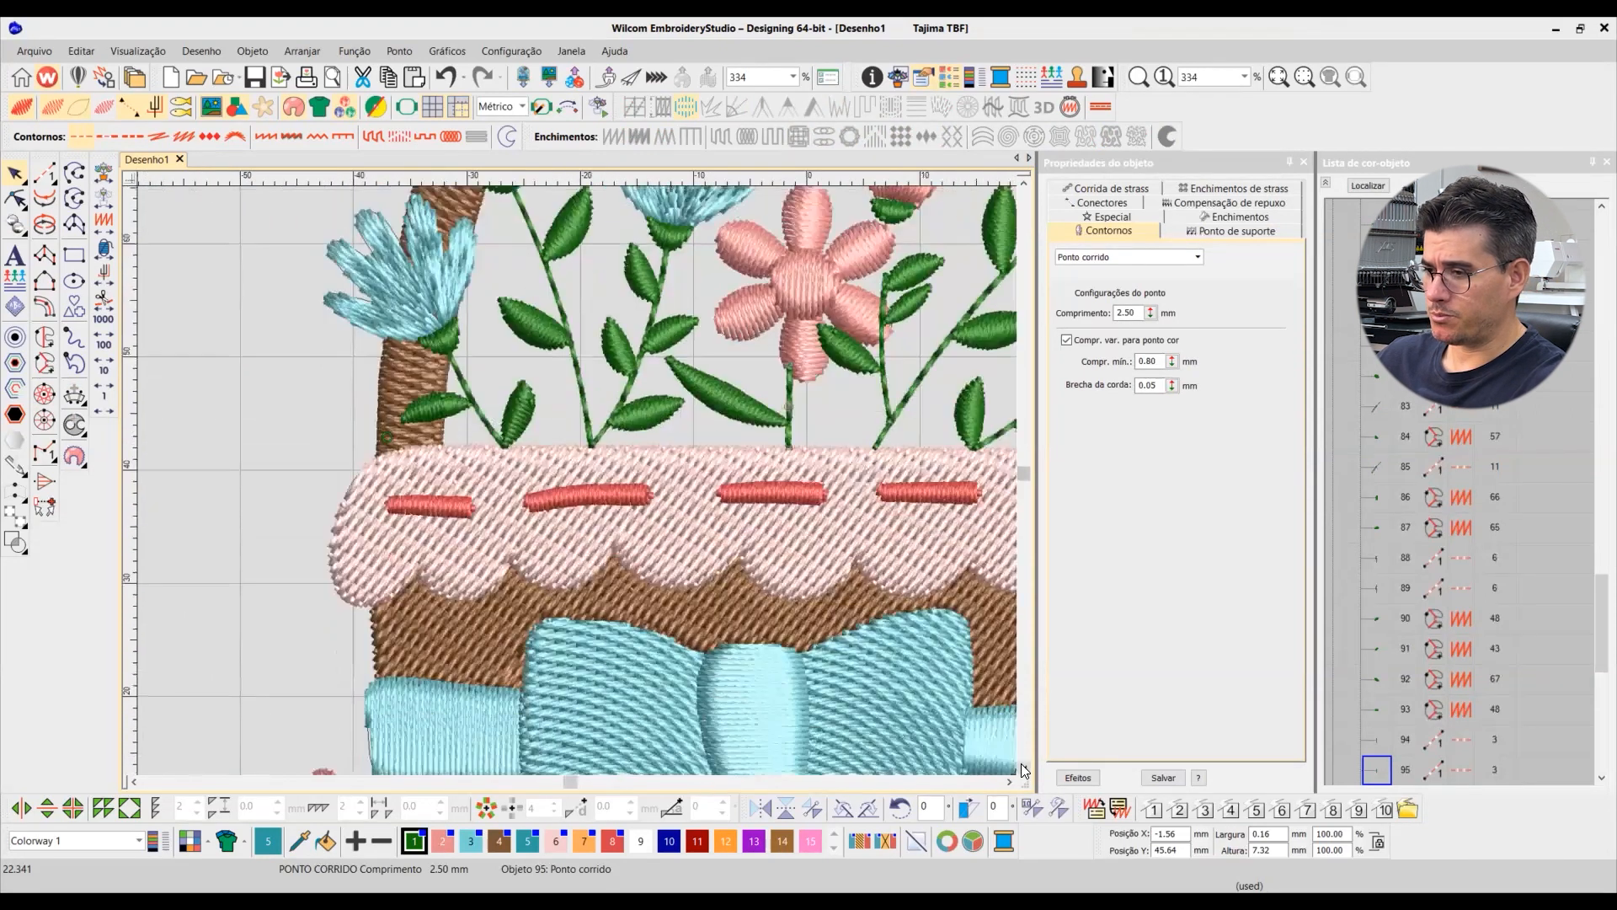
scroll(1022, 761, "down", 5)
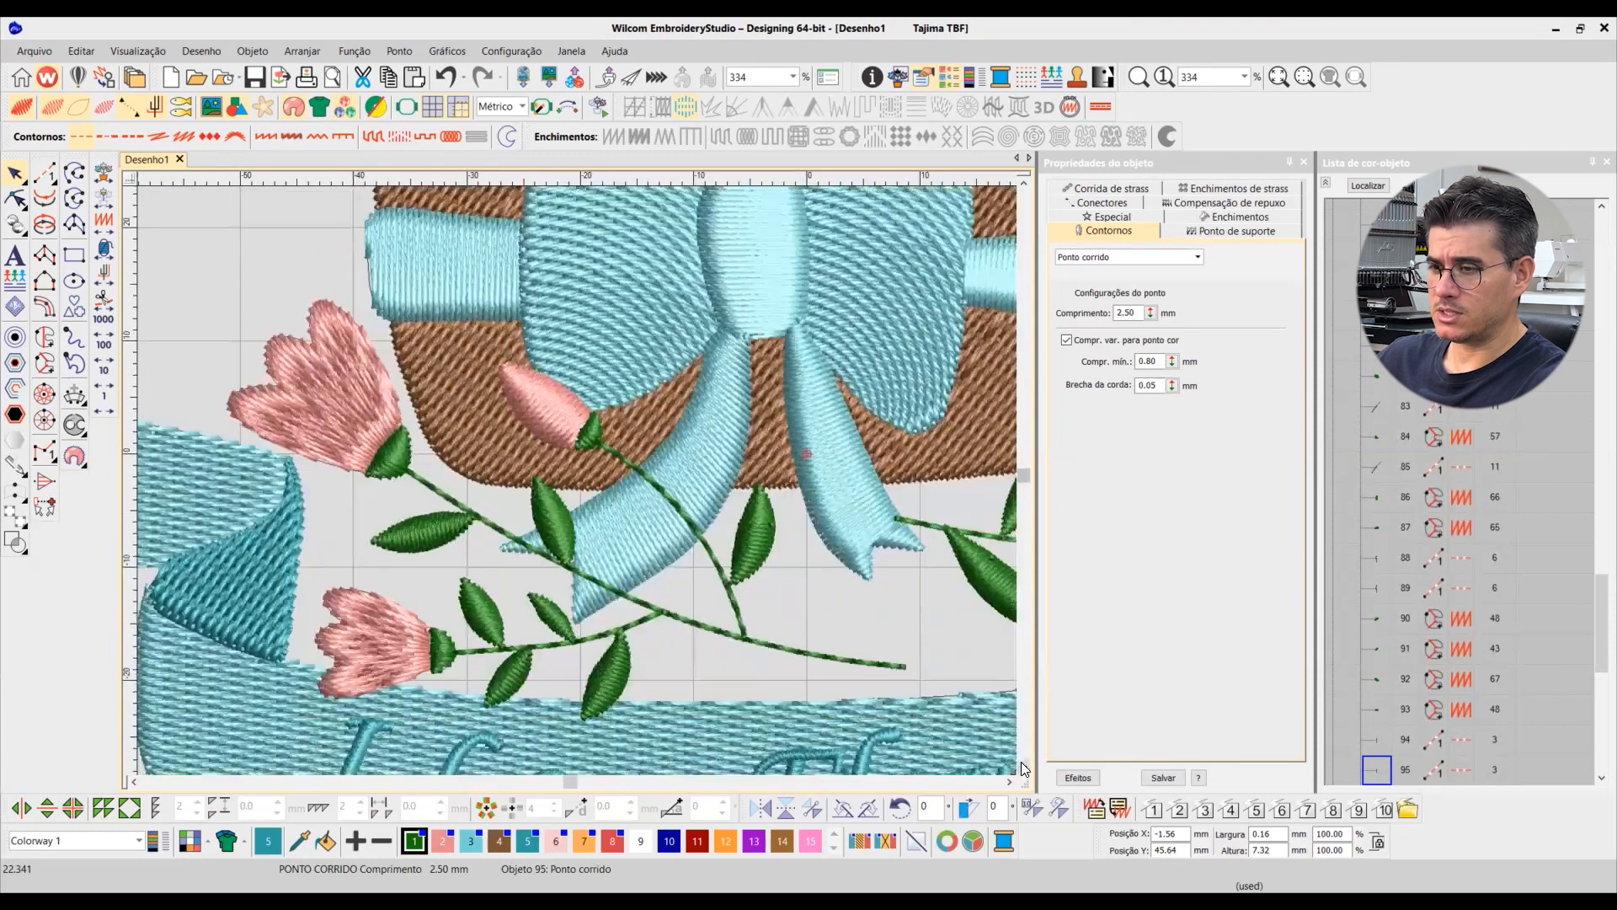
scroll(1007, 777, "right", 5)
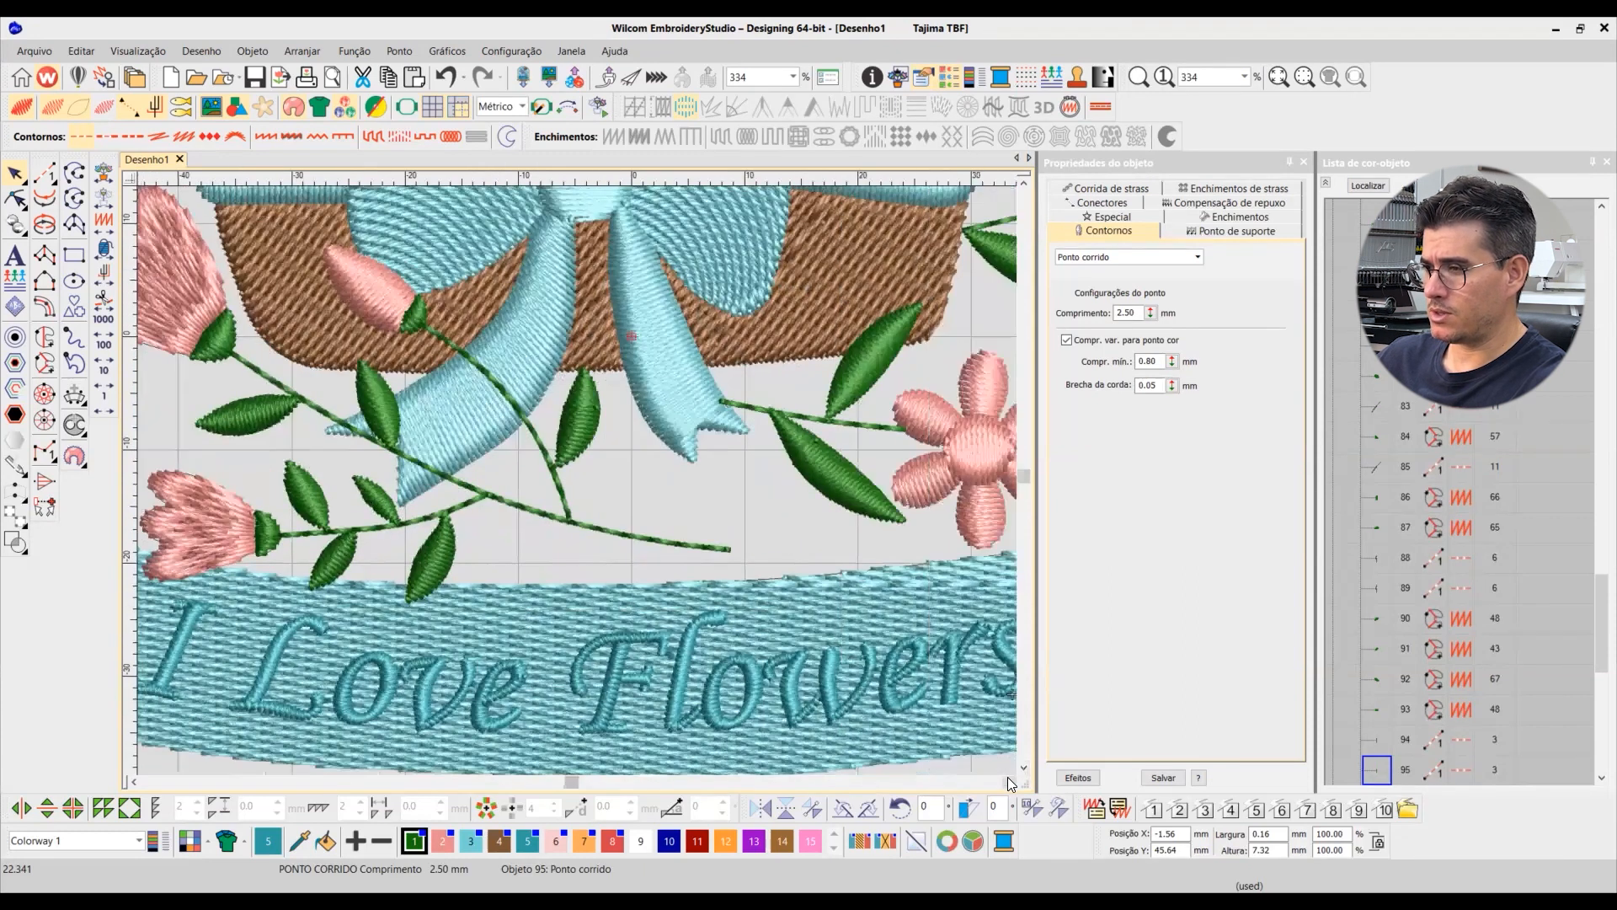
left_click(1008, 780)
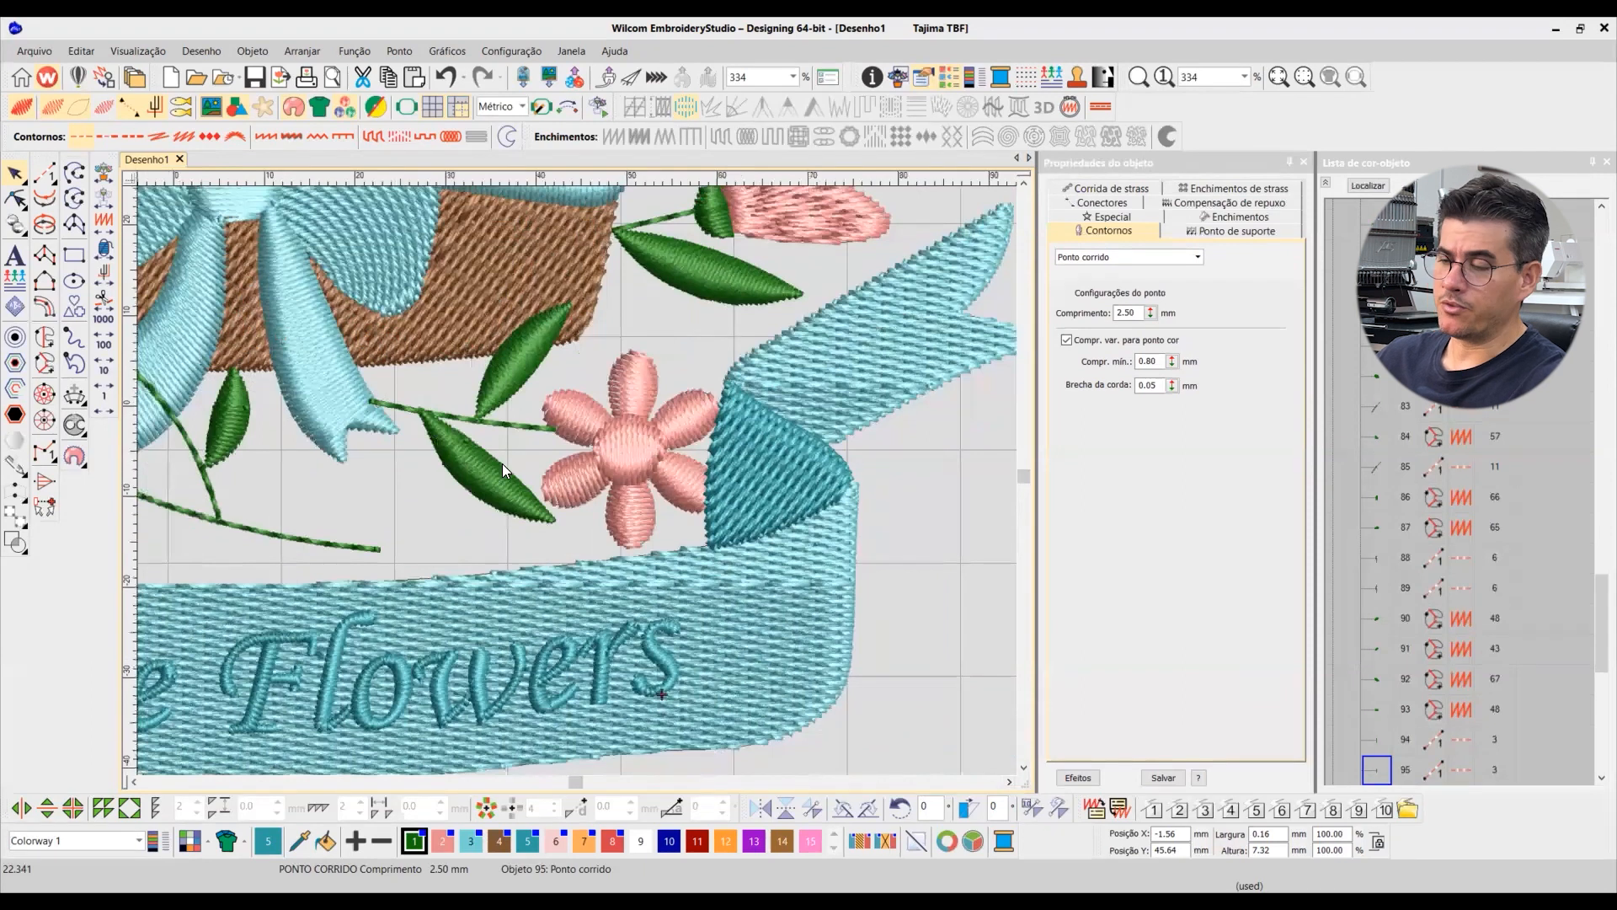
scroll(660, 446, "down", 2)
scroll(709, 394, "down", 2)
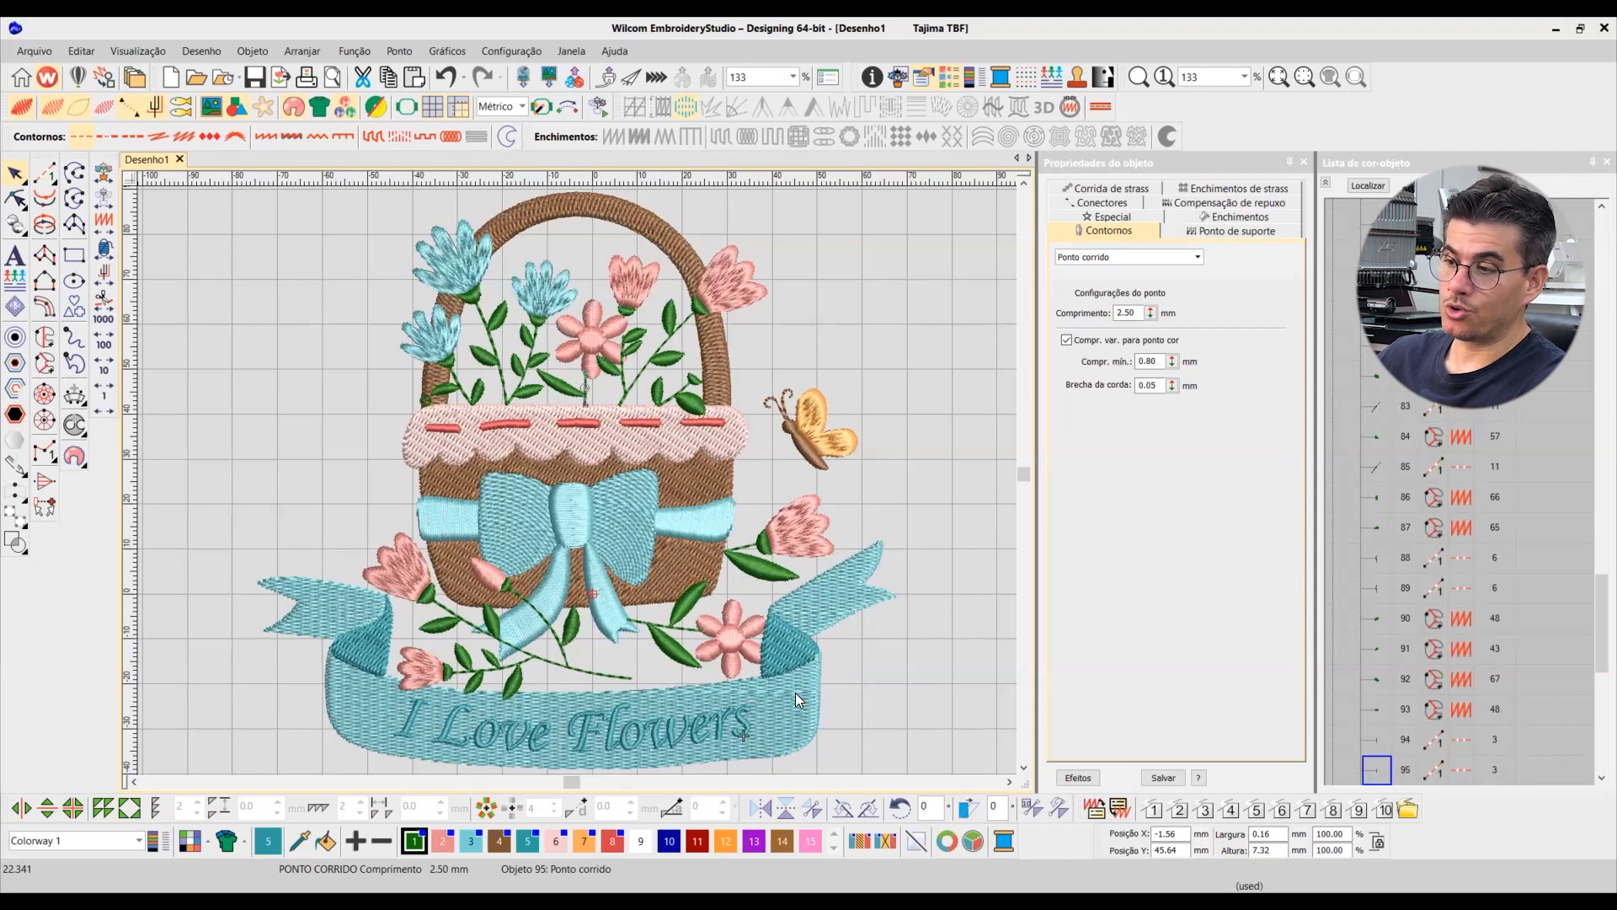
Step: Check the fill settings of the banner's dark right fold, the "I Love Flowers" lettering and the banner's main band
scroll(577, 477, "up", 3)
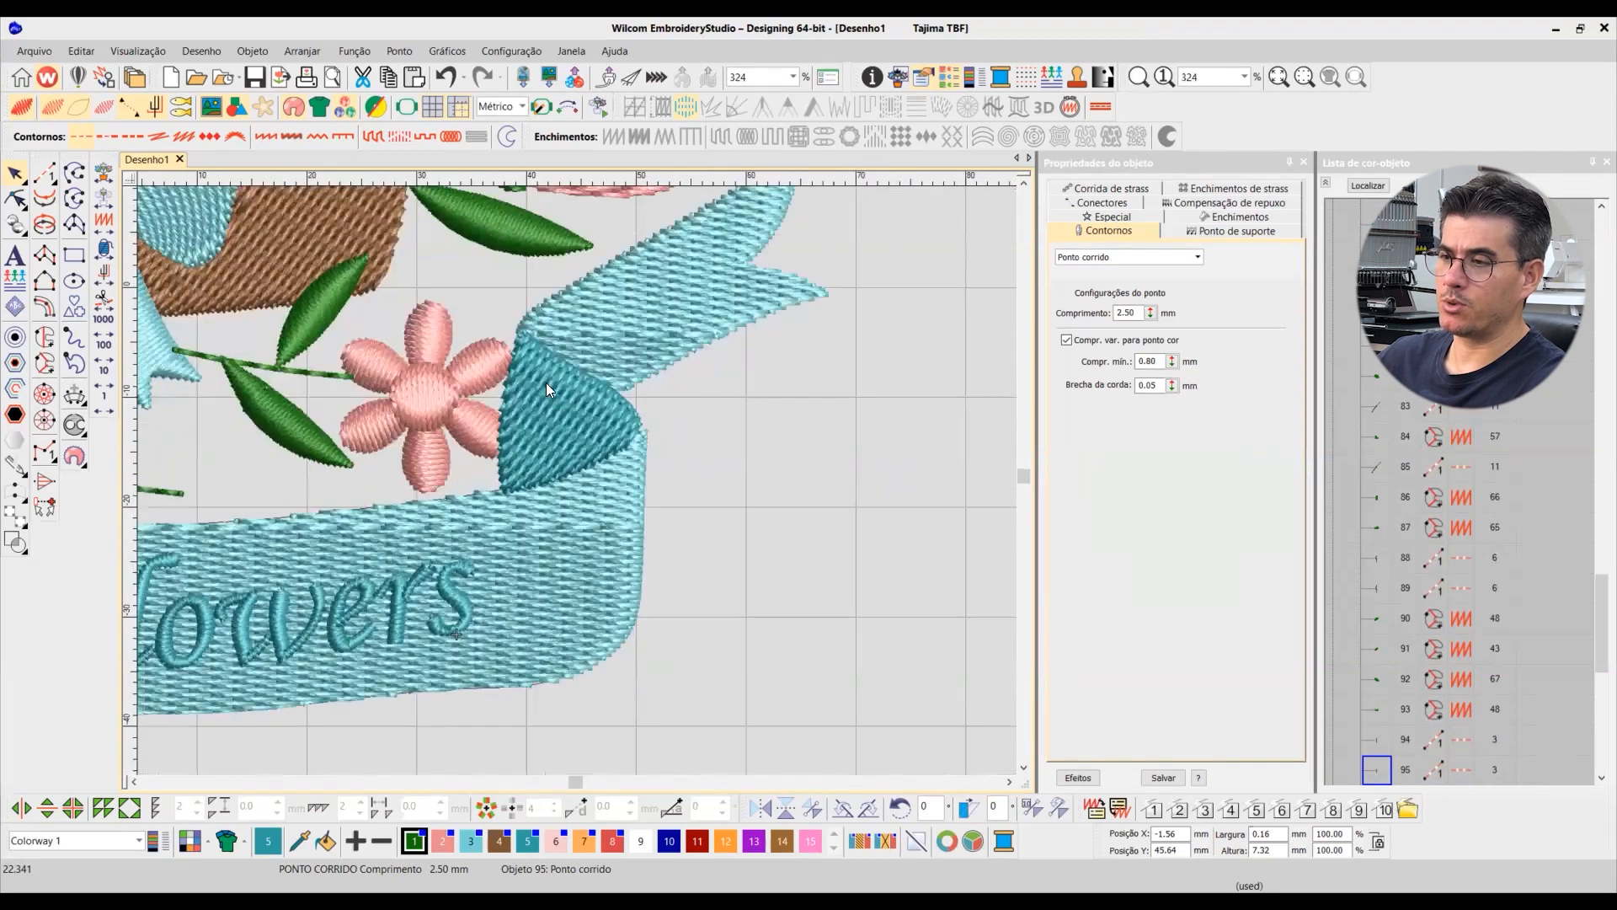
left_click(546, 384)
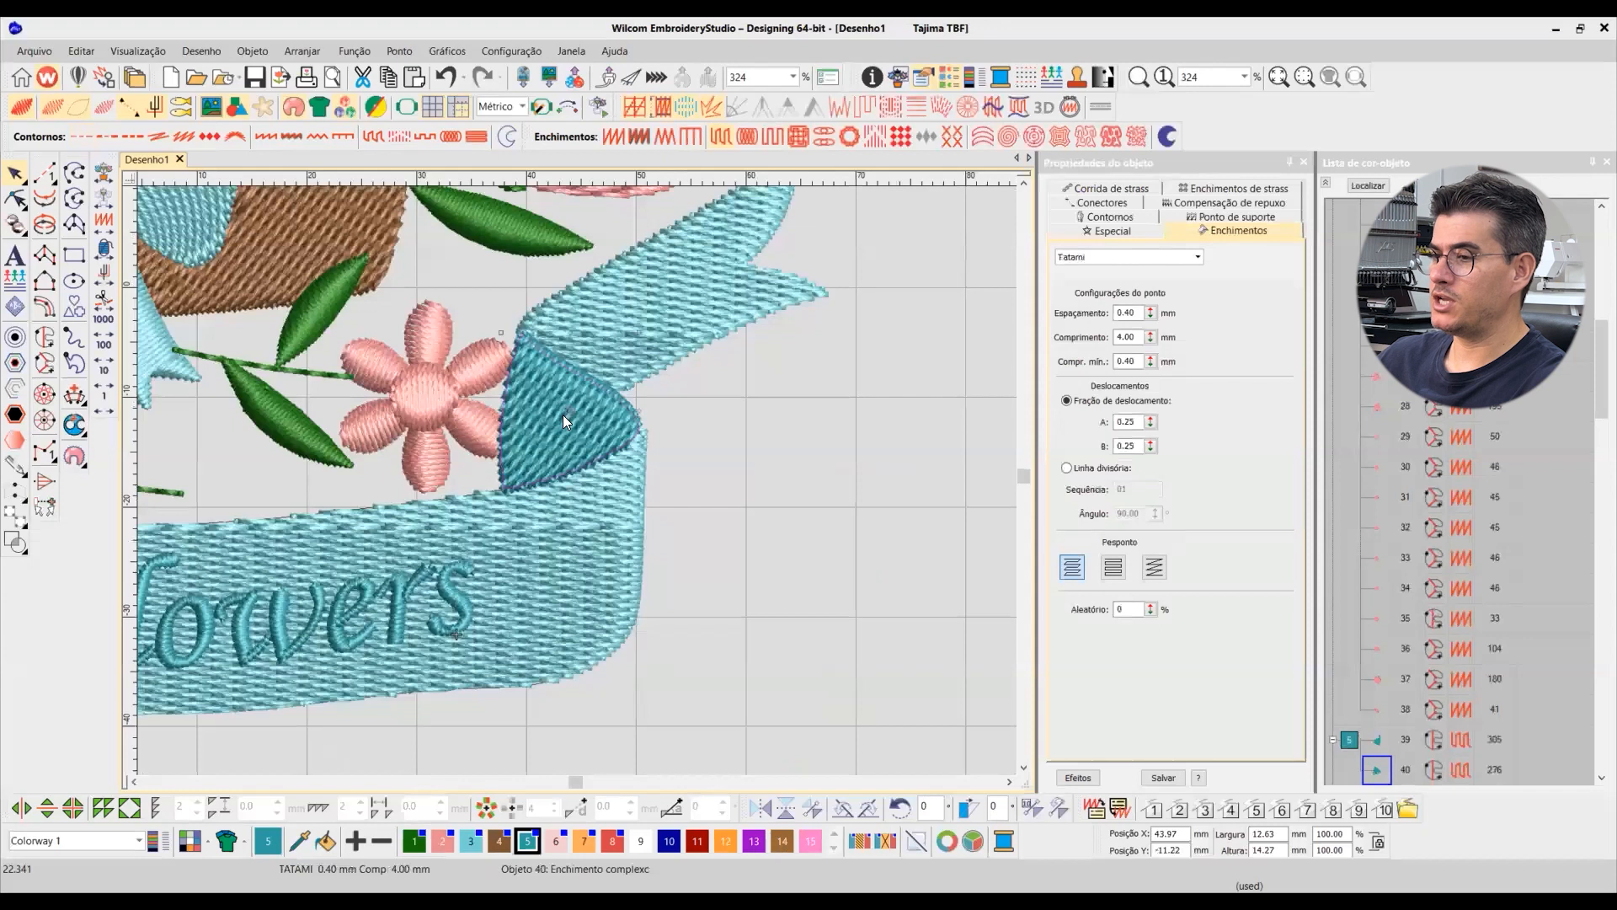
left_click(409, 598)
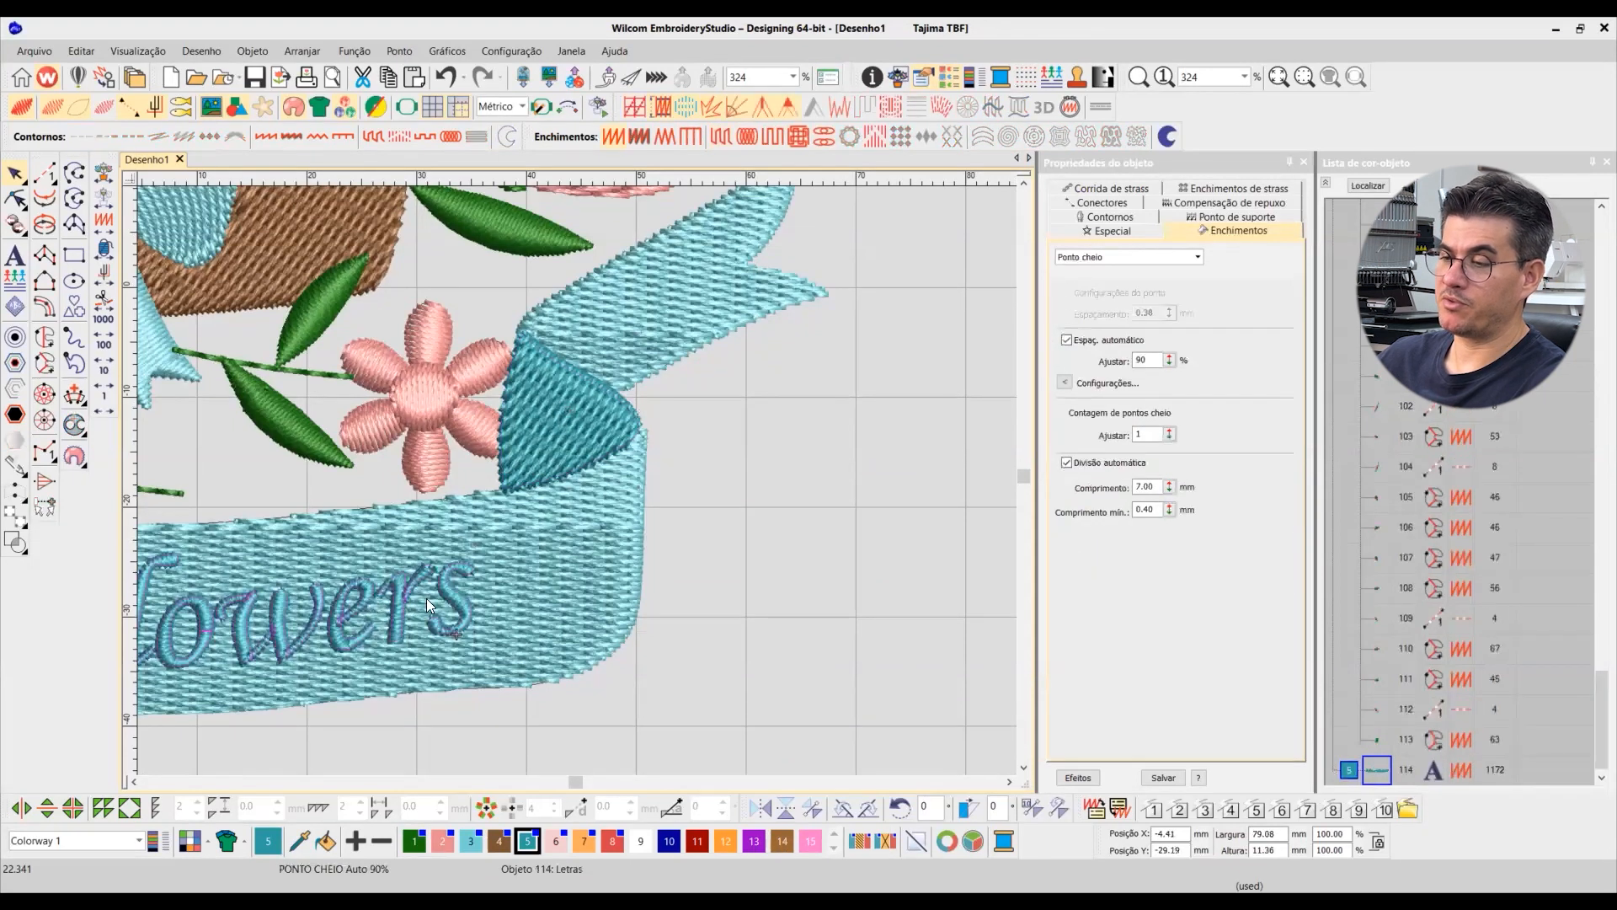
left_click(646, 434)
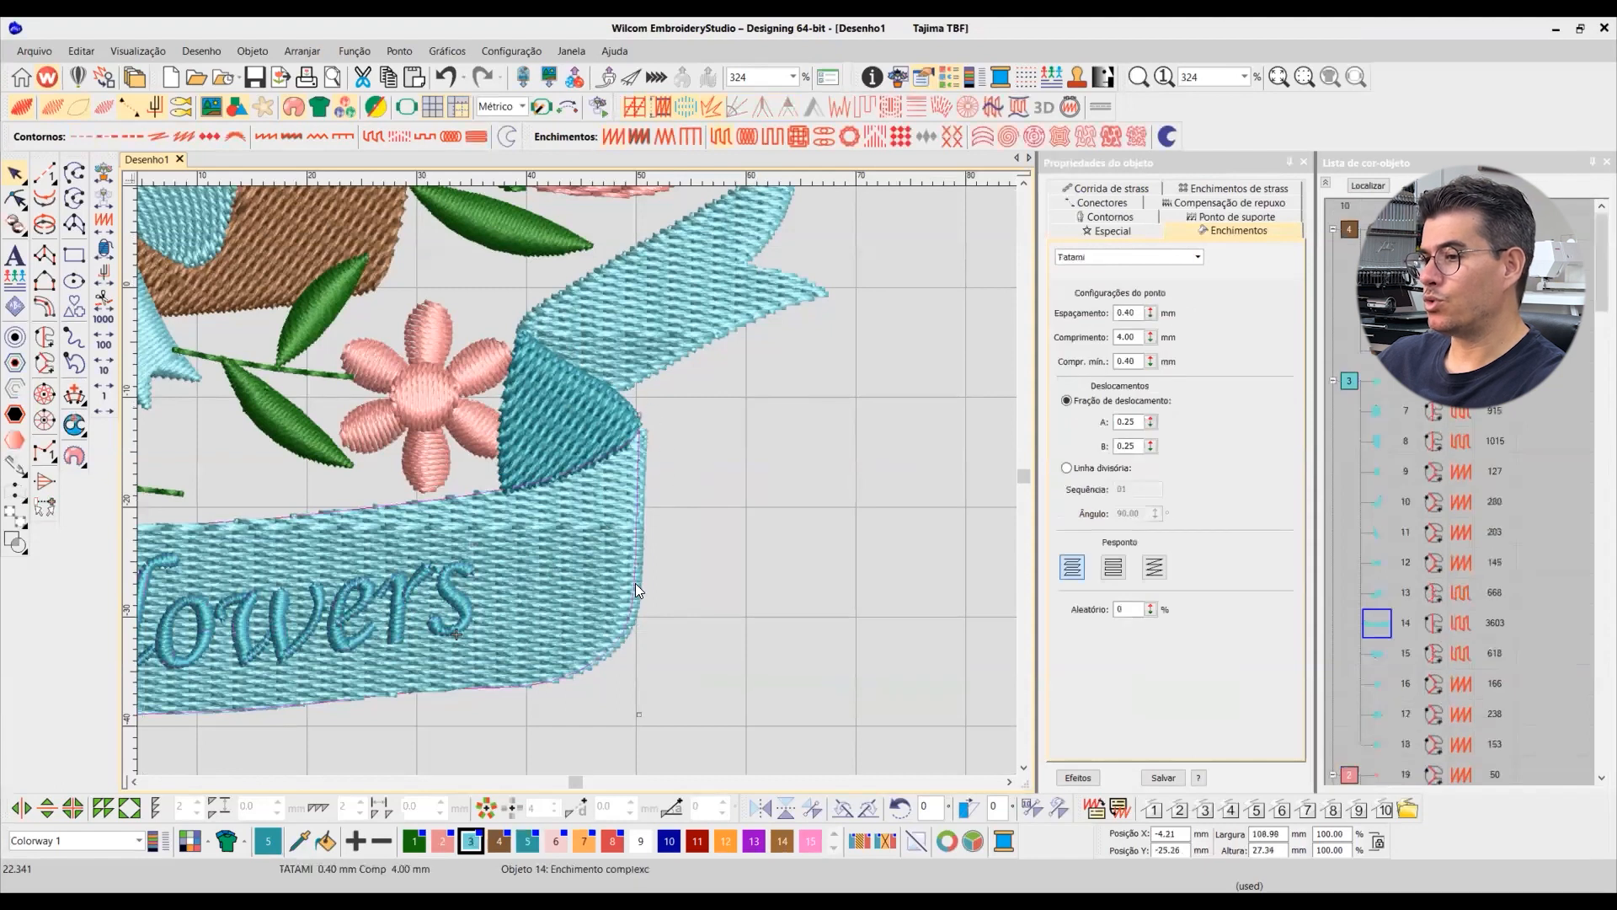
scroll(582, 480, "down", 4)
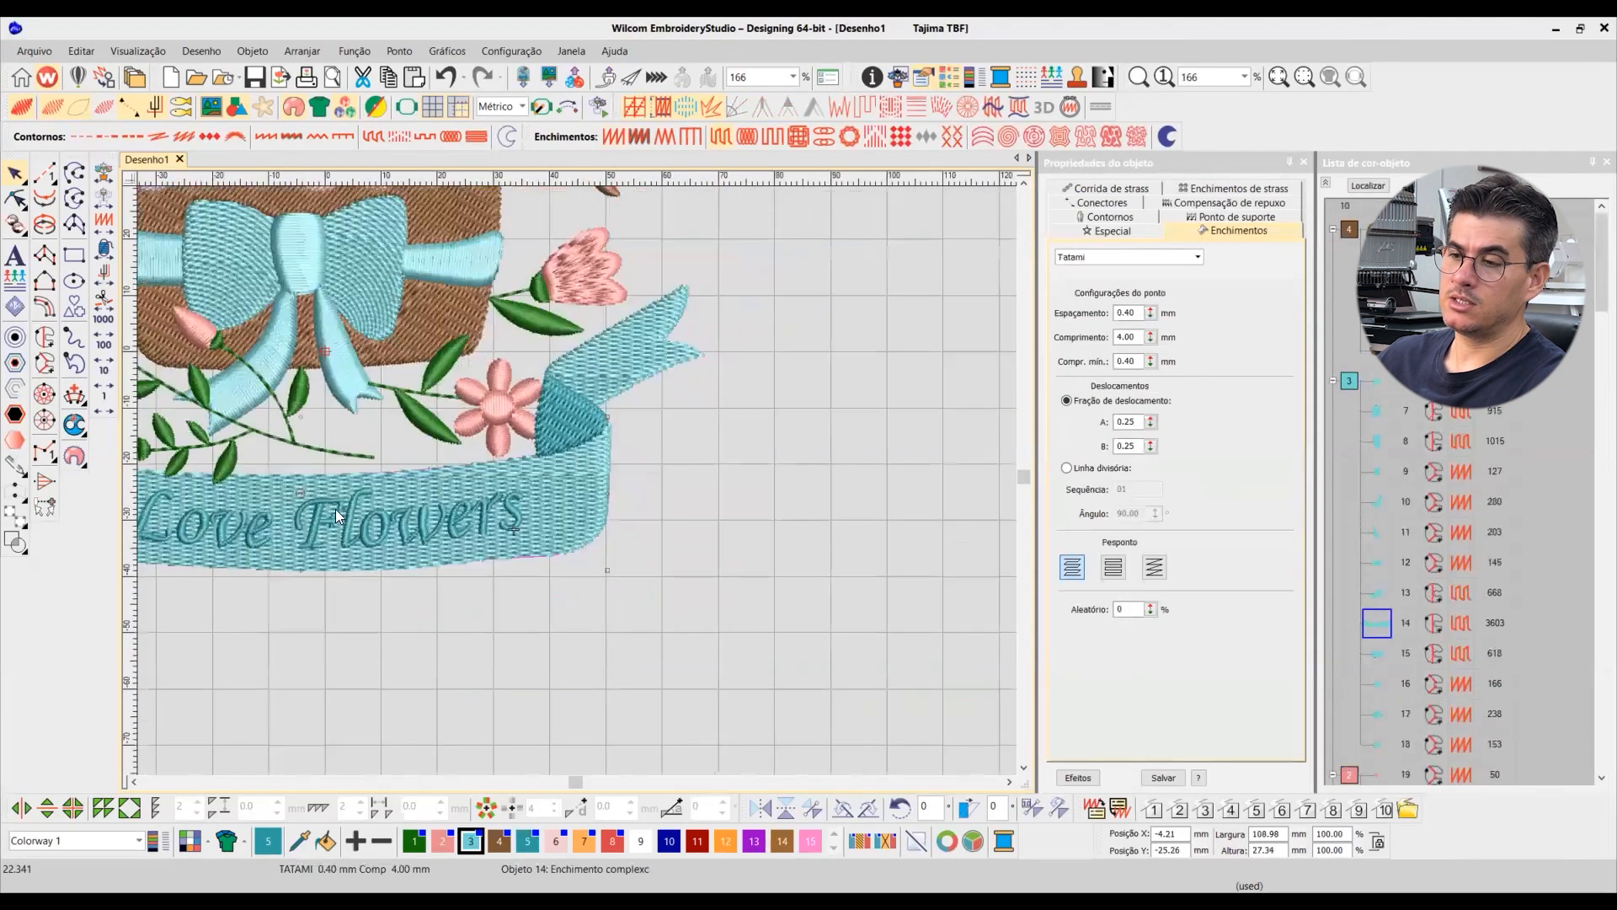
Step: Examine the basket and its scalloped pink trim, and check the fill settings of the trim's second red dash
scroll(576, 480, "up", 4)
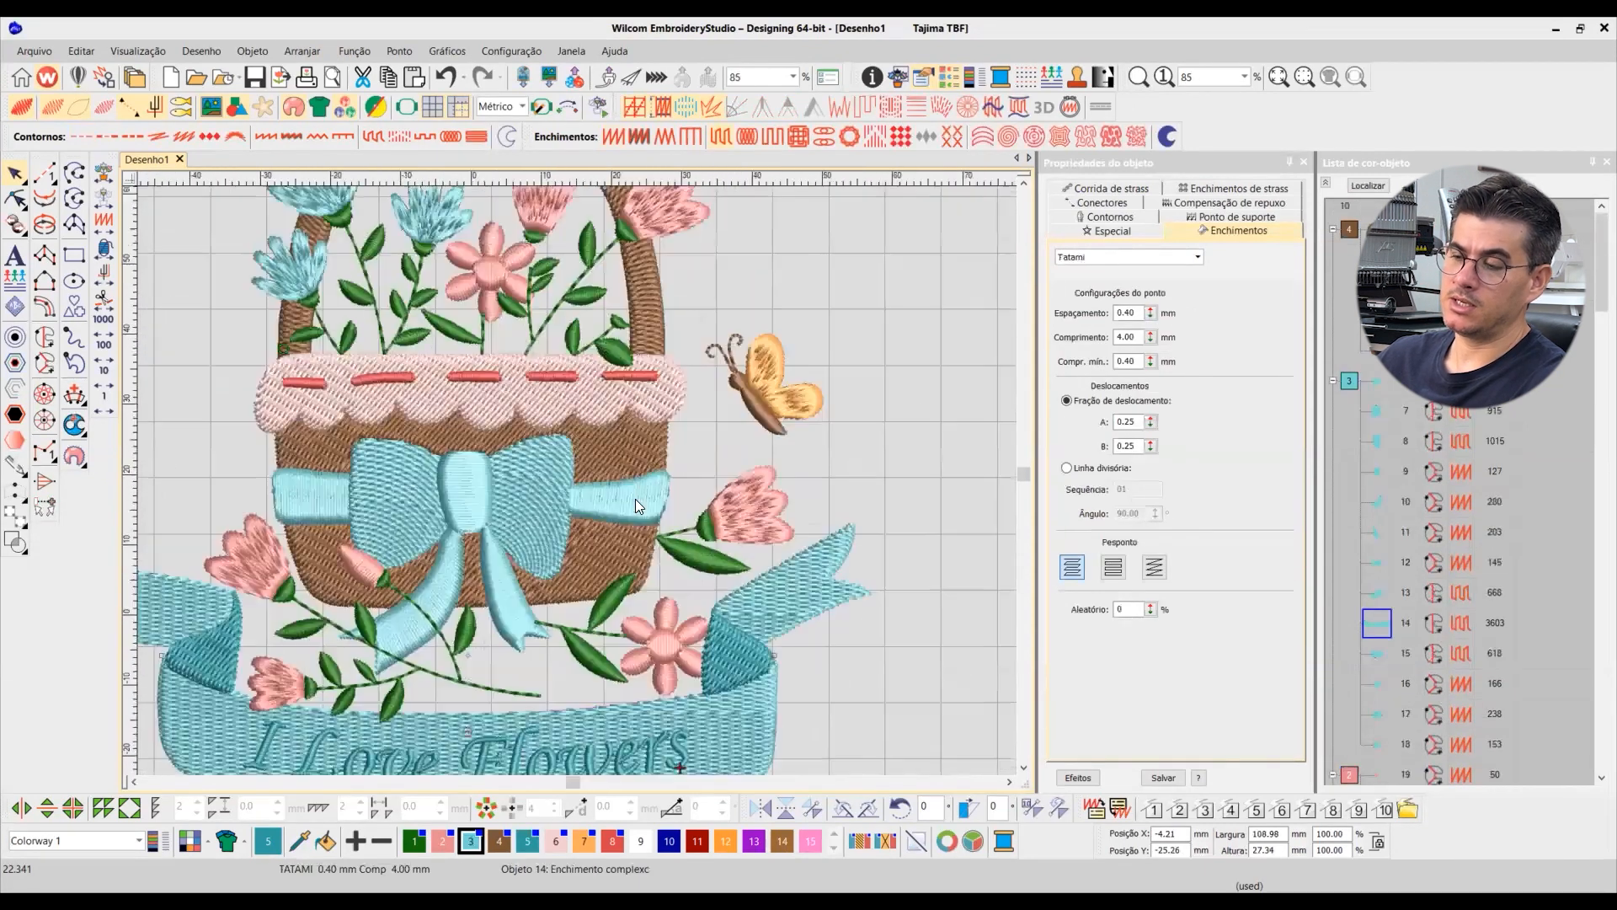
scroll(481, 509, "down", 1)
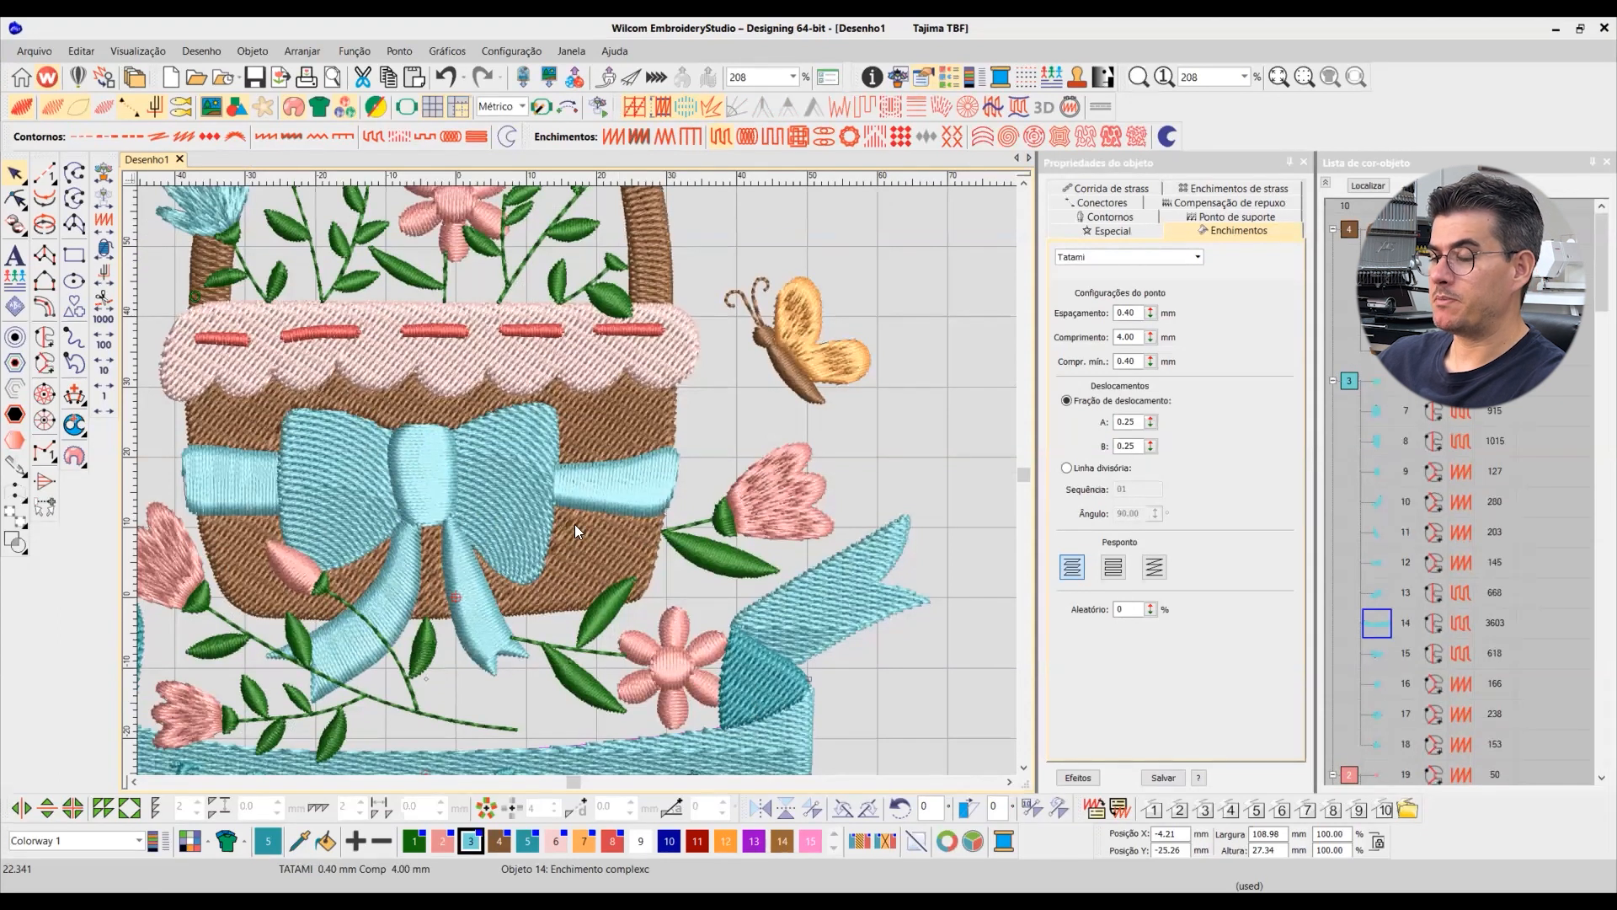
scroll(576, 480, "down", 3)
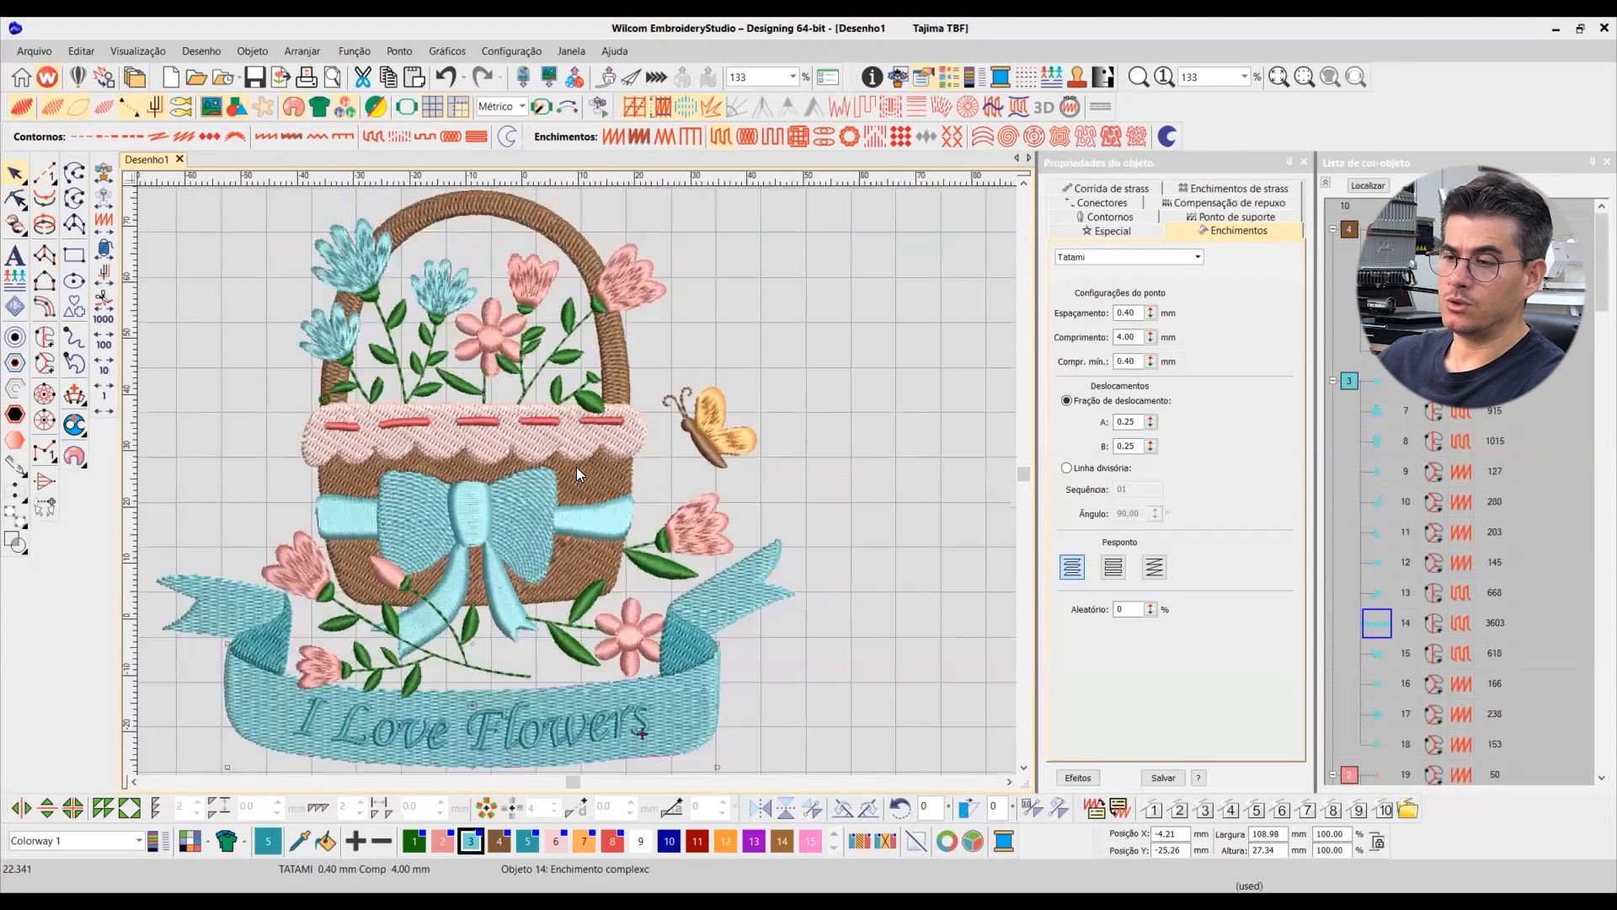
scroll(391, 423, "up", 3)
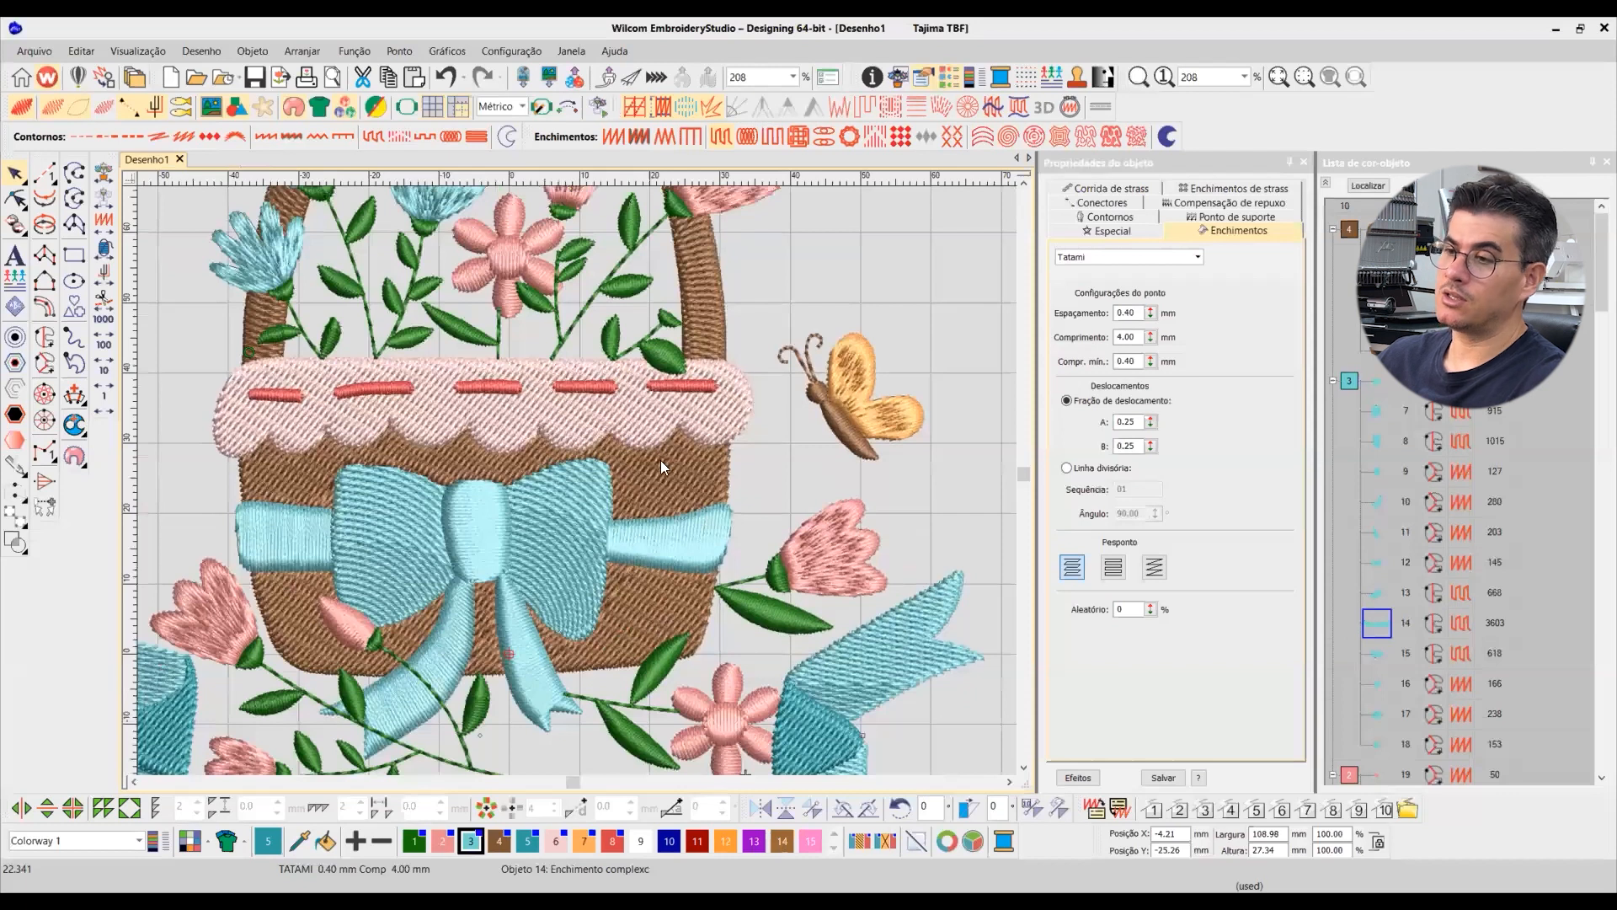
scroll(576, 480, "up", 3)
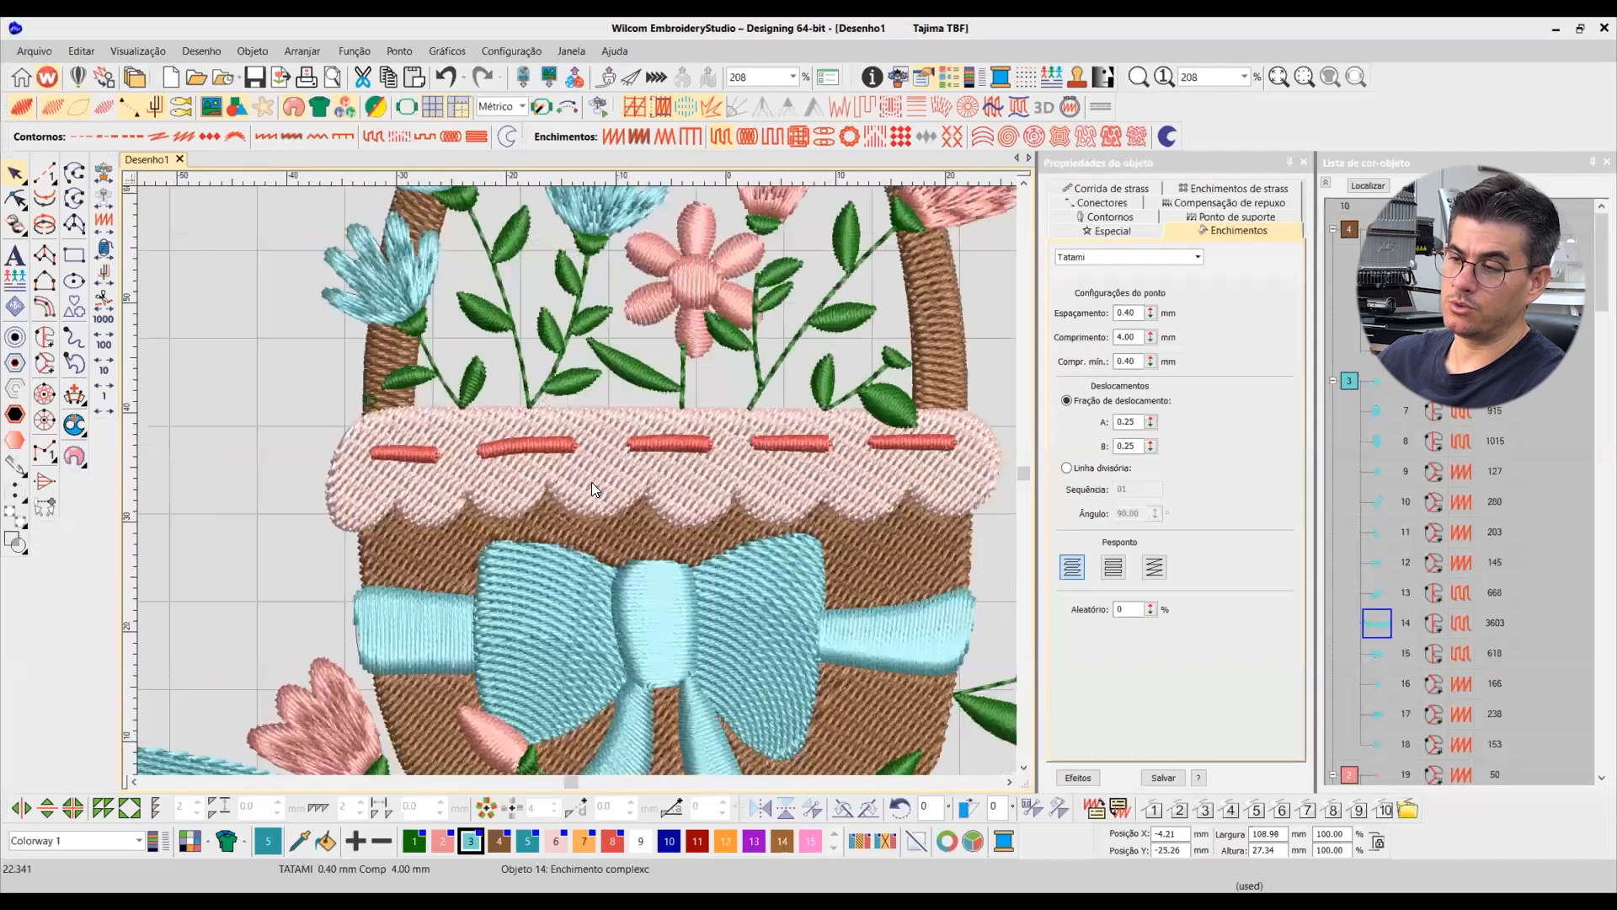
scroll(522, 439, "up", 3)
left_click(537, 424)
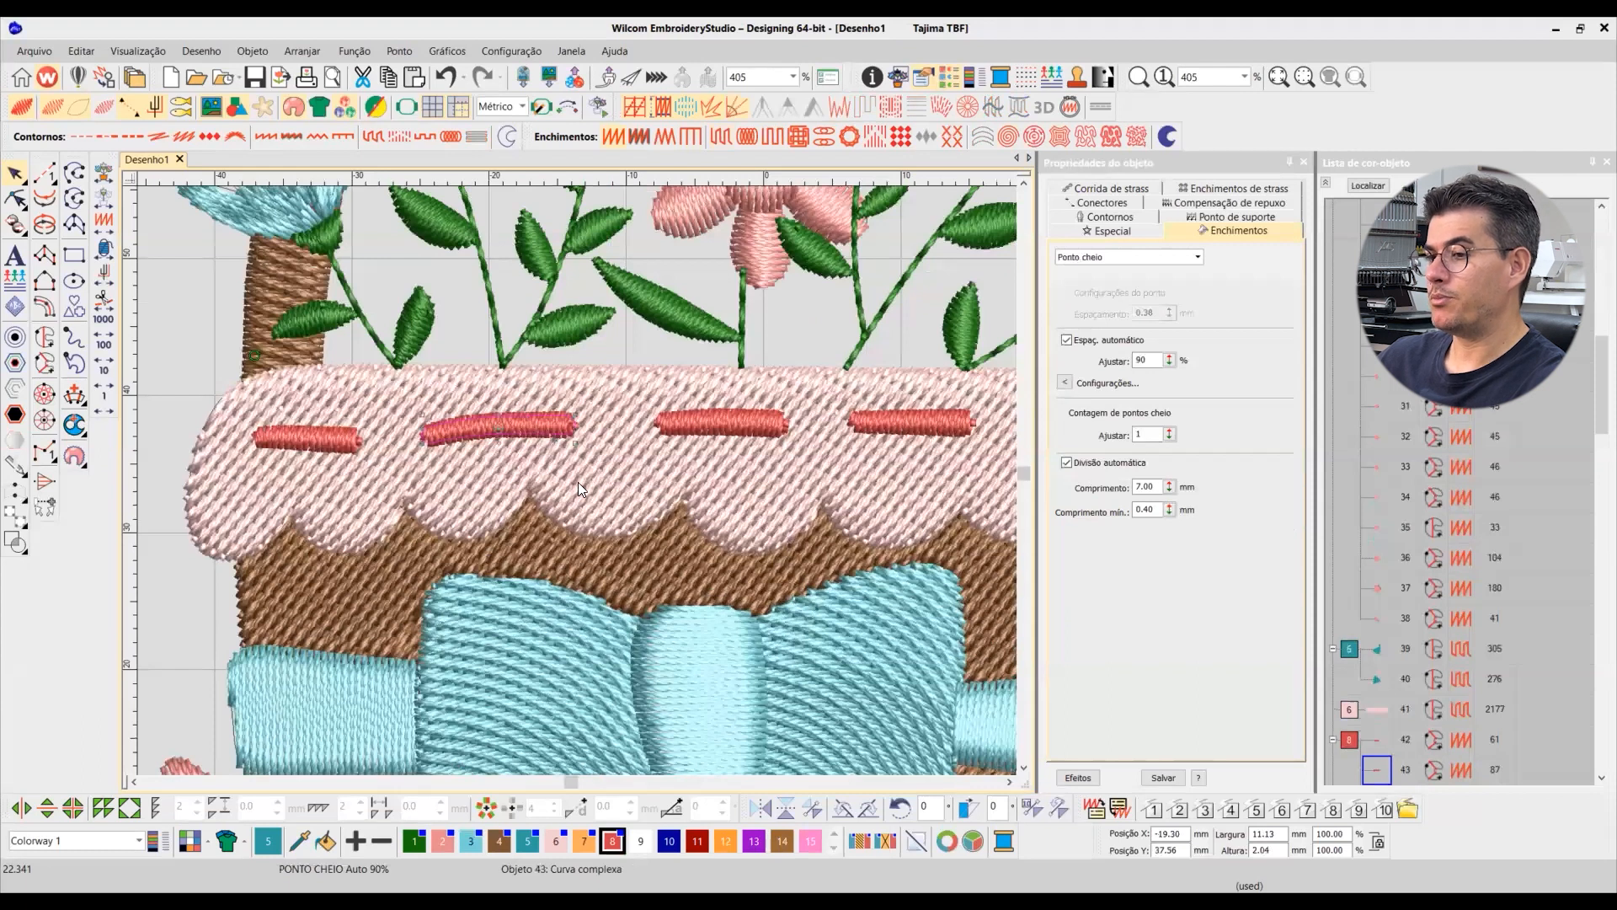
Step: Check the fill settings of the brown basket body around the bow and view the whole design
scroll(577, 486, "down", 2)
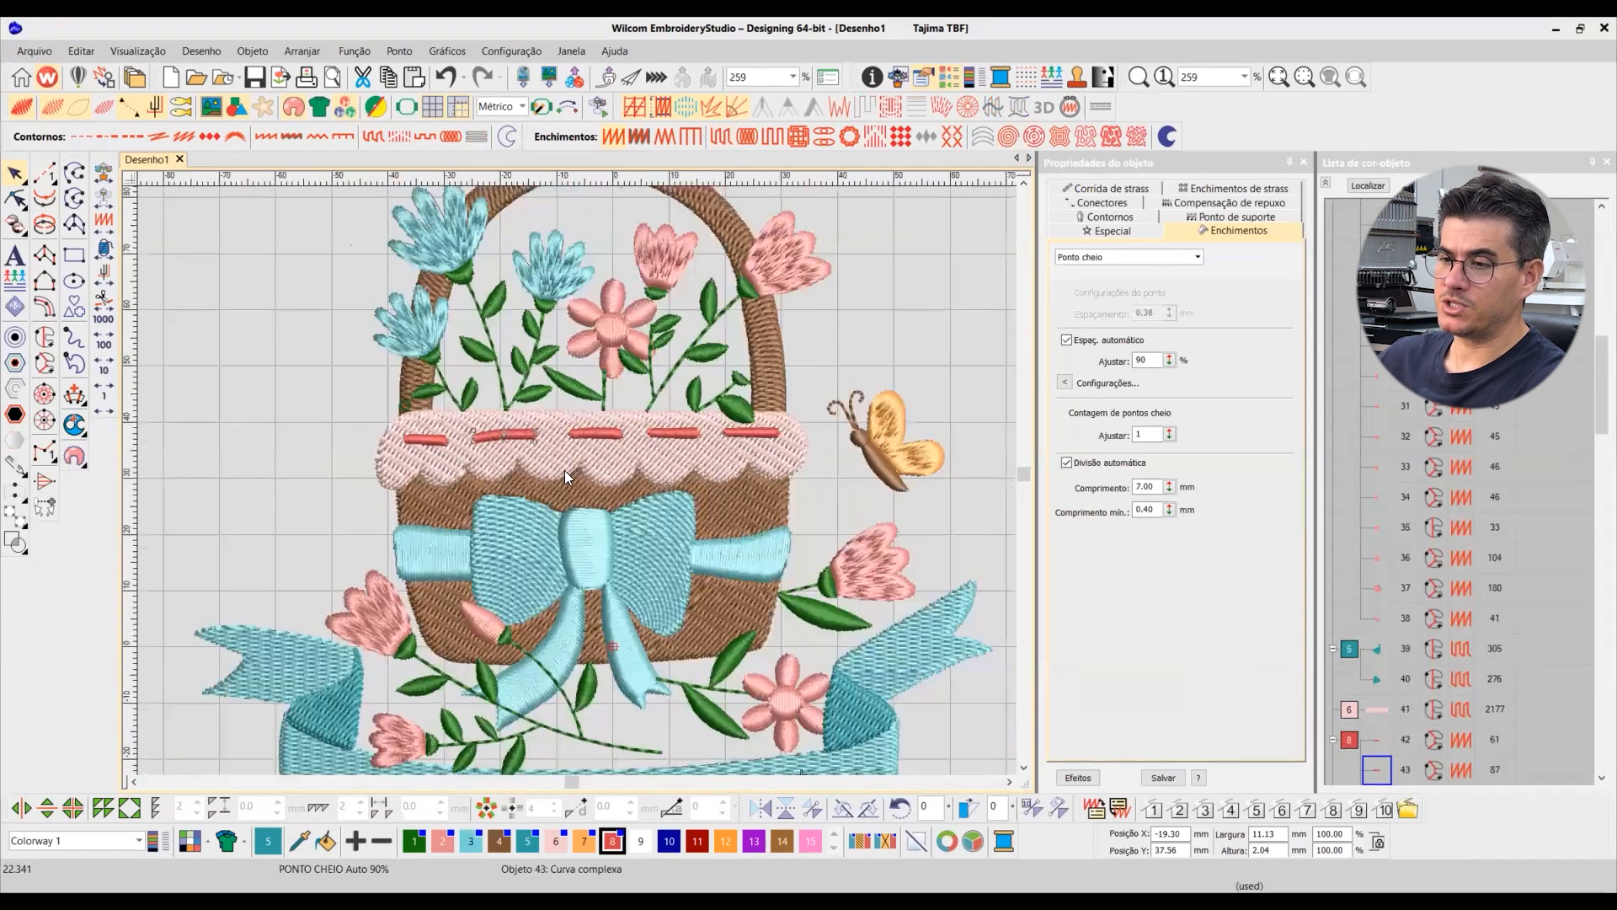
scroll(395, 403, "up", 2)
left_click(910, 570)
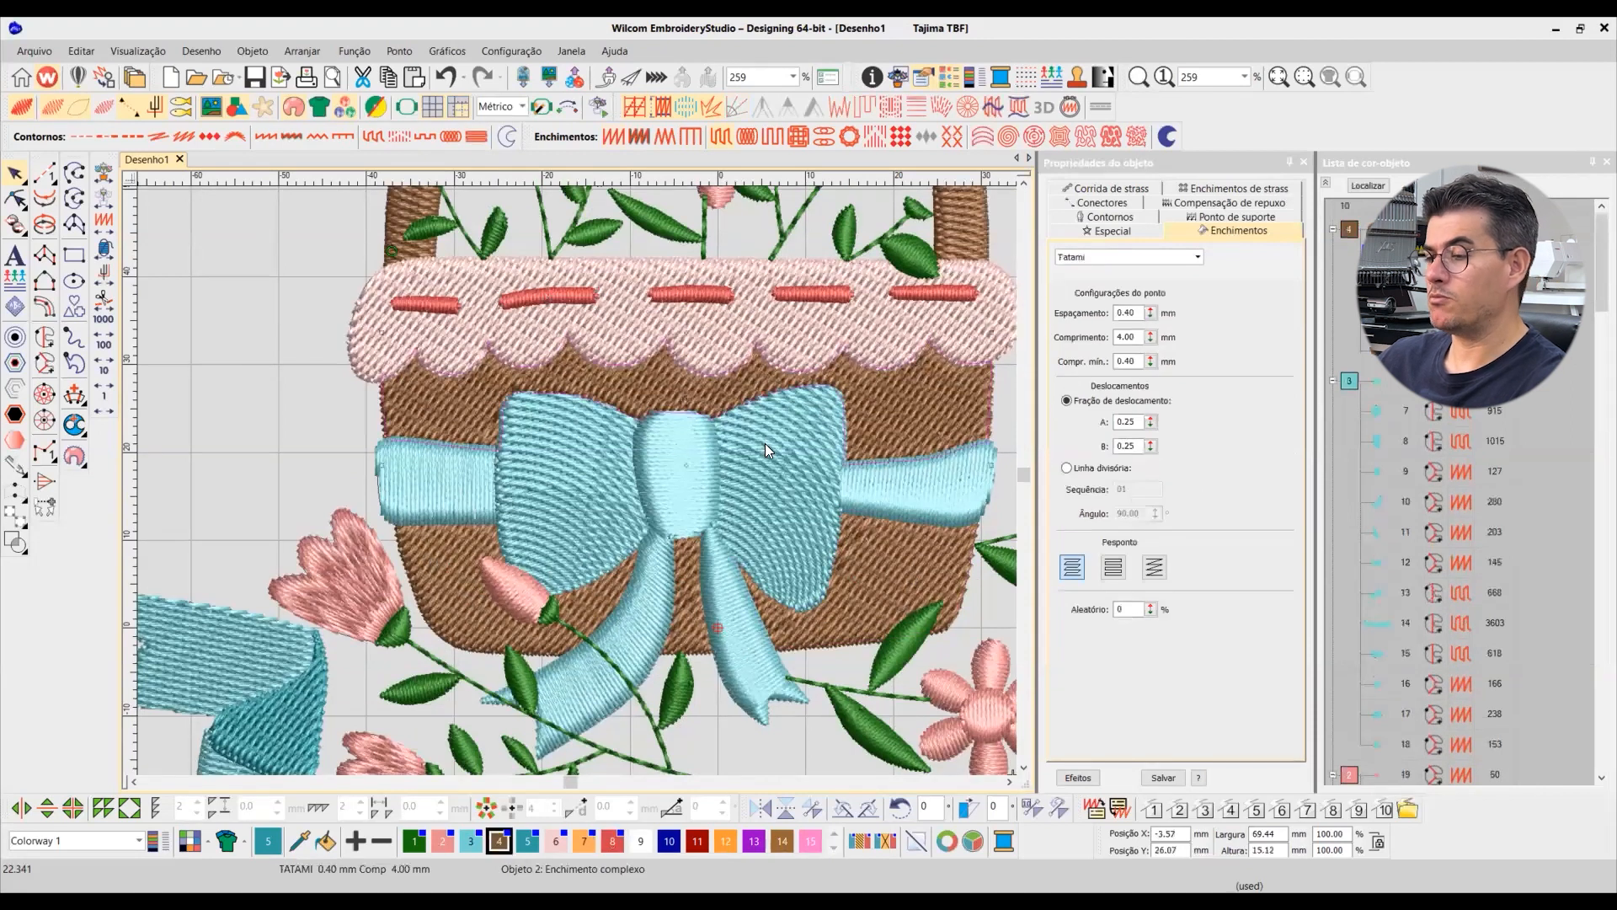
scroll(577, 480, "down", 2)
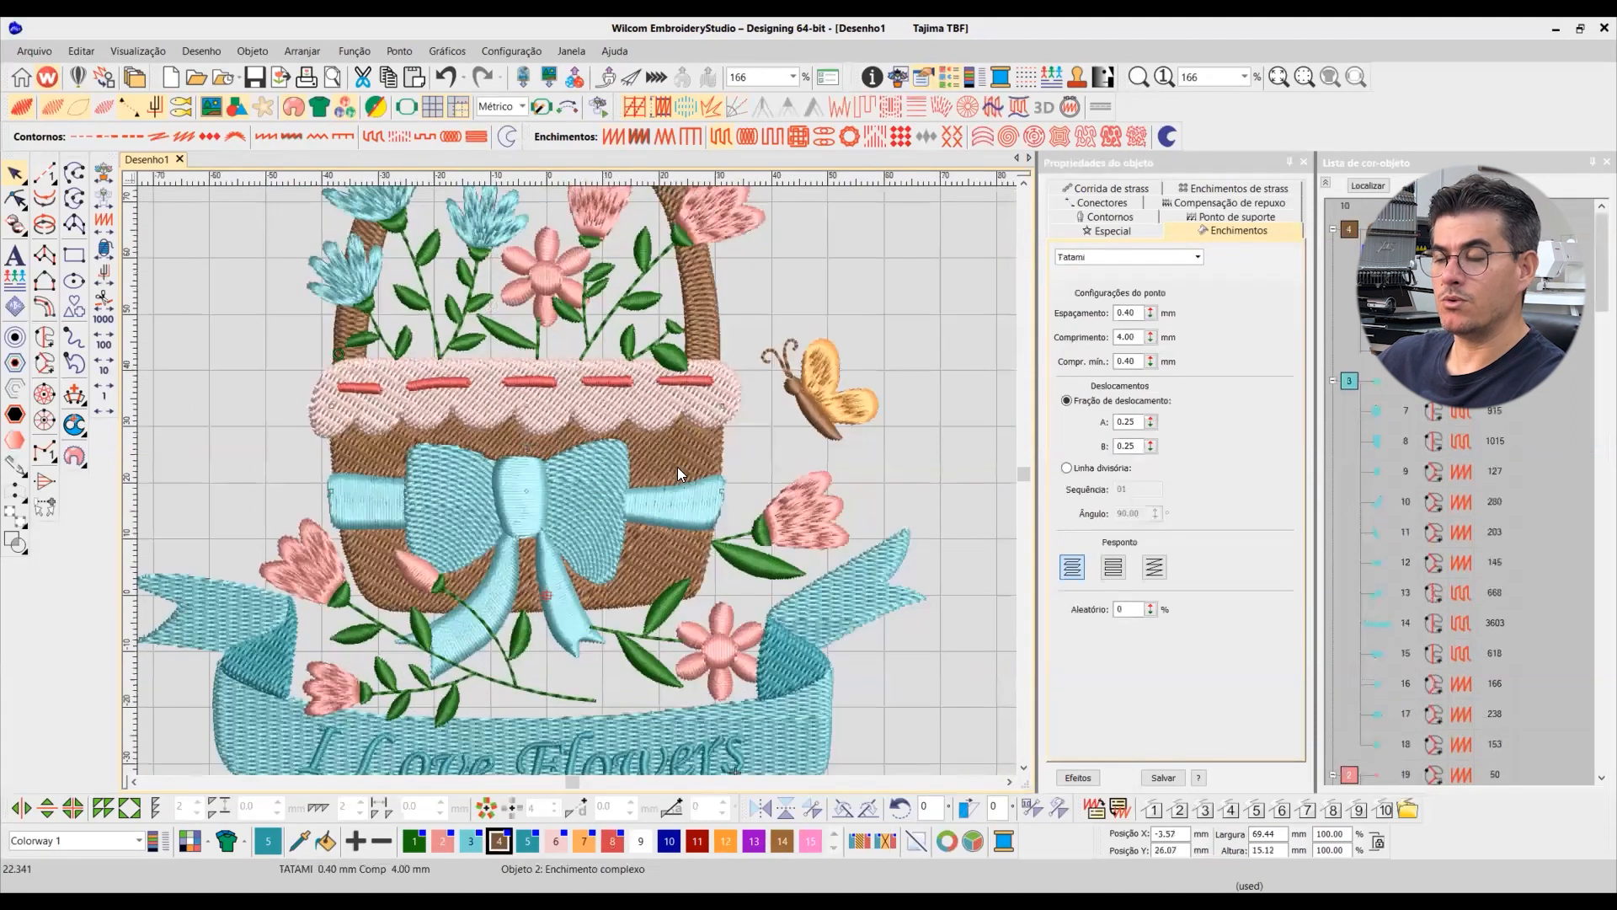
scroll(575, 480, "down", 1)
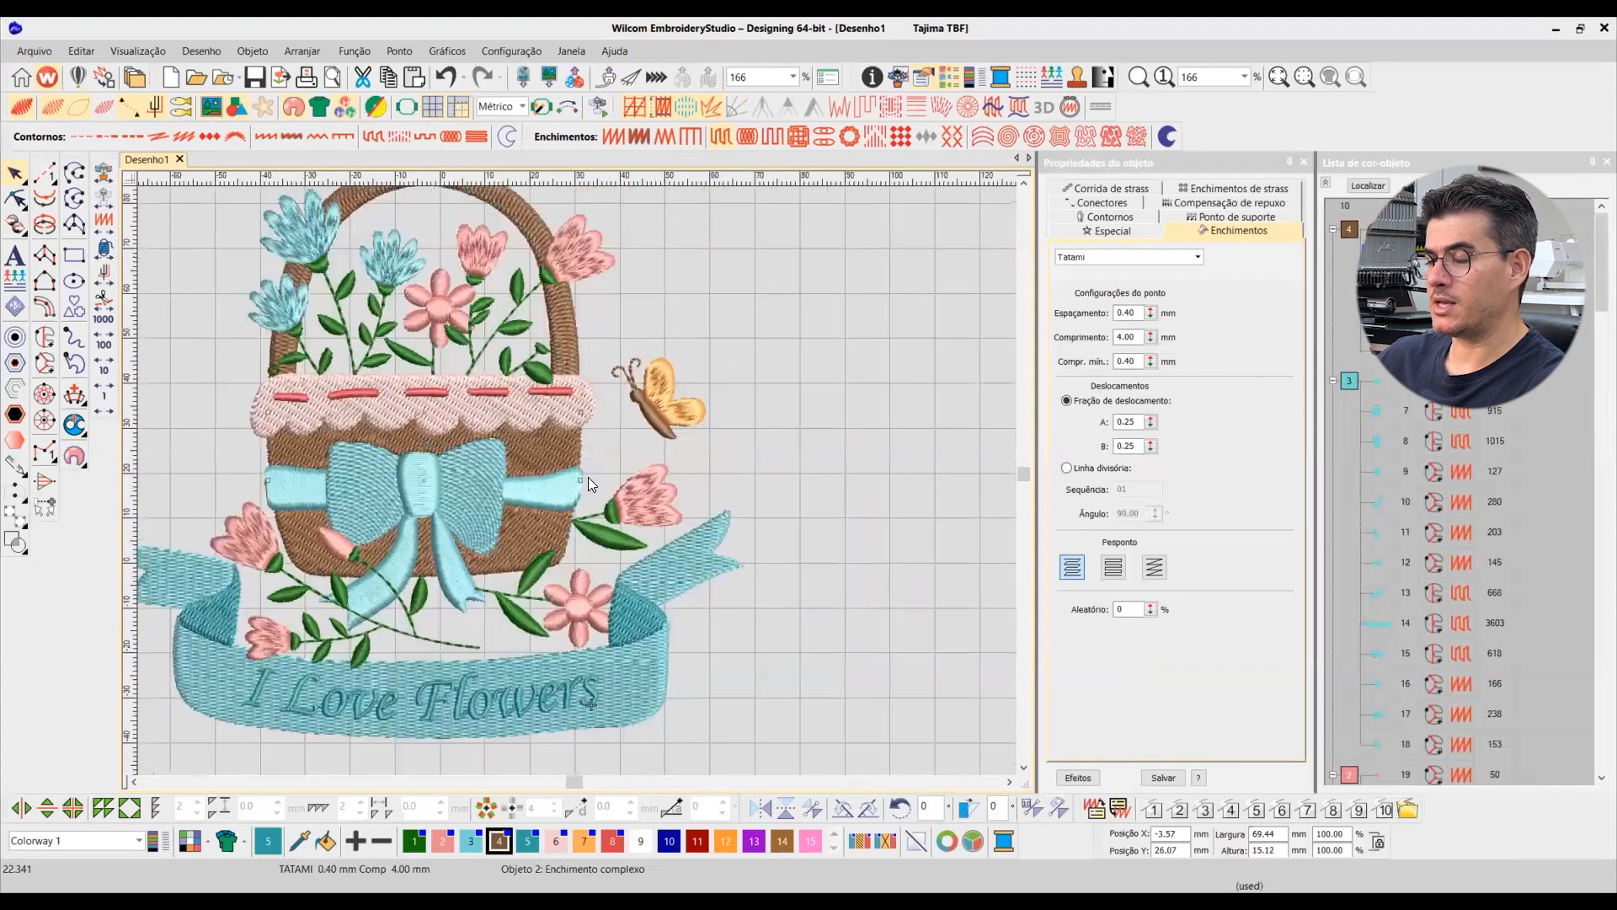
scroll(588, 476, "down", 2)
key("0")
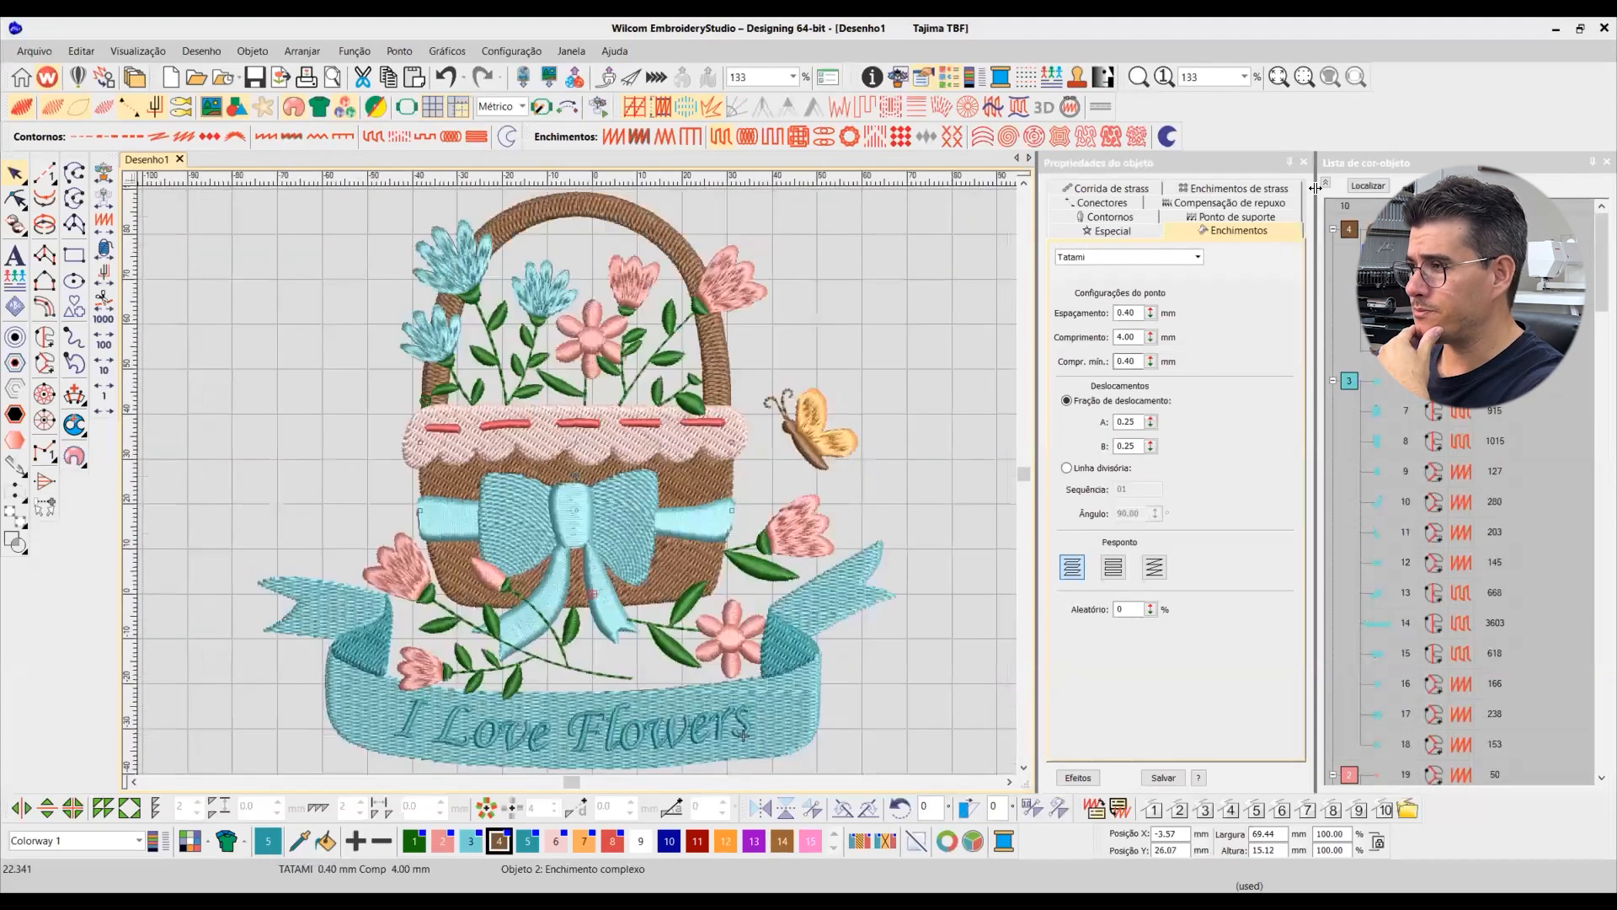